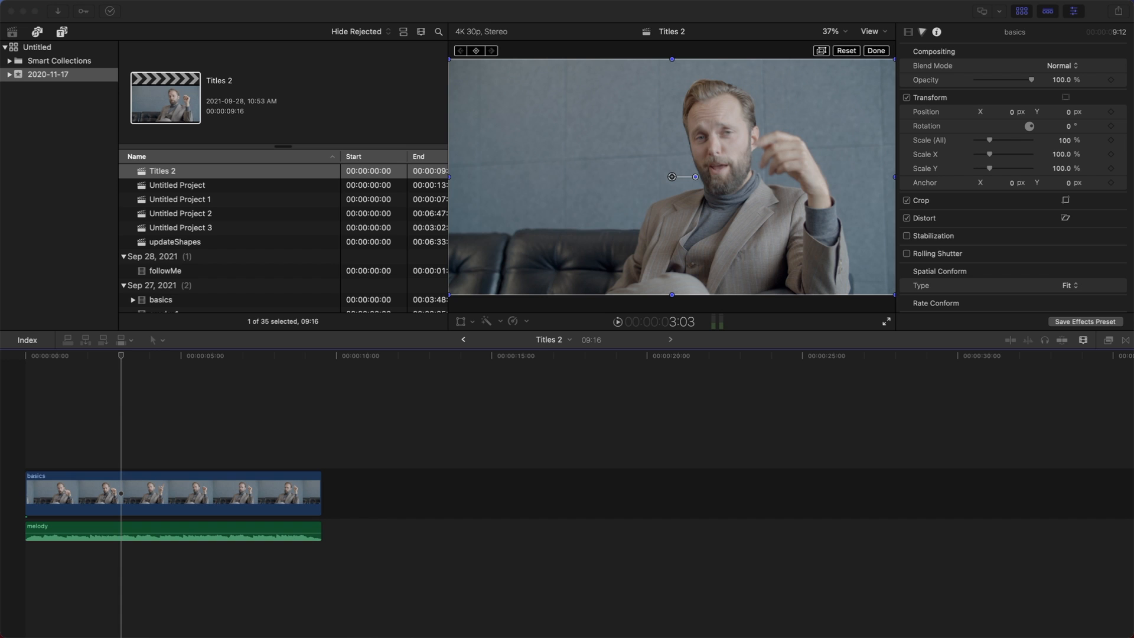
- Switch from Final Cut Pro to the Flow animation app and make its window full screen
key(super+Tab)
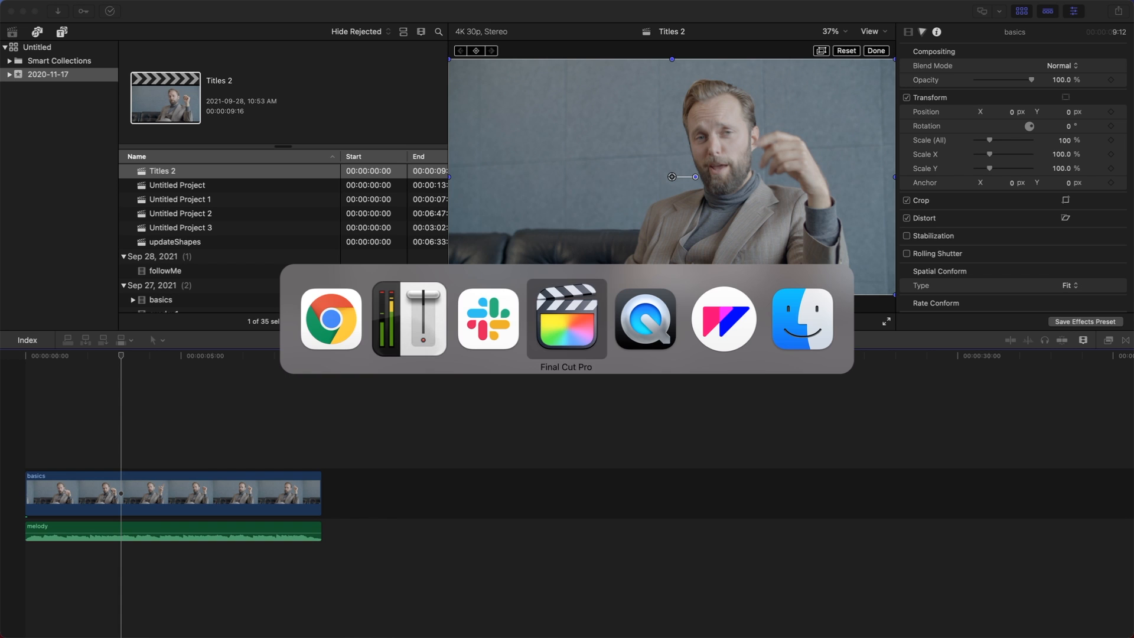
key(super+Tab)
key(super+Tab)
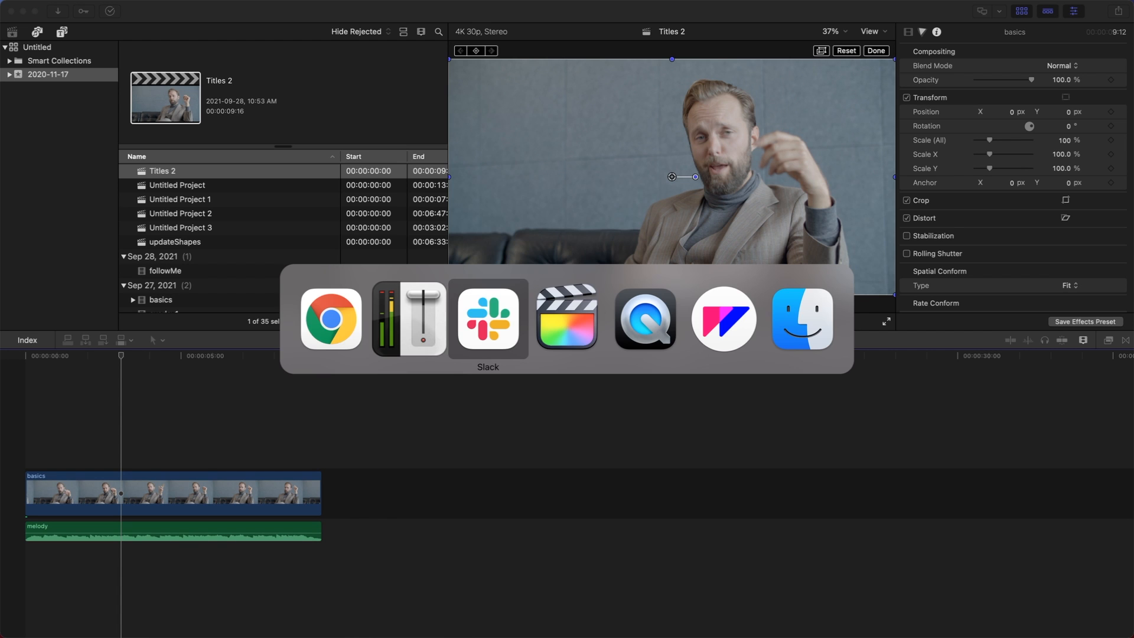
key(super+shift+Tab)
key(super+shift+Tab)
key(super+shift+Tab)
key(super+shift+Tab)
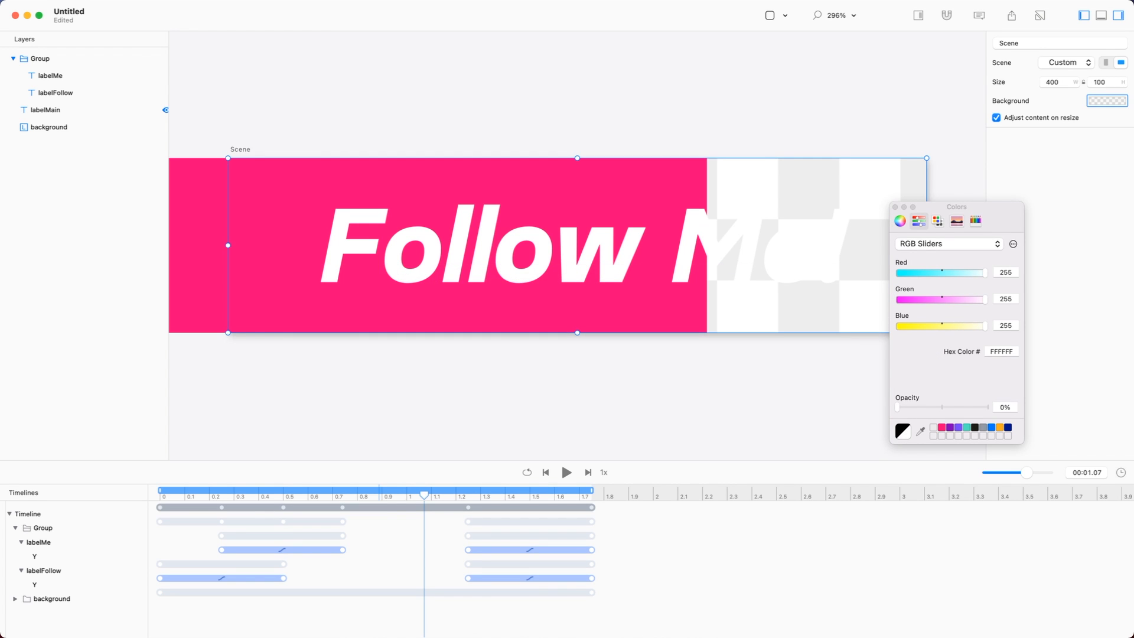
click(39, 15)
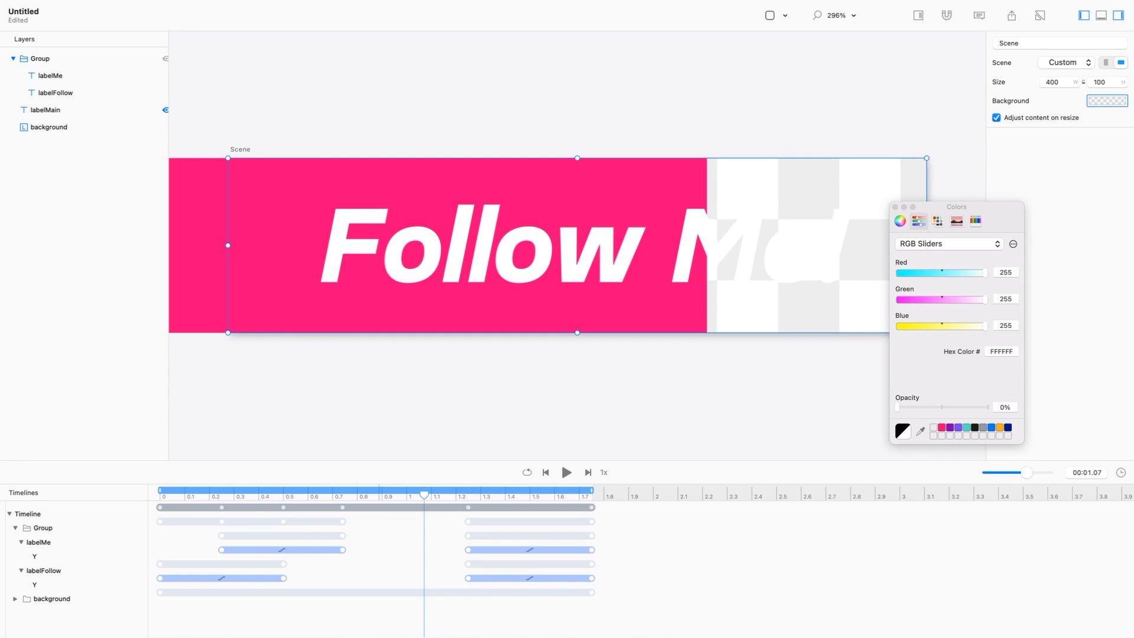
- Delete the group and all remaining layers from the scene, and close the Colors window
click(40, 58)
key(Delete)
key(super+a)
key(Delete)
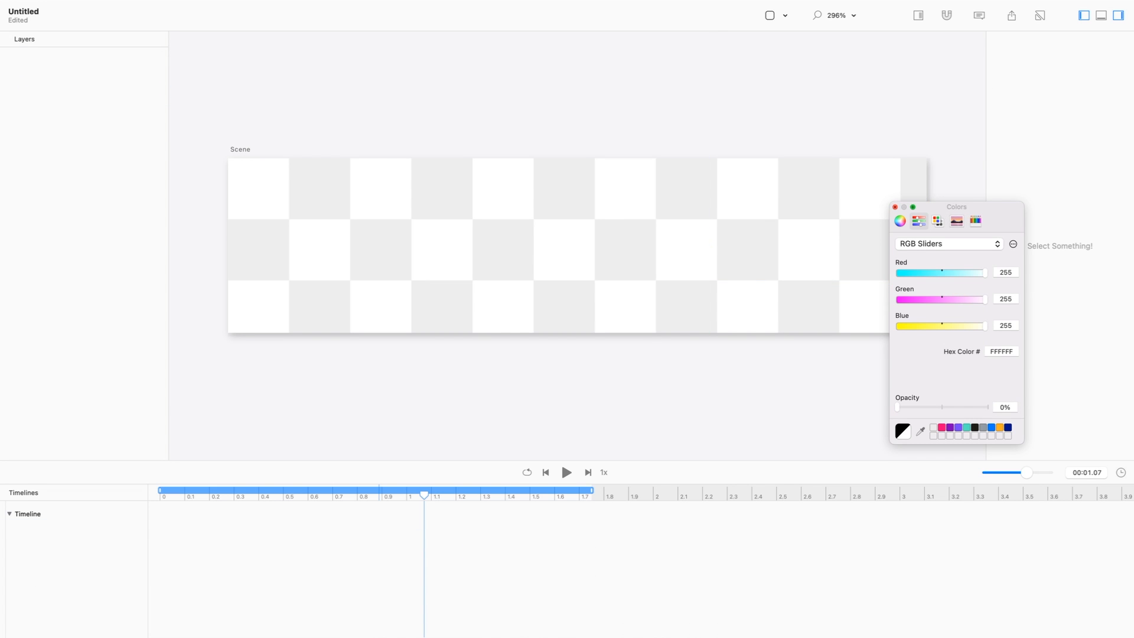
click(895, 207)
- Delete the emptied timeline together with its scene from the document
click(240, 149)
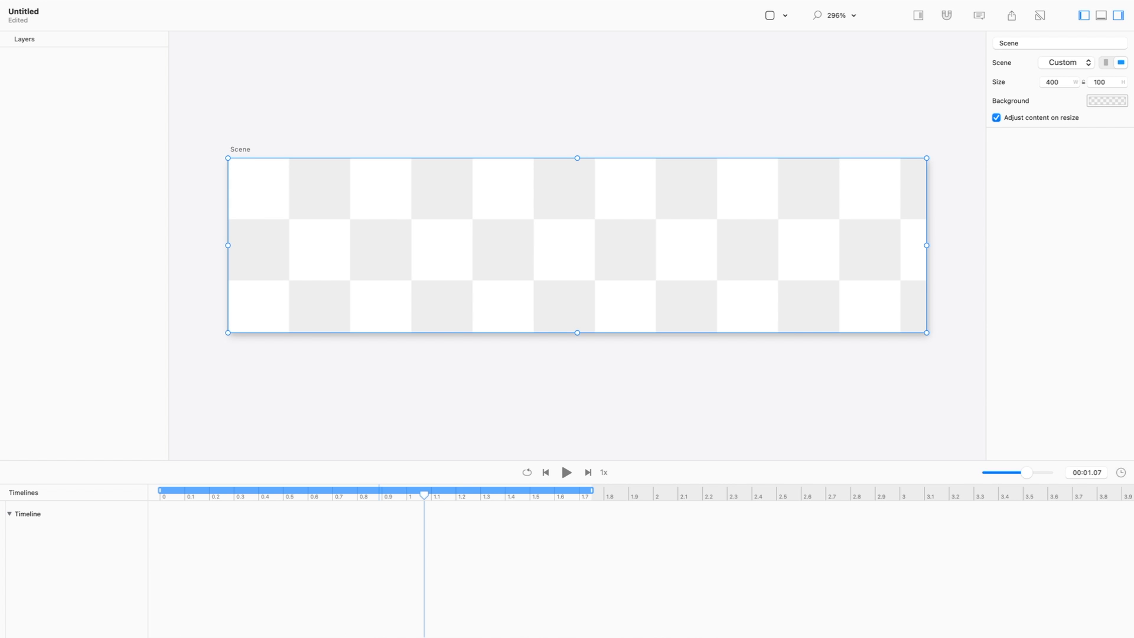
right_click(111, 513)
click(125, 520)
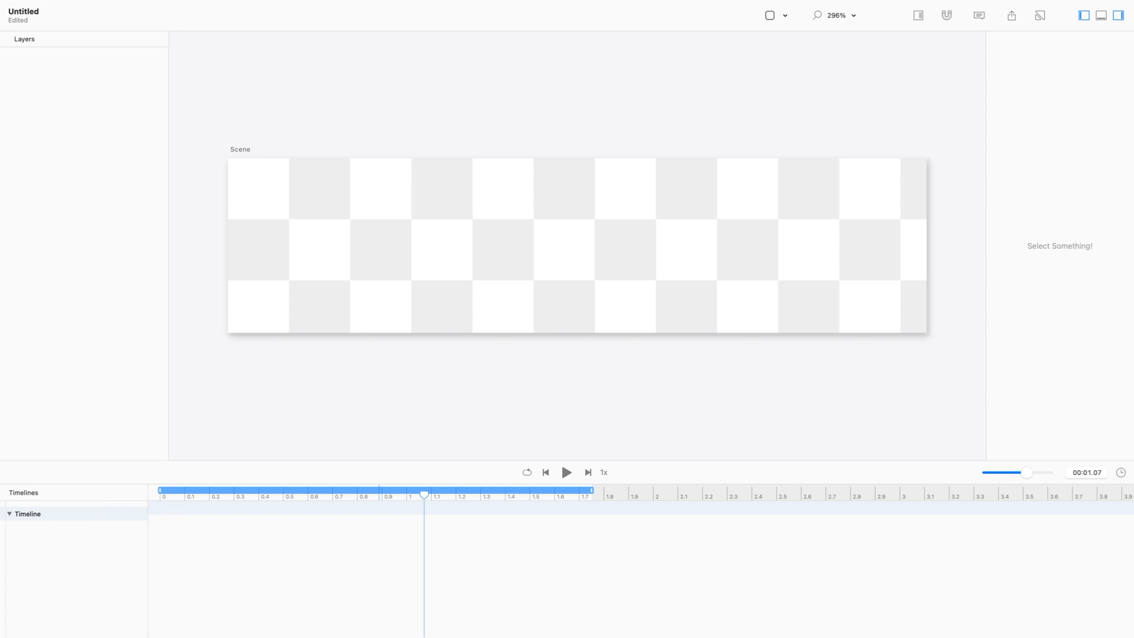
key(Return)
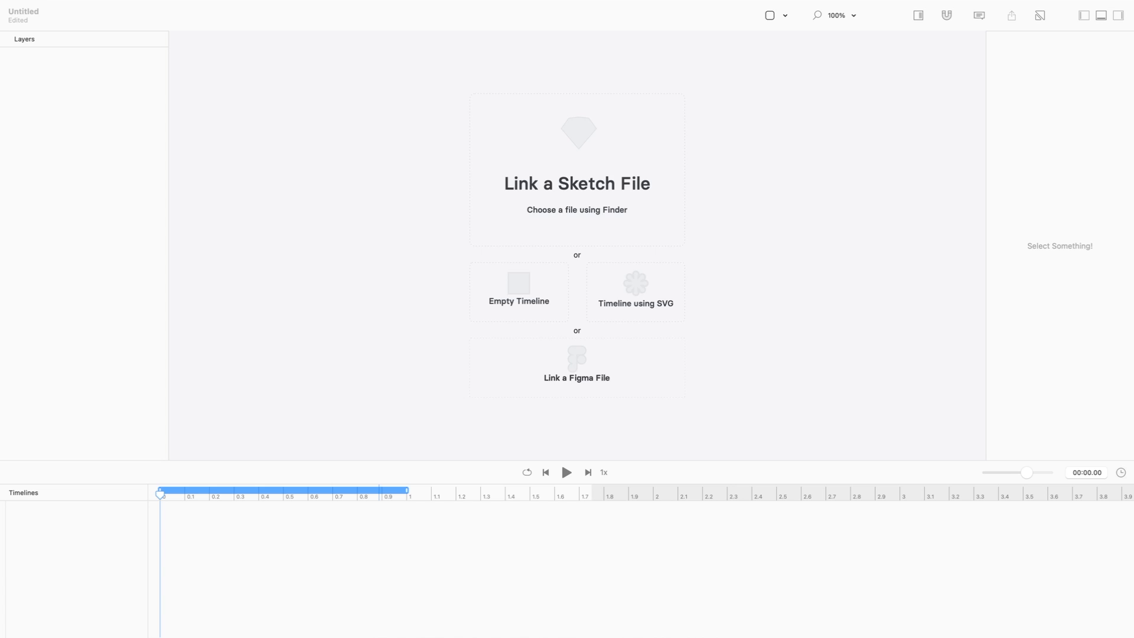
- Create an empty timeline and set its scene size to 400 by 100
click(518, 290)
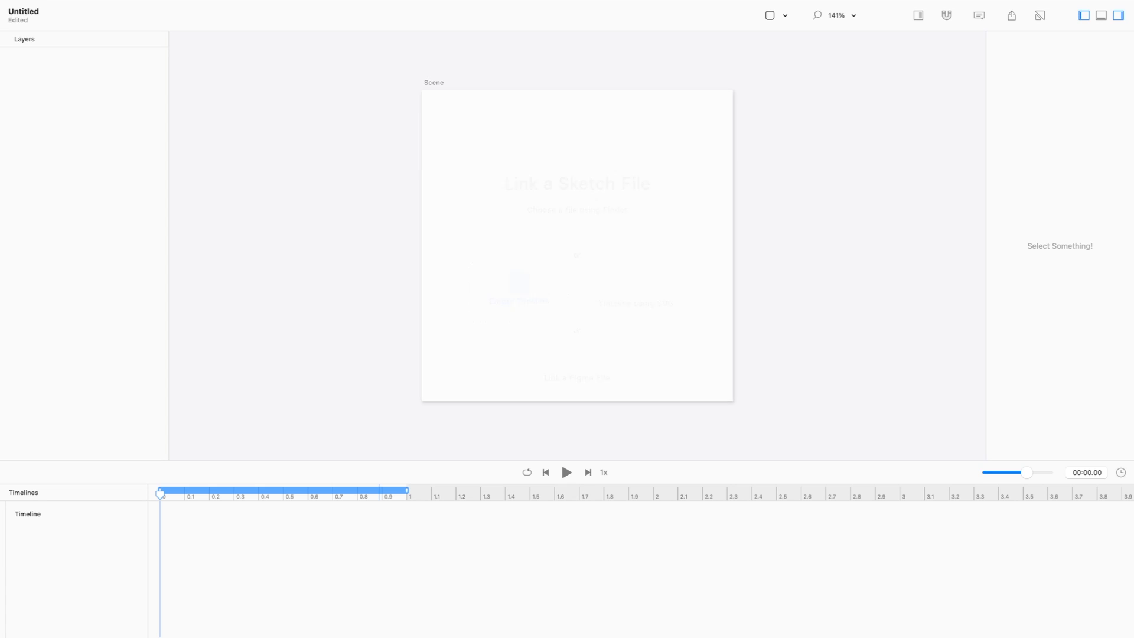
click(433, 82)
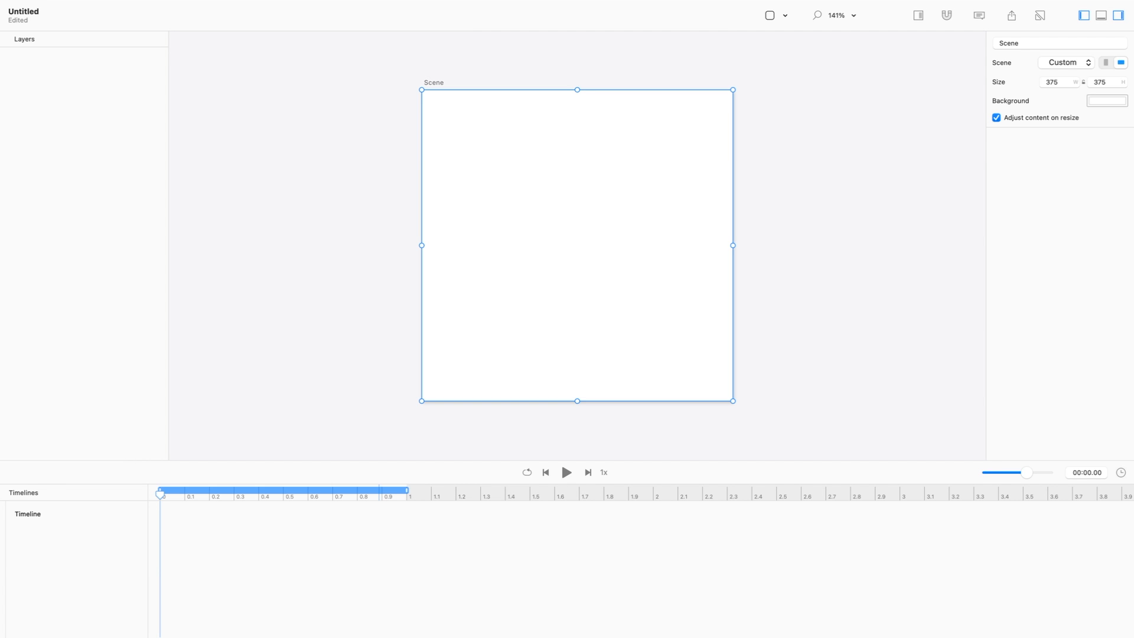
double_click(1052, 82)
text(400)
key(Tab)
text(100)
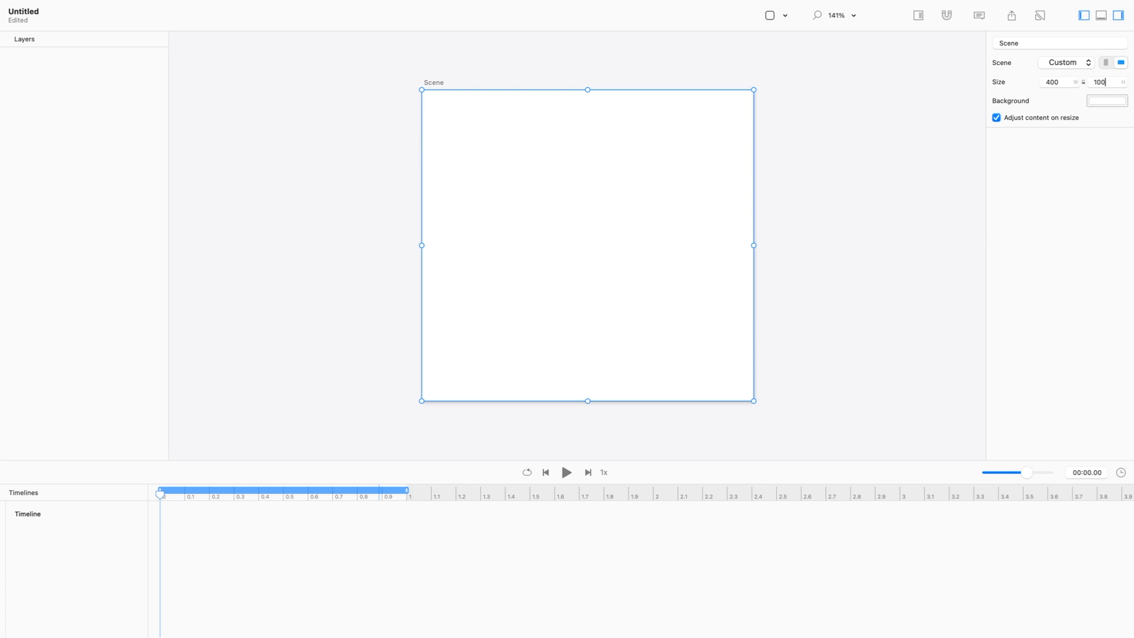
key(Return)
key(super+1)
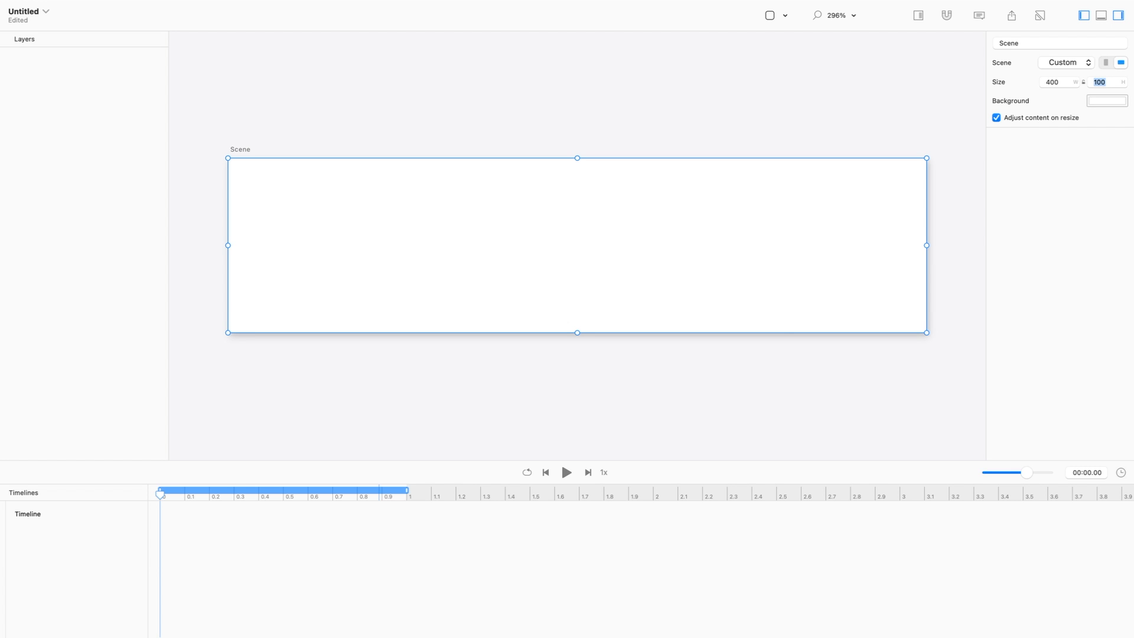
- Save the document to the Desktop as FC34.flow
key(super+s)
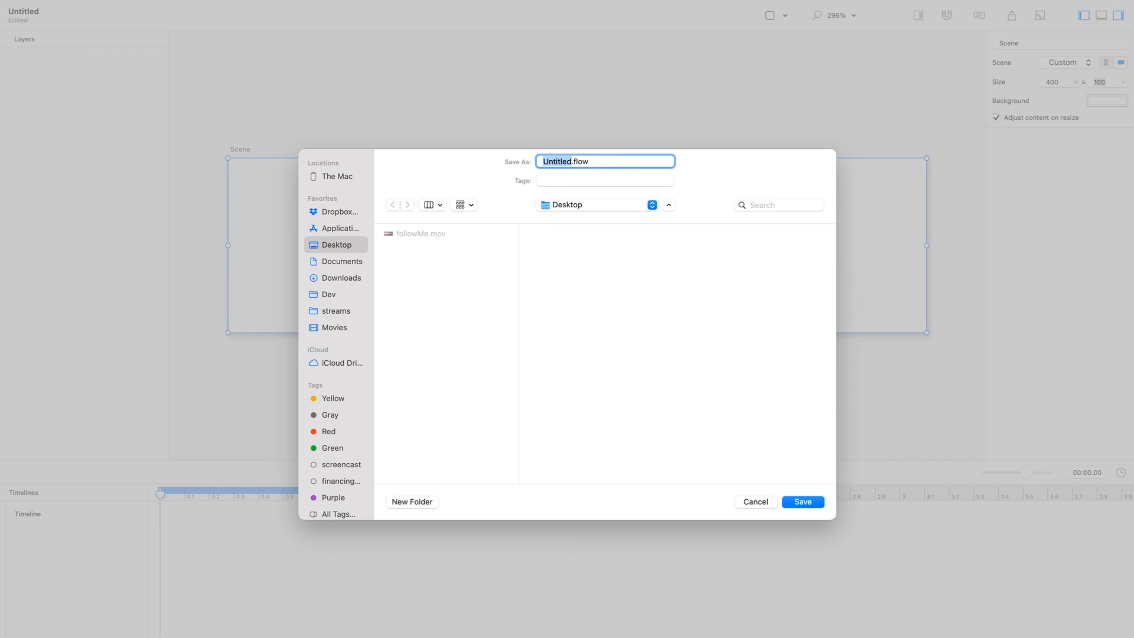
text(FC34)
key(Return)
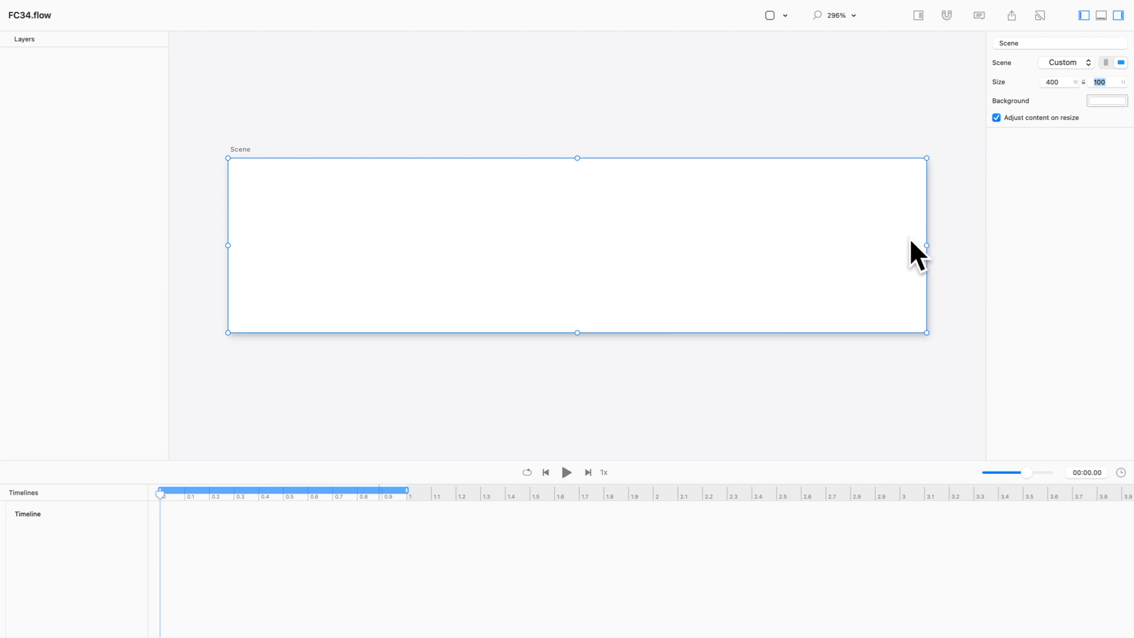
- Copy the scene's name and paste it into the scene as a text layer reading "Scene"
key(Tab)
key(Return)
drag(1019, 43, 998, 43)
key(super+c)
key(Return)
key(super+v)
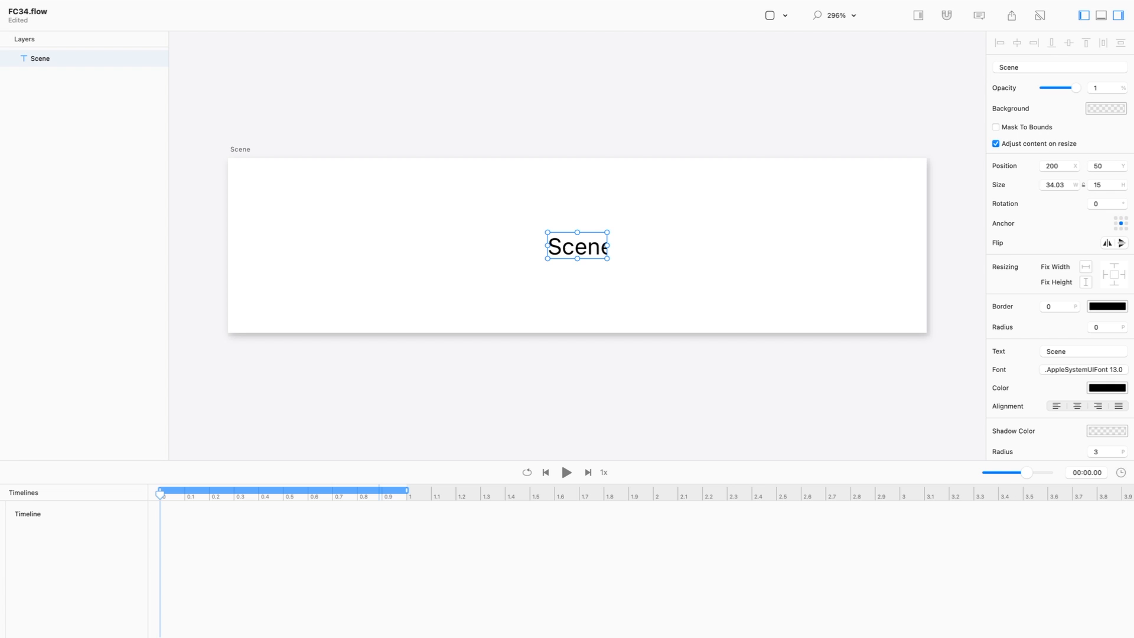
- Set the text layer's size to 400 by 100
double_click(1055, 185)
text(400)
key(Tab)
text(100)
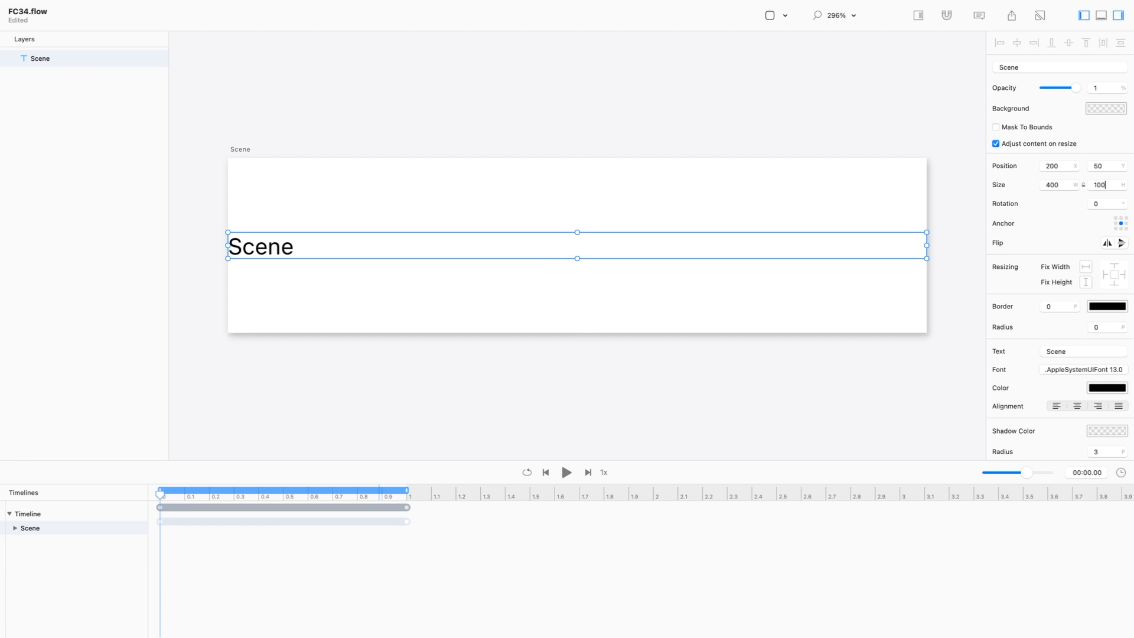
key(Return)
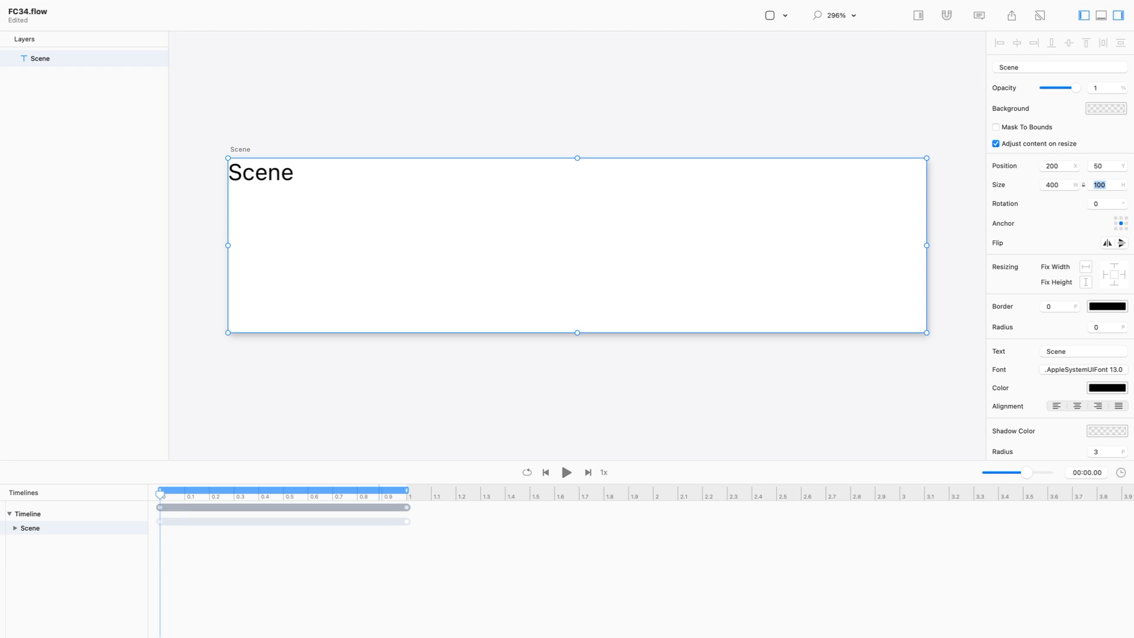
- Set the text layer's font to Basier Circle Bold Italic at size 96
click(1084, 369)
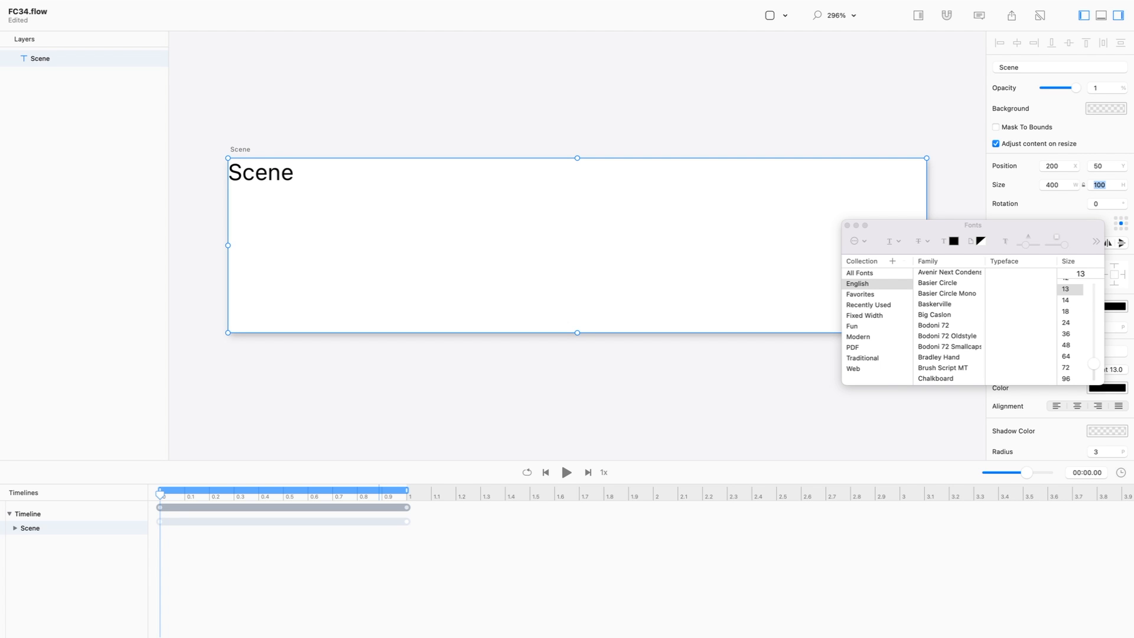
click(947, 294)
click(938, 283)
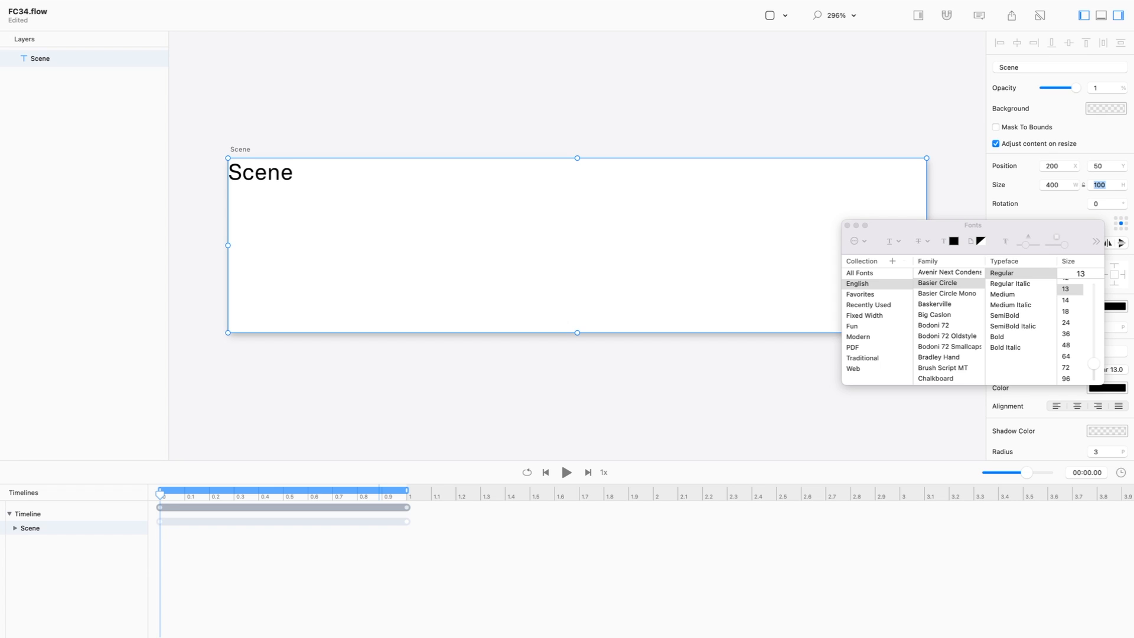
click(997, 337)
click(1005, 347)
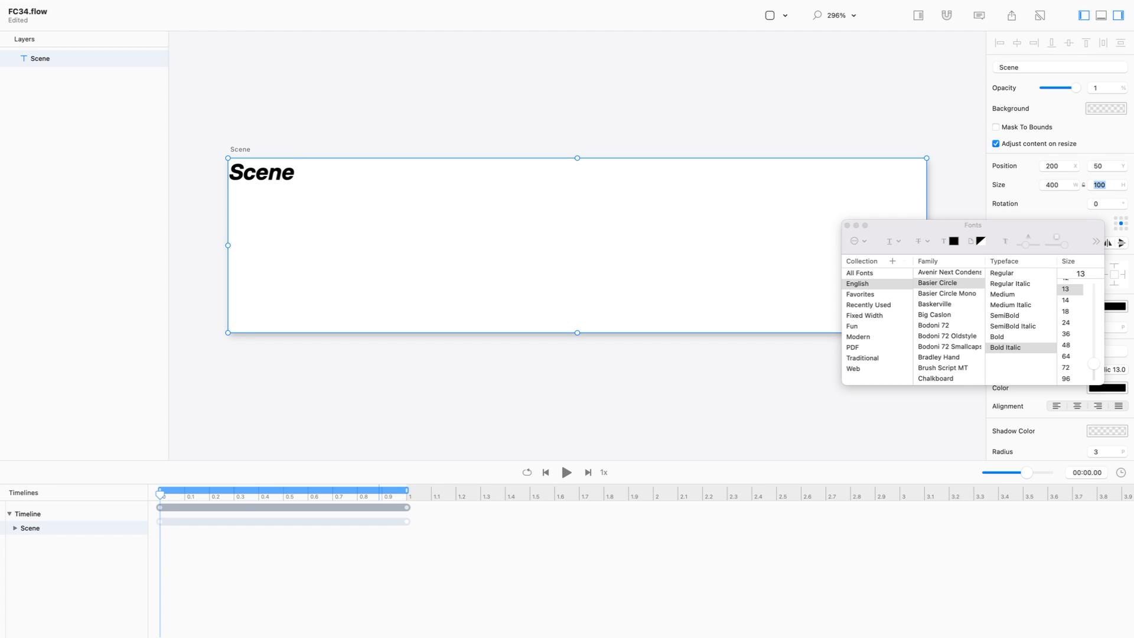
scroll(1069, 328, down, 2)
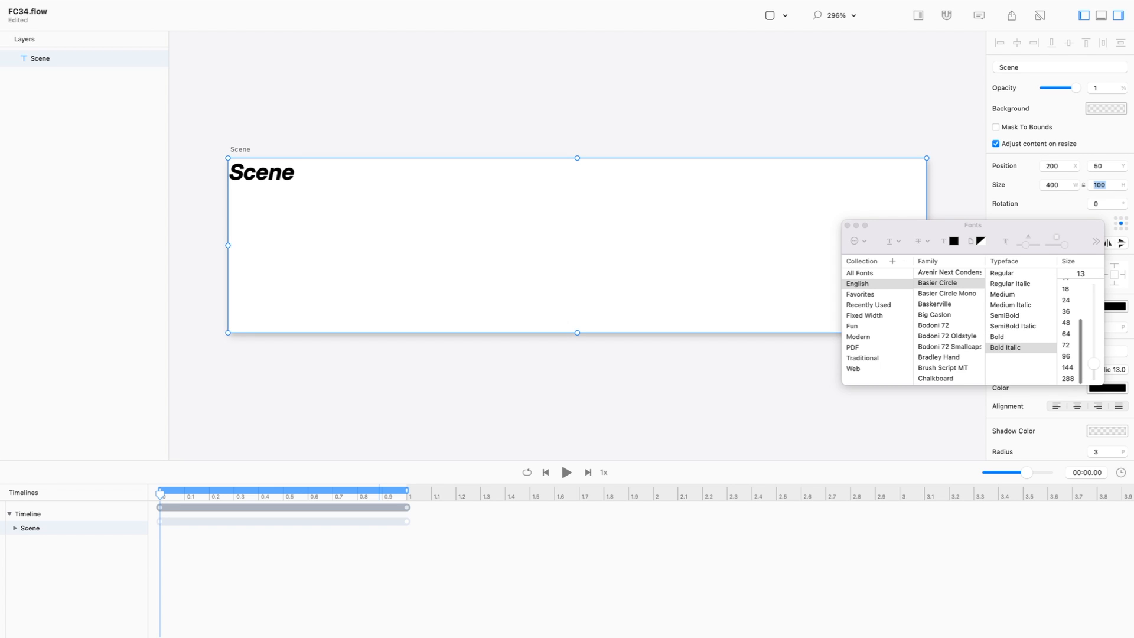
click(1066, 356)
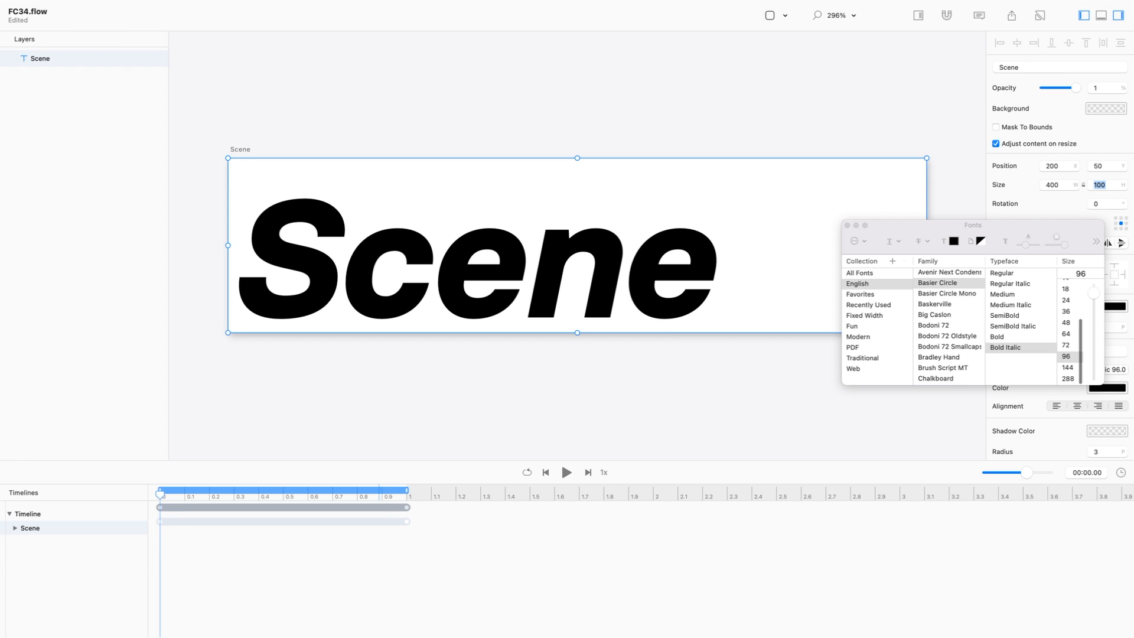
drag(945, 226, 759, 296)
- Replace the layer's text with "Follow Me!"
double_click(1057, 351)
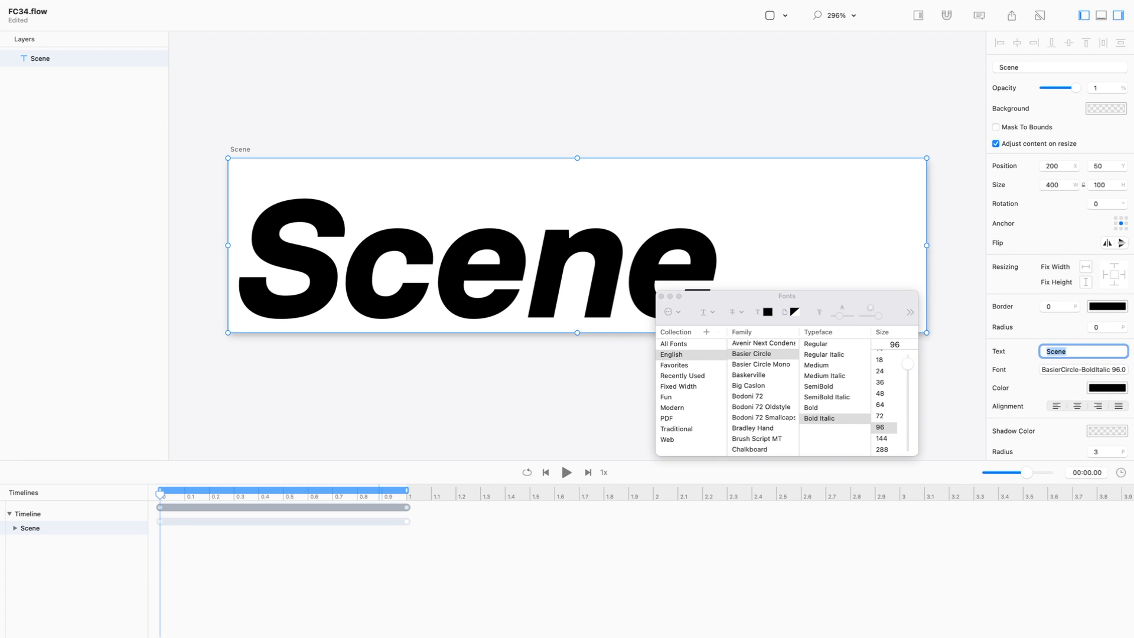
text(Flo)
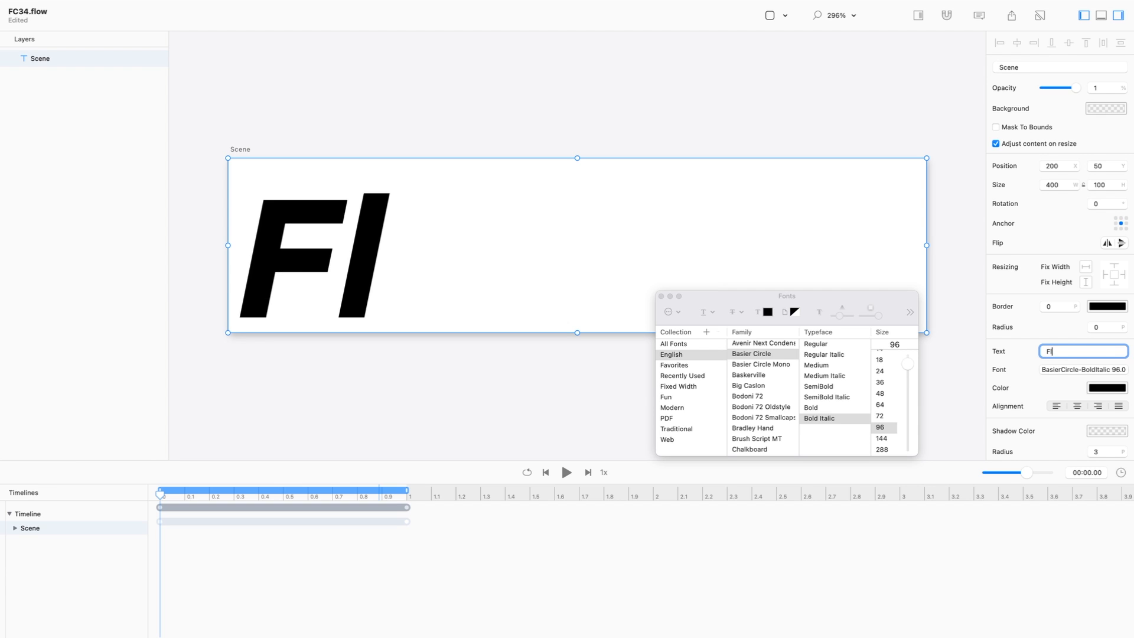
key(BackSpace)
key(BackSpace)
text(ollow Me!)
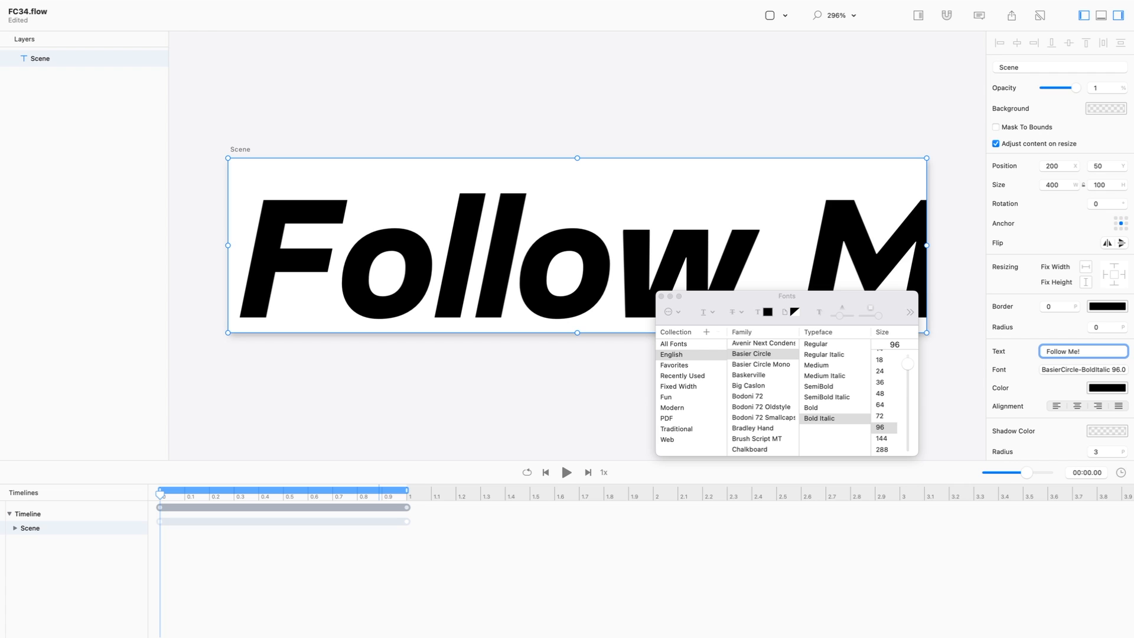
- Reduce the "Follow Me!" text to font size 56 and close the Fonts window
drag(787, 296, 929, 308)
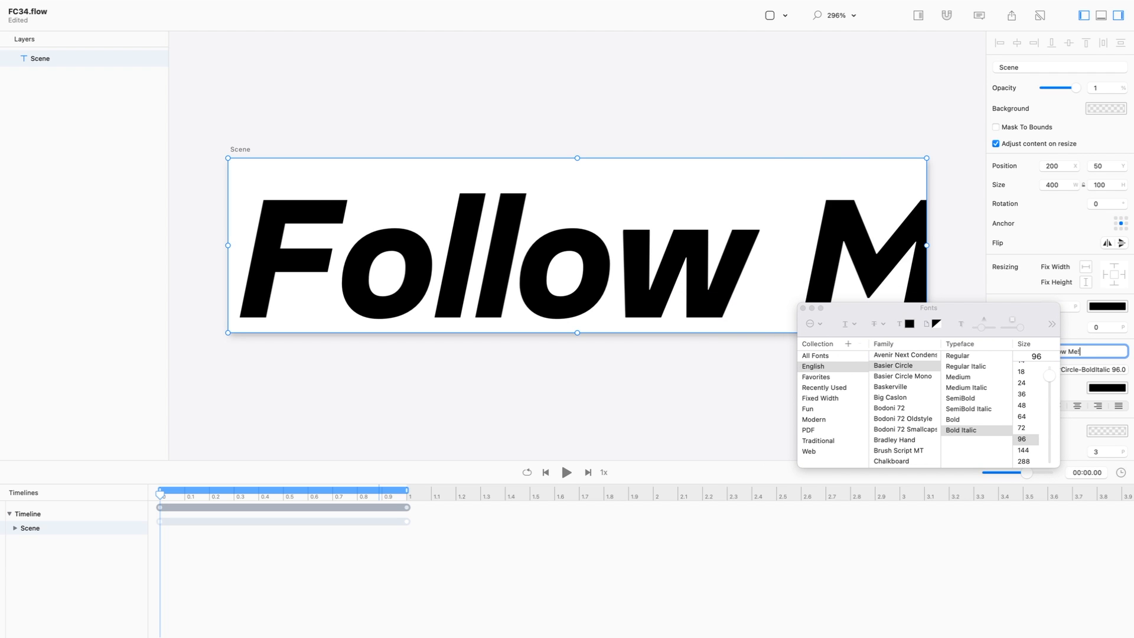
click(1022, 428)
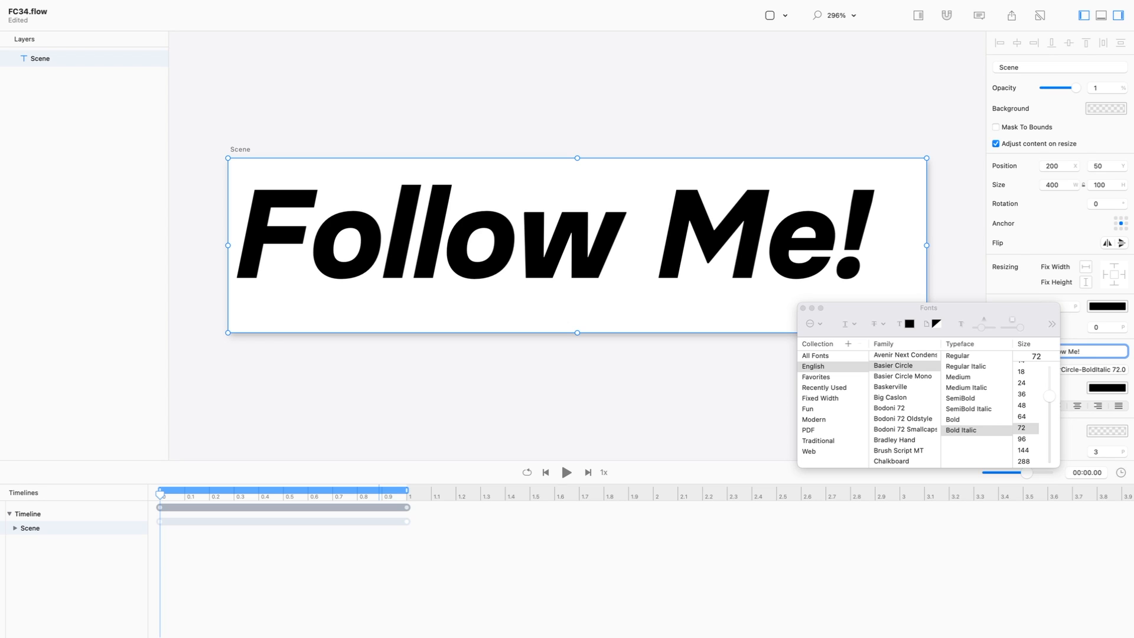
click(1021, 416)
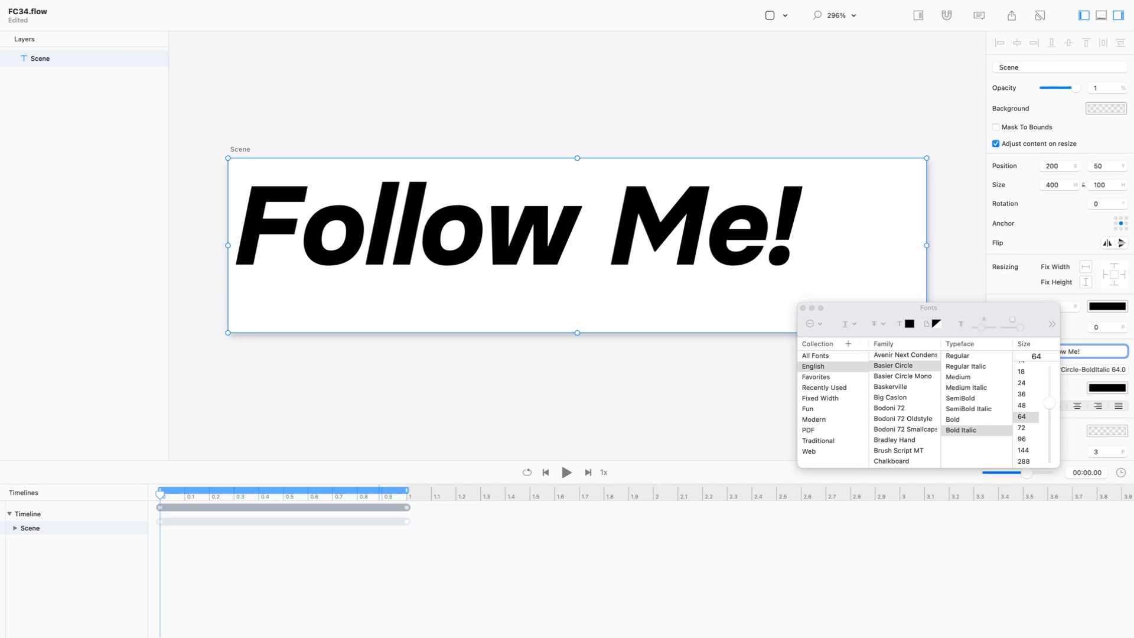
click(1022, 405)
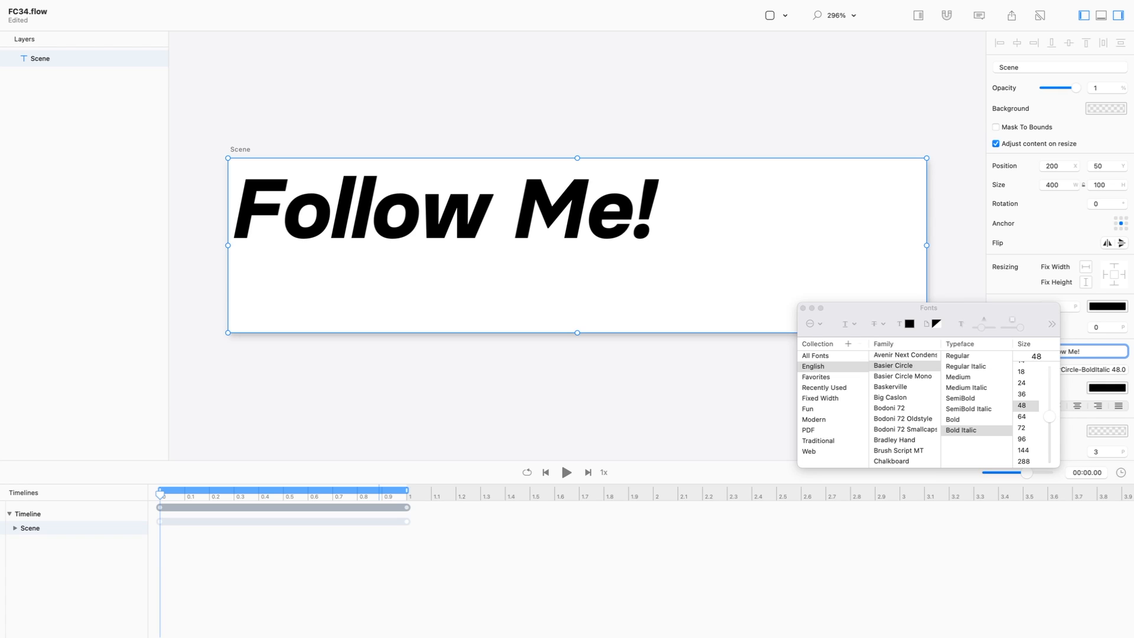
click(1022, 417)
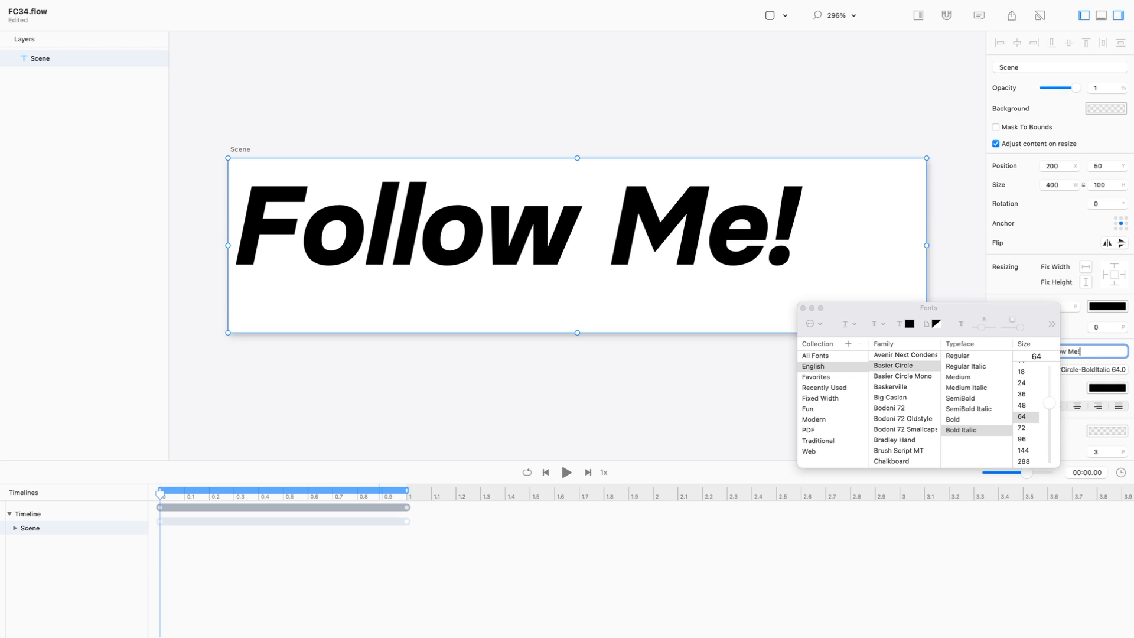
double_click(1037, 356)
text(56)
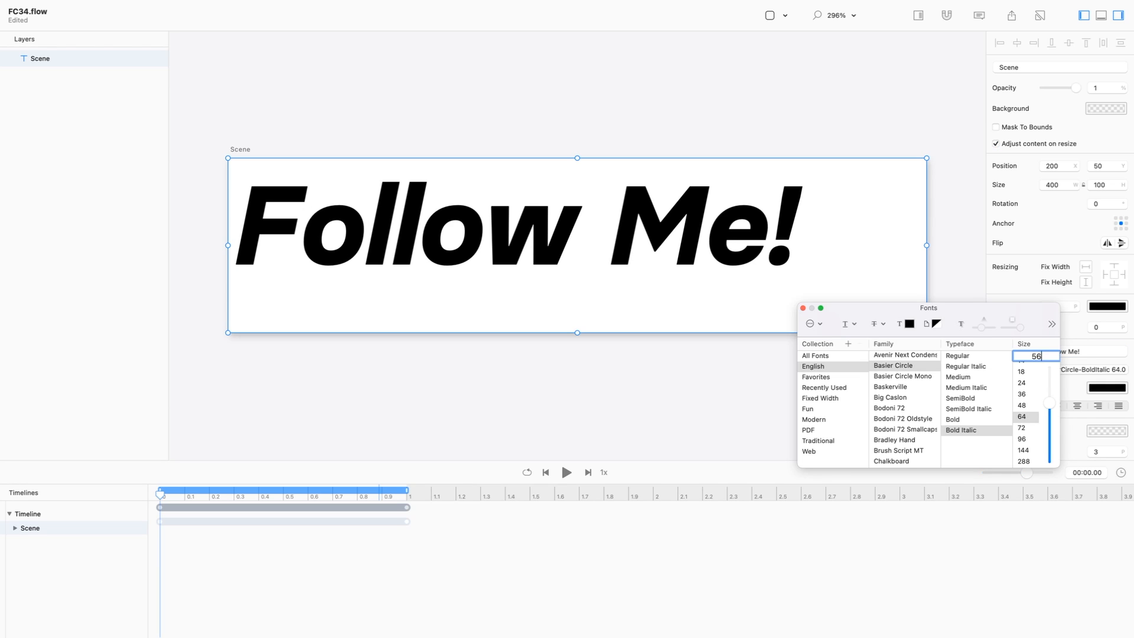
key(Return)
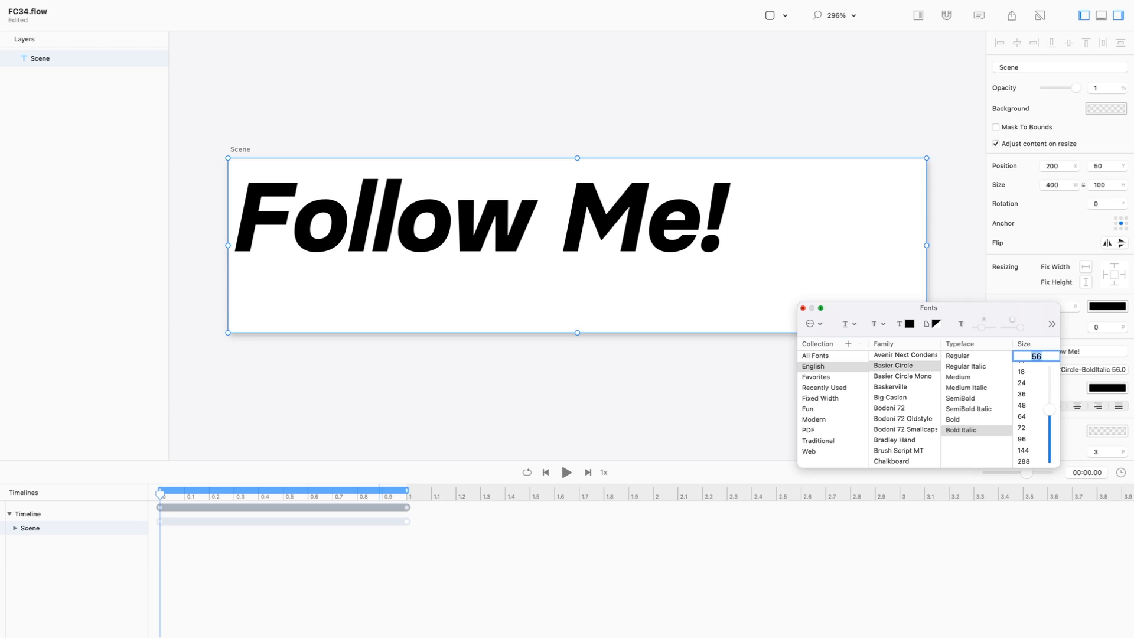
click(803, 307)
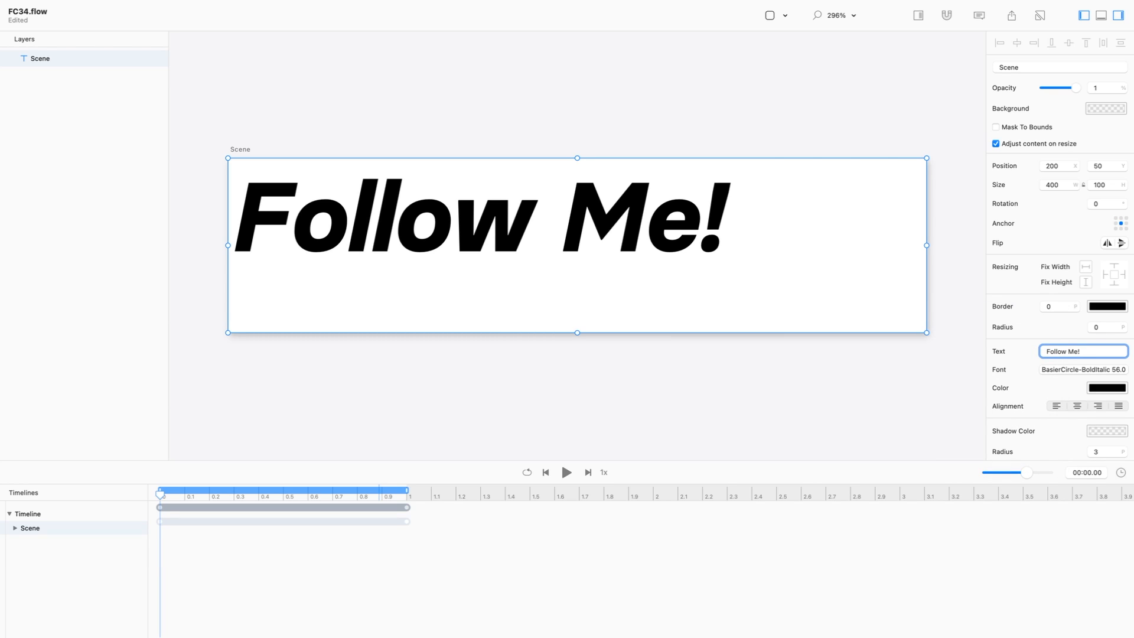
- Centre-align the text and shorten its box from below to a height of about 70
click(1078, 406)
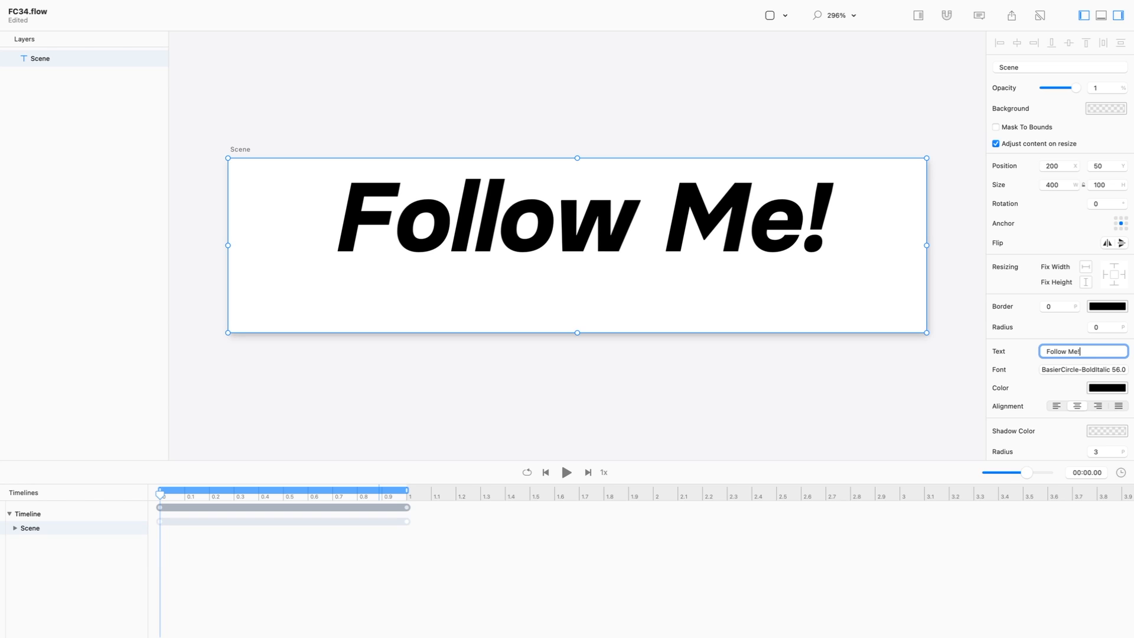
drag(577, 332, 577, 281)
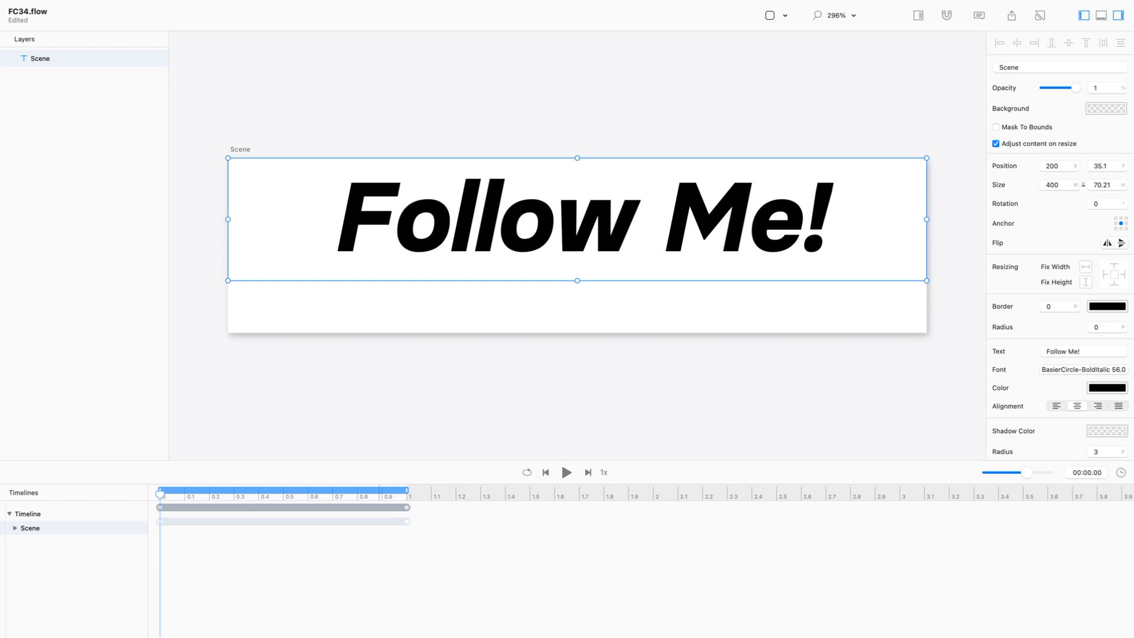
- Centre the "Follow Me!" text box vertically in the scene at Y 50 and set its height to 68
drag(577, 225, 577, 251)
drag(577, 307, 577, 303)
drag(577, 244, 577, 246)
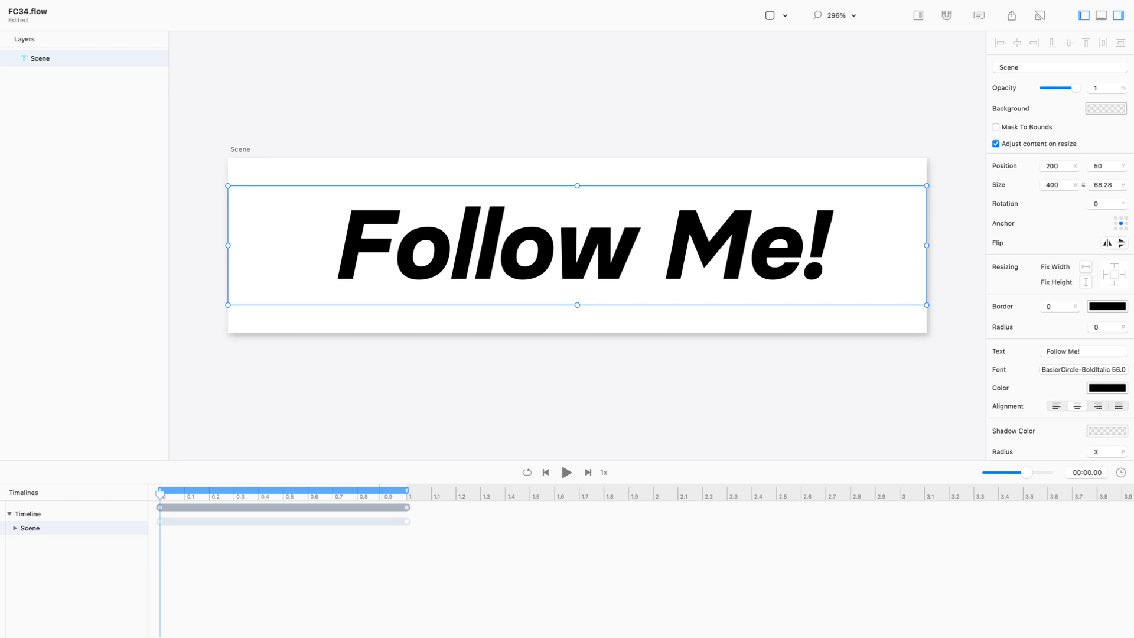
drag(927, 246, 926, 245)
drag(1102, 185, 1112, 185)
key(BackSpace)
drag(927, 245, 927, 245)
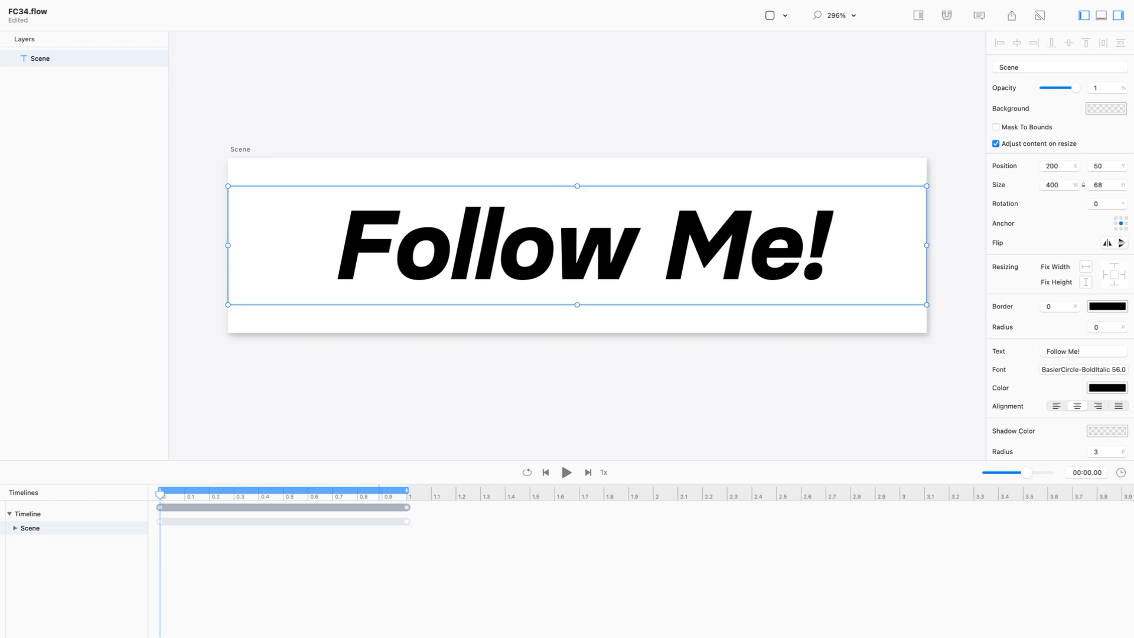
- Insert a new layer with a pink FD0178 background and place it beneath the text layer
click(154, 7)
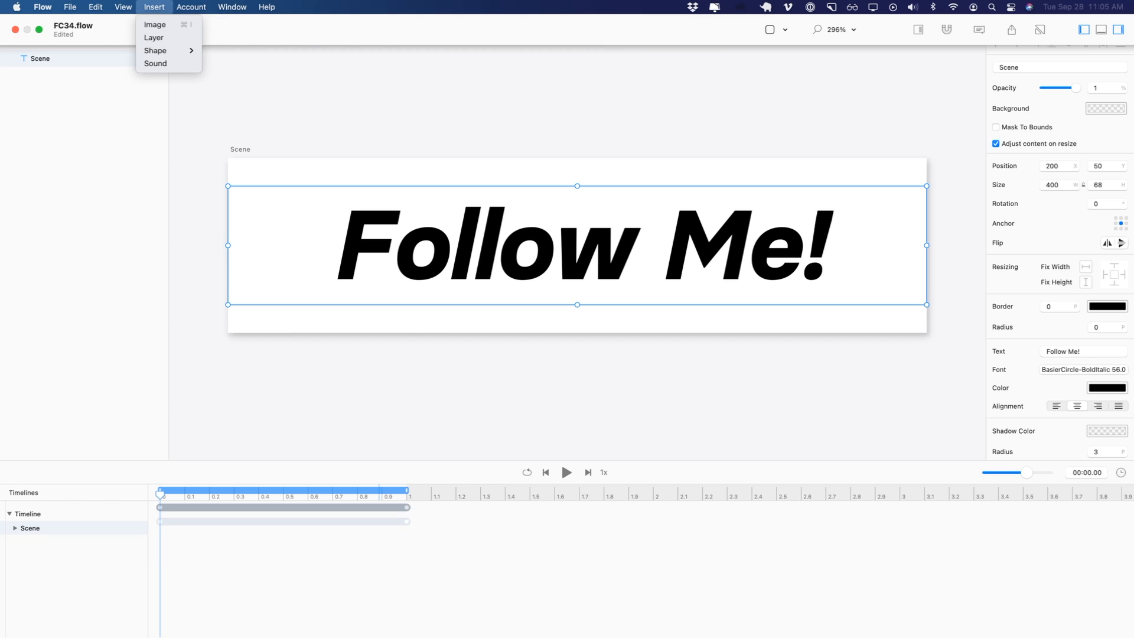
click(153, 37)
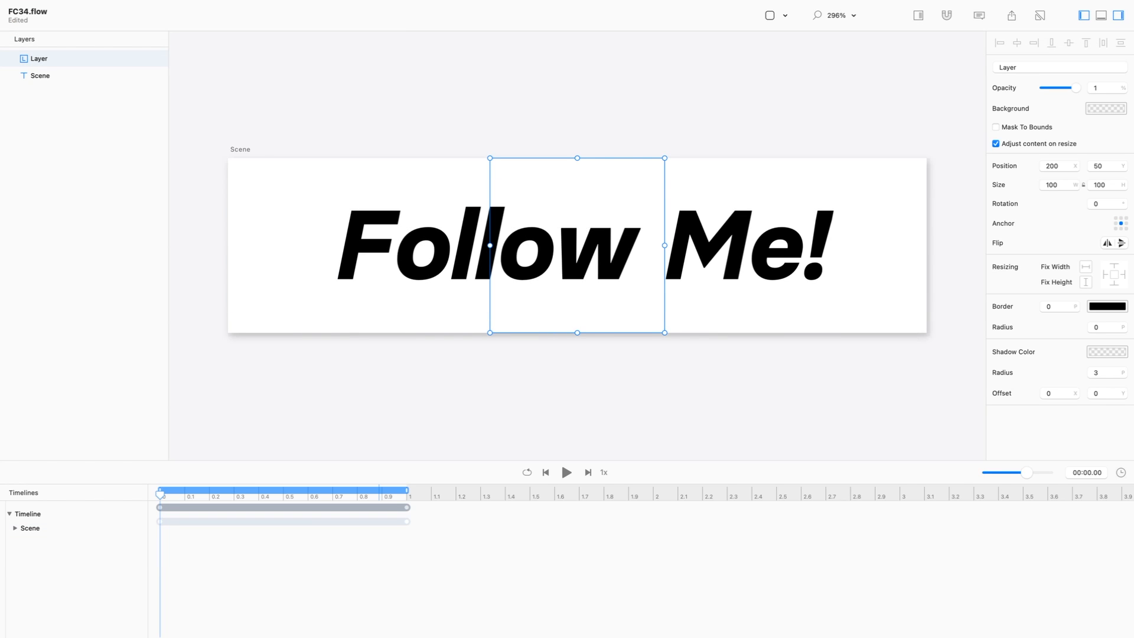
click(1107, 109)
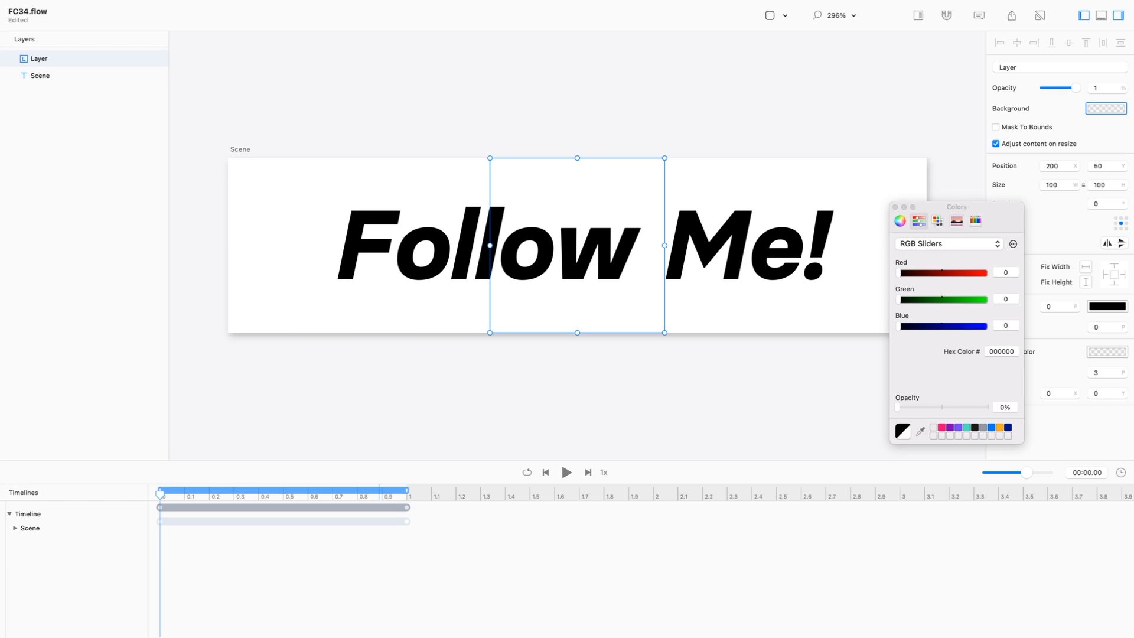
click(941, 427)
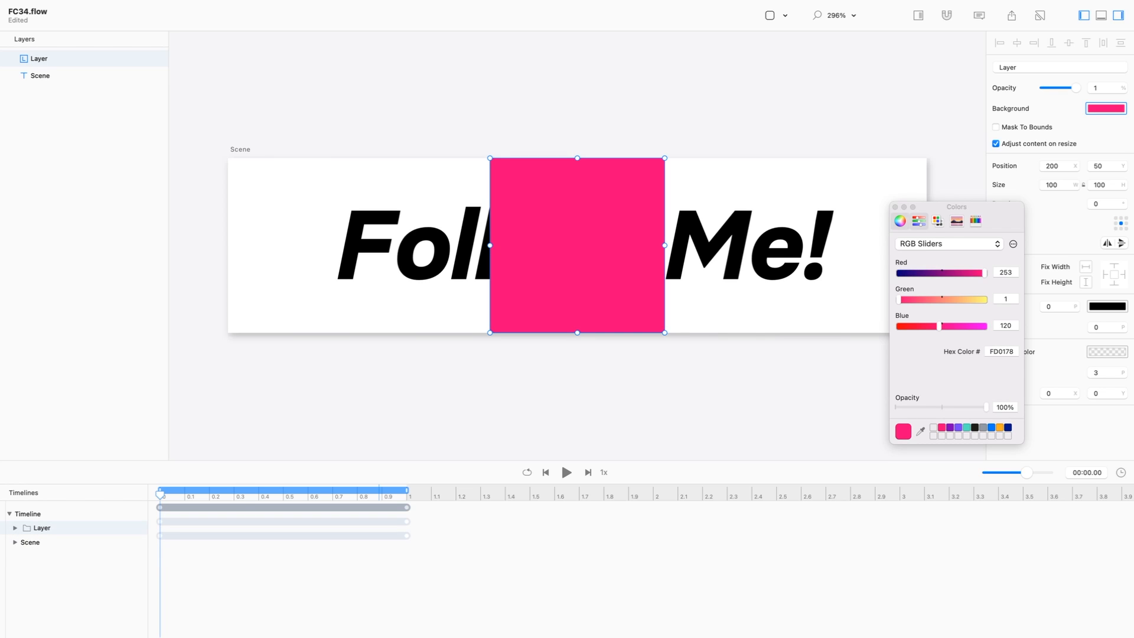
click(895, 206)
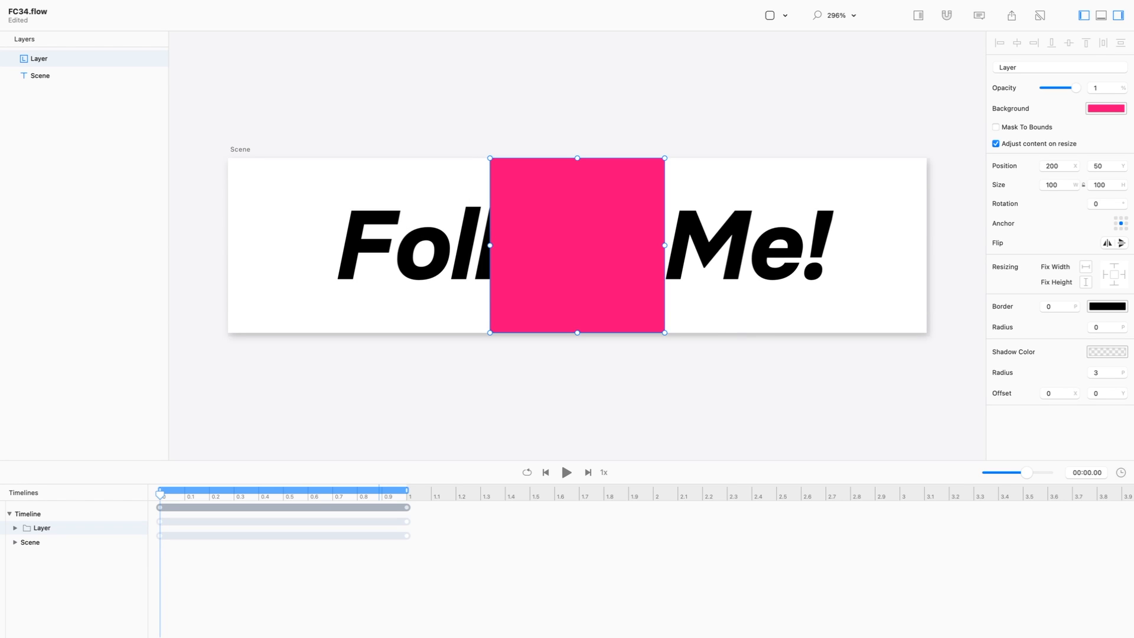
drag(38, 59, 39, 95)
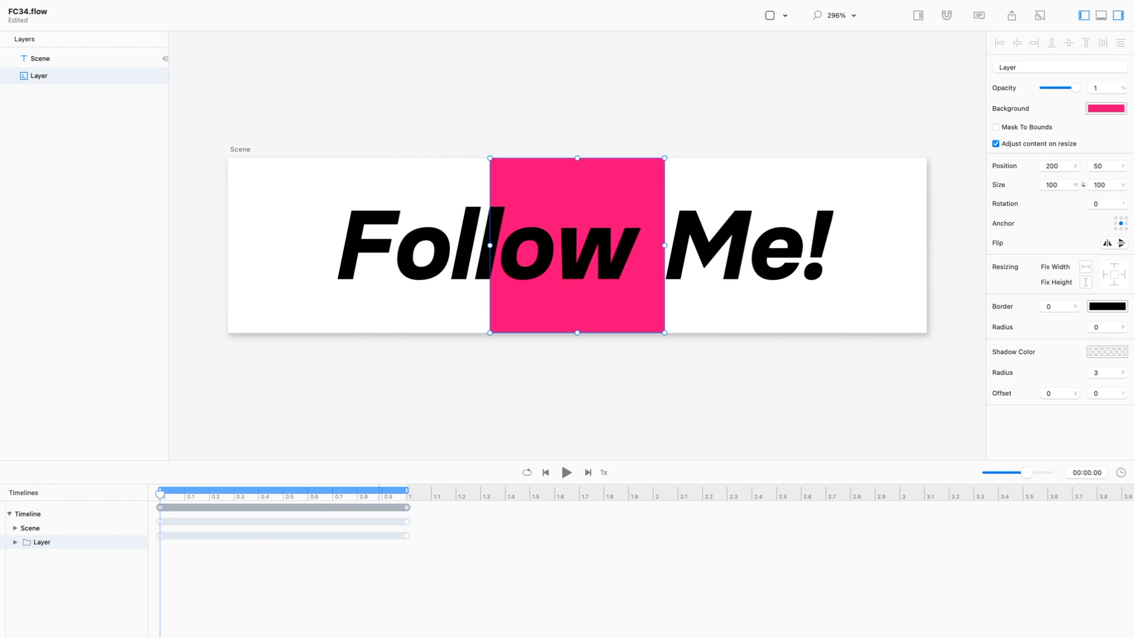
- Rename the "Follow Me!" text layer as labelMain
click(40, 58)
double_click(41, 59)
key(super+c)
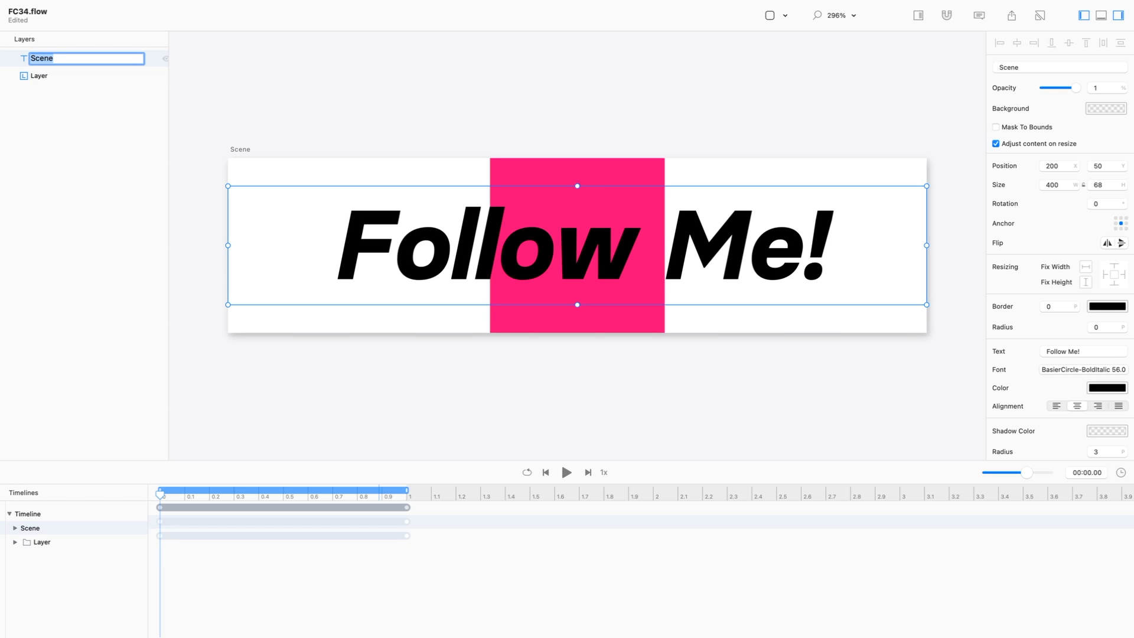
text(labelMain)
key(Return)
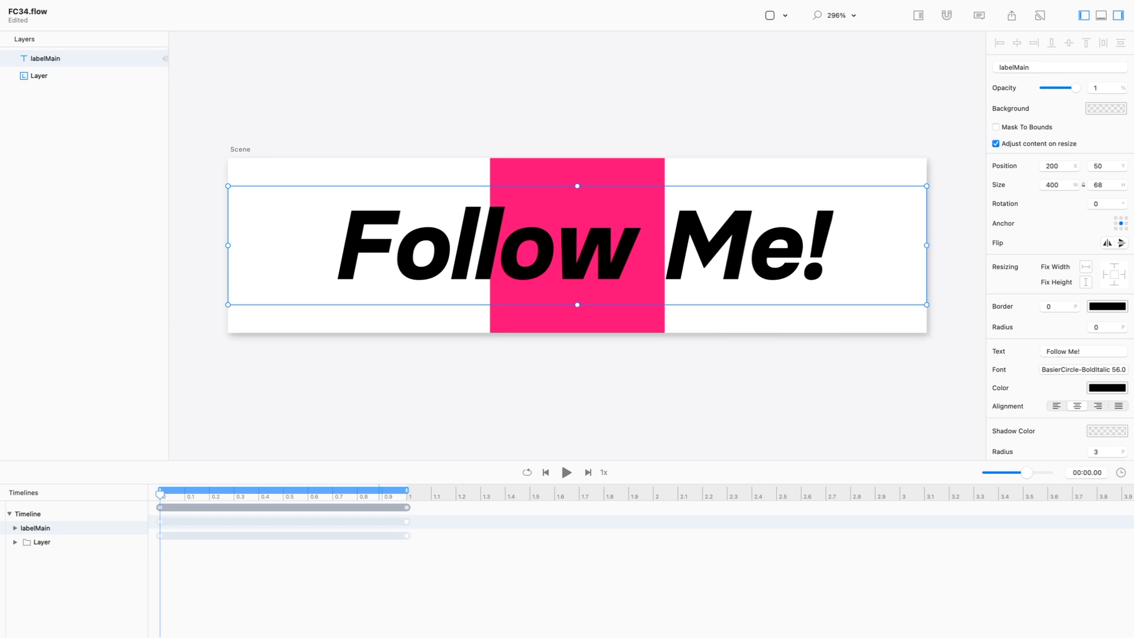
- Set the pink layer's width to 400 so it spans the scene
click(39, 75)
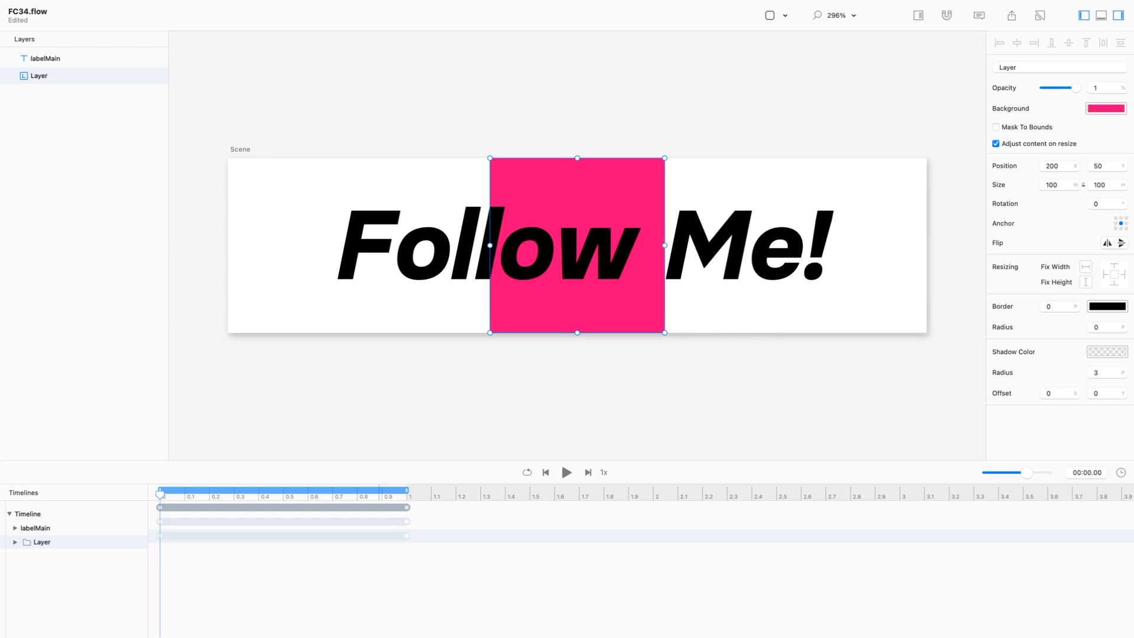
double_click(1051, 185)
text(400)
key(Return)
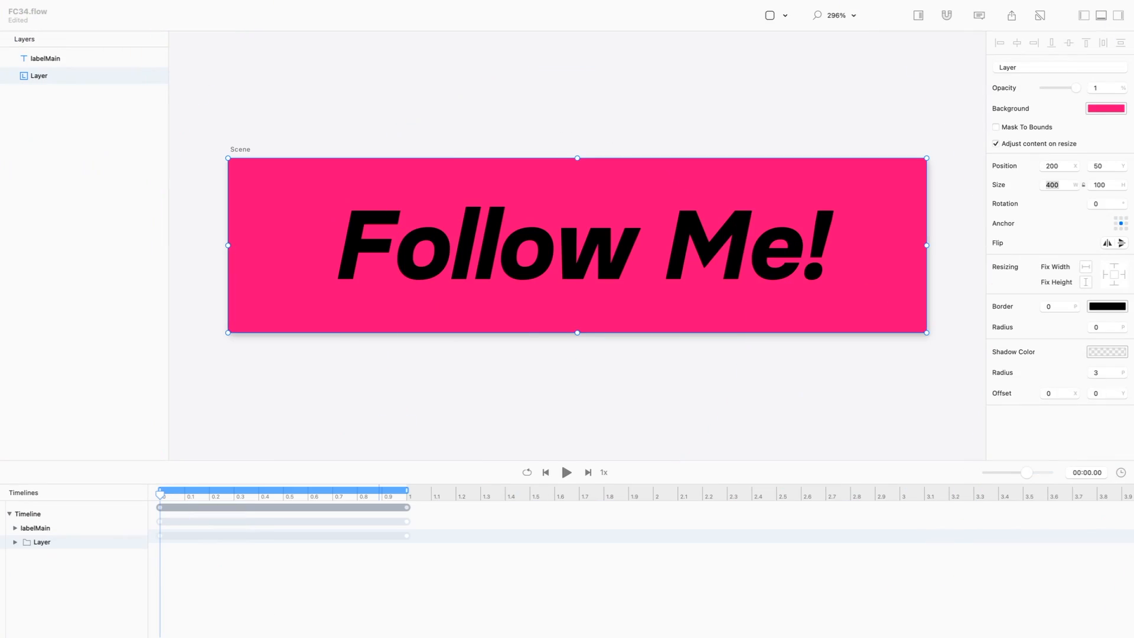
- Duplicate the labelMain text layer and rename the copy as labelFollow
click(577, 389)
click(577, 245)
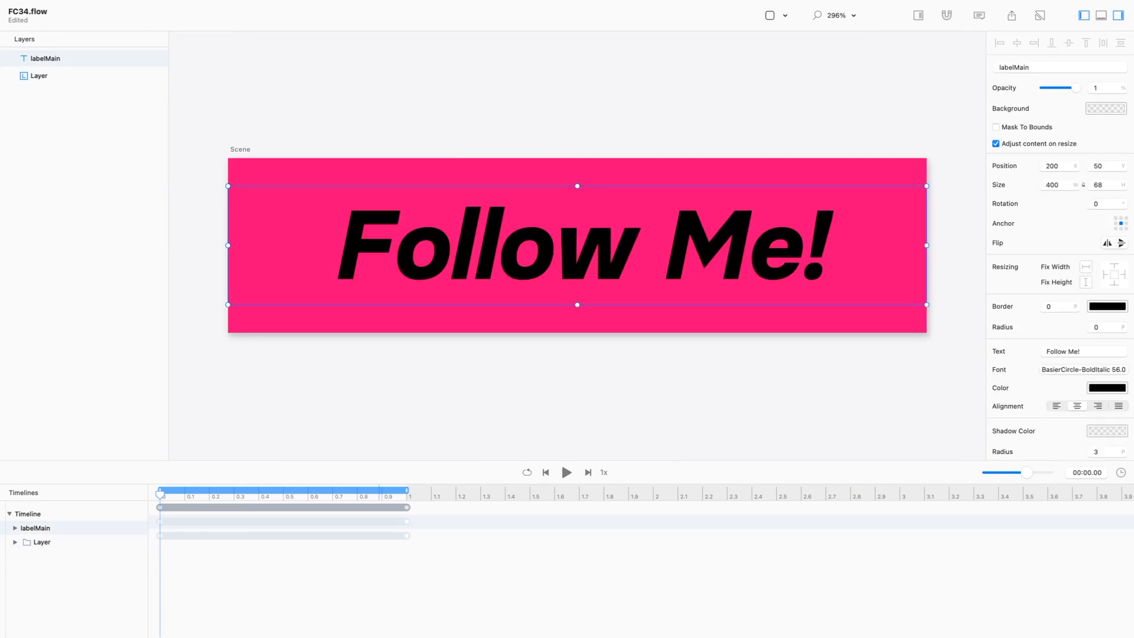
key(super+v)
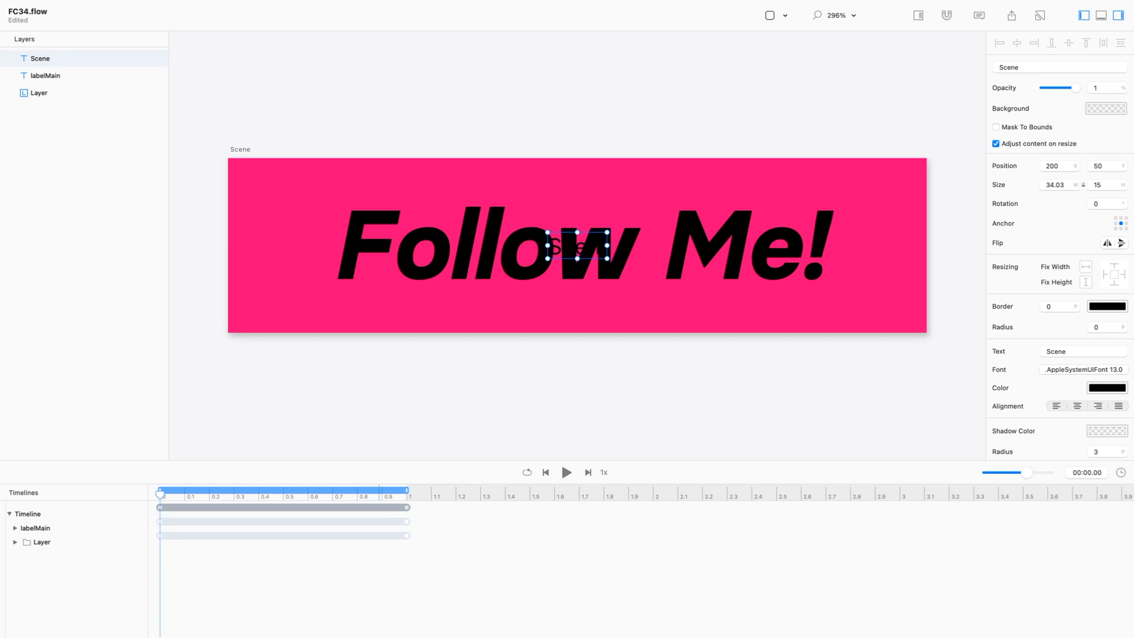
key(super+z)
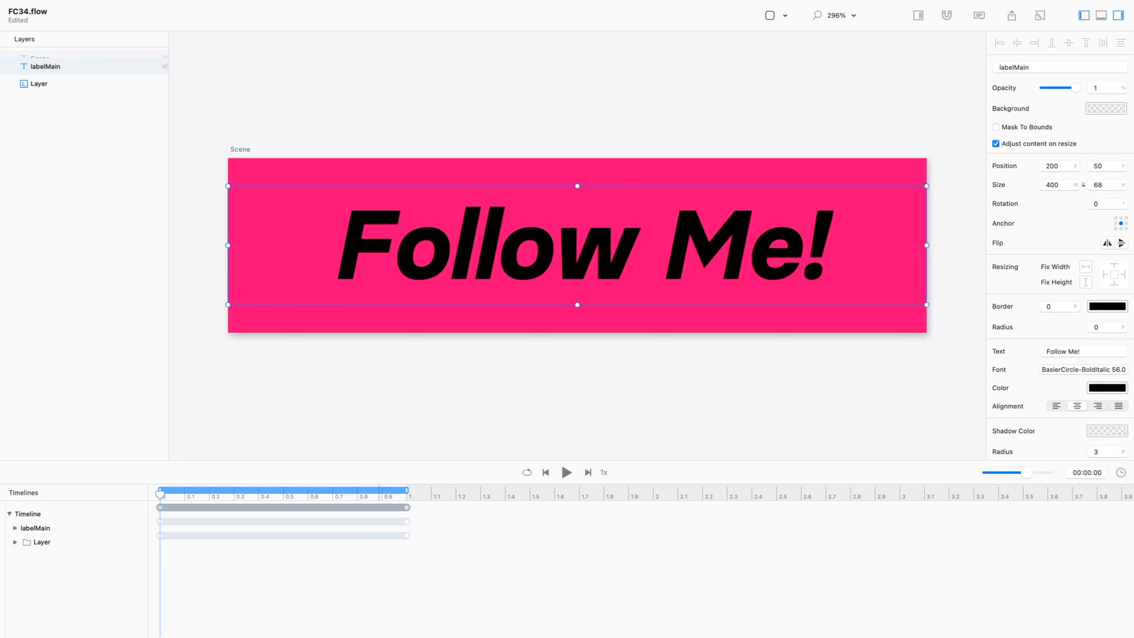
key(super+d)
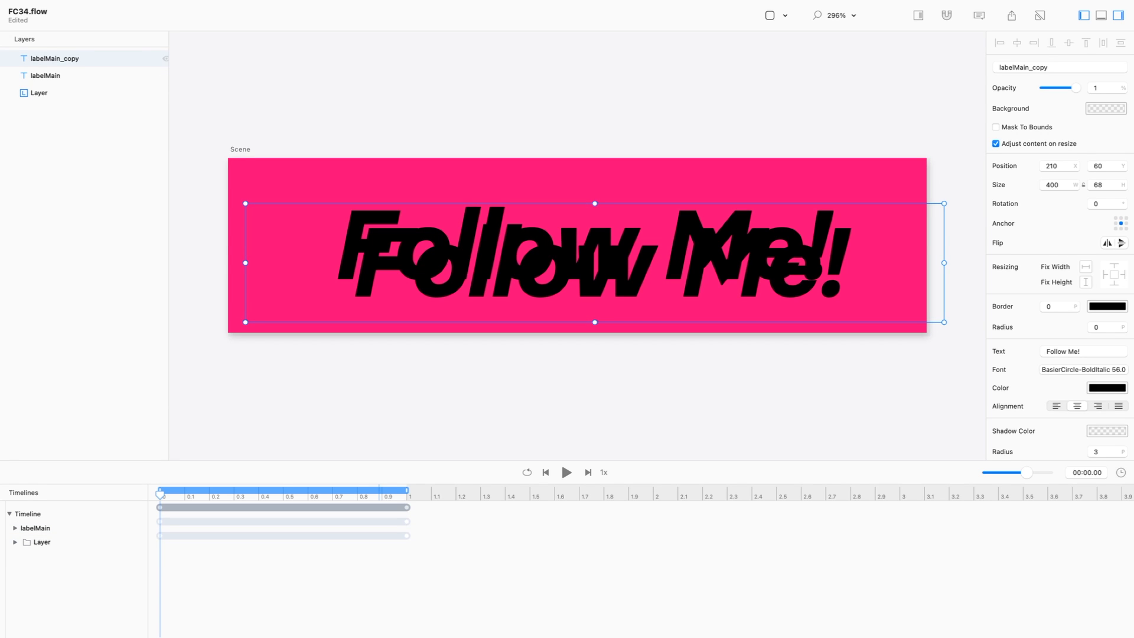
double_click(54, 58)
text(label)
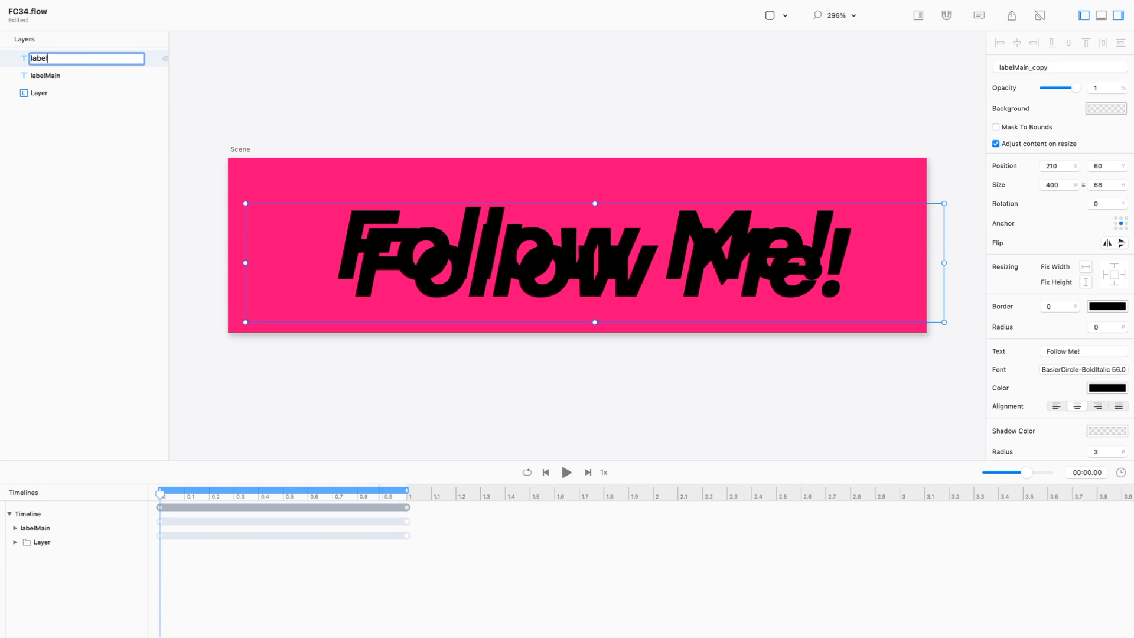
text(Follow)
key(Return)
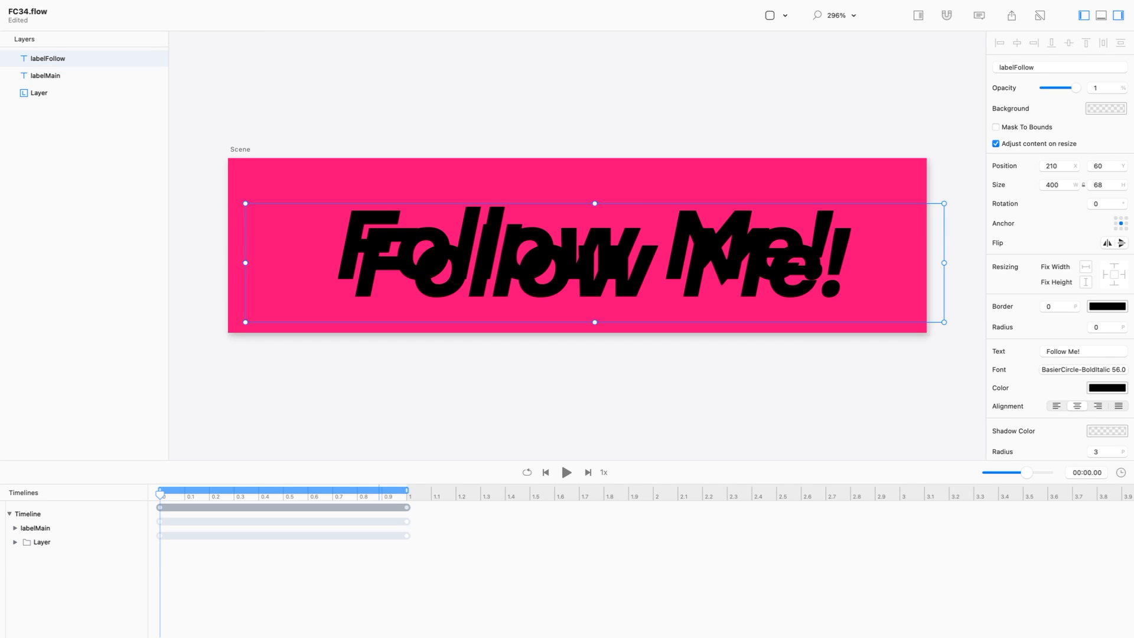
- Turn on Relative Mode and set labelFollow's text colour to white, hex FFFFFF
key(super+r)
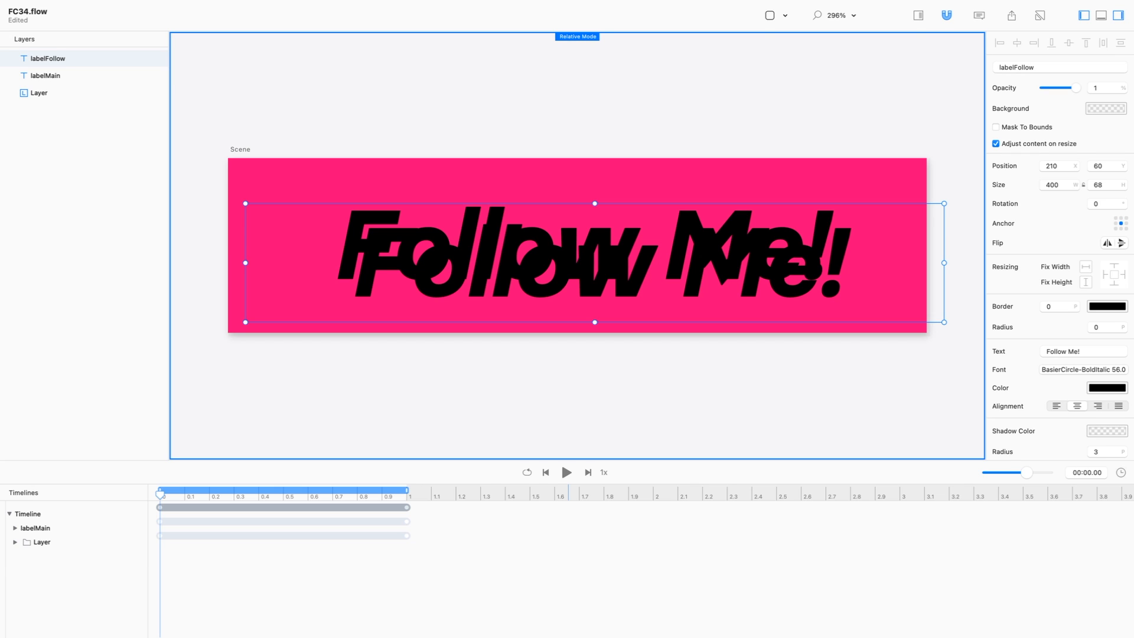
click(1107, 388)
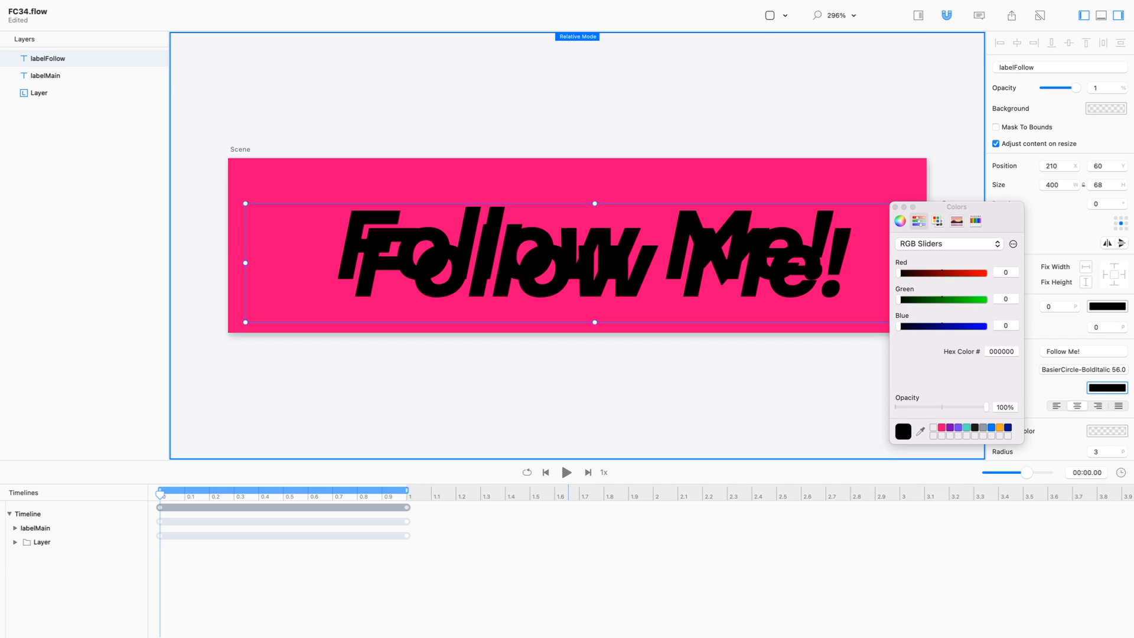
double_click(1001, 352)
text(ffffff)
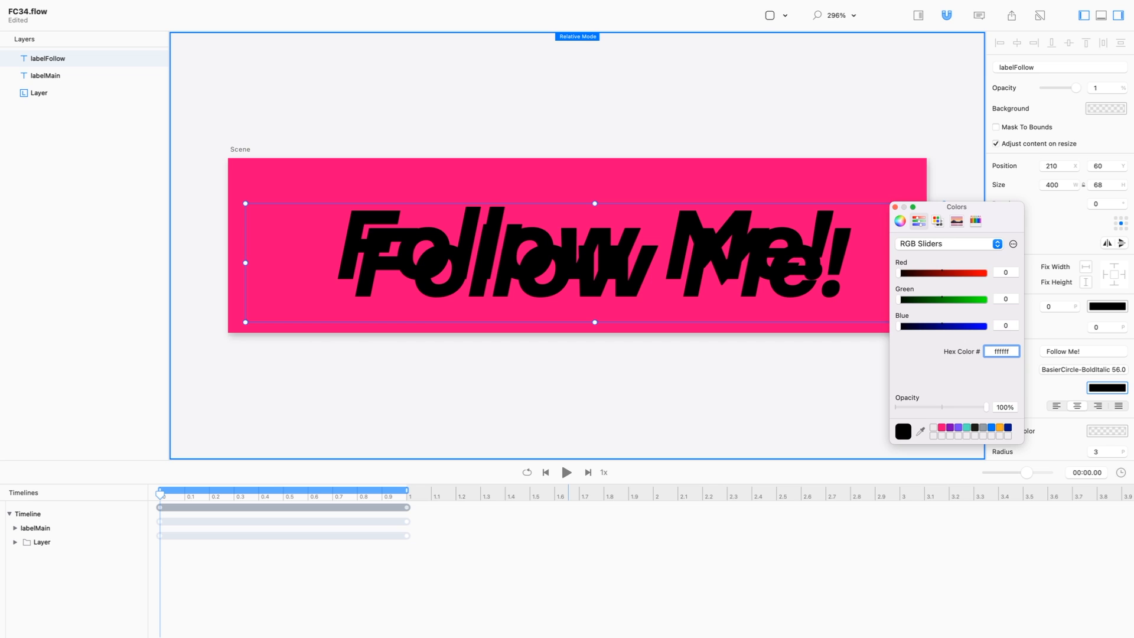
key(Return)
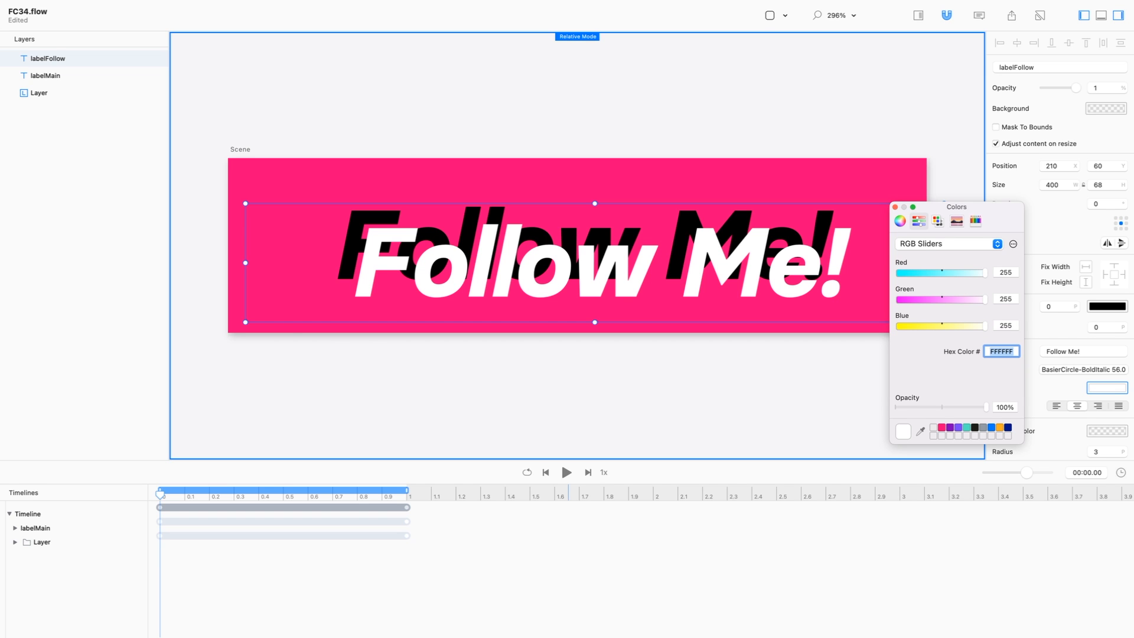
key(Escape)
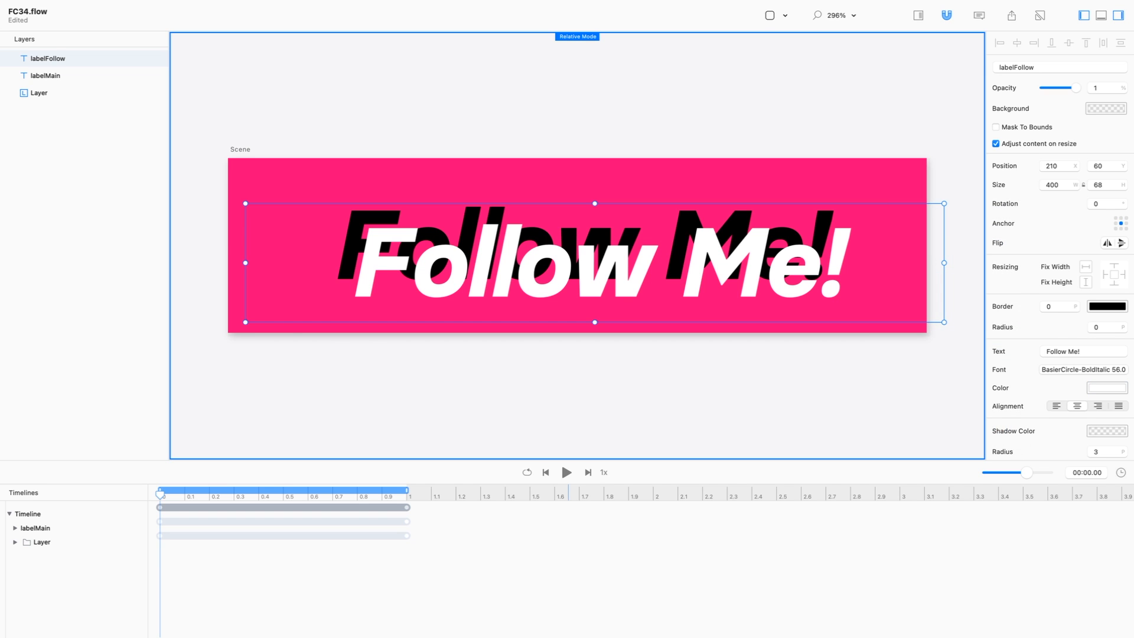
- Move labelFollow exactly over the original text at position 200, 50 and shorten its text to "Follow"
drag(594, 263, 577, 245)
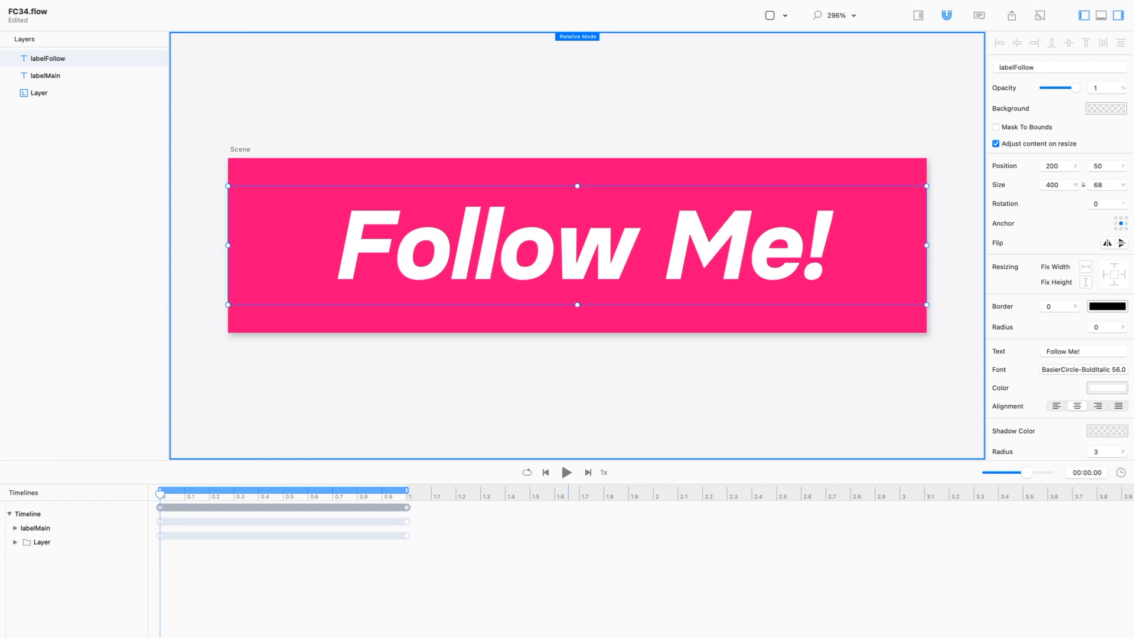
click(1091, 351)
key(BackSpace)
key(BackSpace)
key(BackSpace)
key(BackSpace)
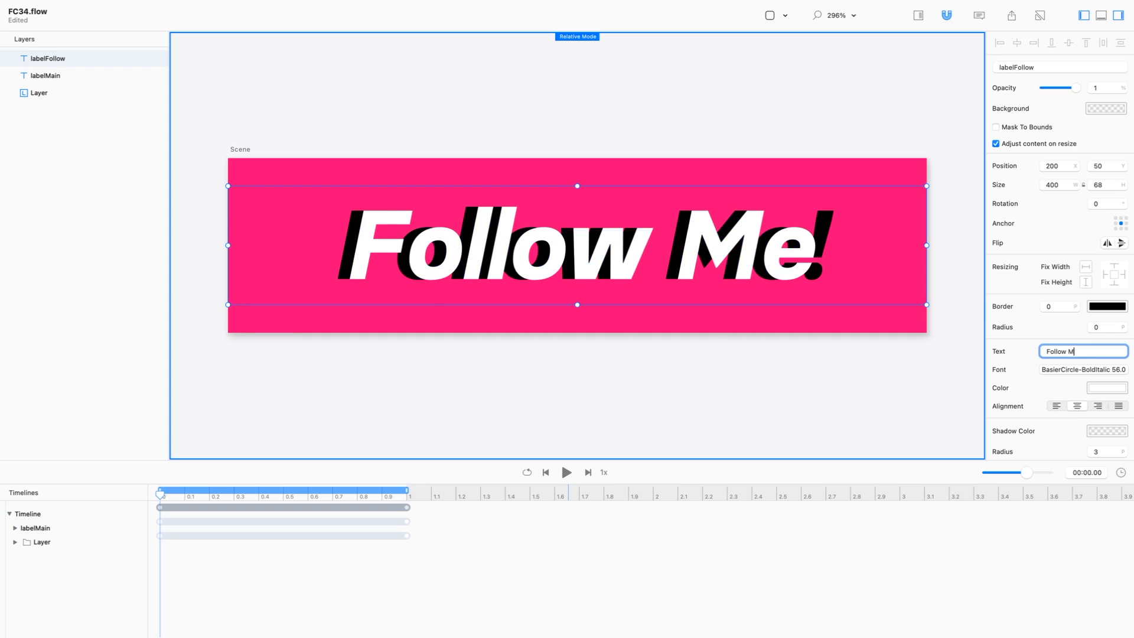
key(super+a)
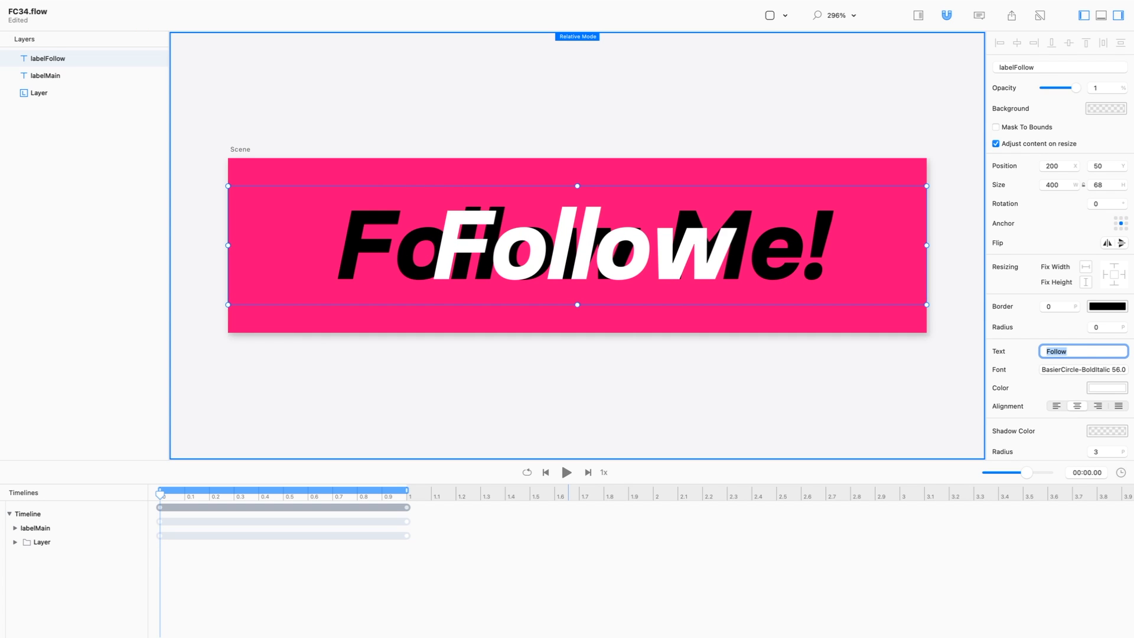
click(856, 378)
- Left-align the labelFollow text and narrow its box to about 179 wide over the black word "Follow"
click(577, 246)
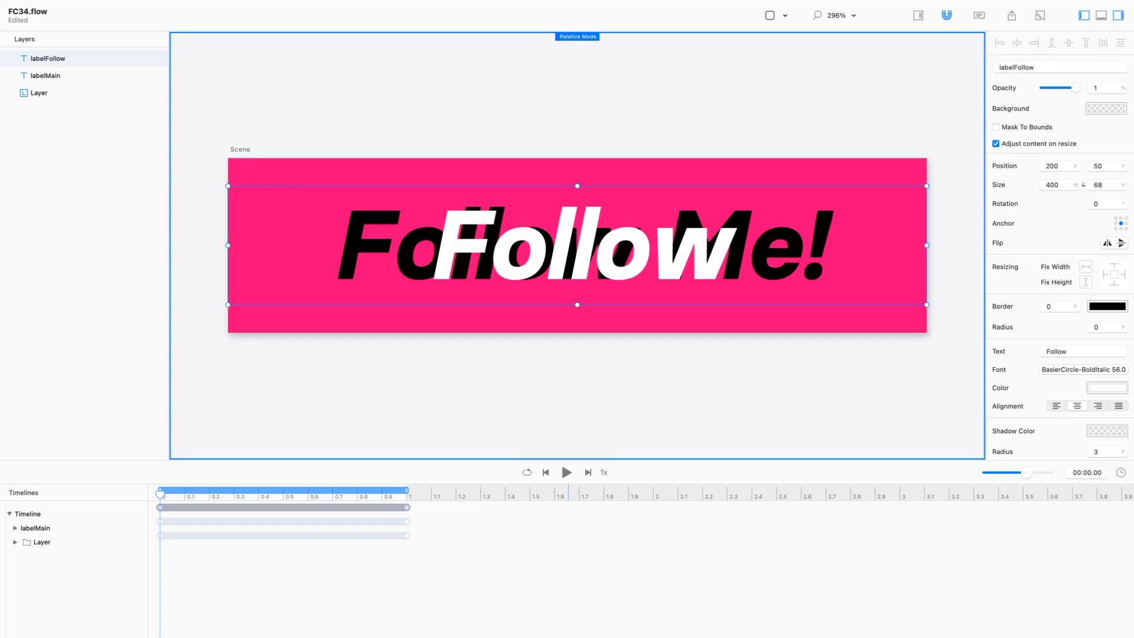
click(1056, 406)
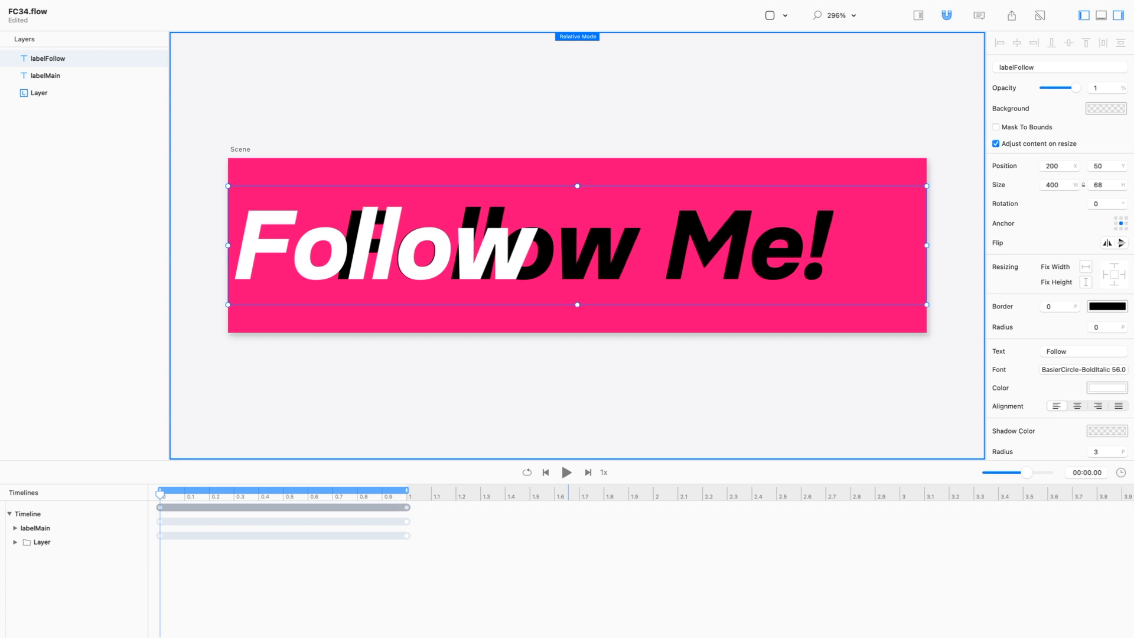
drag(927, 245, 634, 245)
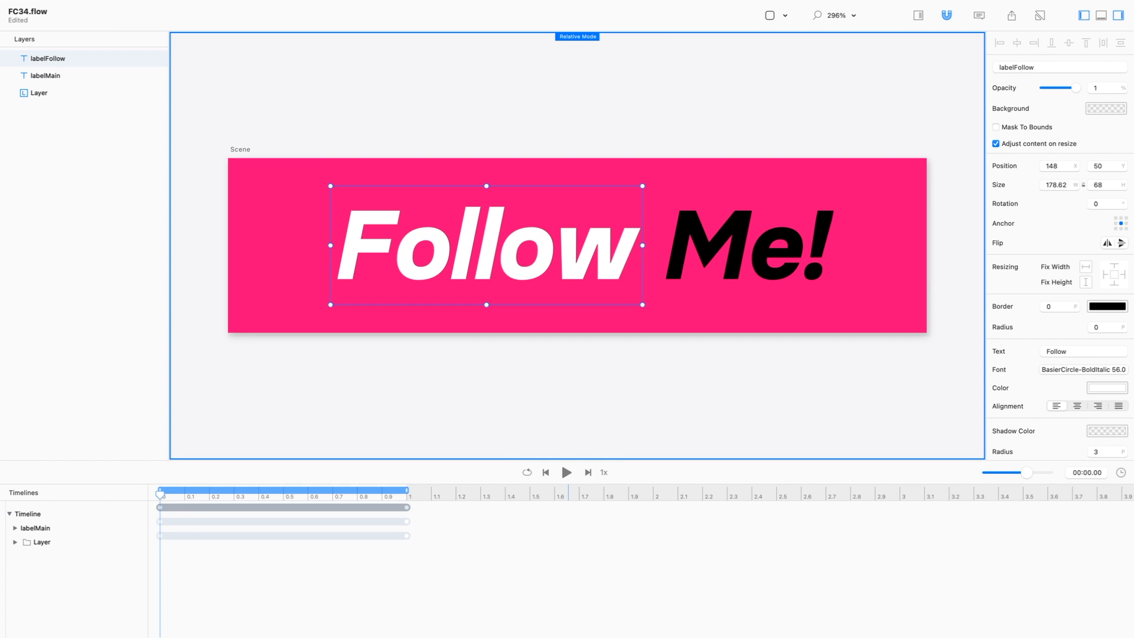
- Set labelFollow's width to 180 and shift it to X 149 so it covers the black word "Follow"
double_click(1056, 185)
text(180)
key(Return)
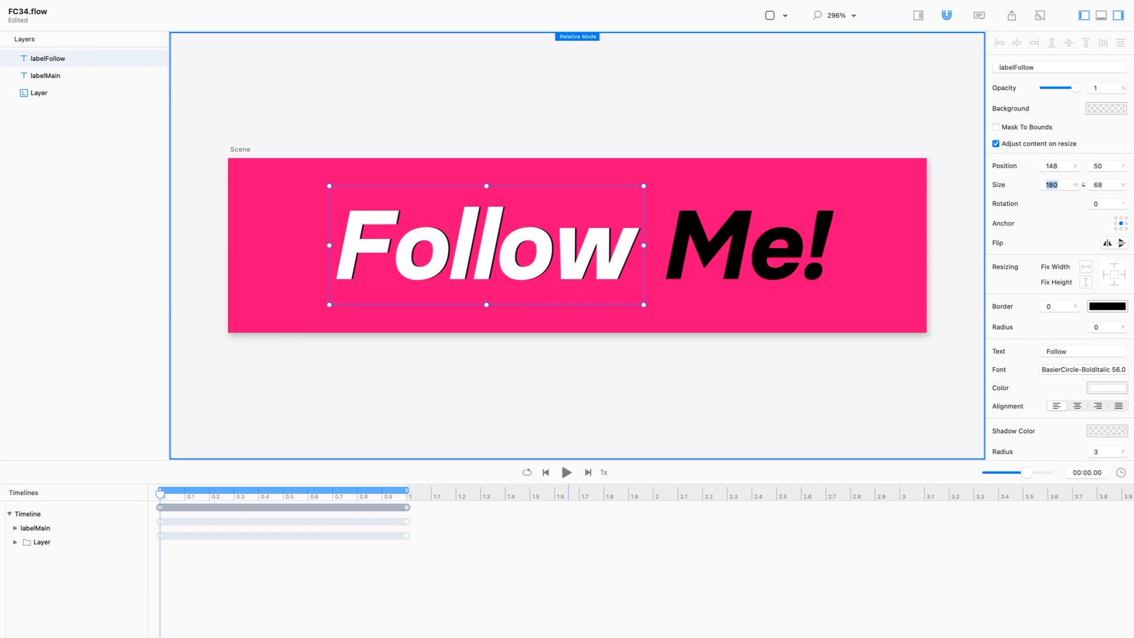
drag(487, 245, 489, 246)
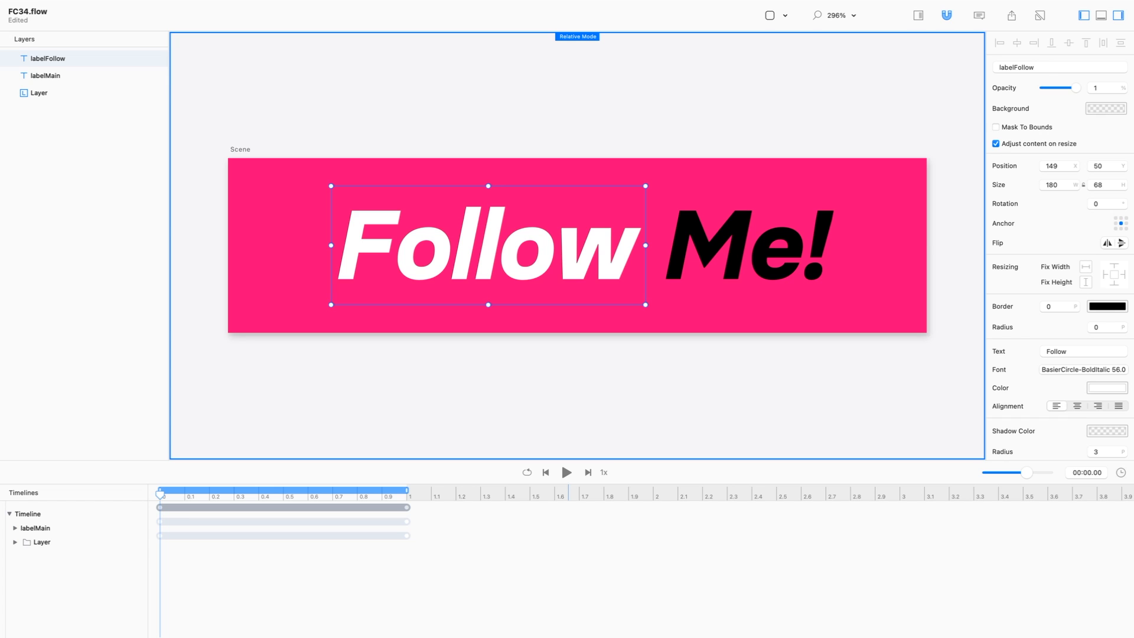
- Duplicate the labelFollow layer and rename the copy as labelMe
key(super+d)
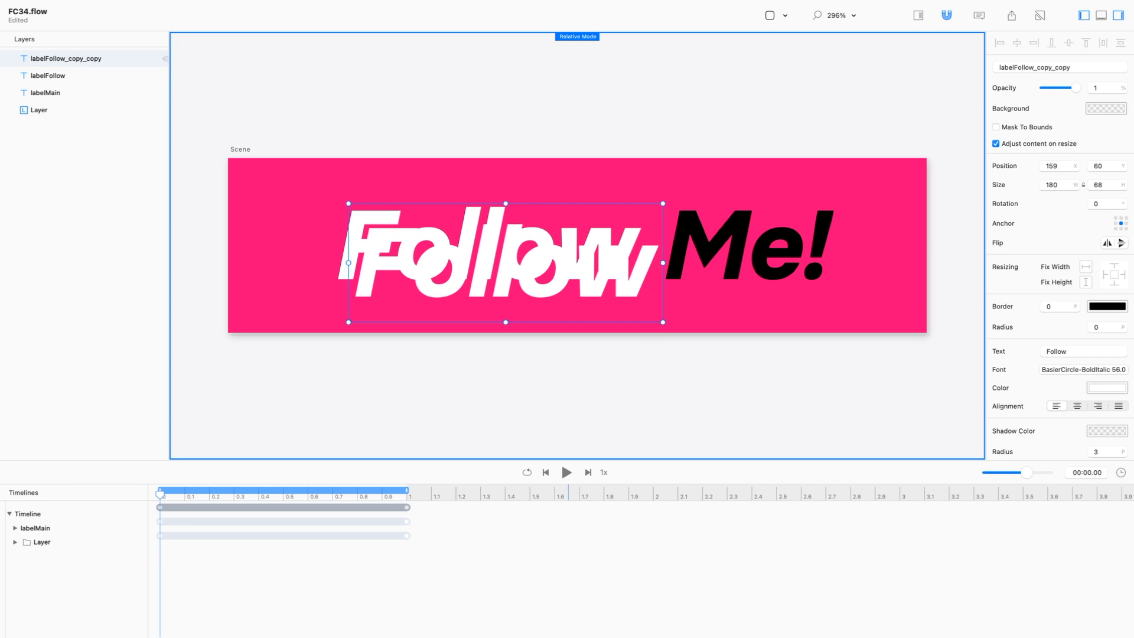
double_click(48, 59)
click(48, 59)
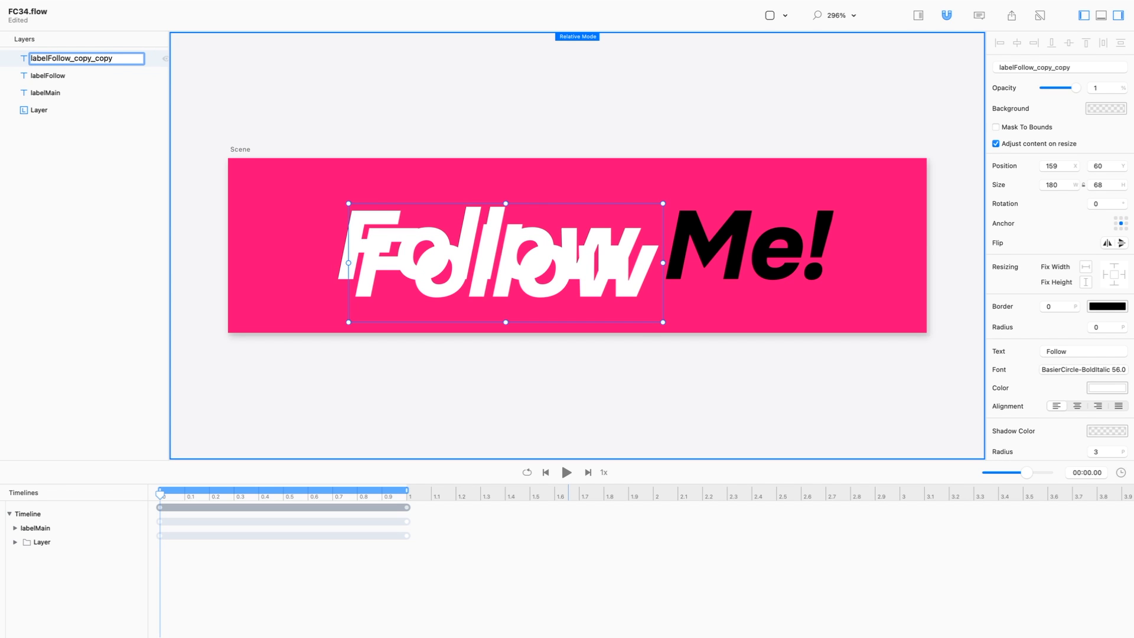
key(super+shift+Right)
text(Me)
key(Return)
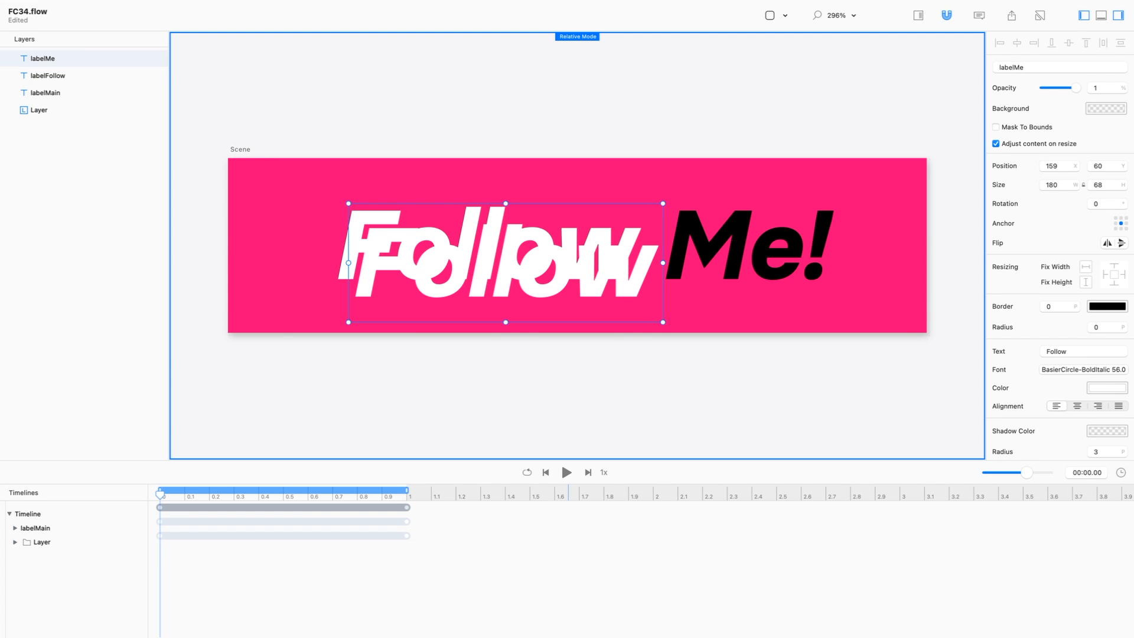
- Change labelMe's text to "Me!" and move it over the black word "Me!" at position 337, 50
double_click(1057, 352)
text(Me)
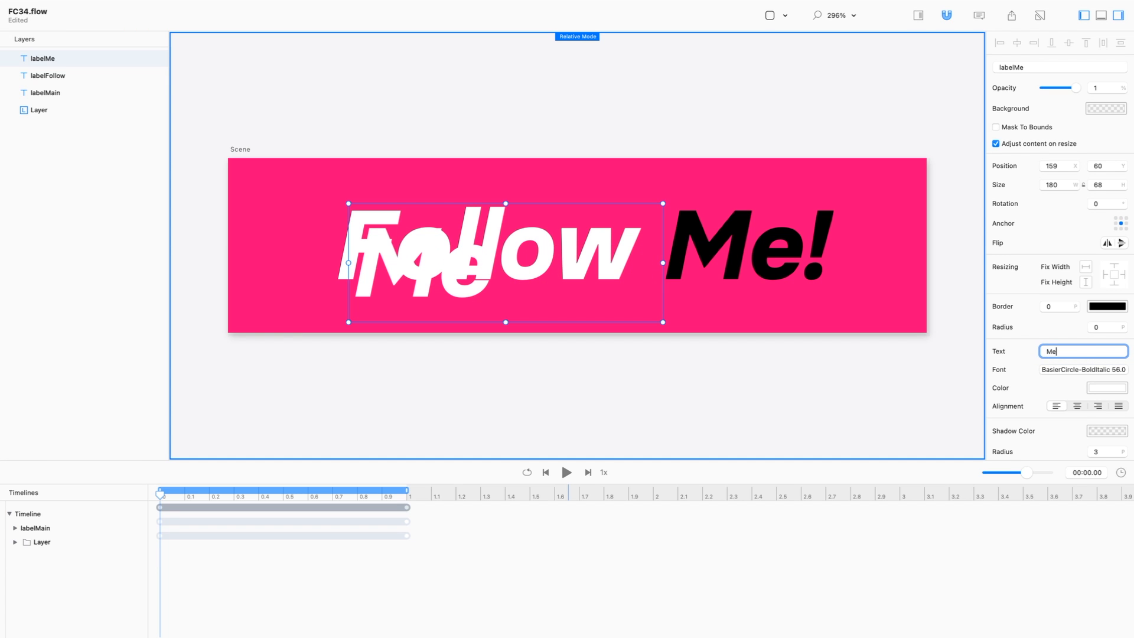
text(!)
key(Return)
drag(438, 266, 749, 248)
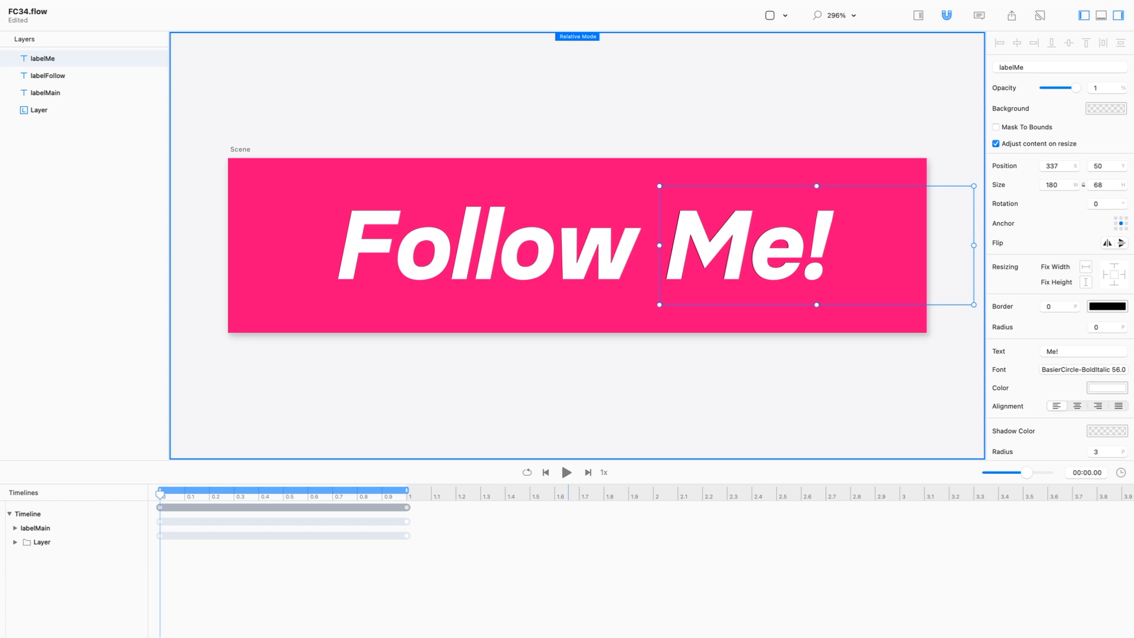
- Narrow labelMe's box around its word and set its width to 104
drag(974, 245, 841, 245)
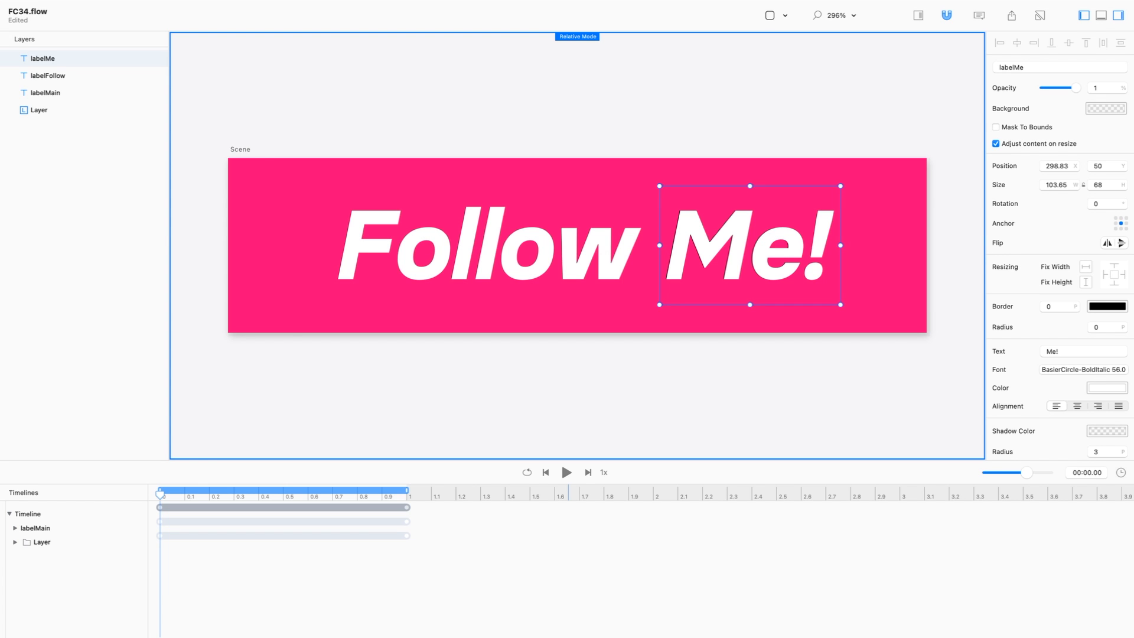
double_click(1057, 185)
text(104)
key(Return)
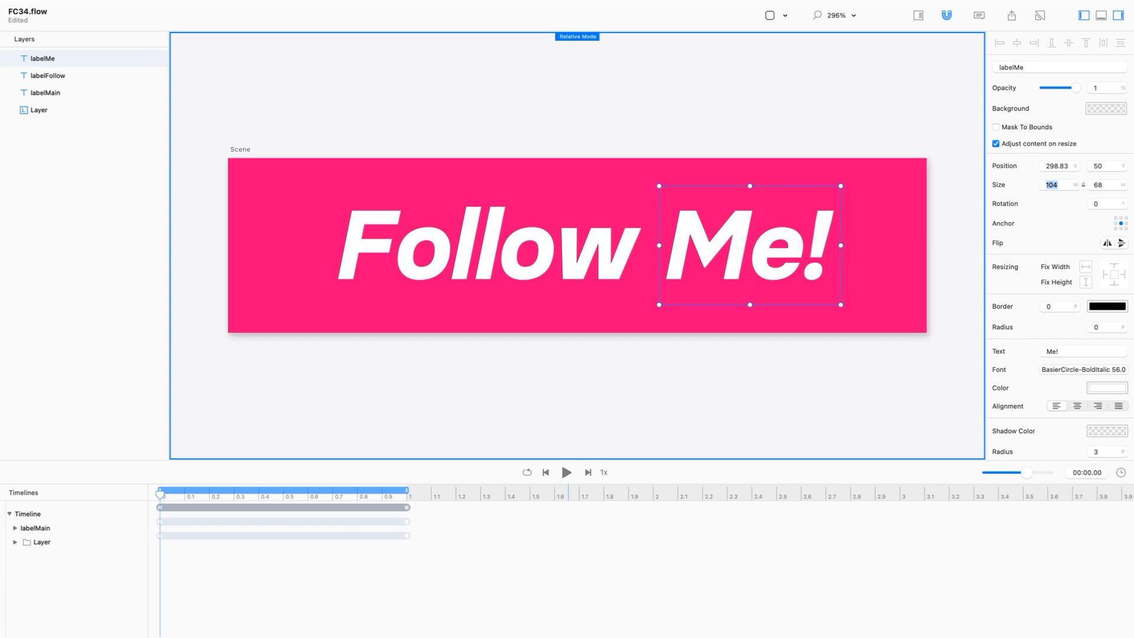
click(84, 177)
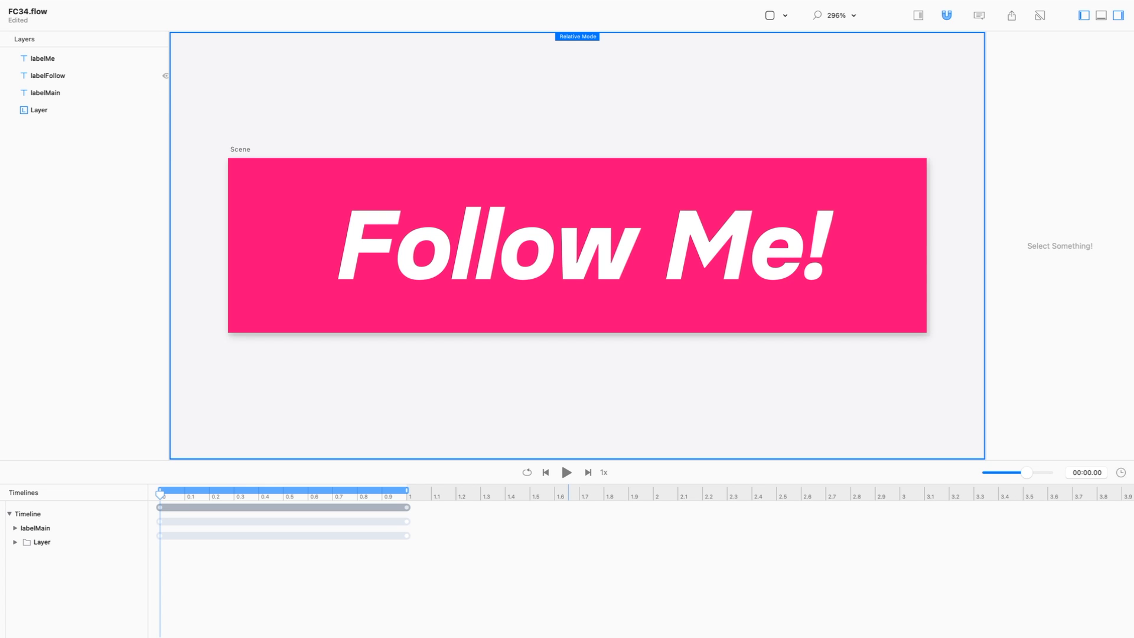
- Hide the labelMain layer, keeping labelFollow and labelMe visible
click(166, 76)
click(166, 93)
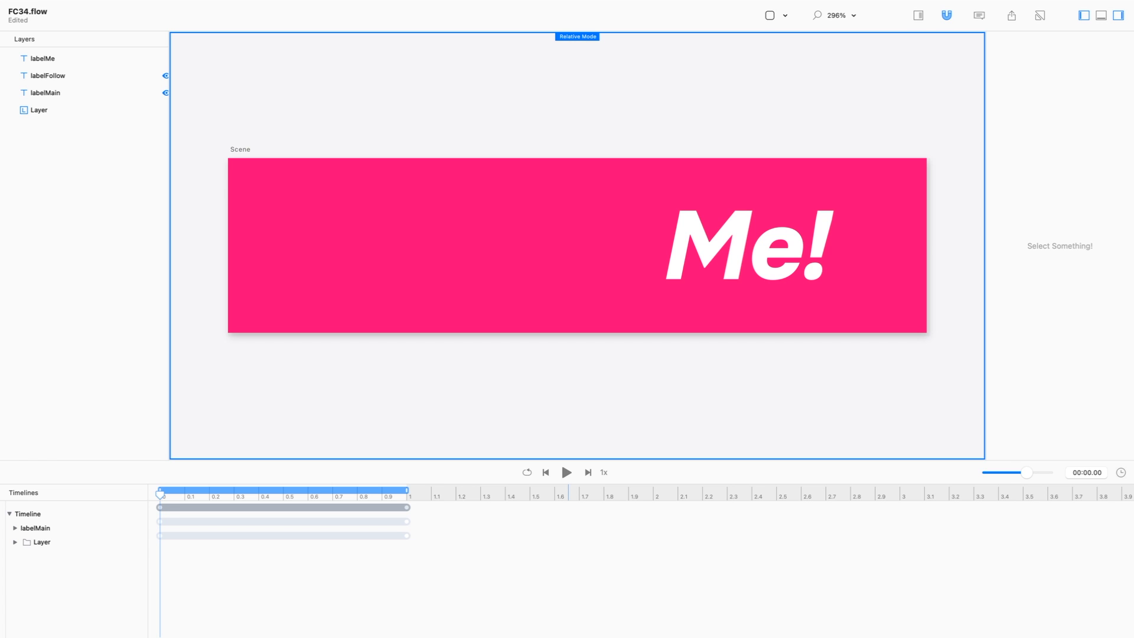
click(166, 76)
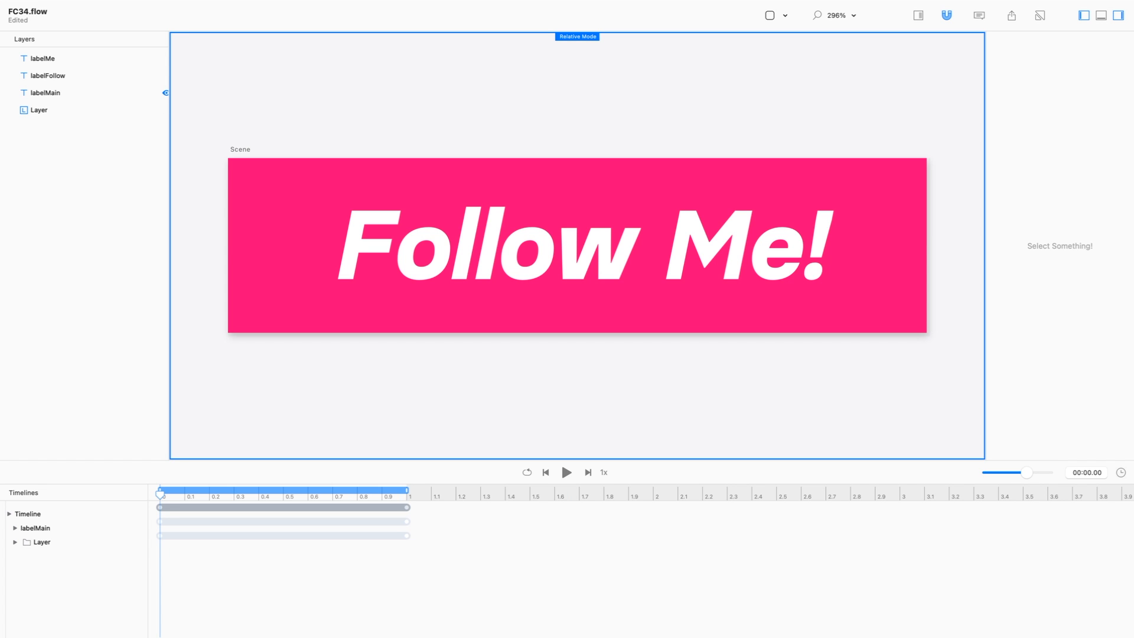
- Delete all labelMain and Layer keyframes at 1 second from the timeline
alt+click(9, 514)
mouse_move(160, 494)
mouse_down()
mouse_move(407, 495)
mouse_move(160, 495)
mouse_up()
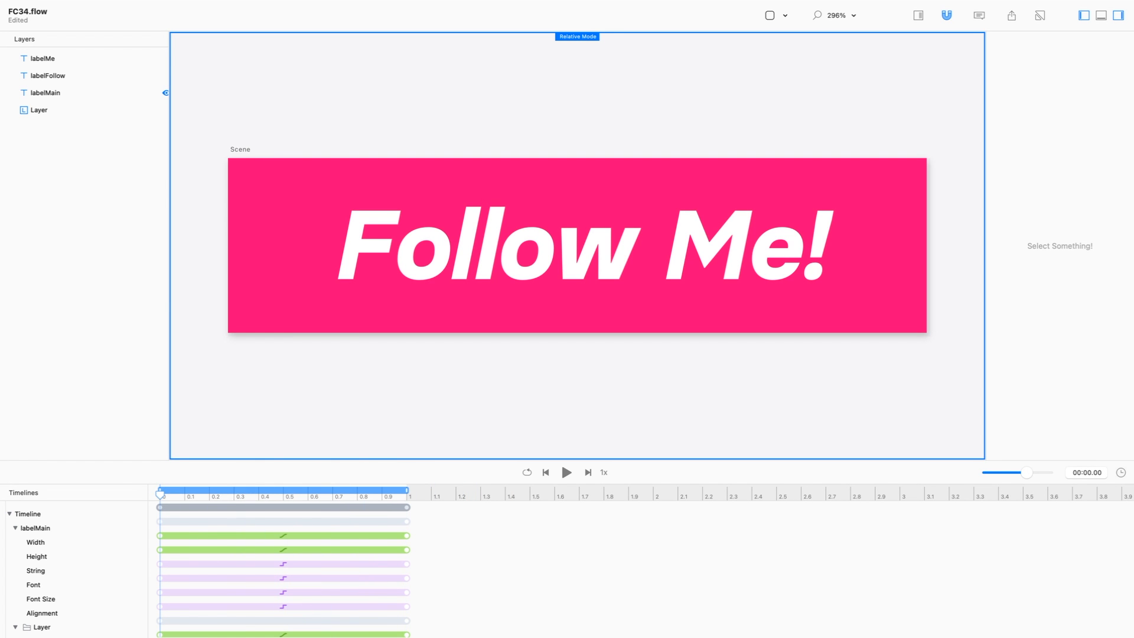
drag(369, 460, 368, 406)
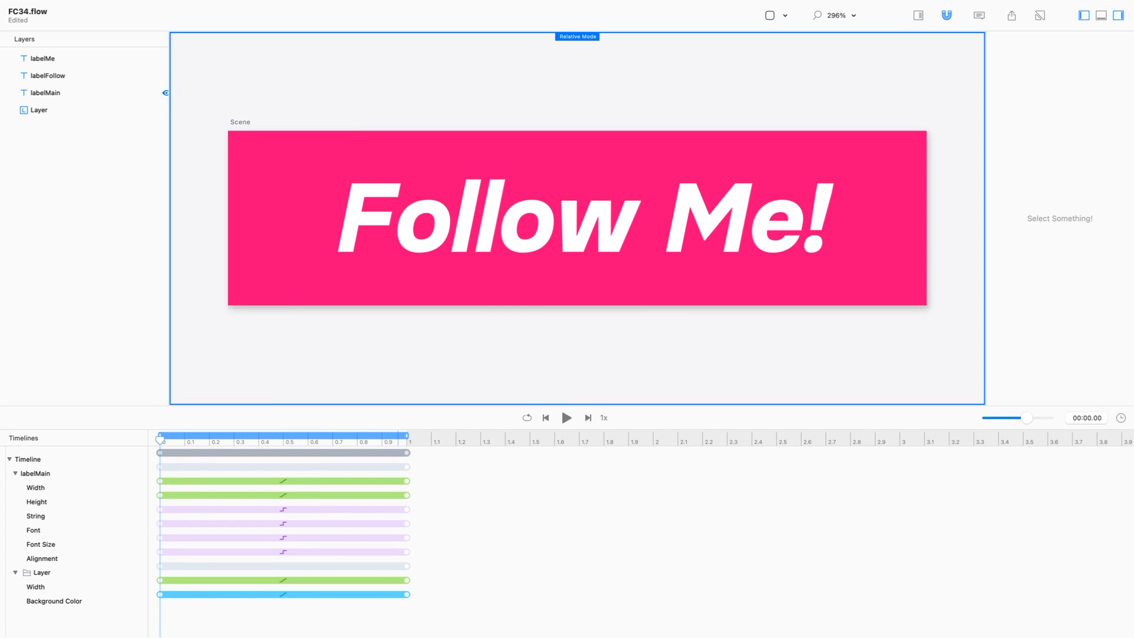
click(406, 467)
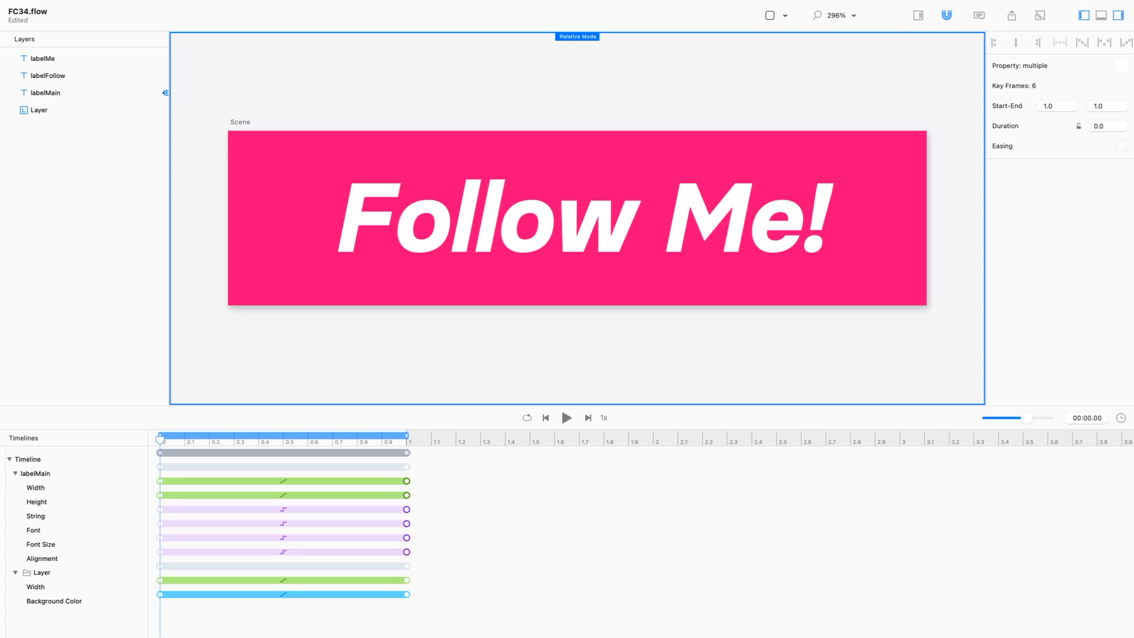
shift+click(406, 566)
key(Delete)
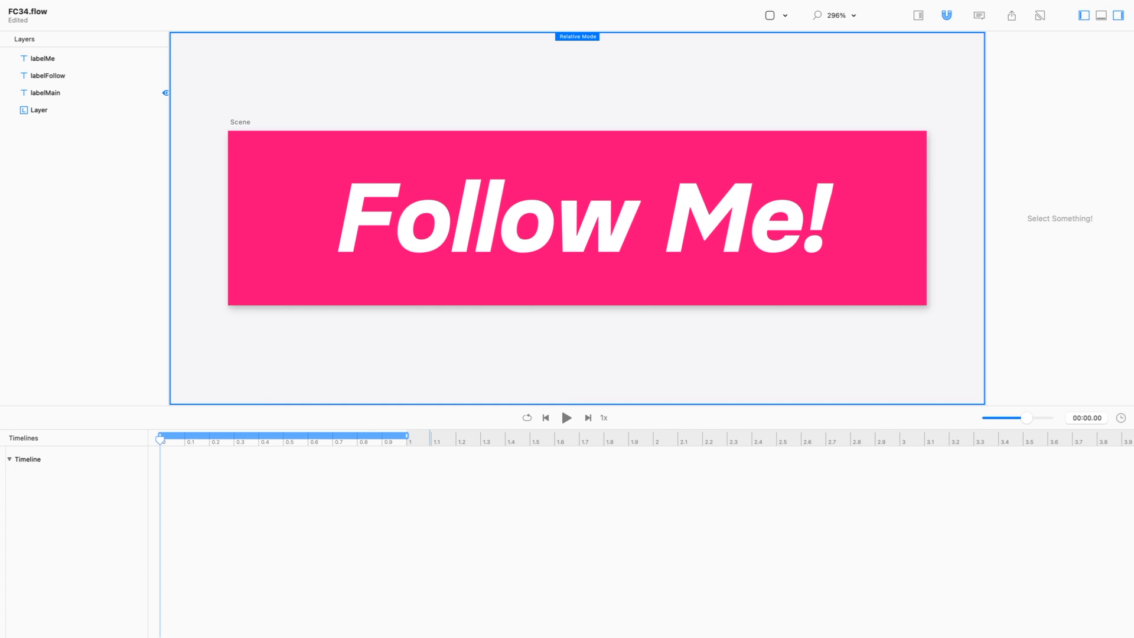
drag(430, 406, 430, 436)
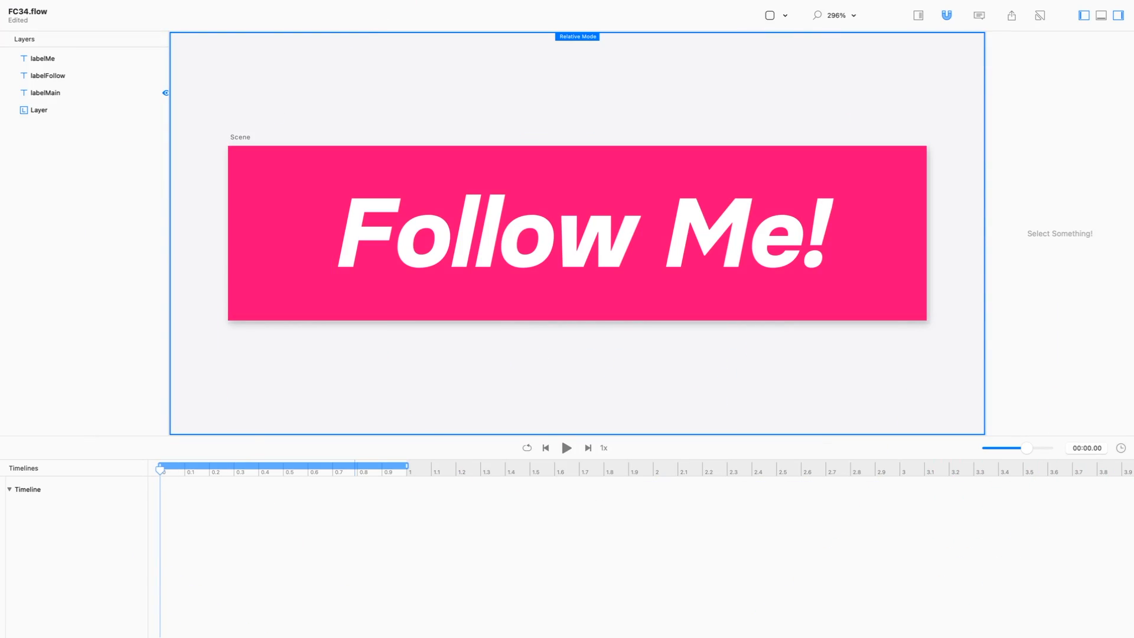
- Insert a new layer centred on the scene and size it 400 wide by 60 high
click(154, 6)
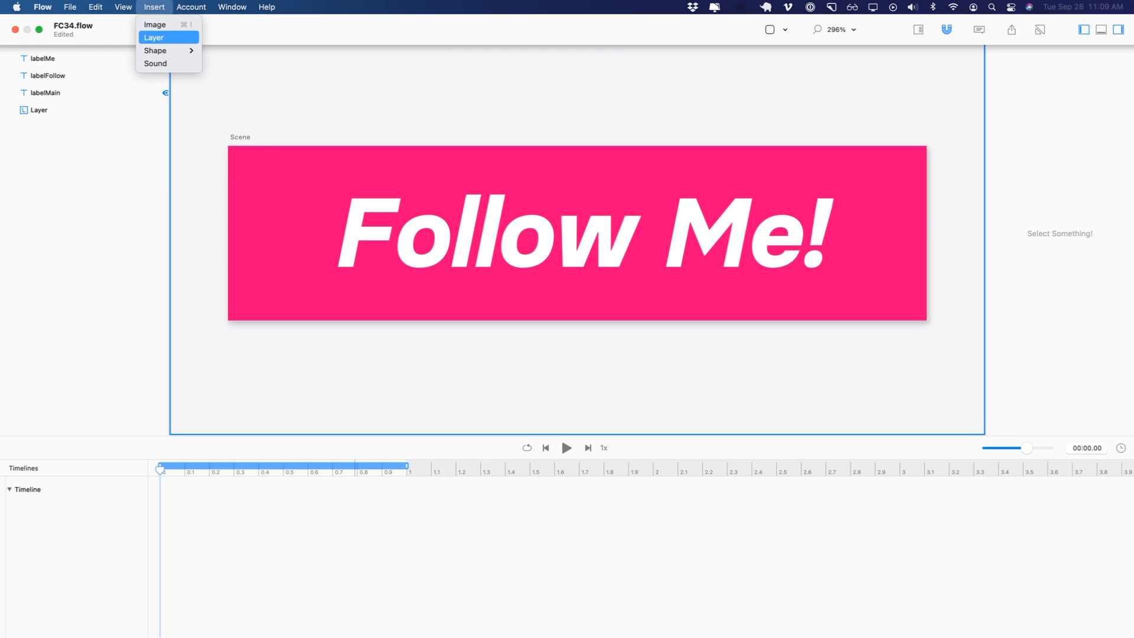
click(153, 37)
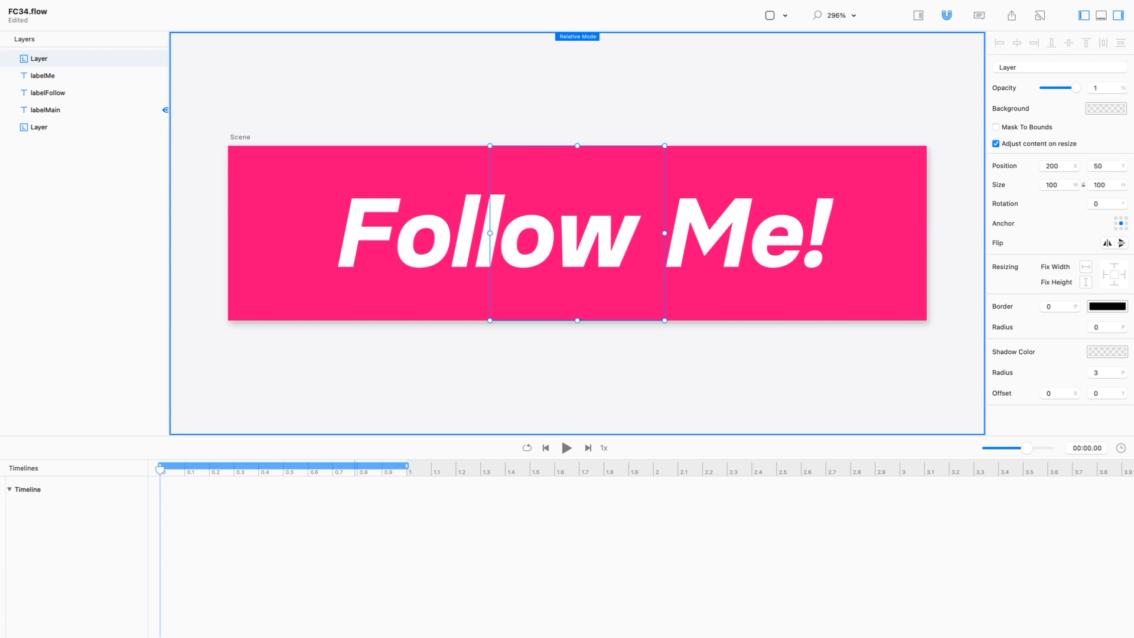
drag(664, 320, 630, 285)
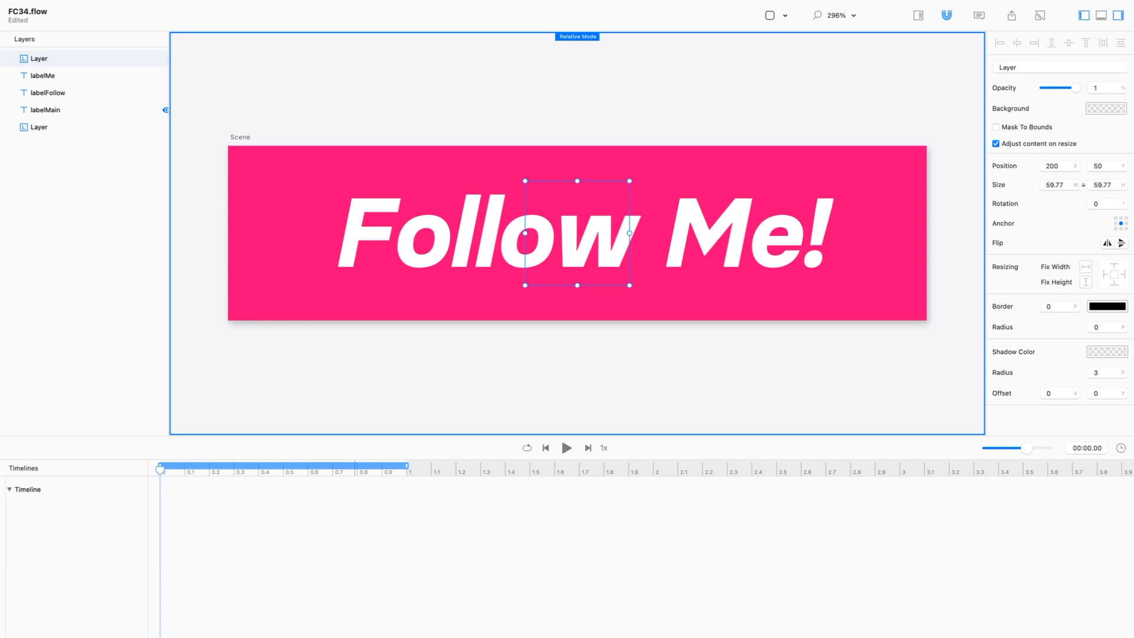
drag(1064, 185, 1045, 185)
text(60)
key(Tab)
double_click(1050, 185)
text(400)
key(Return)
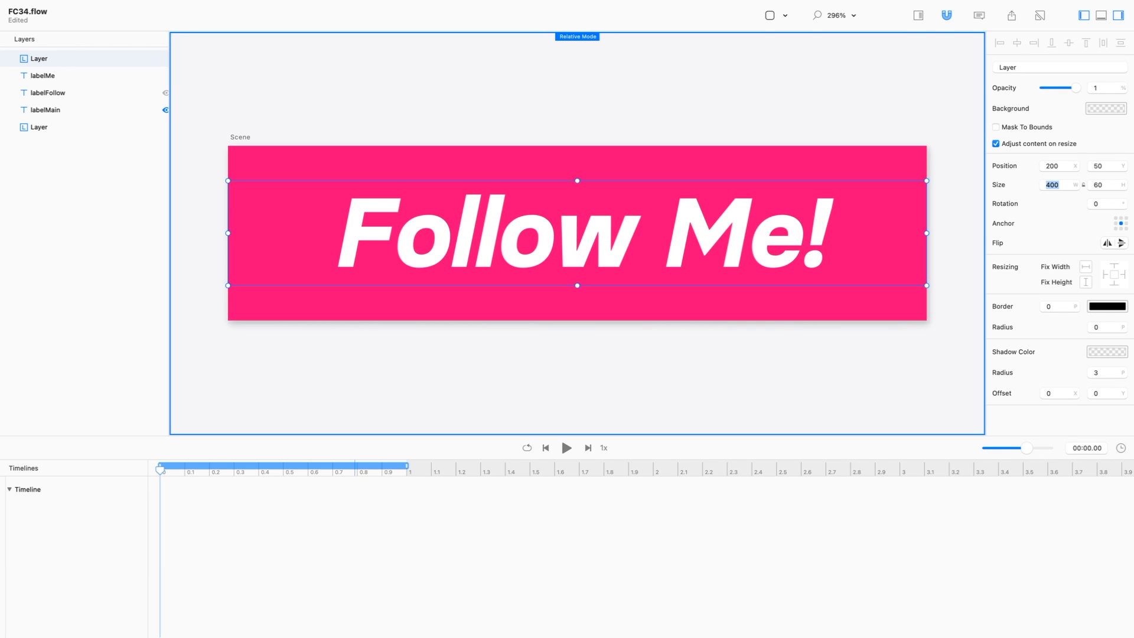
- Nest labelMe and labelFollow inside the new 400 by 60 layer, and expand and select the resulting group
click(49, 92)
shift+click(44, 76)
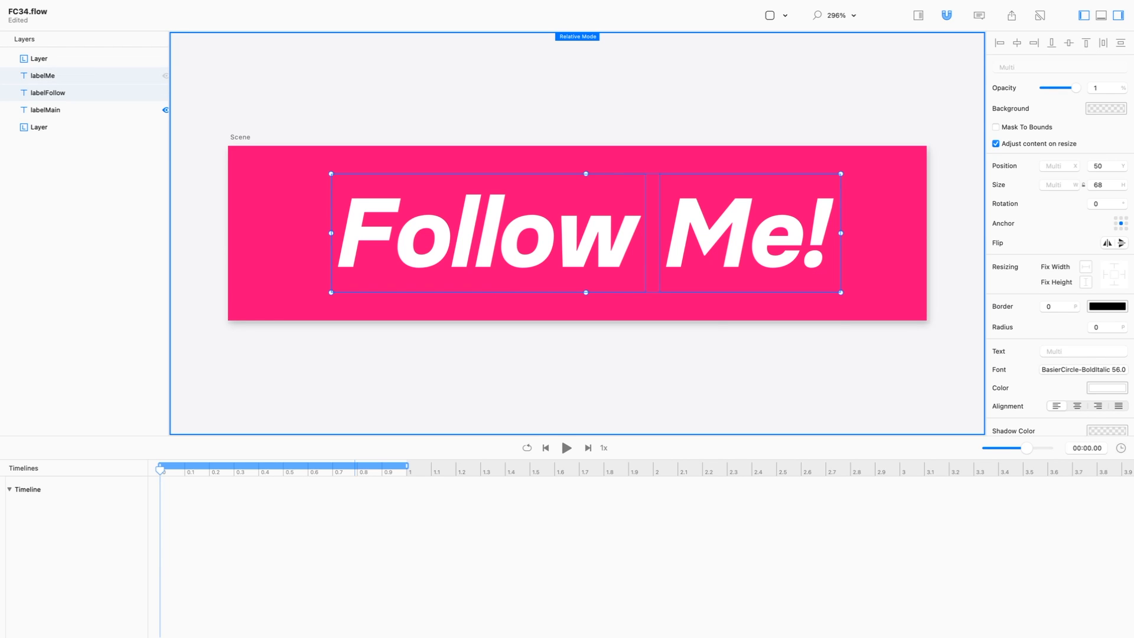
drag(43, 75, 39, 59)
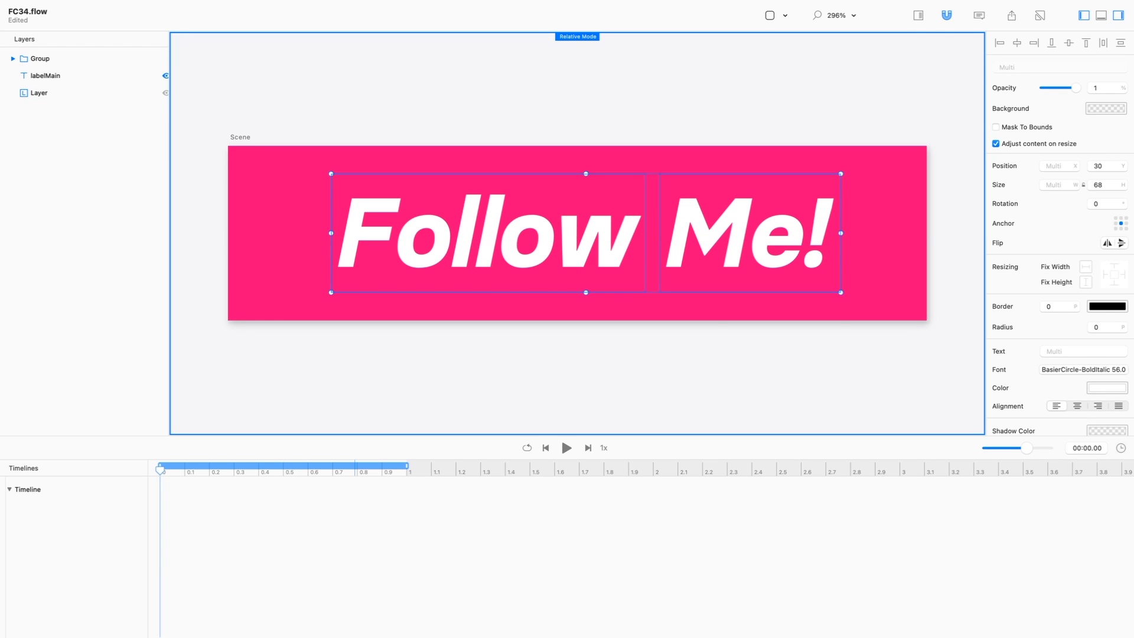
click(13, 58)
click(39, 58)
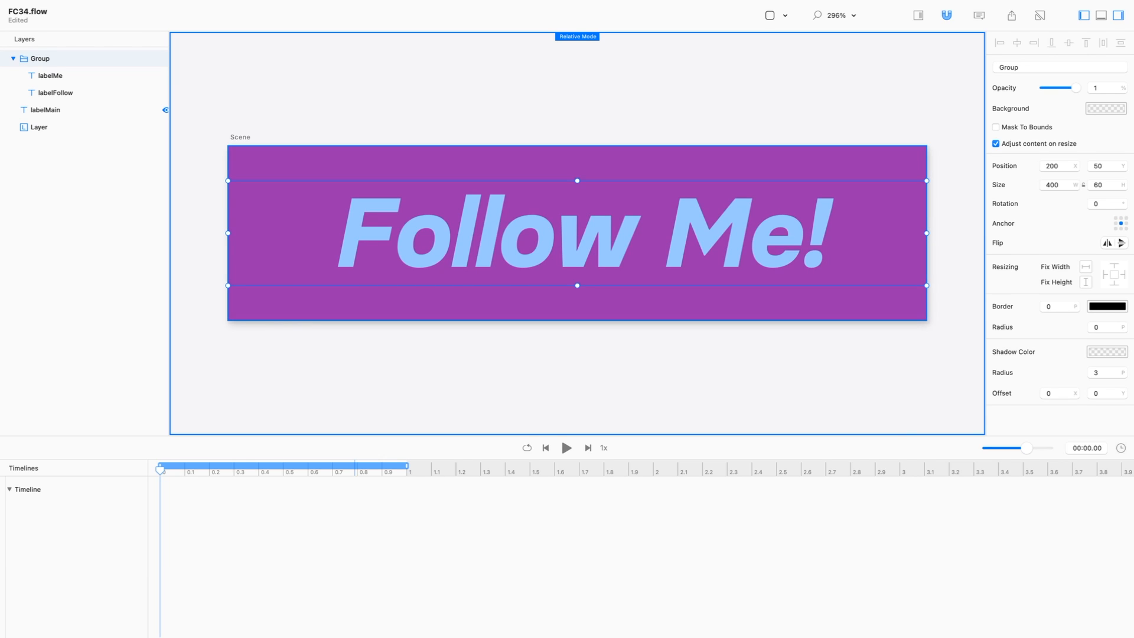
- Set the group's background to dark blue, hex 01168A
click(1105, 108)
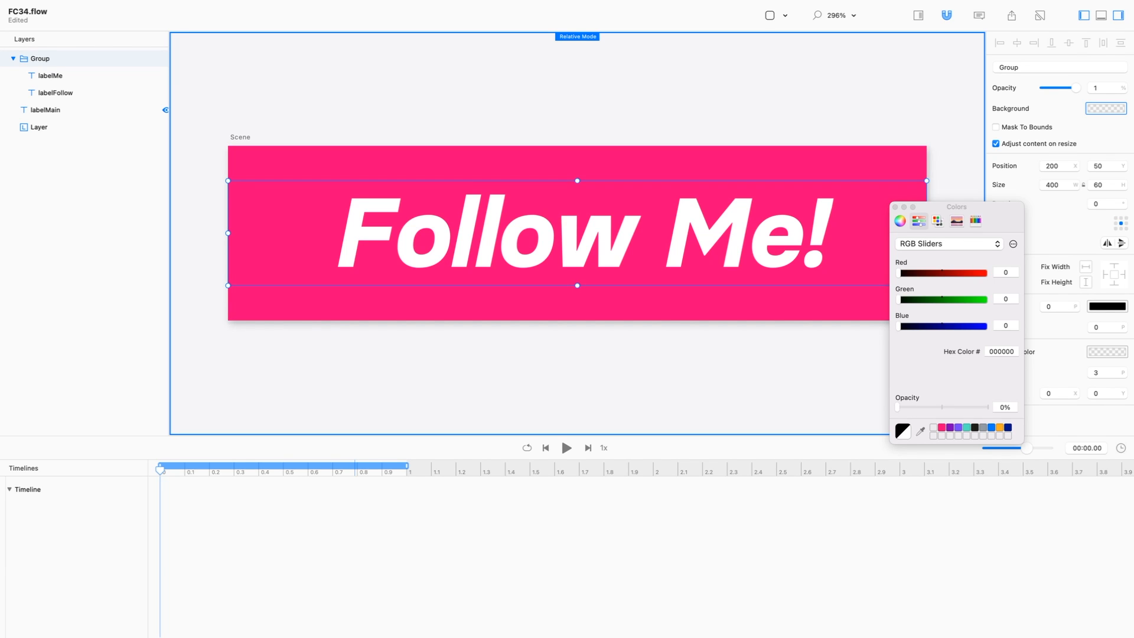
click(1008, 427)
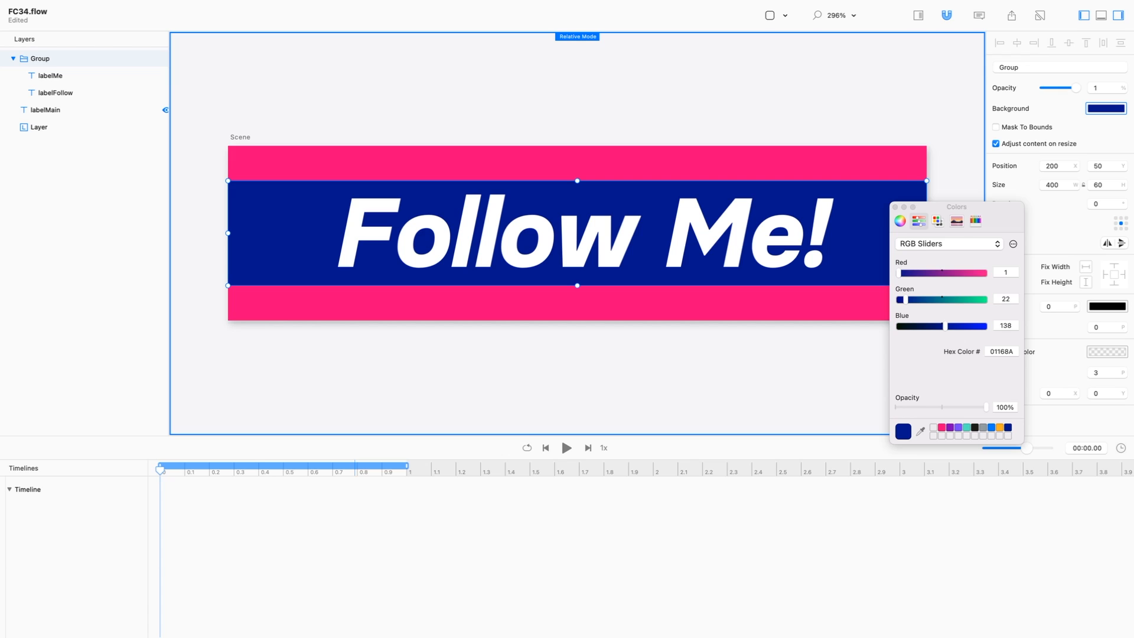
click(895, 207)
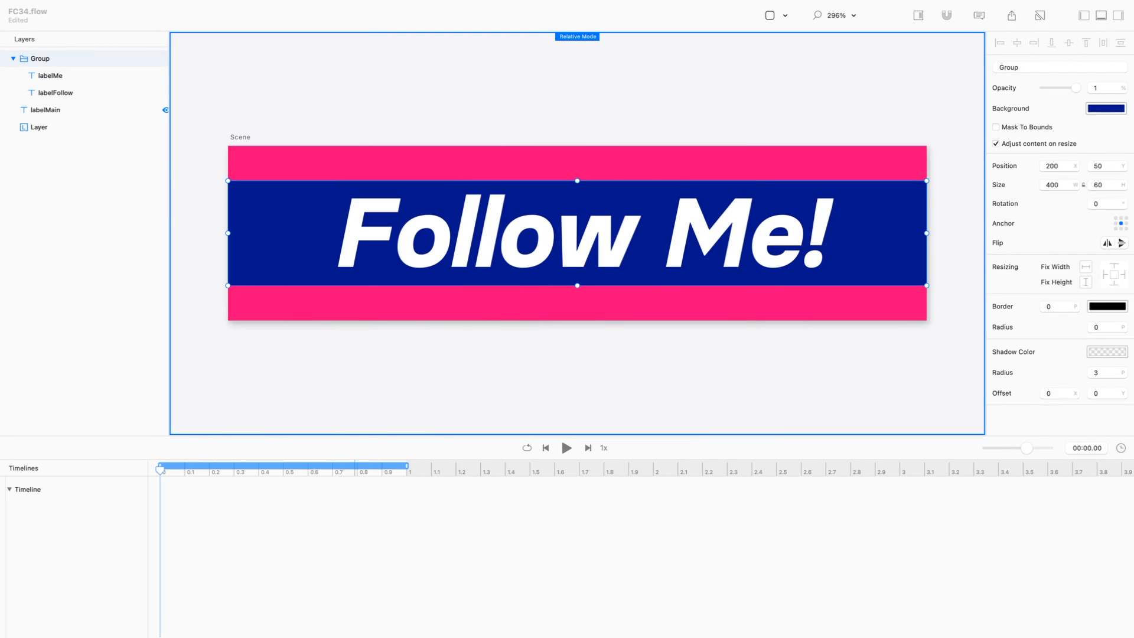
click(577, 366)
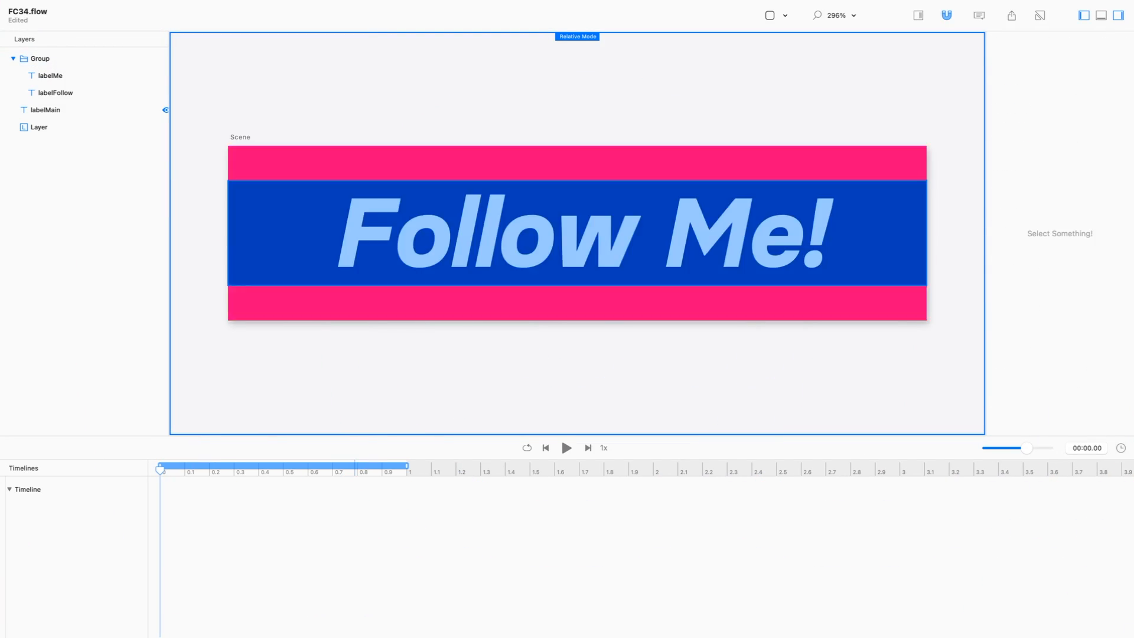
- Turn off Relative Mode and move labelFollow and labelMe together straight down to Y 83 at time 0
click(577, 233)
double_click(488, 234)
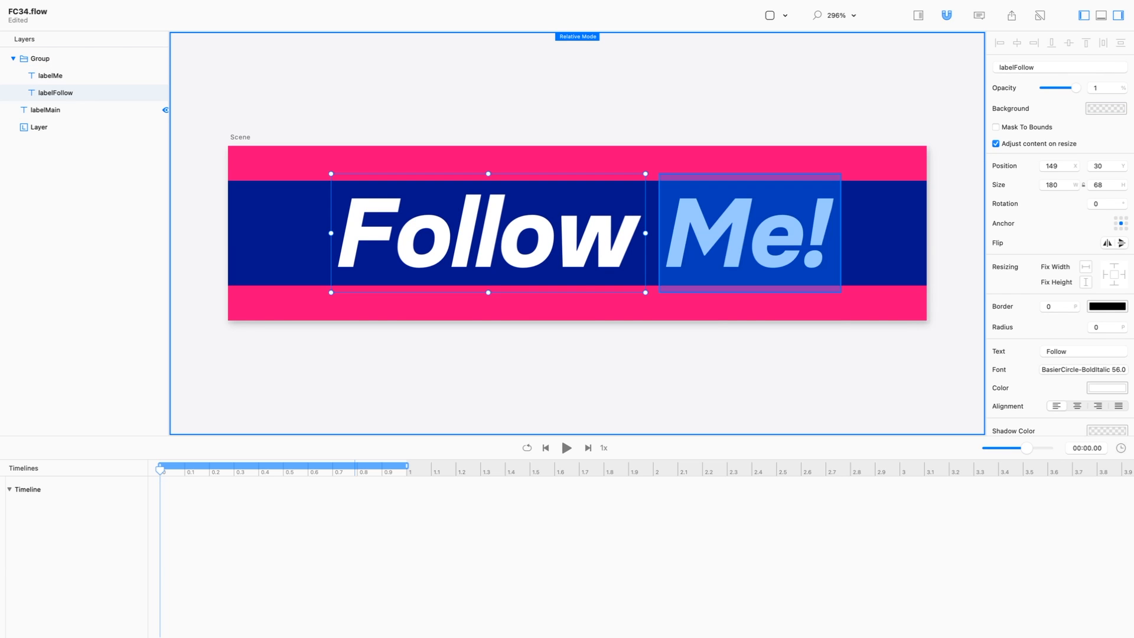
shift+click(750, 234)
drag(738, 233, 738, 330)
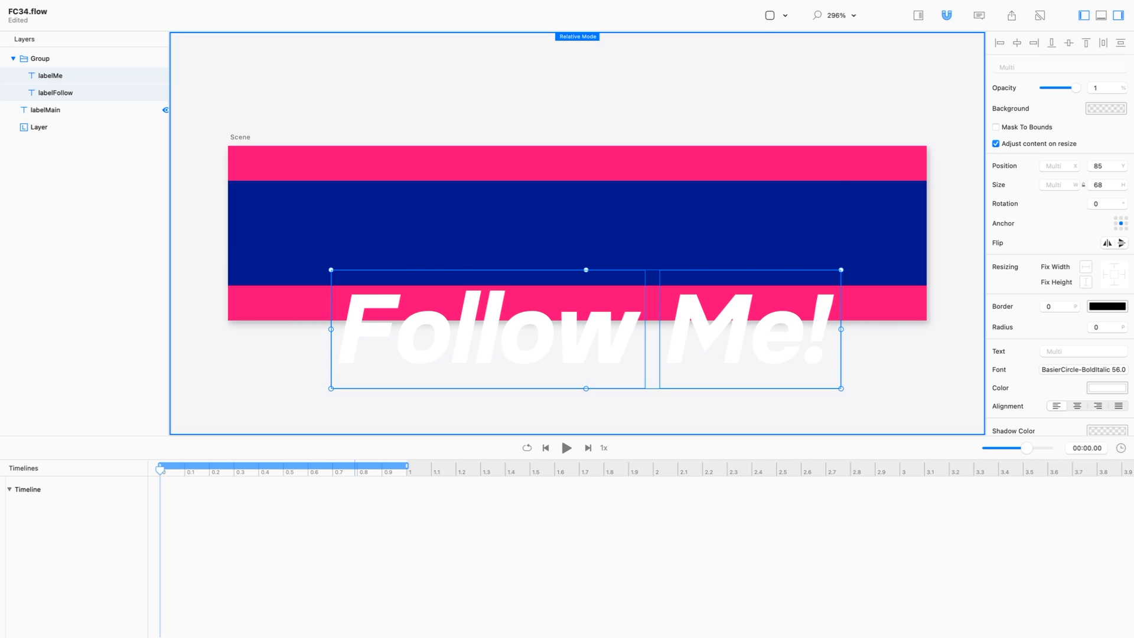
key(super+z)
click(946, 15)
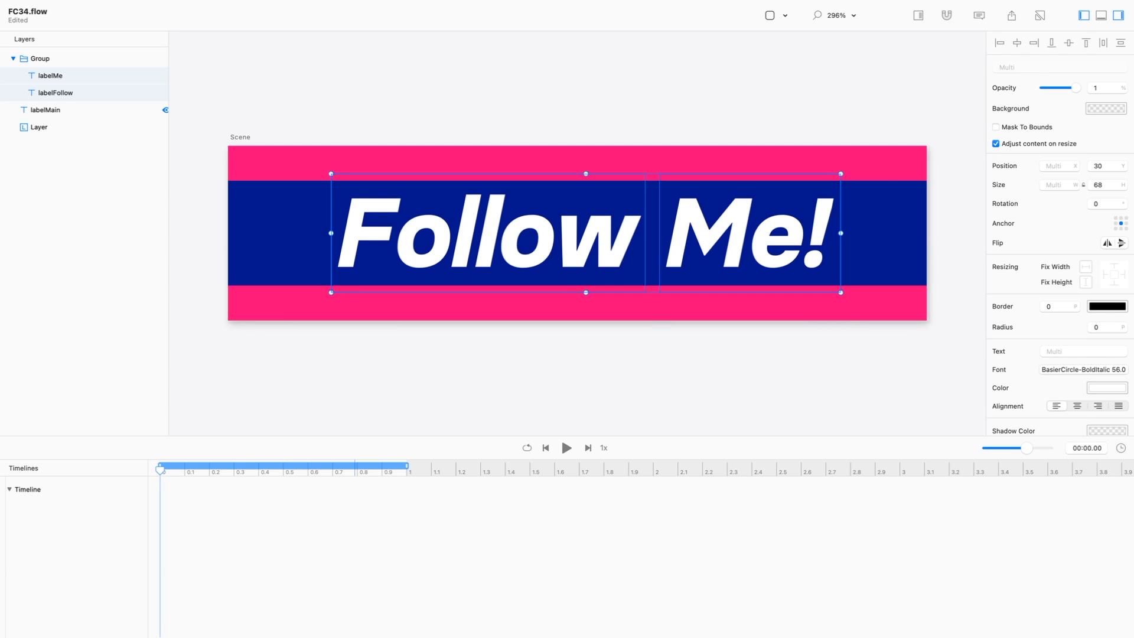
drag(738, 233, 738, 325)
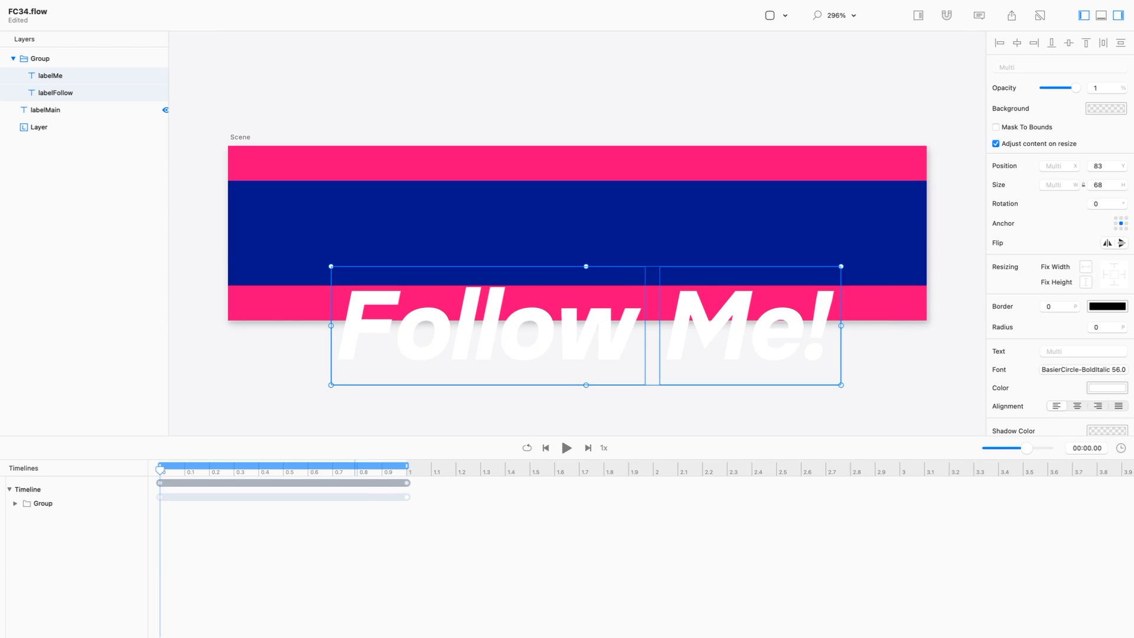
- Expand all timeline properties, delete labelMe's X keyframe at 1 second, and play the animation
click(15, 504)
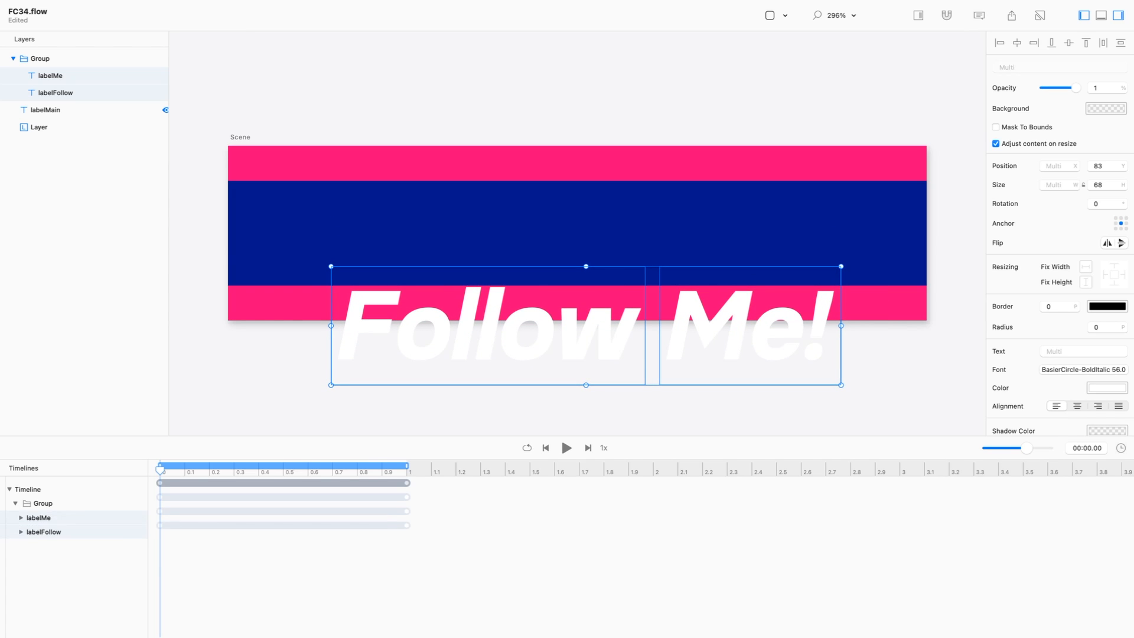
alt+click(9, 489)
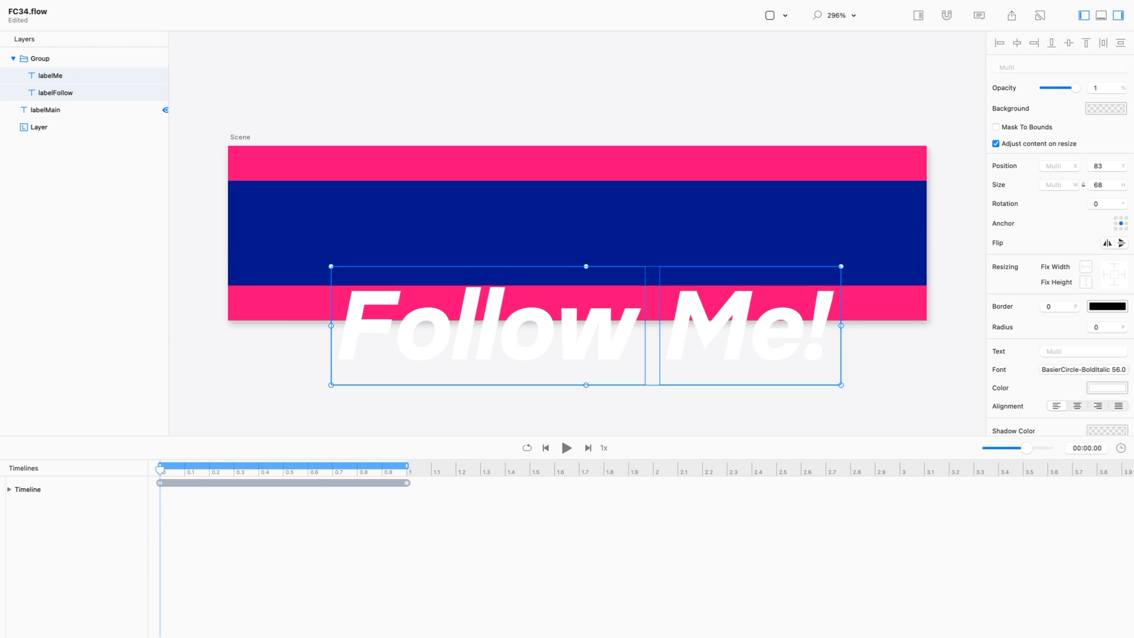
alt+click(9, 489)
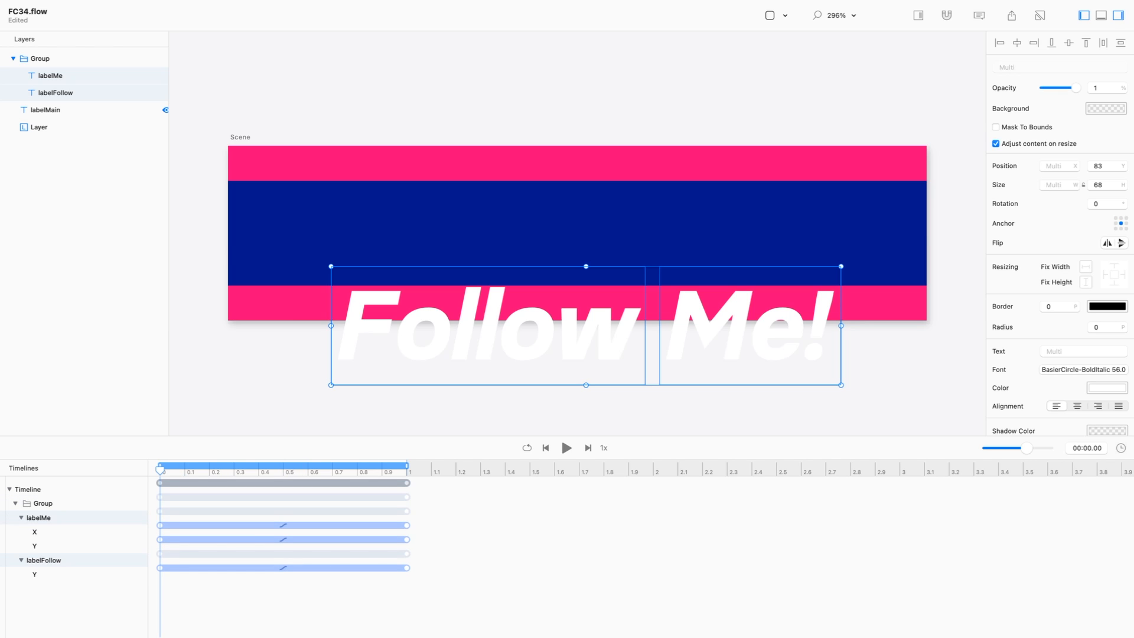
click(406, 526)
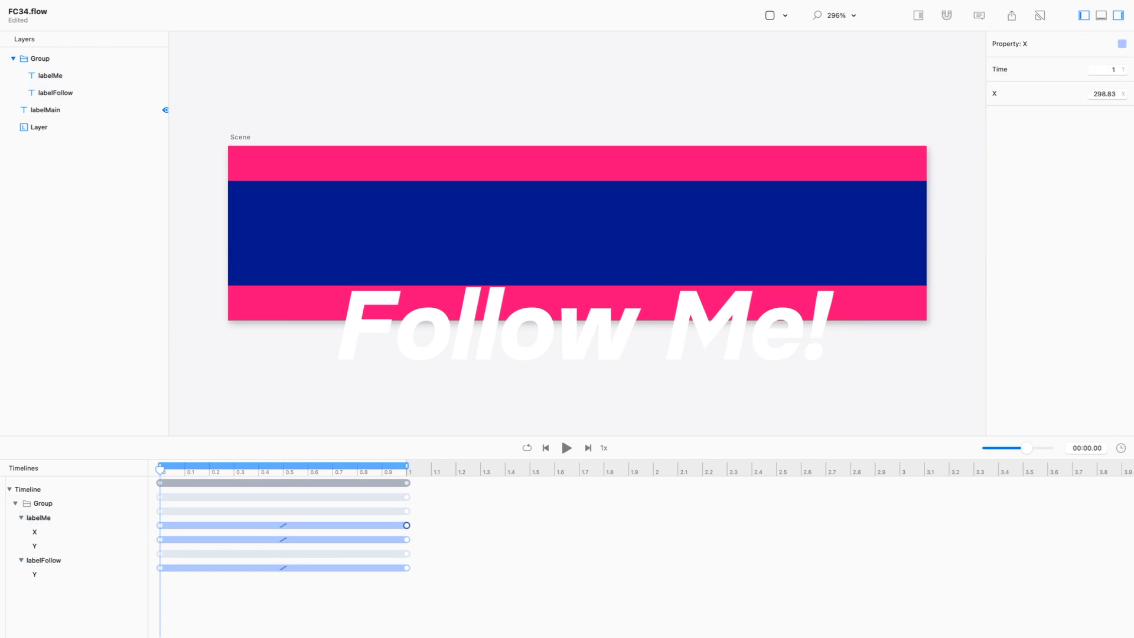
key(BackSpace)
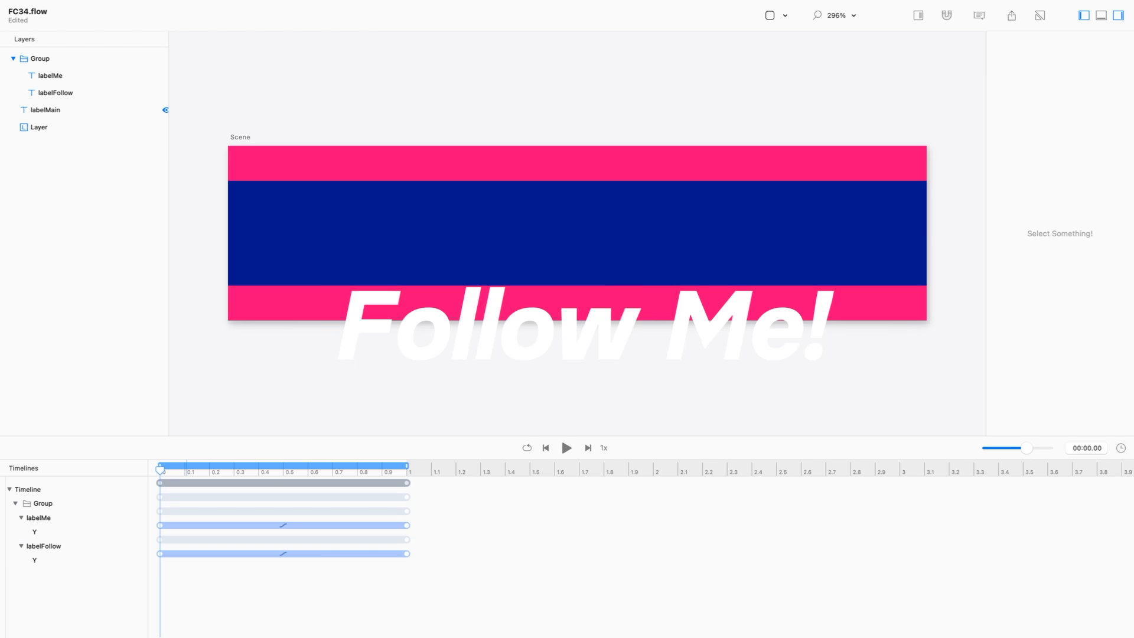
key(space)
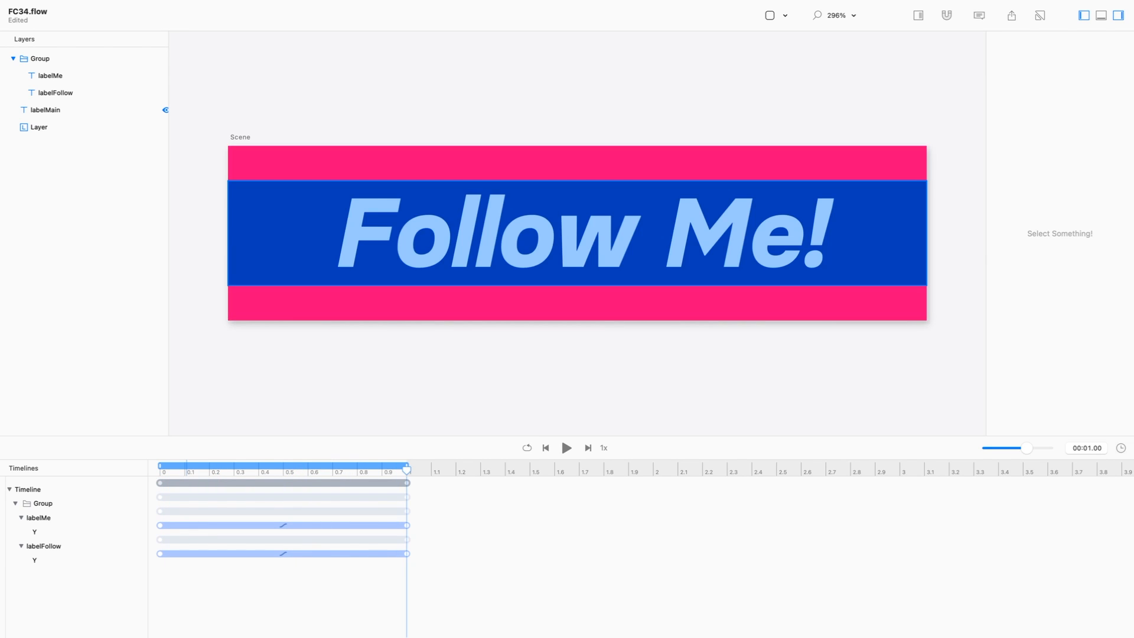
- Select the group in the scene and mask it to its bounds
click(577, 232)
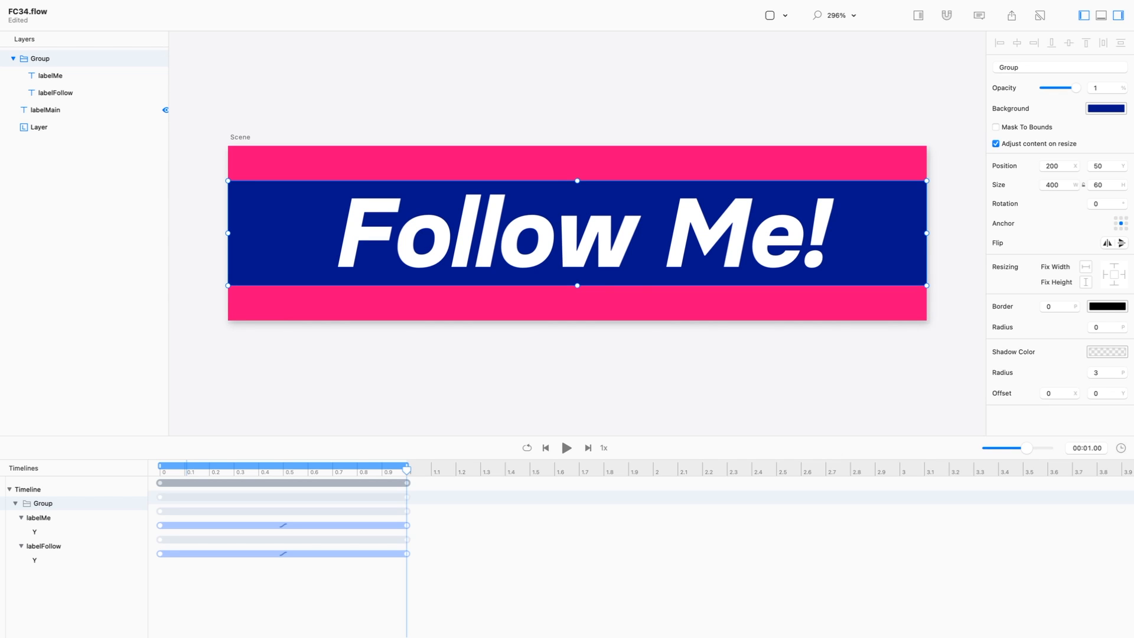
click(995, 127)
- With Relative Mode on, set the opacity of the group's background color to 0% and play the animation
click(1106, 108)
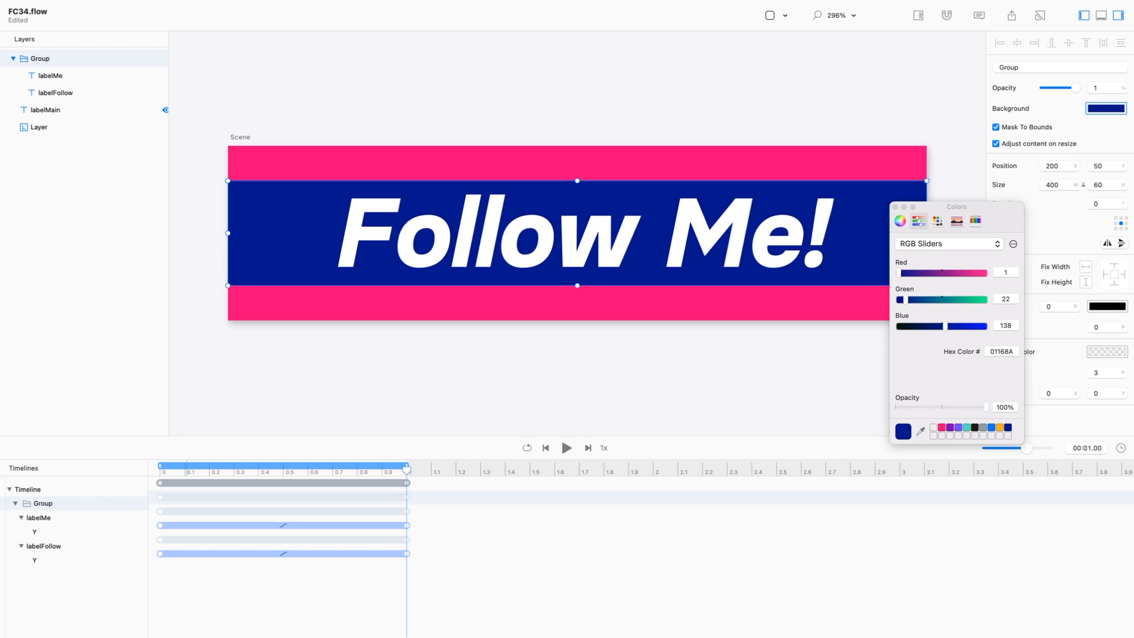
click(946, 15)
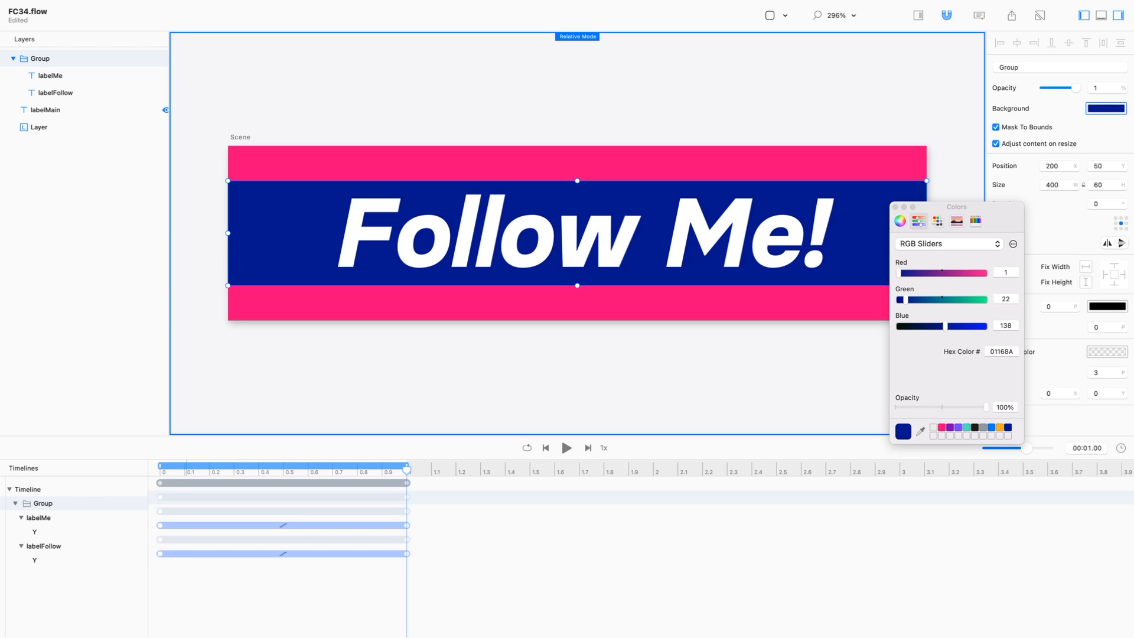
click(1002, 352)
double_click(1002, 351)
key(BackSpace)
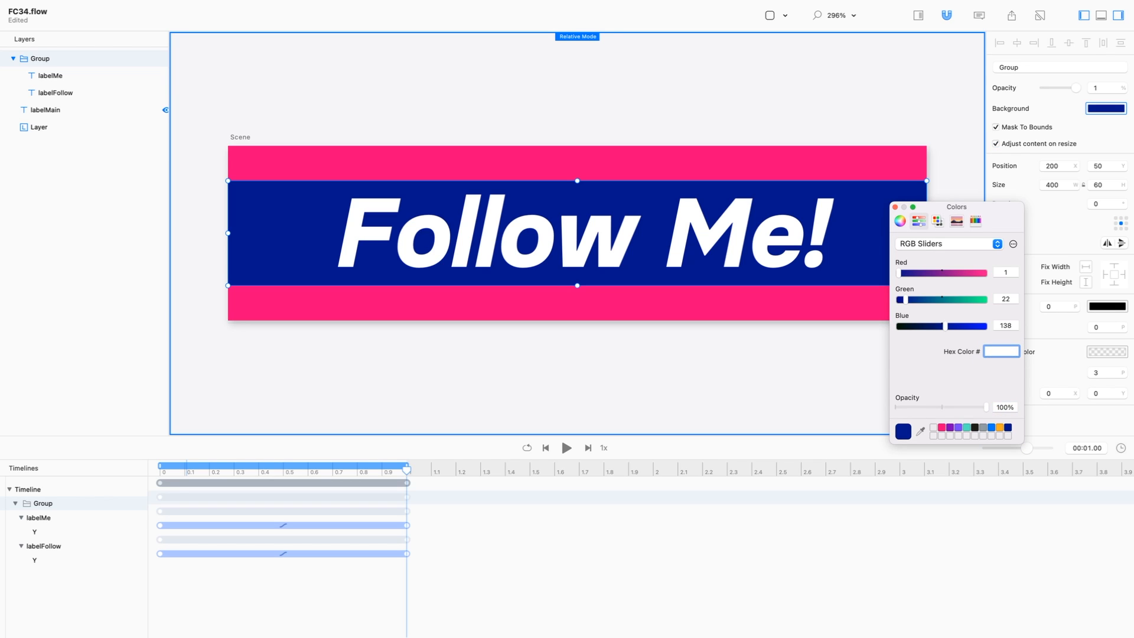
key(Return)
key(Tab)
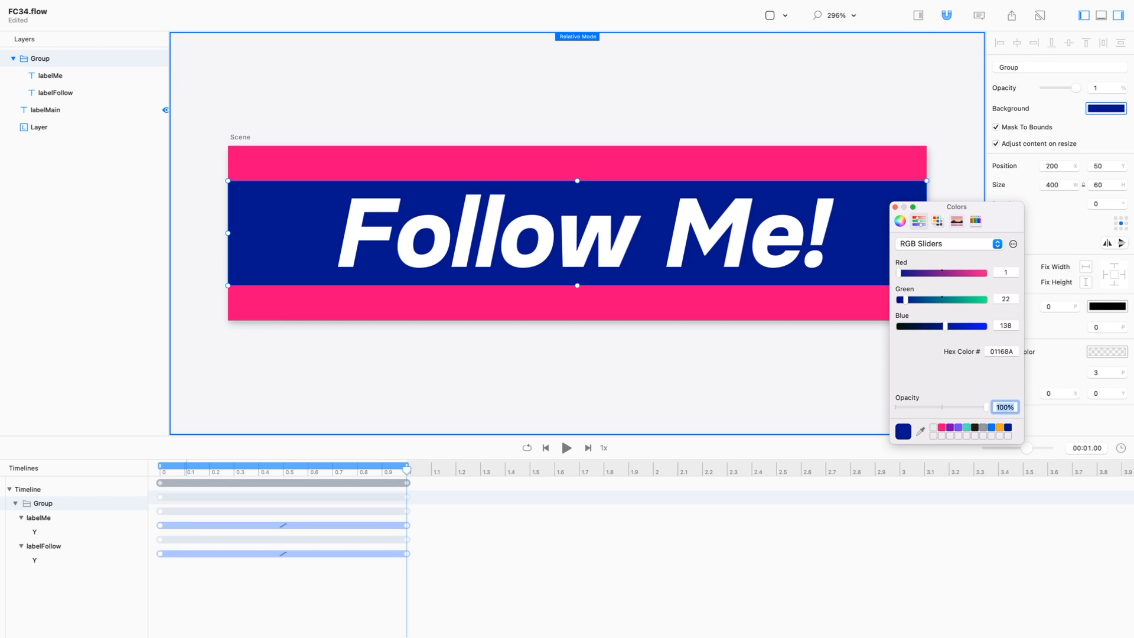
text(0)
key(Return)
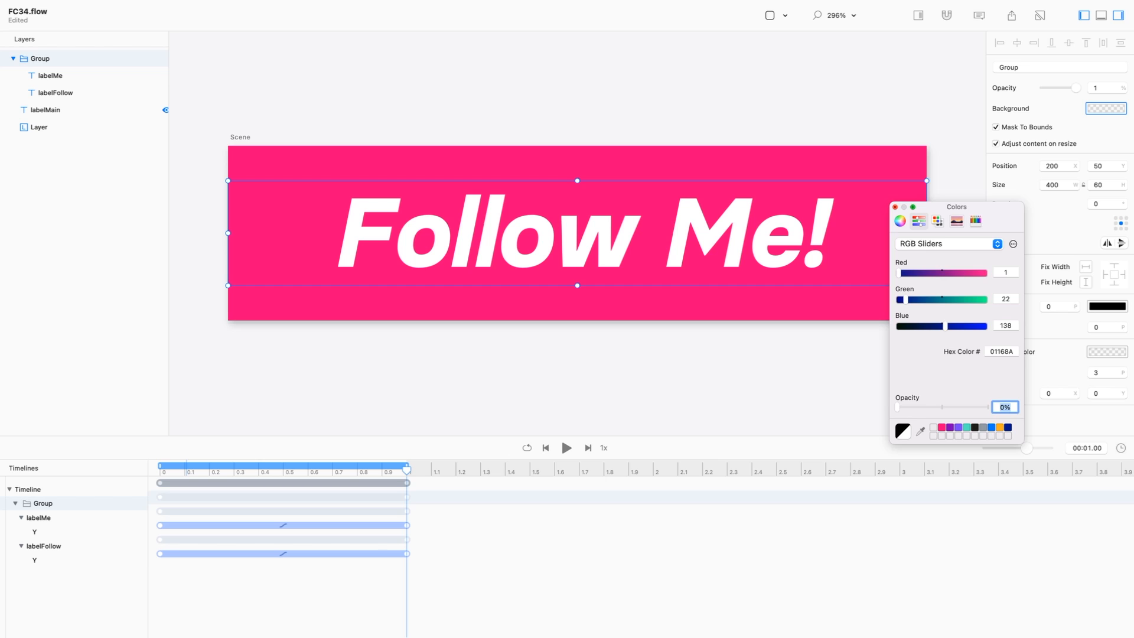
click(894, 206)
key(space)
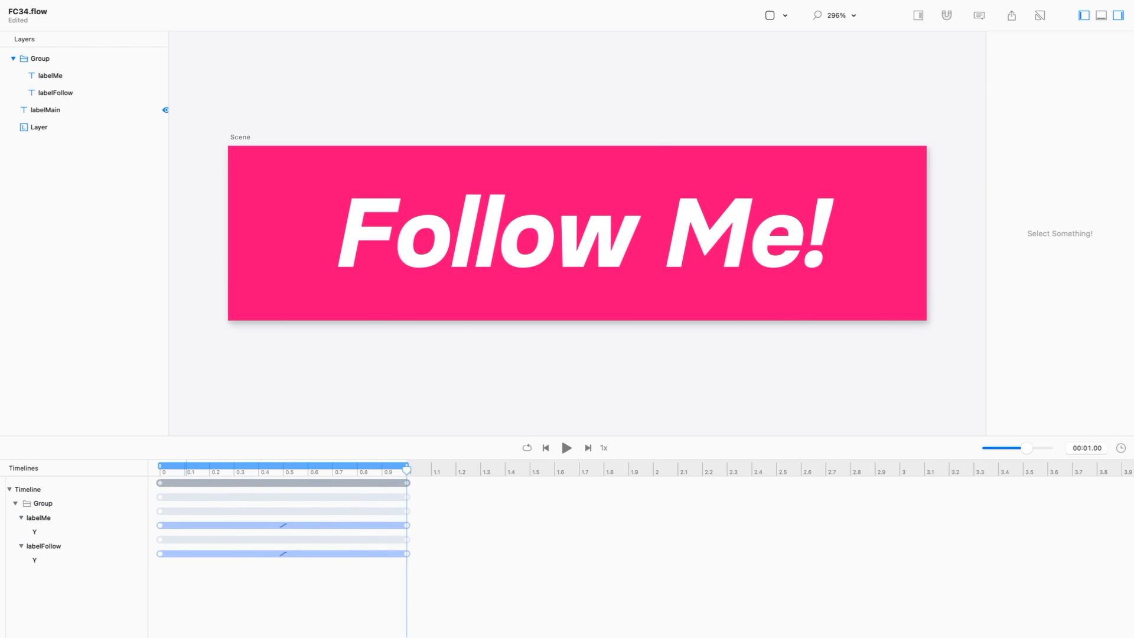
key(space)
- At time 0, move the pink Layer horizontally past the scene's left edge to X -210, and play the animation
drag(407, 470, 160, 470)
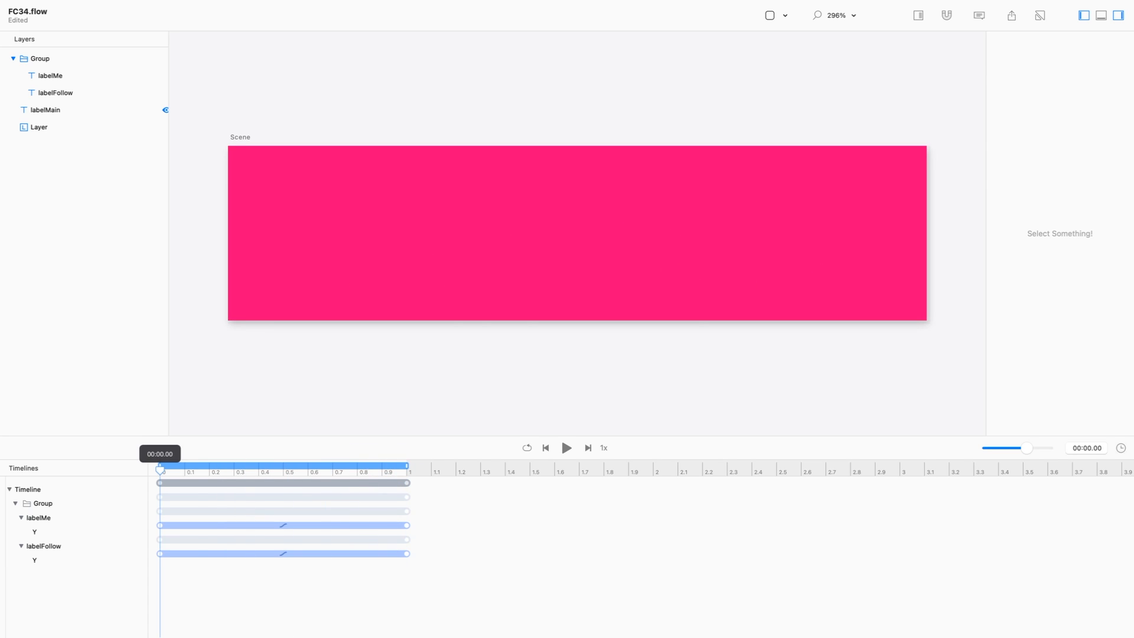
click(39, 127)
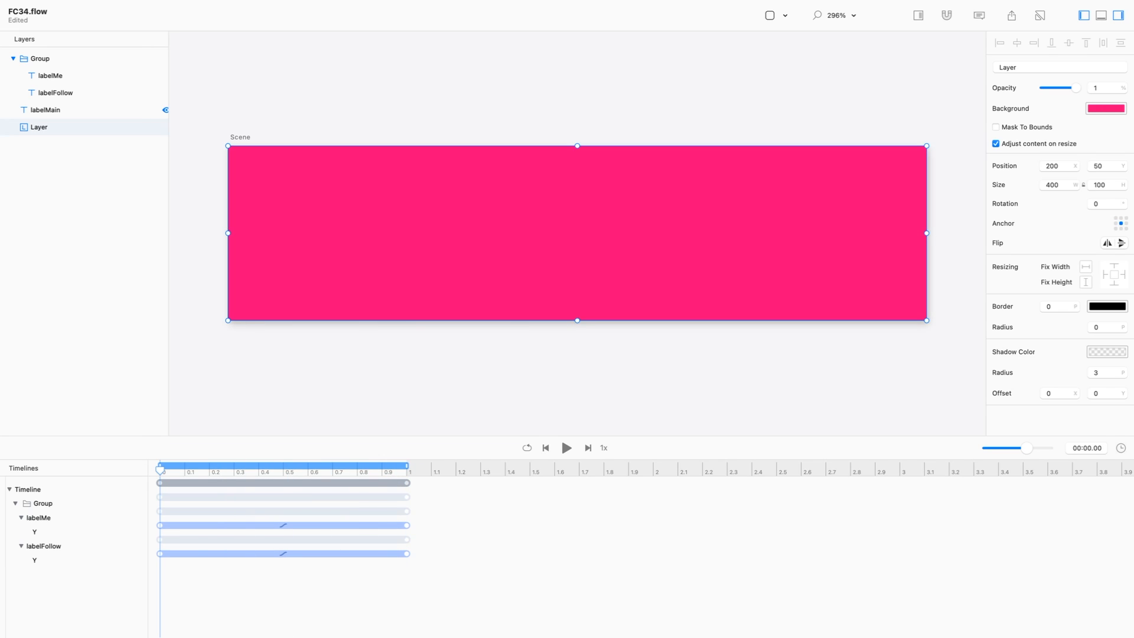
drag(927, 232, 228, 232)
key(shift+Left)
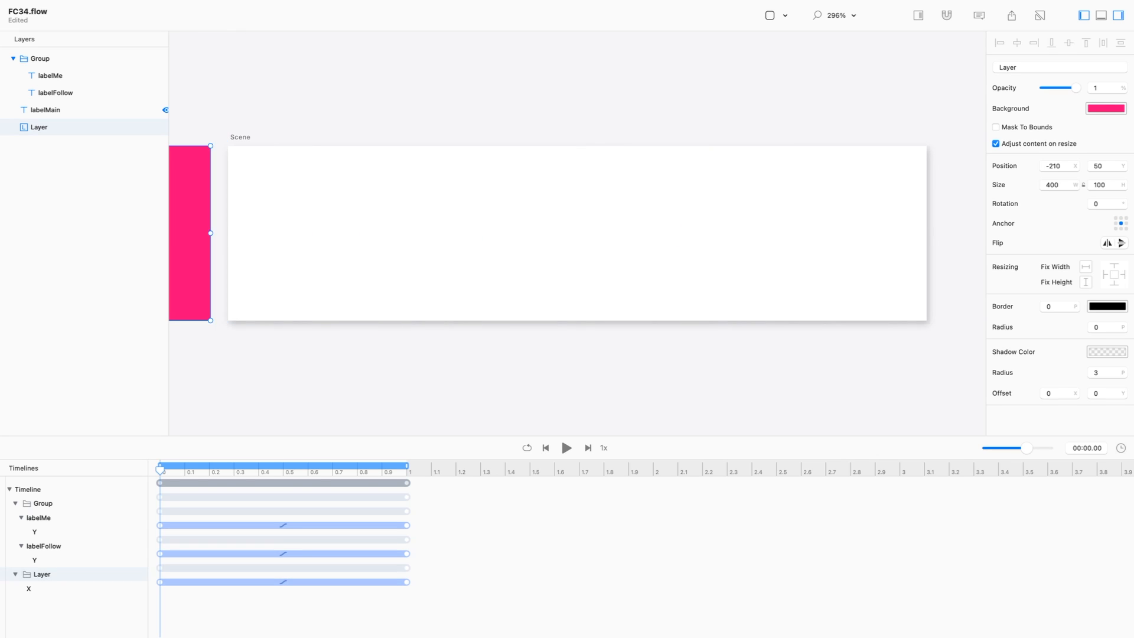
key(space)
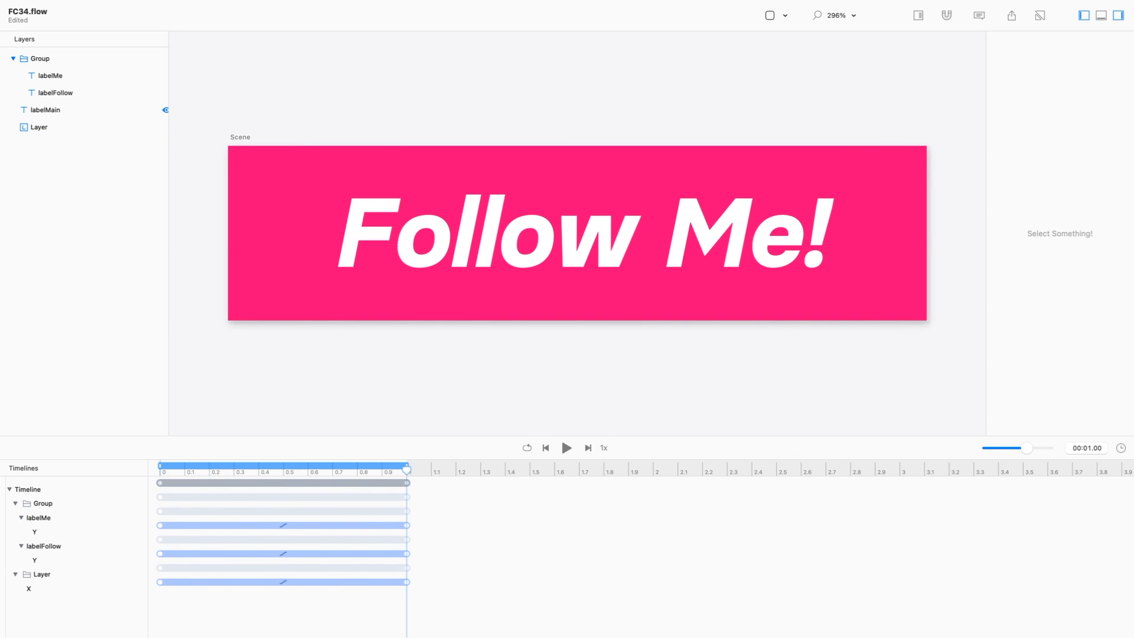
key(space)
- Hide the group holding the two words and play the pink Layer's slide on its own
click(166, 58)
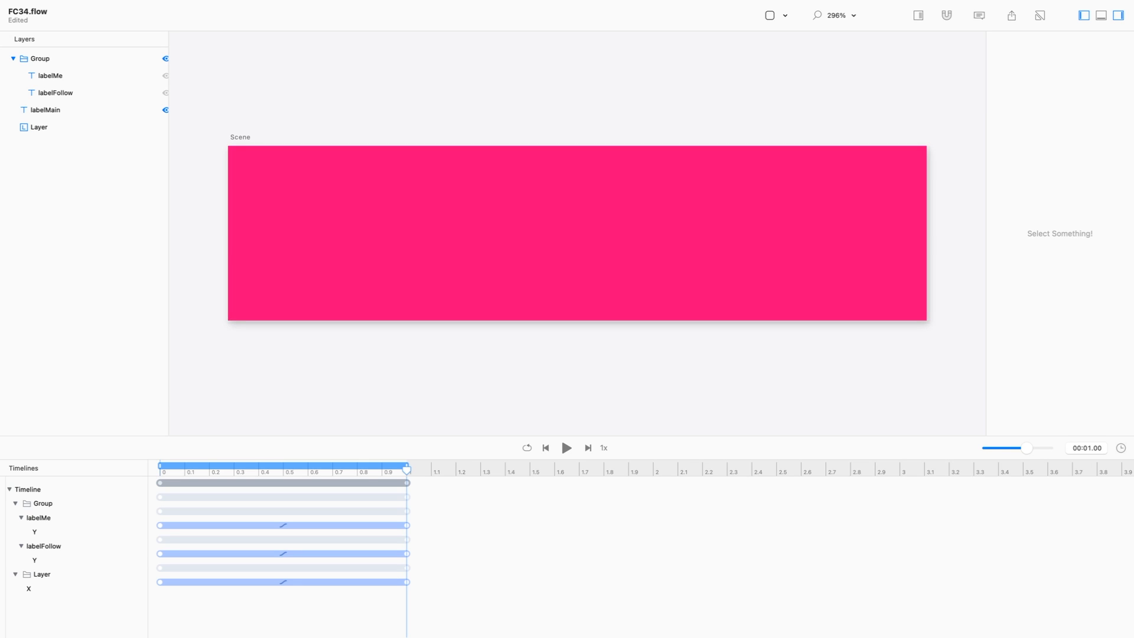
click(577, 233)
key(space)
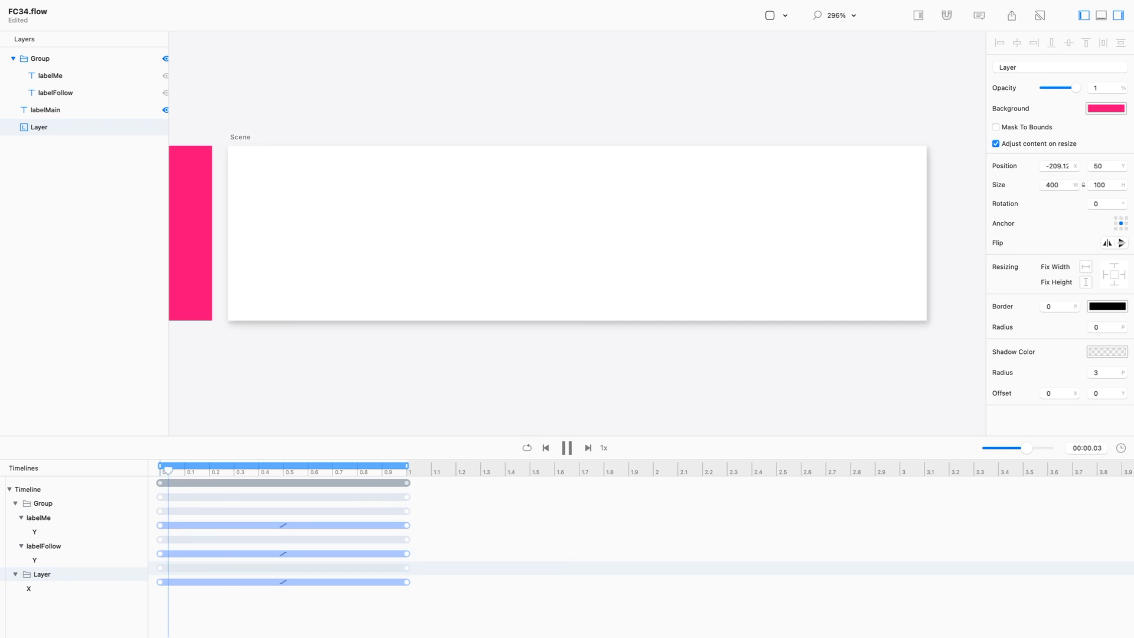
key(space)
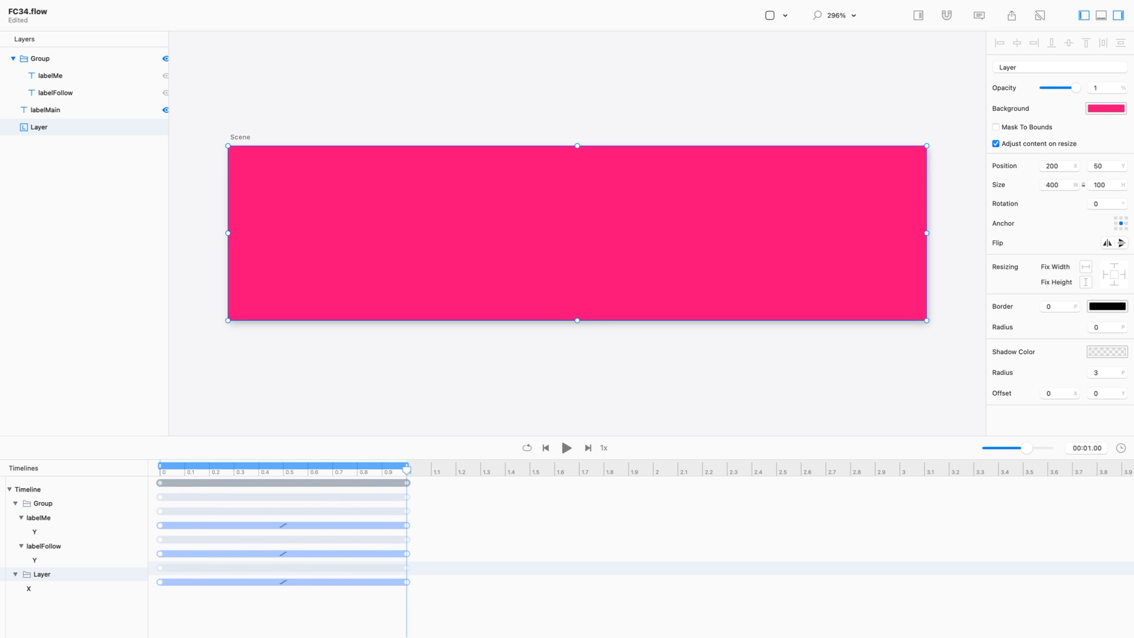
- At 1 second, shrink the pink Layer about its center to about 360 wide and 90 high, and play the animation
drag(927, 320, 891, 312)
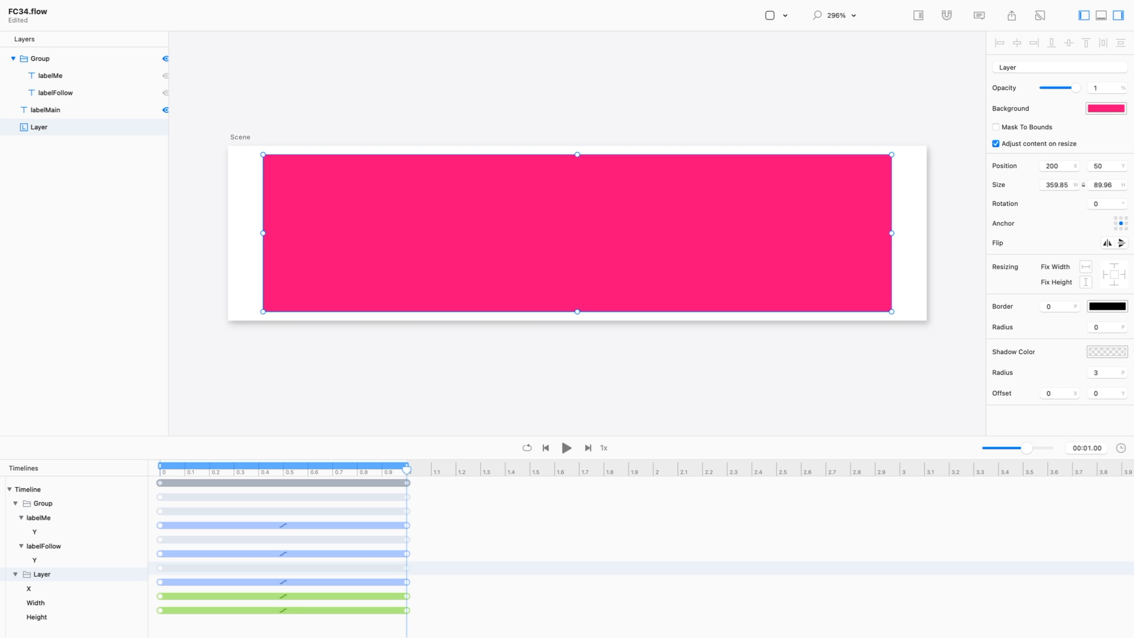
double_click(1103, 185)
text(90)
drag(1069, 185, 1058, 185)
key(BackSpace)
key(Return)
key(Escape)
key(space)
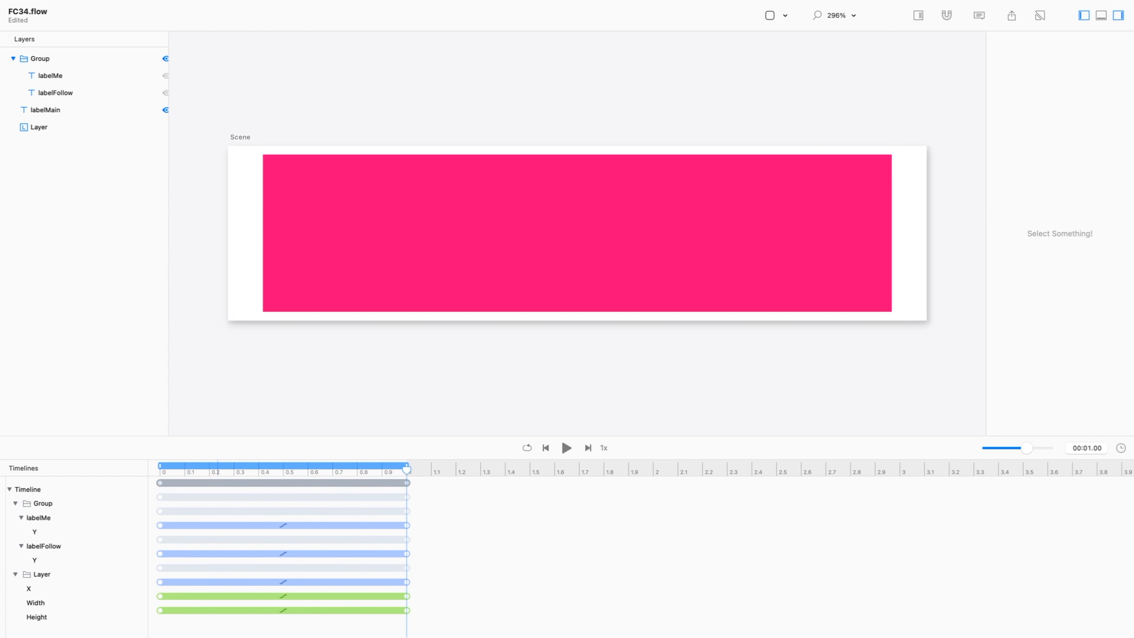
- Move the pink Layer's ending X keyframe and its starting Width and Height keyframes to 0.7 seconds, and play the animation
drag(406, 582, 333, 581)
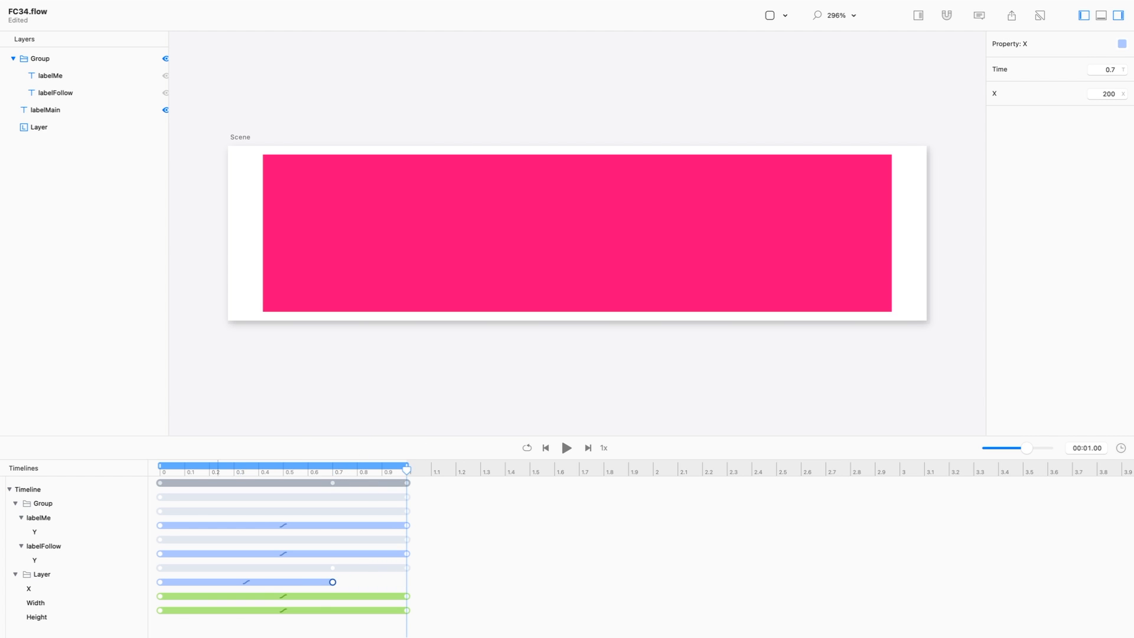
drag(170, 629, 332, 595)
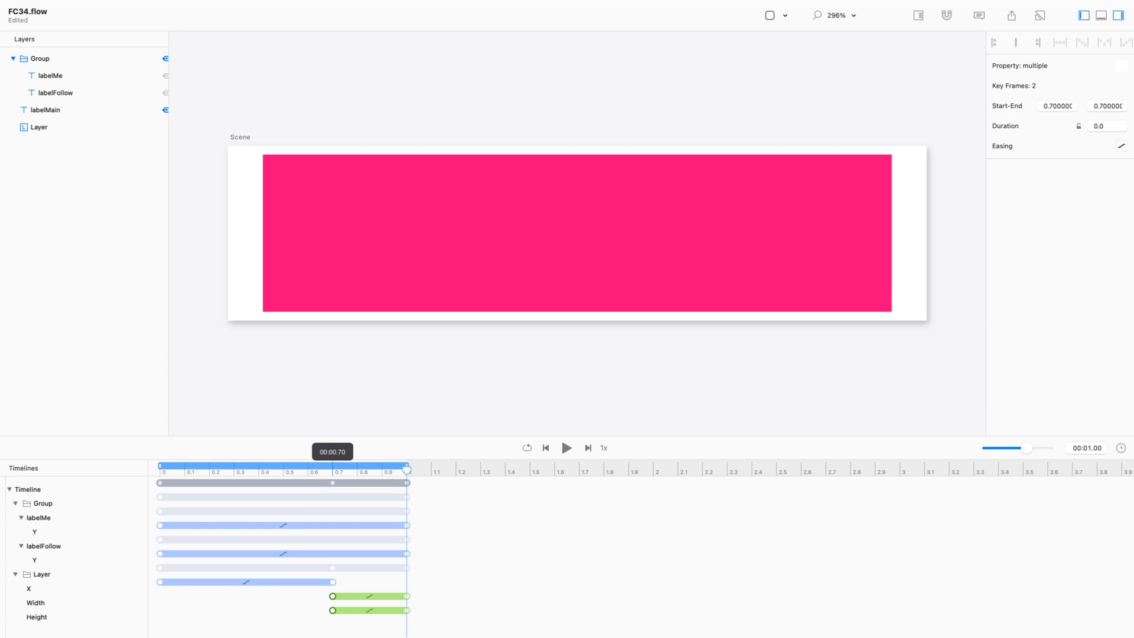
key(space)
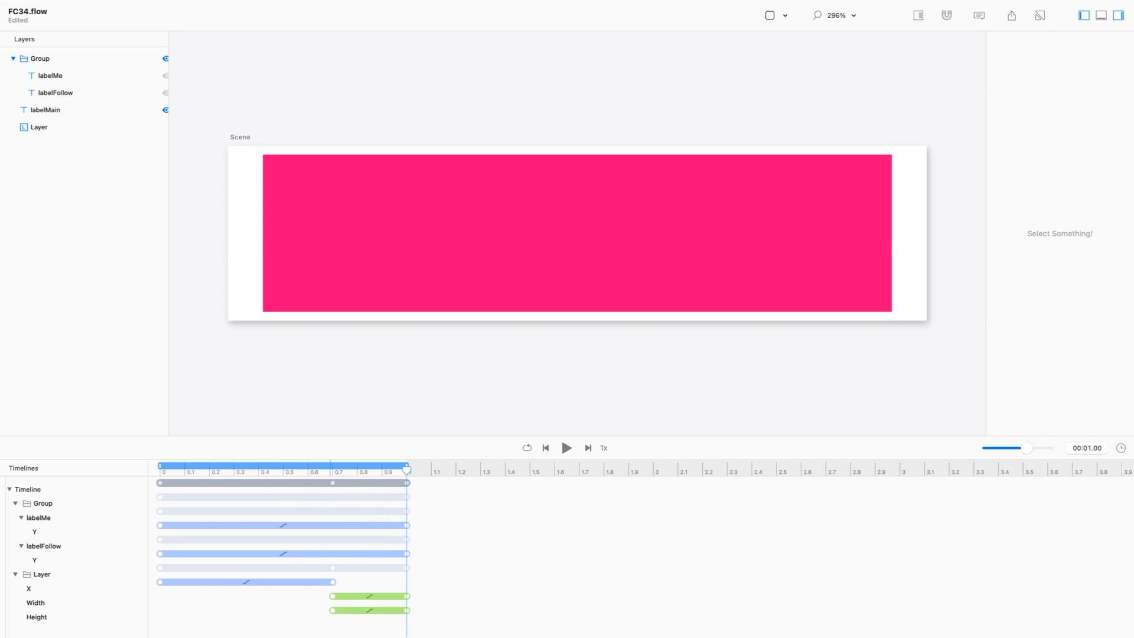
- Overlap the pink Layer's slide and shrink by ending X at 0.8 seconds and starting Width and Height at 0.6 seconds
drag(324, 591, 357, 582)
click(412, 581)
key(space)
drag(299, 587, 319, 622)
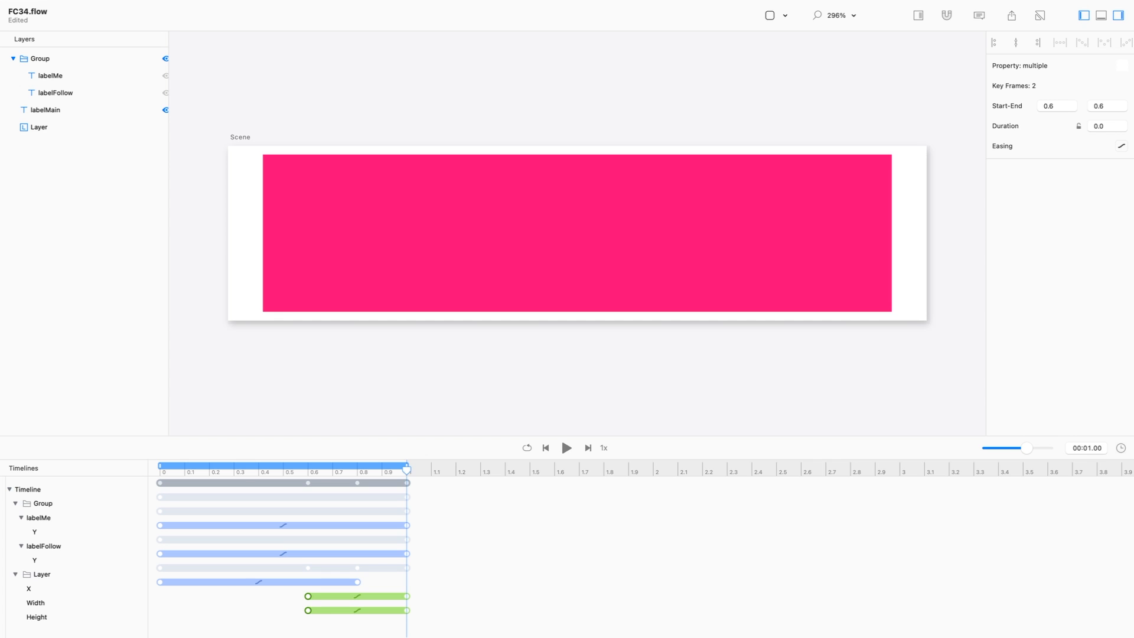
- Apply Expo Out easing to the pink Layer's Width and Height animations, clear the easing chooser off the scene, and play
click(1121, 146)
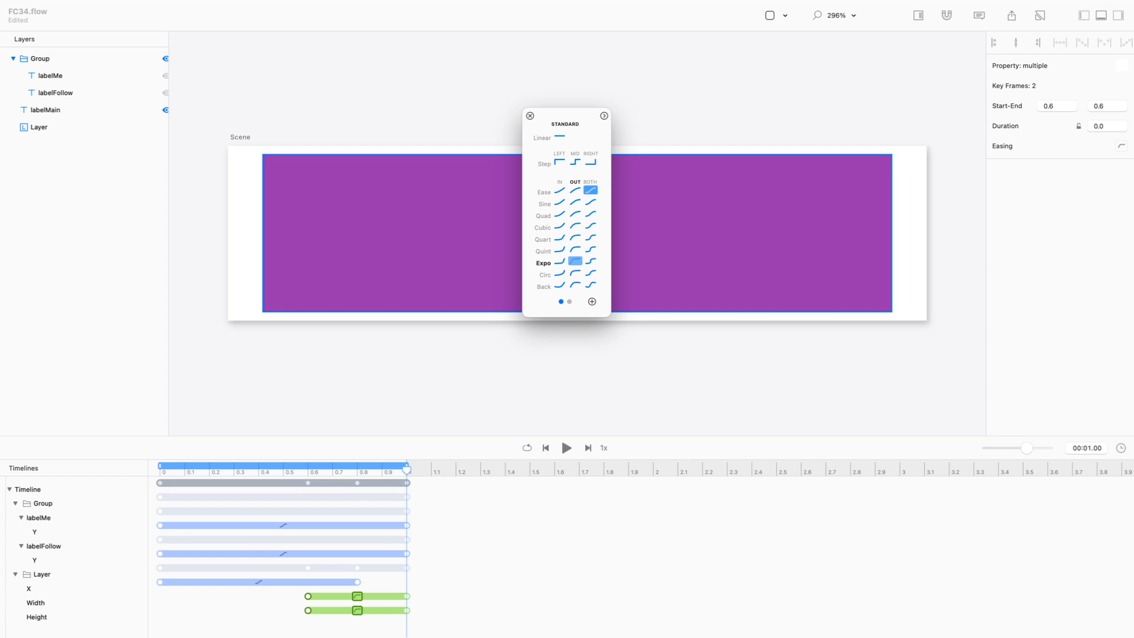
click(575, 260)
drag(565, 115, 982, 224)
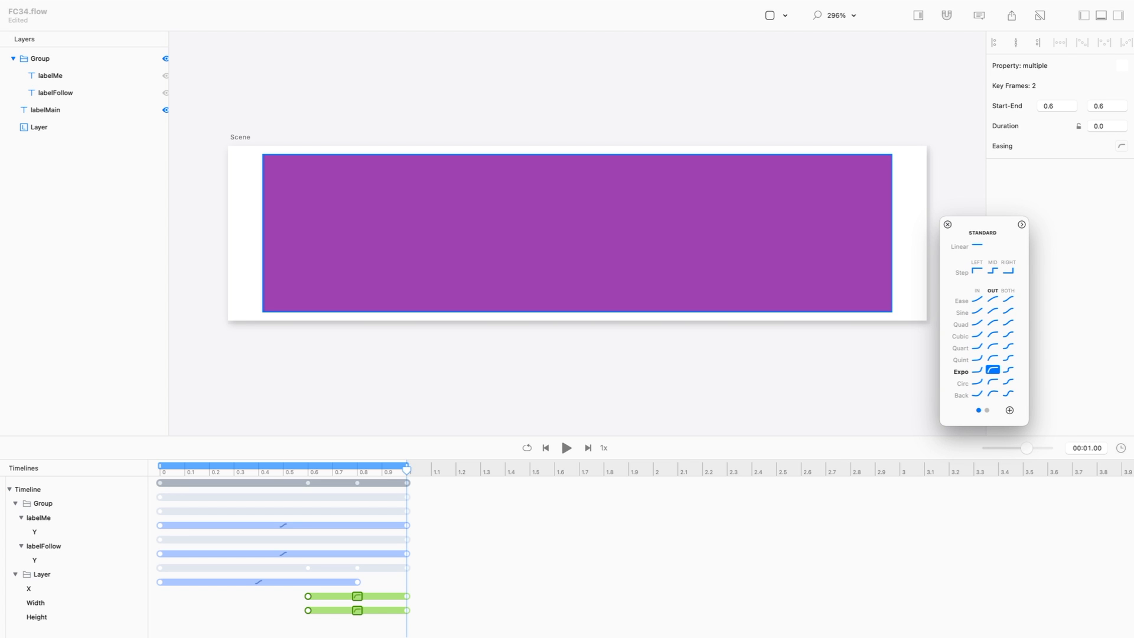
click(566, 448)
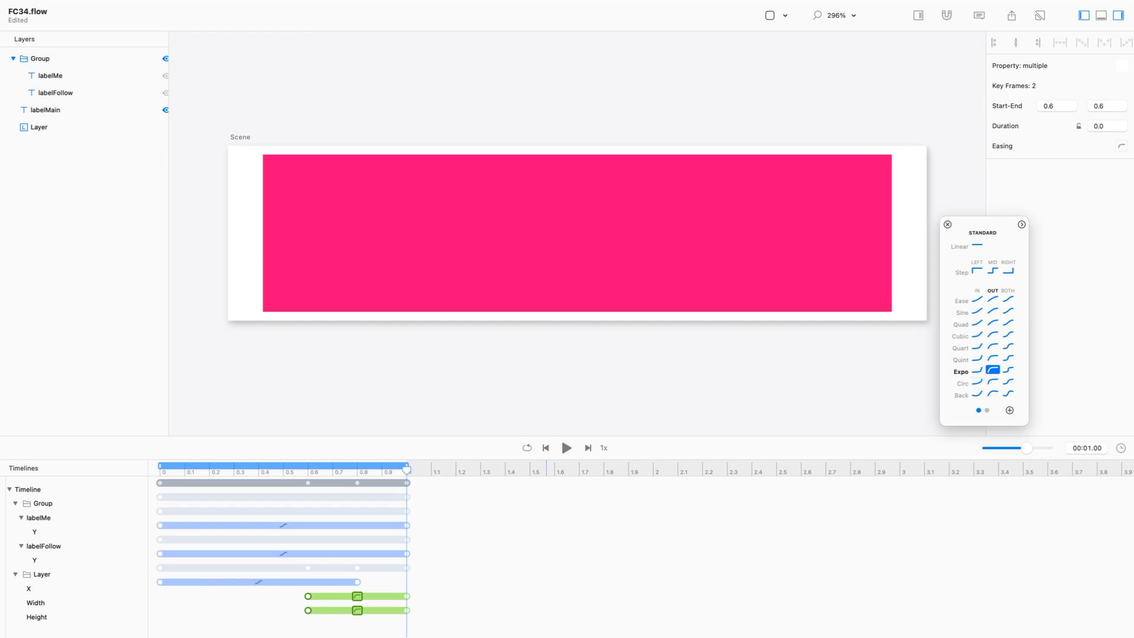
- Try Expo In, Cubic Out and Cubic In easing on the Width and Height animations, playing the result of each
click(977, 369)
click(566, 447)
click(992, 335)
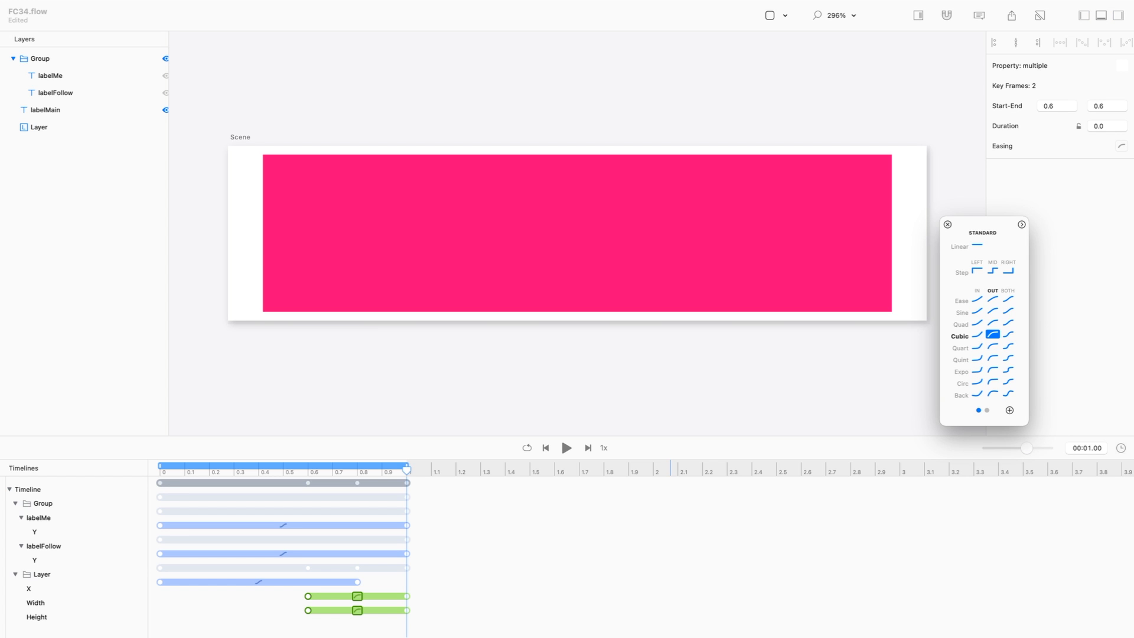
click(566, 448)
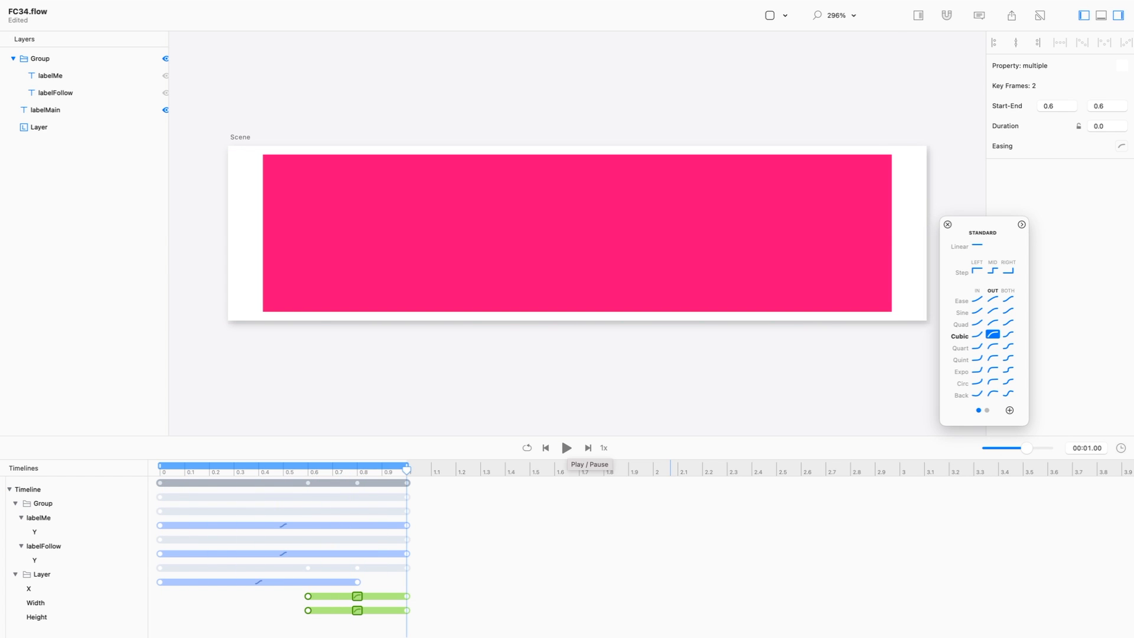
click(977, 334)
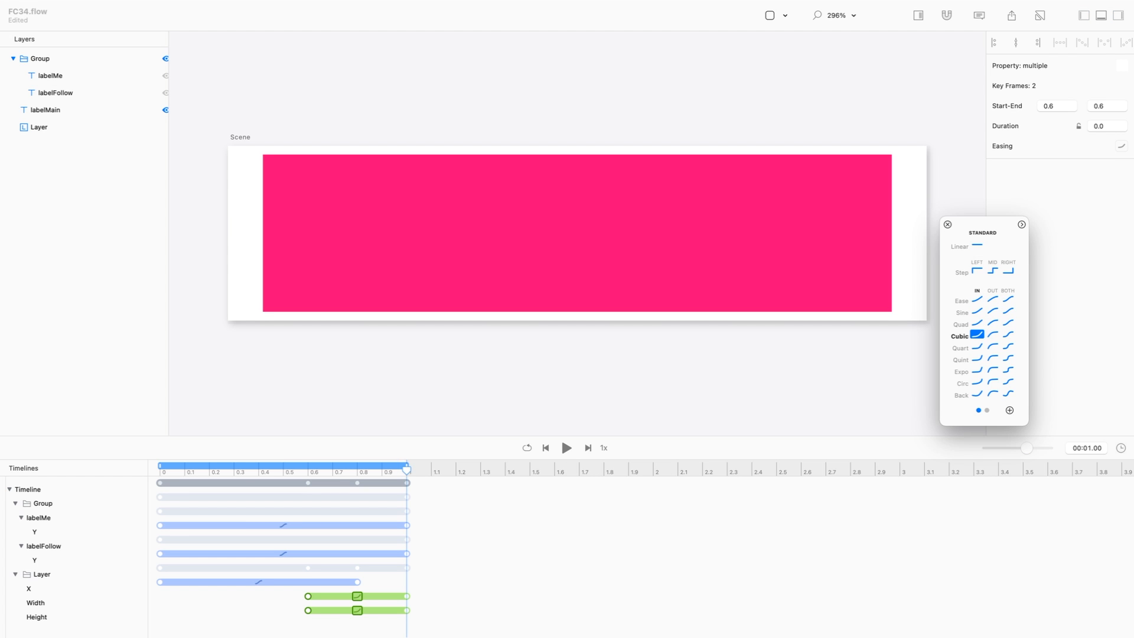
click(567, 447)
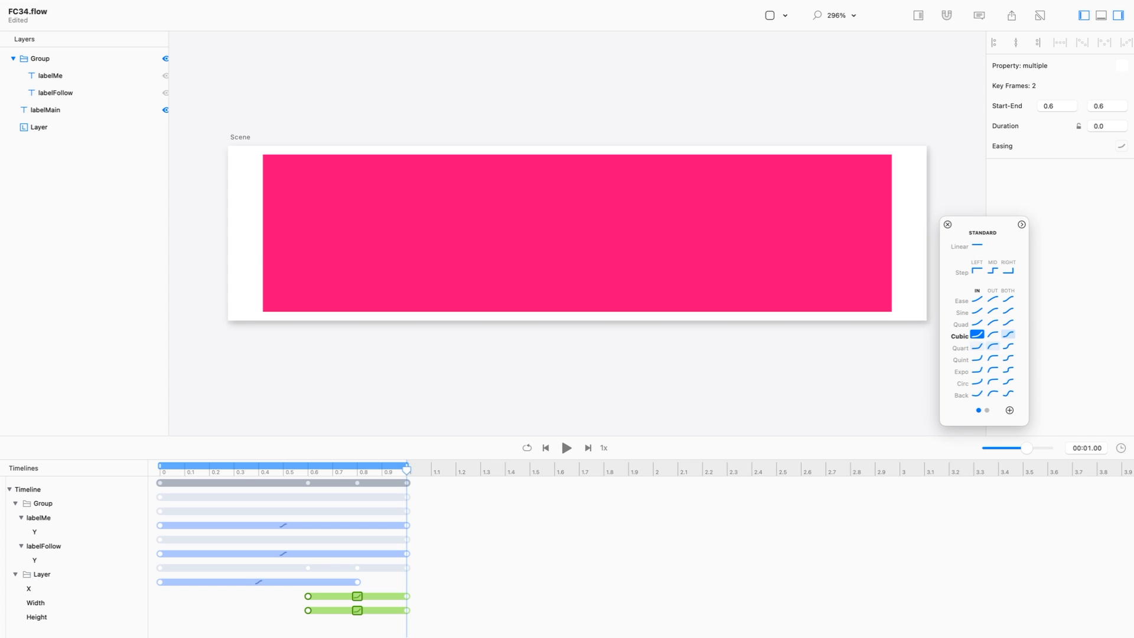
- Apply Cubic easing of the Both type to the pink Layer's Width and Height animations and play the result
click(1008, 334)
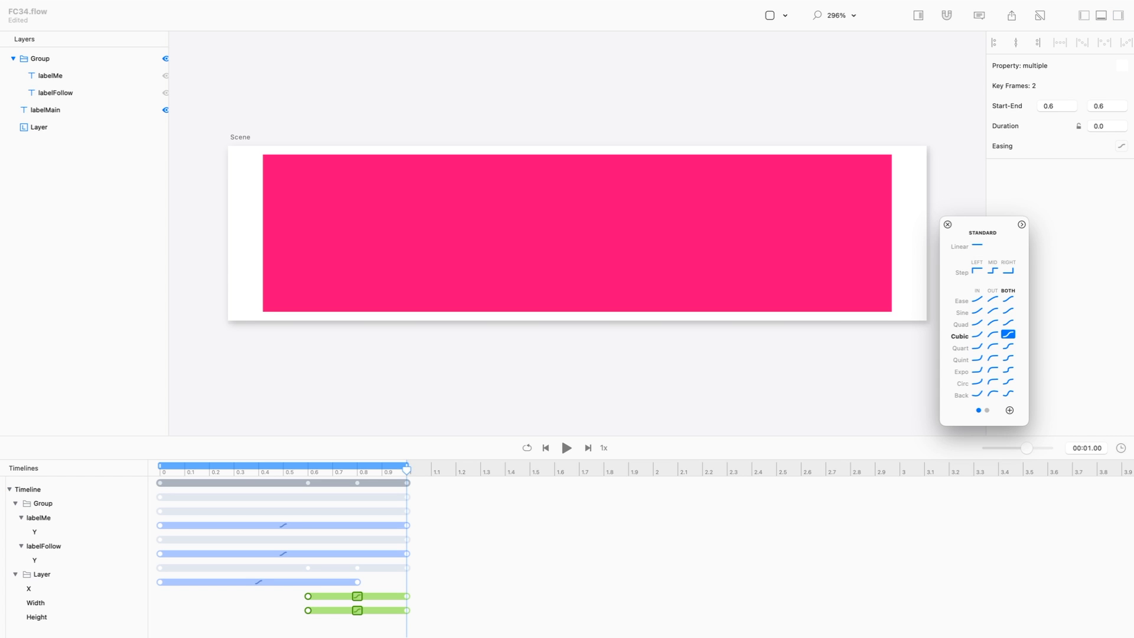
click(567, 447)
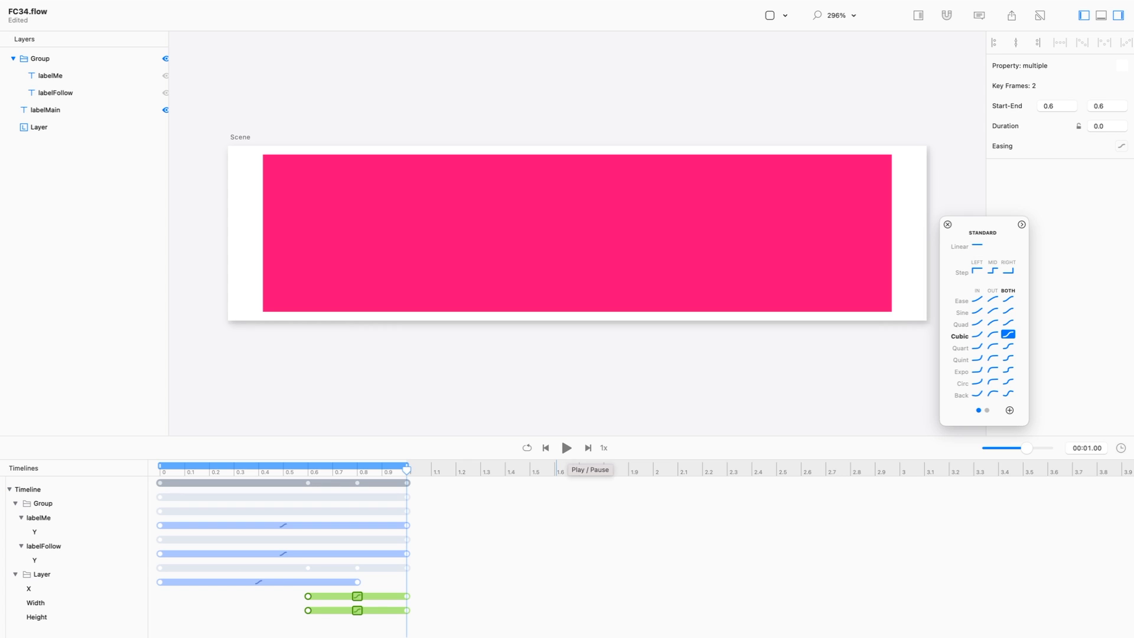
click(566, 447)
drag(436, 516, 345, 525)
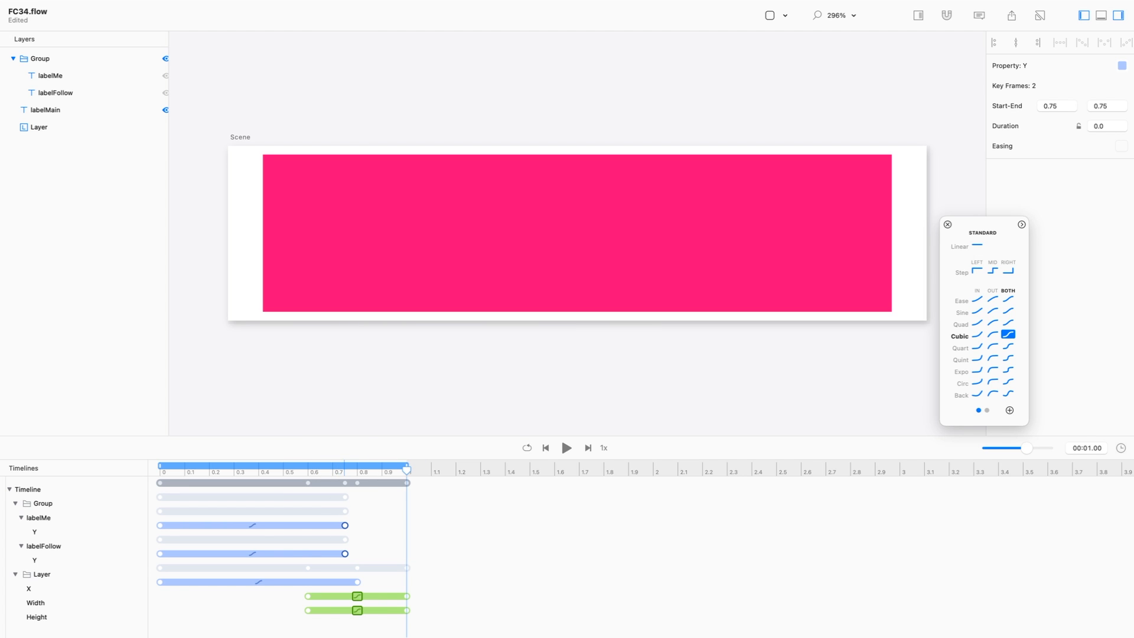
key(super+z)
drag(358, 582, 307, 581)
key(super+z)
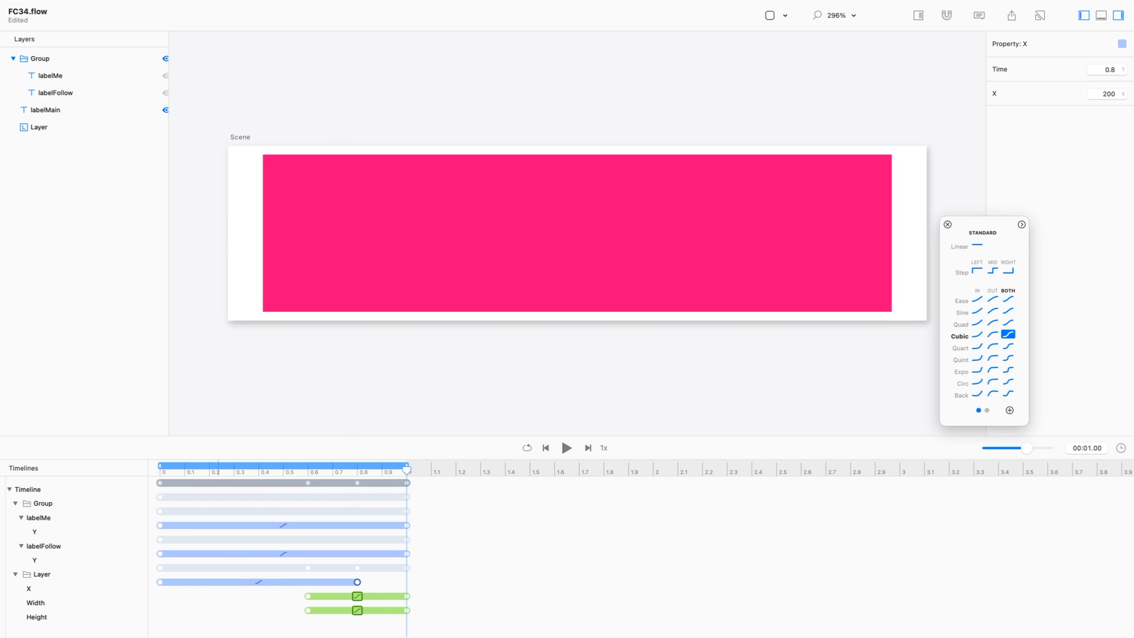
- Apply Cubic Both easing to the pink Layer's X animation, preview it, and show the group of words again
click(259, 582)
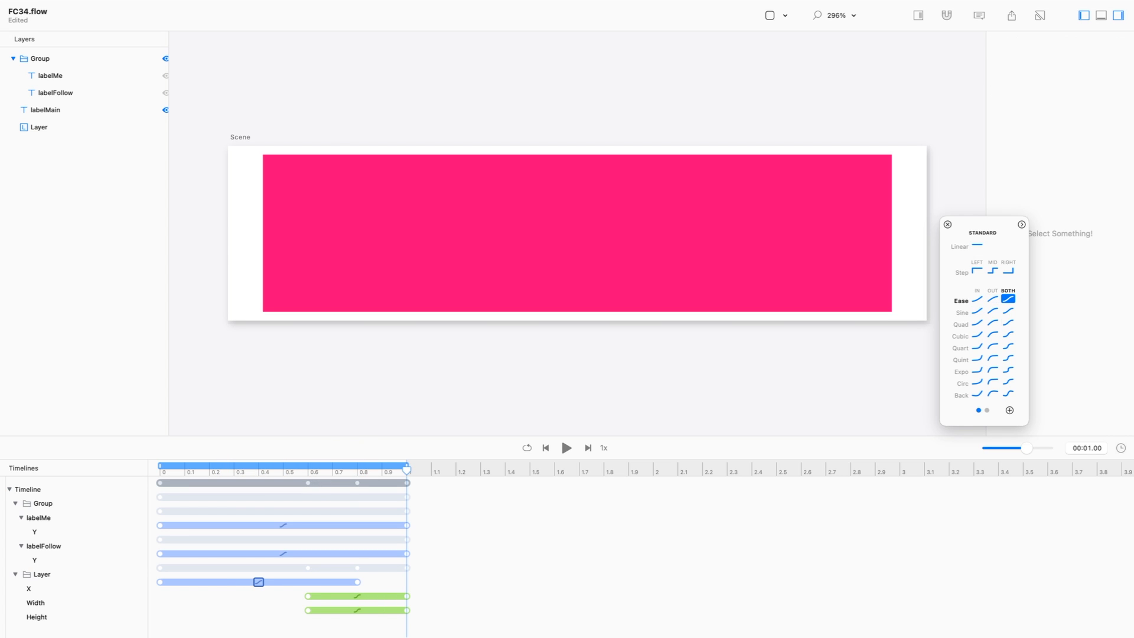
click(1008, 334)
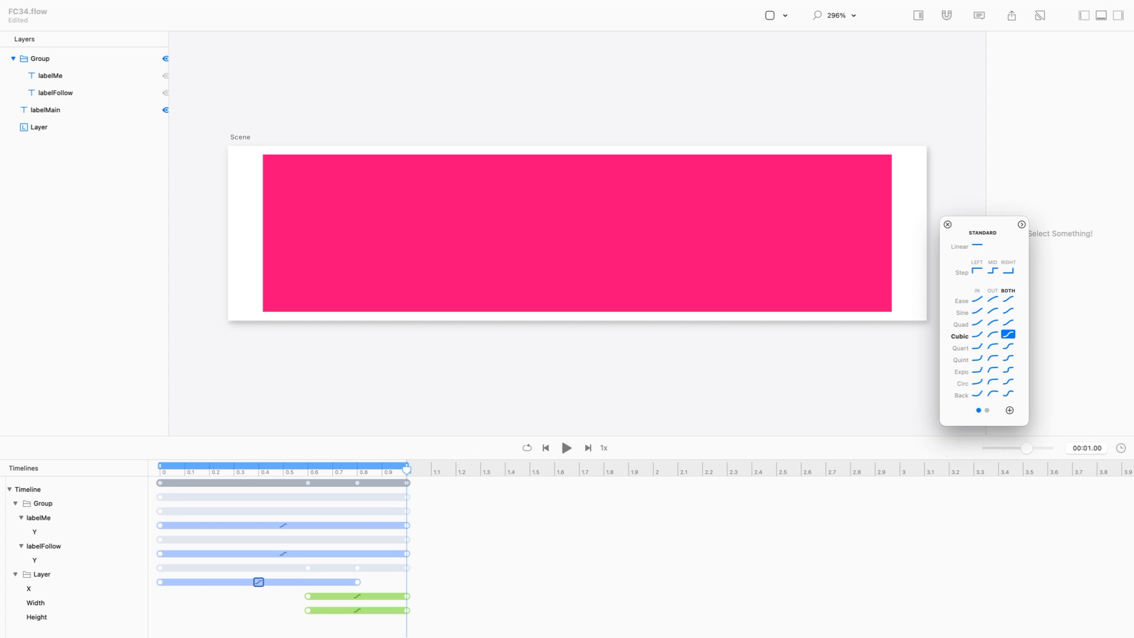
key(space)
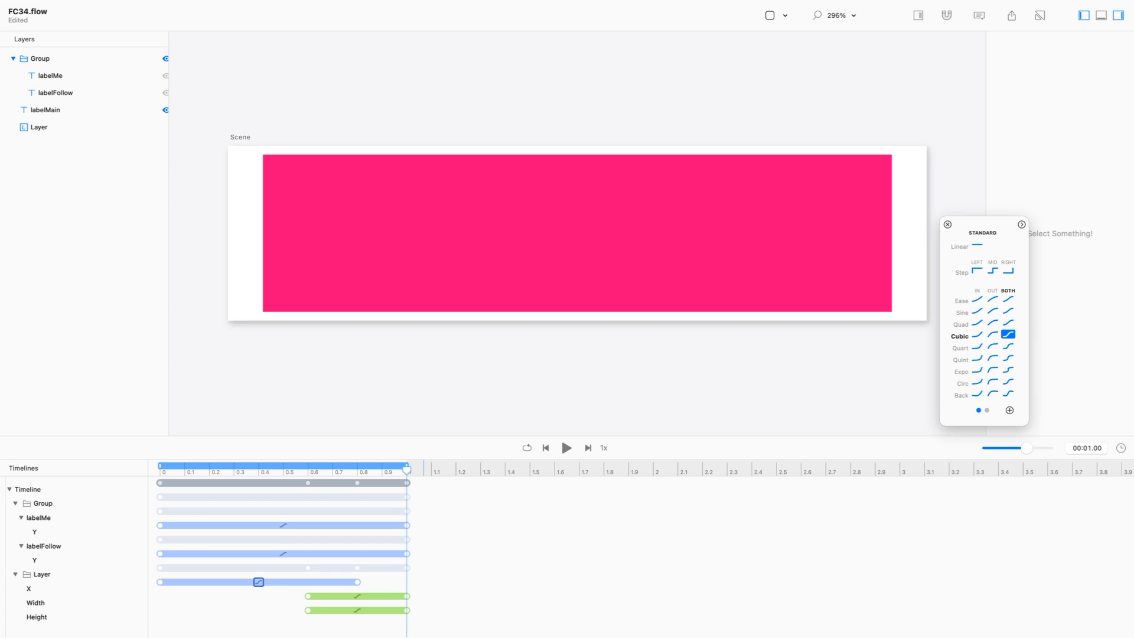
click(165, 59)
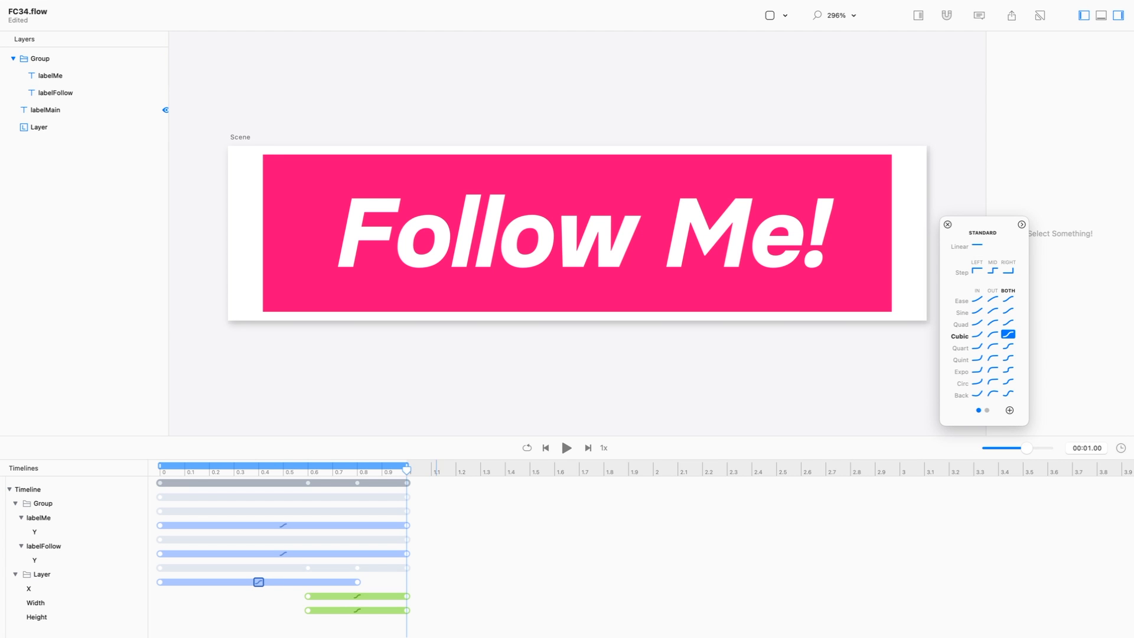
- Move the Y animations of labelMe and labelFollow to run from 0.8 to 1.8 seconds and play the timeline from the start
mouse_move(407, 470)
mouse_down()
mouse_move(160, 470)
mouse_move(407, 470)
mouse_up()
drag(453, 518, 356, 554)
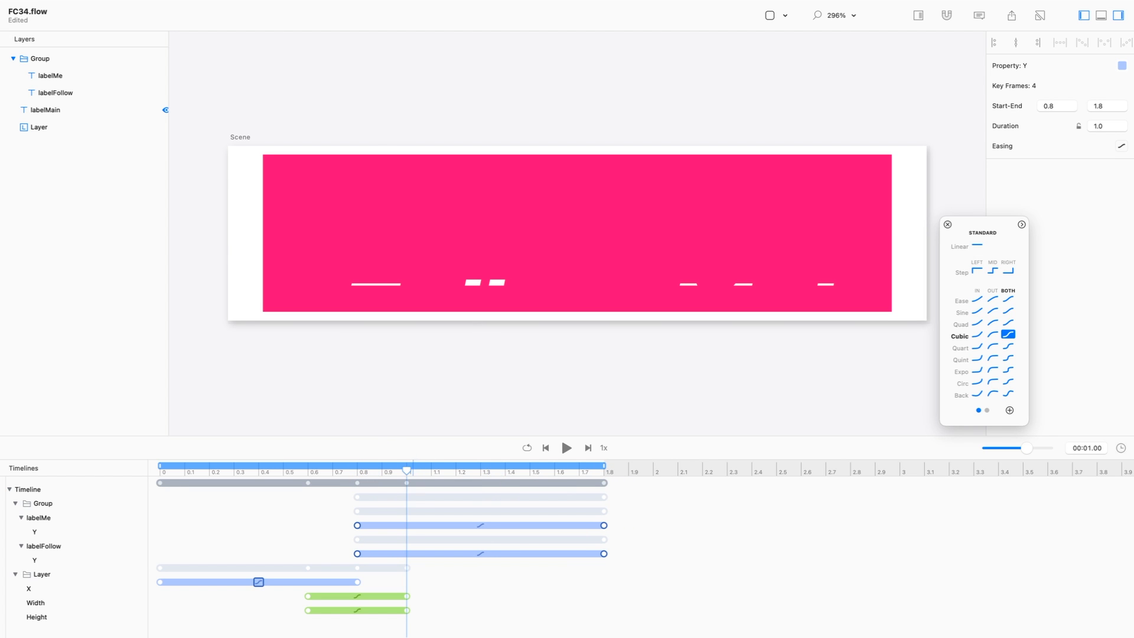
drag(407, 471, 159, 471)
key(space)
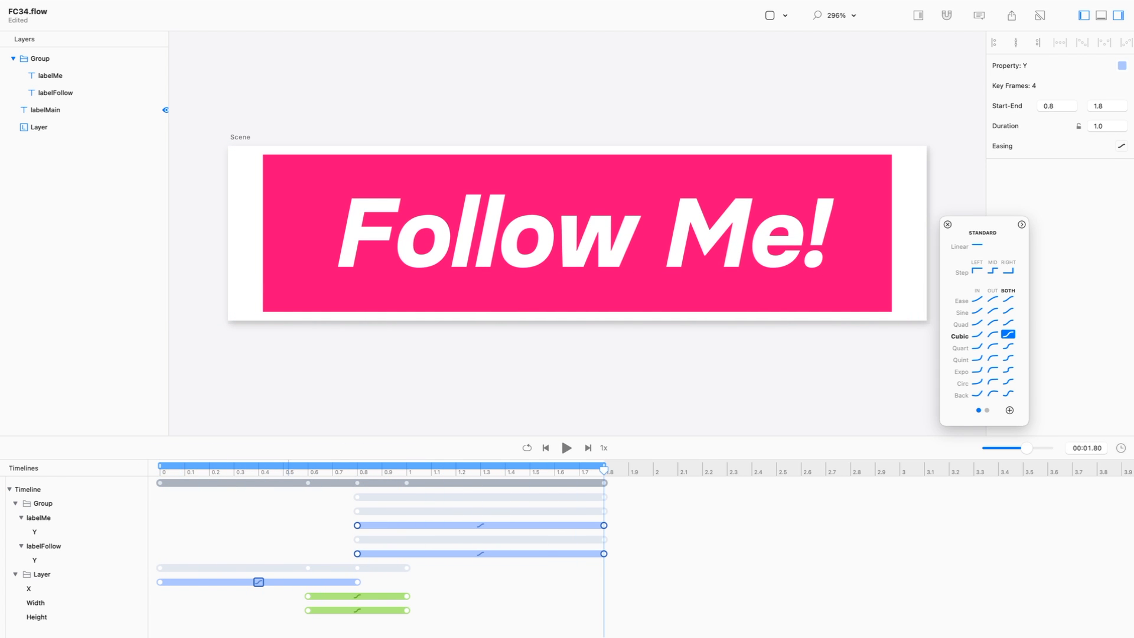
- End both words' Y animations at 1.3 seconds, shift labelMe's to run from 1.0 to 1.5 seconds, and play the result
drag(621, 510, 480, 525)
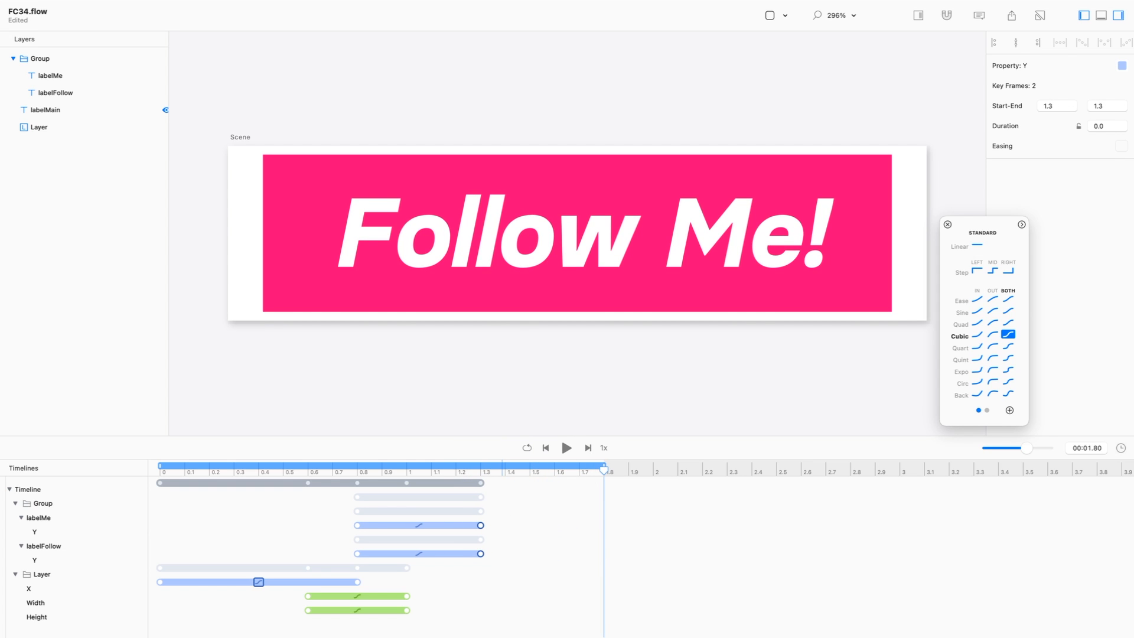
mouse_move(539, 507)
mouse_down()
mouse_move(335, 539)
mouse_move(406, 525)
mouse_up()
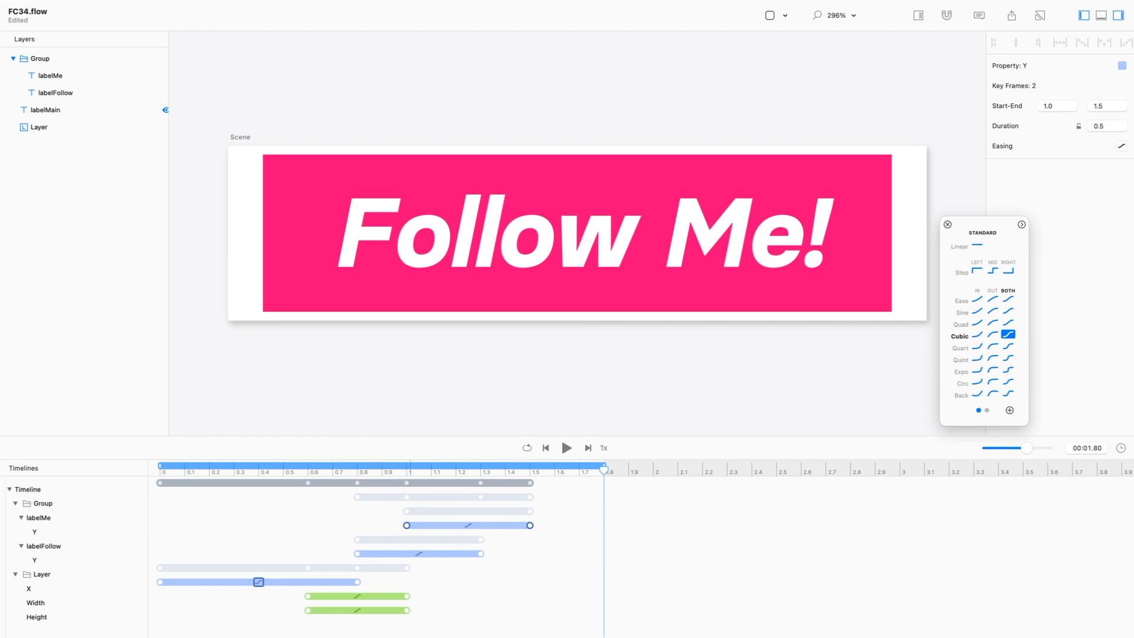
key(space)
key(space)
- Add a second pair of Y animations that slides both words out of view, and move the pair to start at 2.5 seconds
drag(324, 516, 502, 554)
key(Escape)
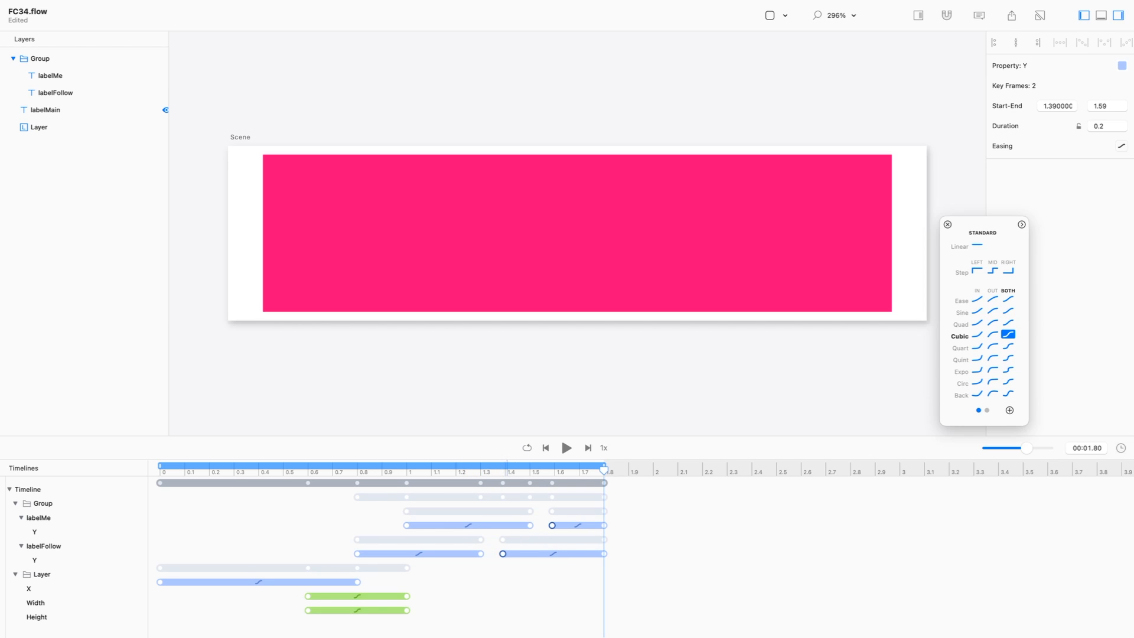
drag(615, 518, 590, 572)
drag(502, 553, 776, 553)
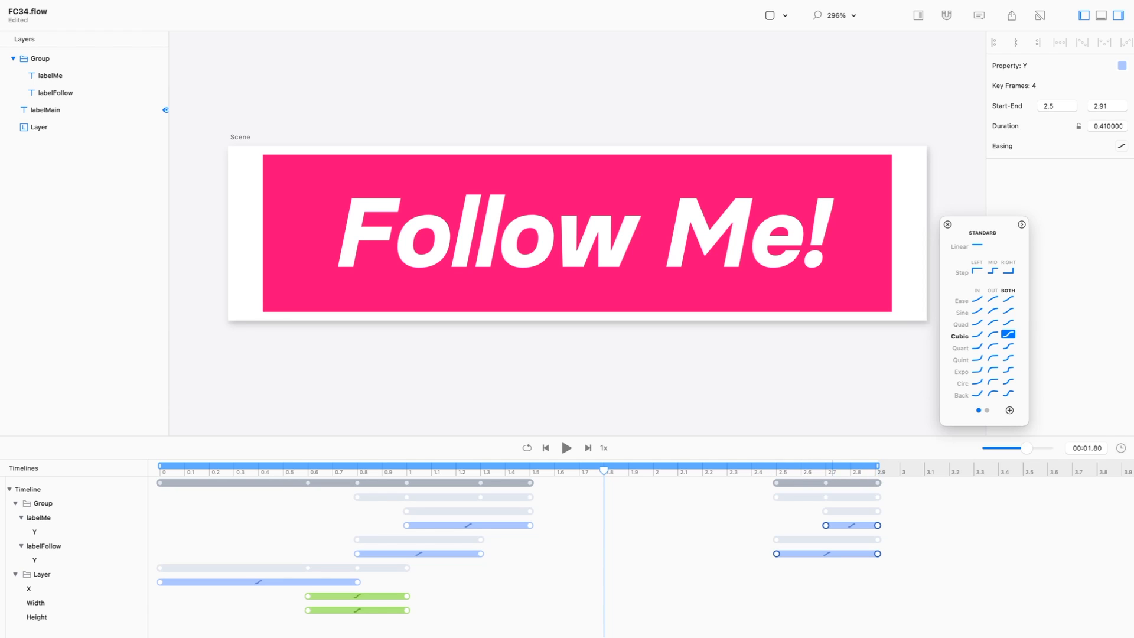
- Align the start keyframes of both words' exit Y animations at 2.5 seconds and play the result
drag(753, 510, 833, 581)
drag(714, 602, 836, 511)
click(994, 43)
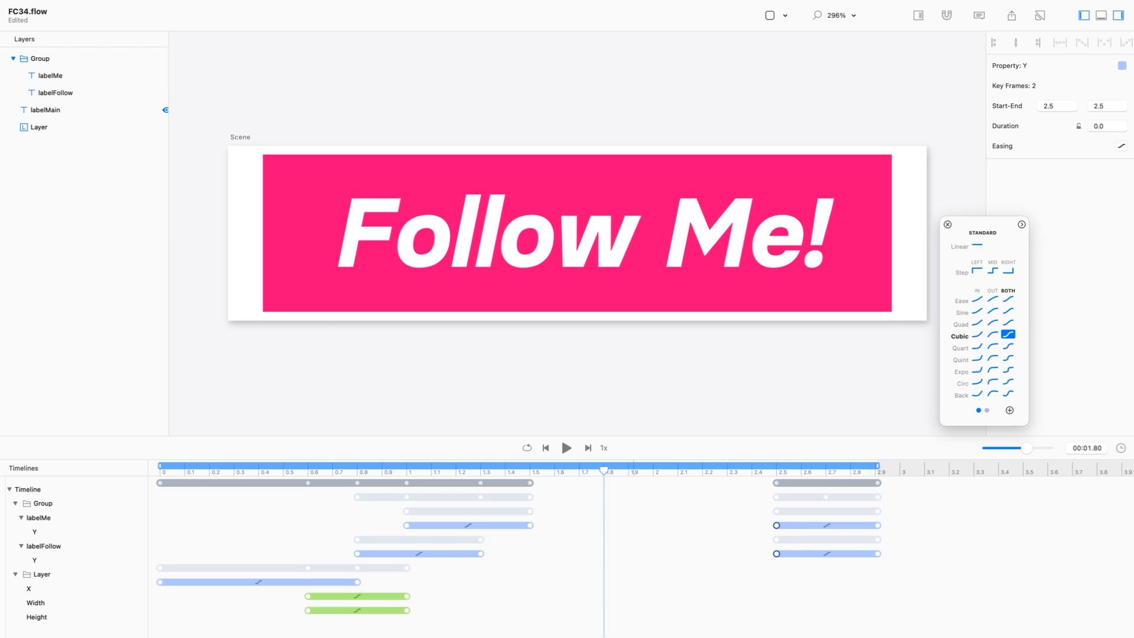
key(space)
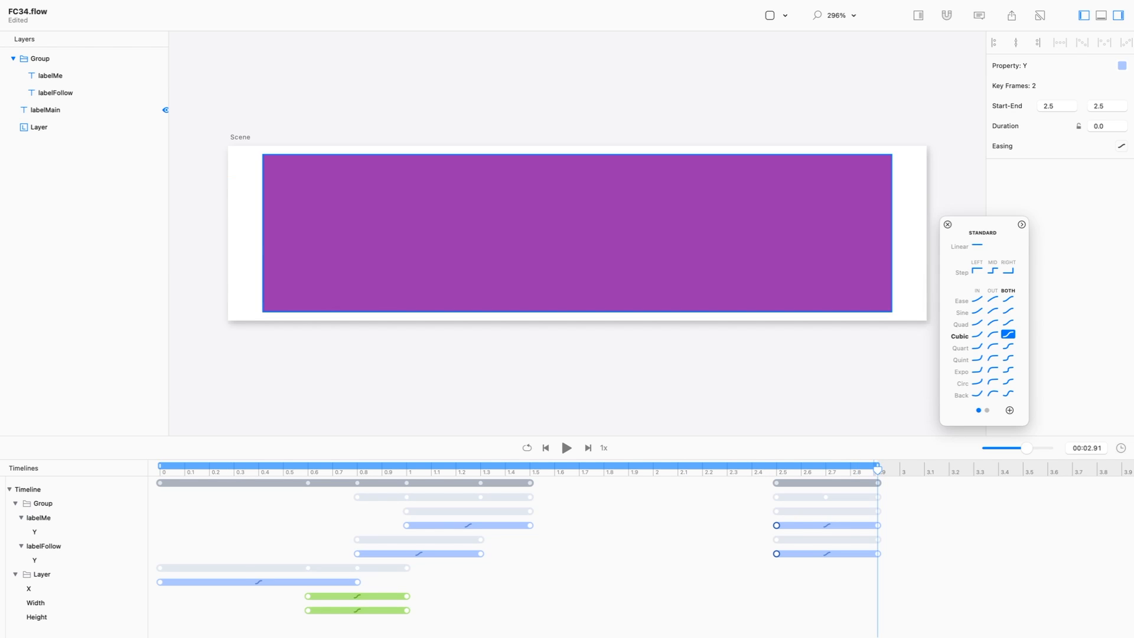
- Close the easing chooser and set the pink Layer's anchor to its top-left corner in Relative Mode
click(851, 248)
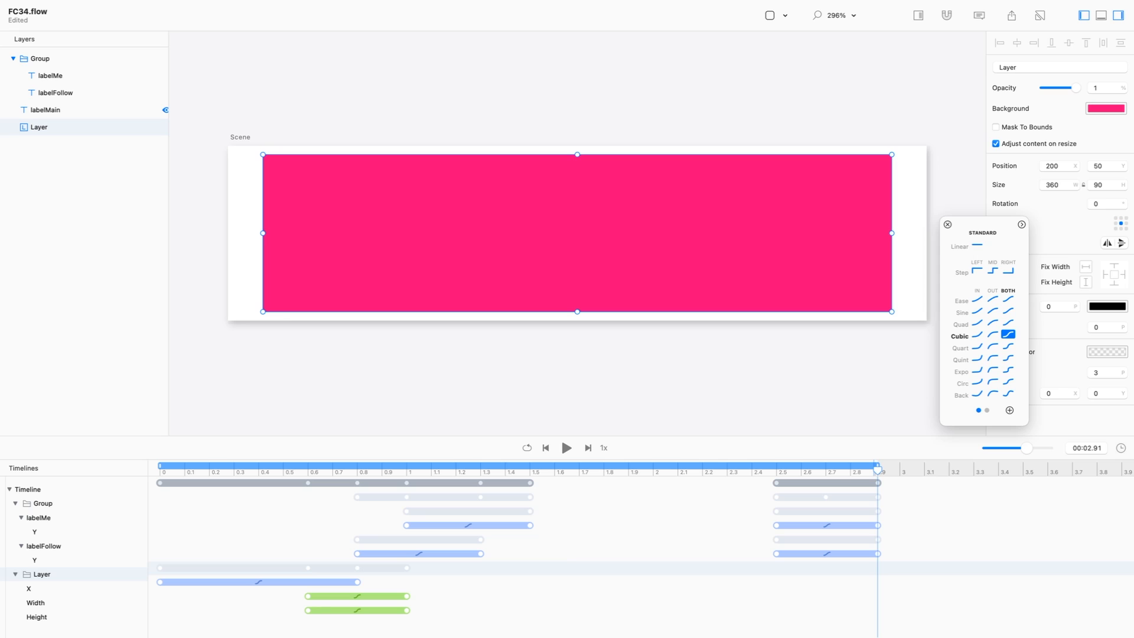
key(super+r)
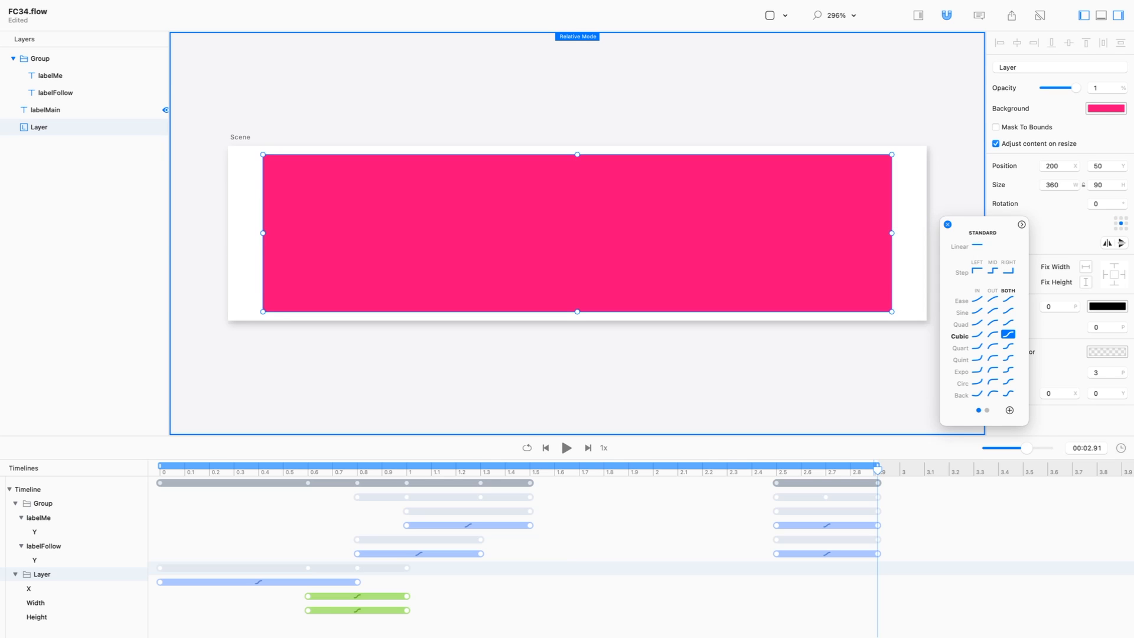
click(947, 224)
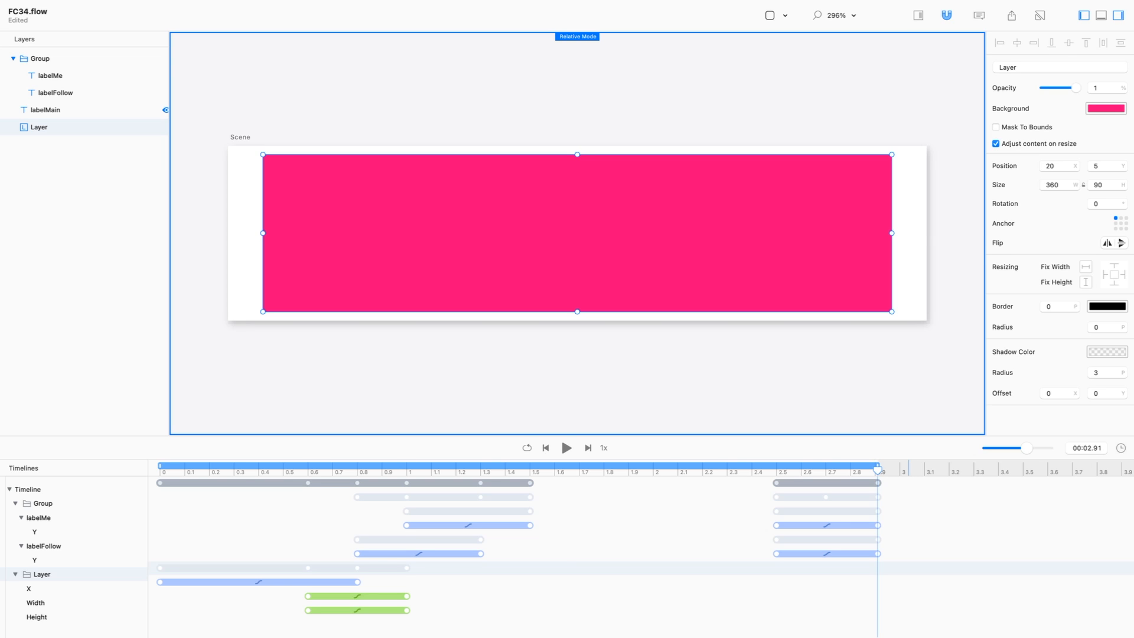
- Try a width of 0.01 for the pink Layer in Relative Mode, play the result, and undo the change
double_click(1052, 185)
text(0.01)
key(Return)
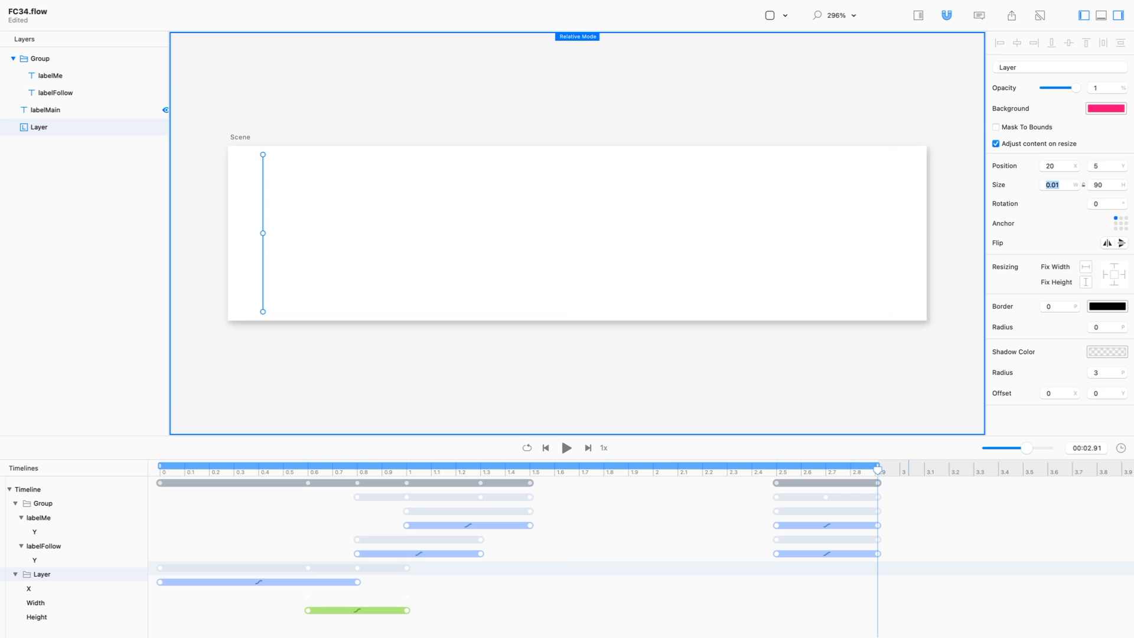
click(591, 372)
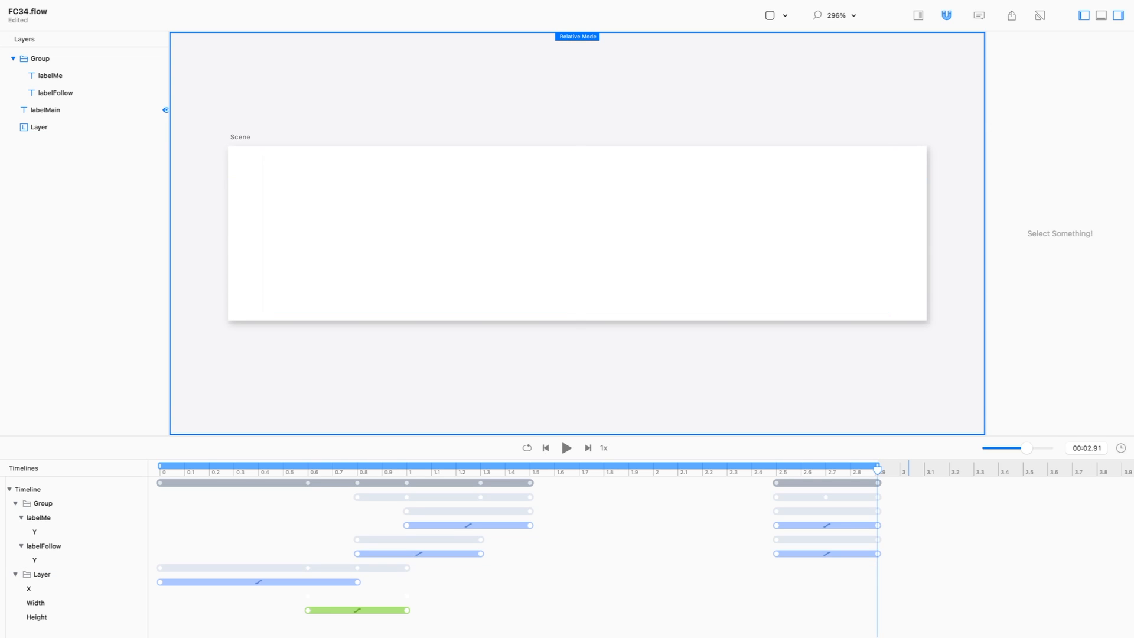
click(577, 233)
click(590, 372)
click(577, 233)
click(591, 372)
key(space)
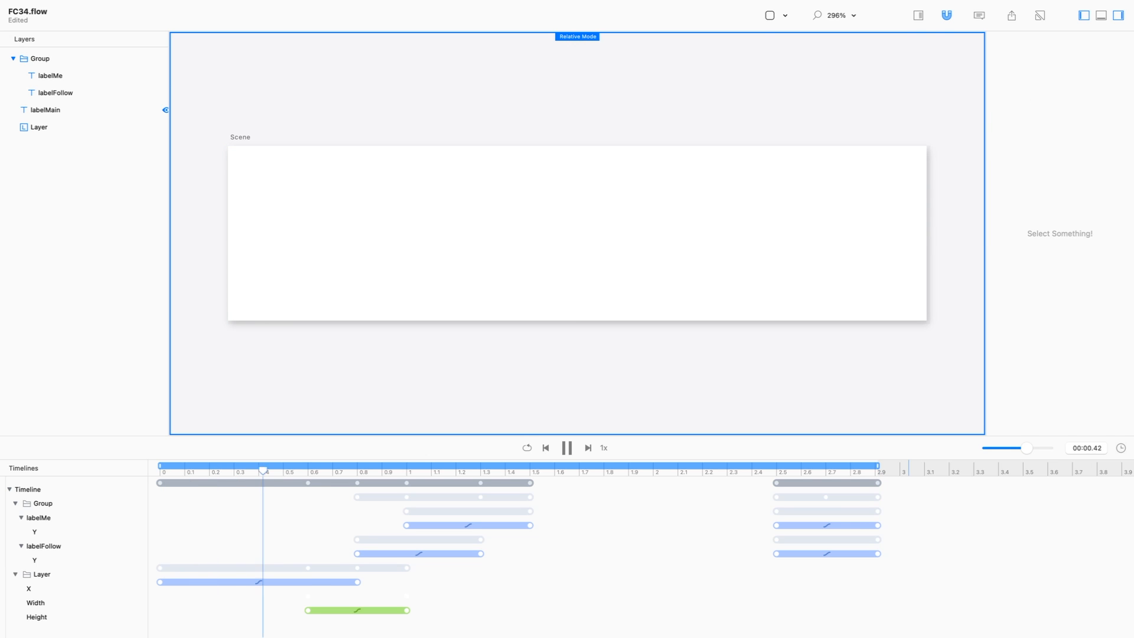
key(space)
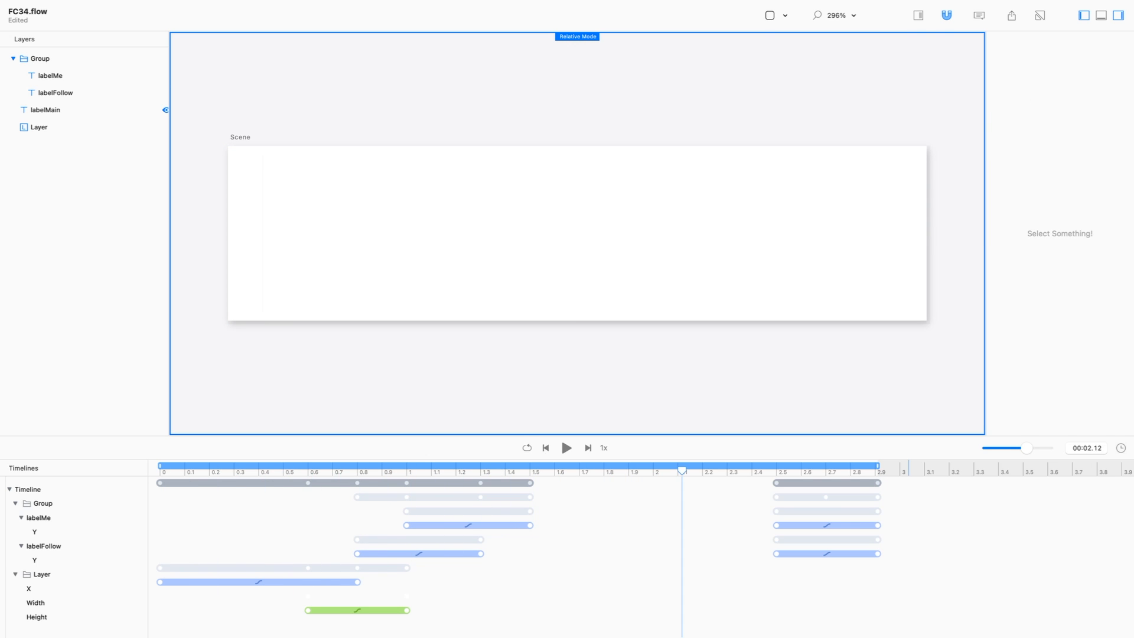
key(super+z)
key(super+z)
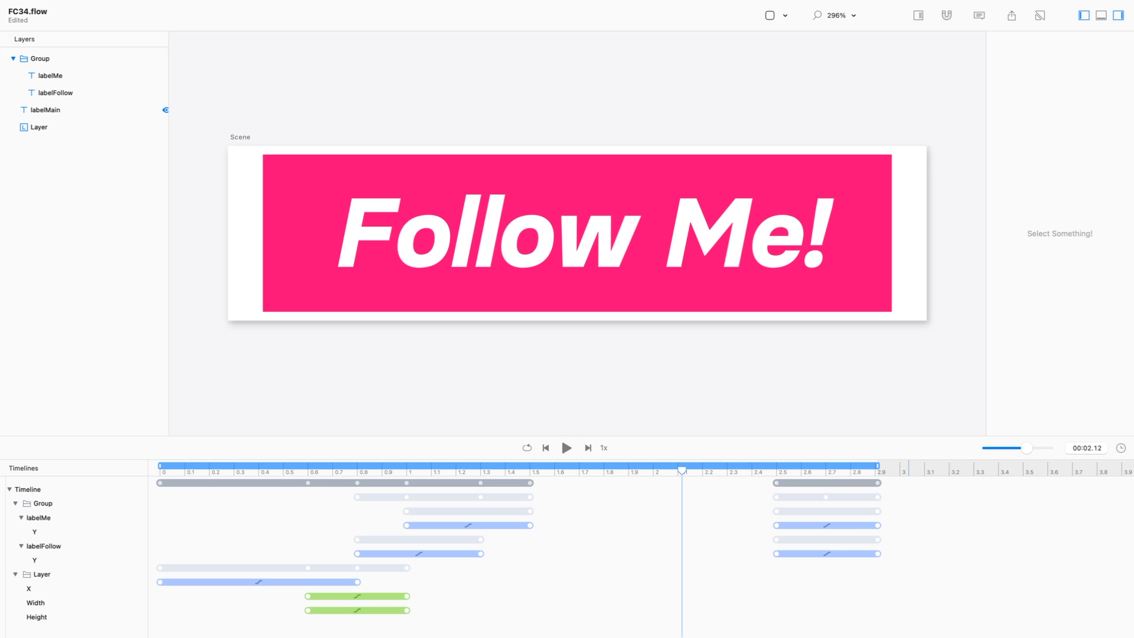
- Set the pink Layer's width to 0.01 at 2.91 seconds
click(851, 299)
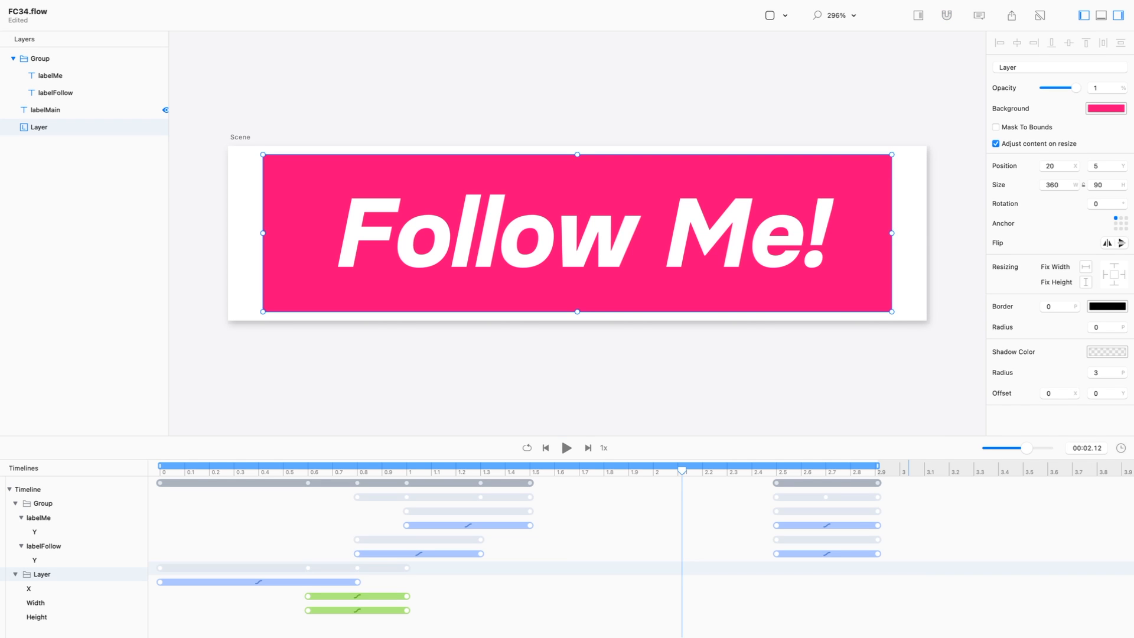
click(878, 471)
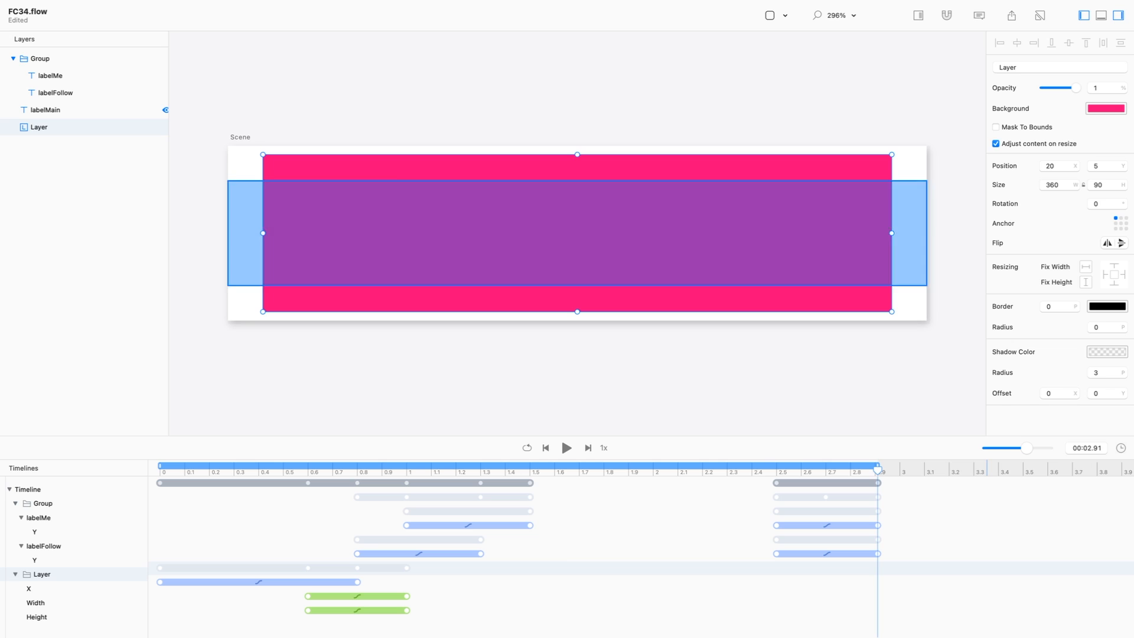
click(40, 58)
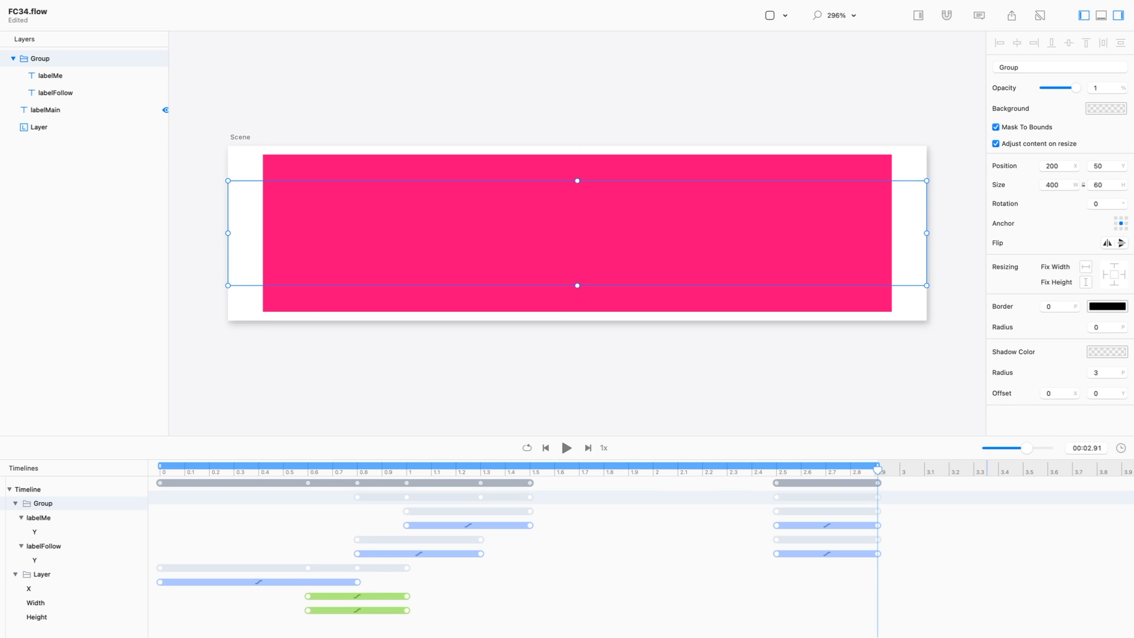
click(39, 126)
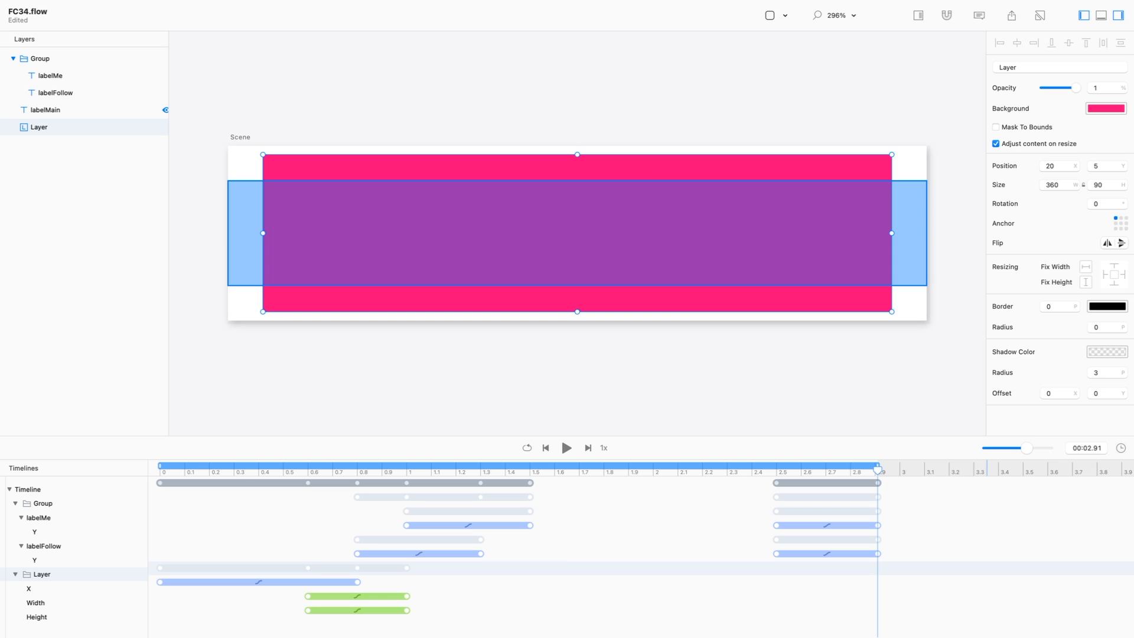
double_click(1053, 185)
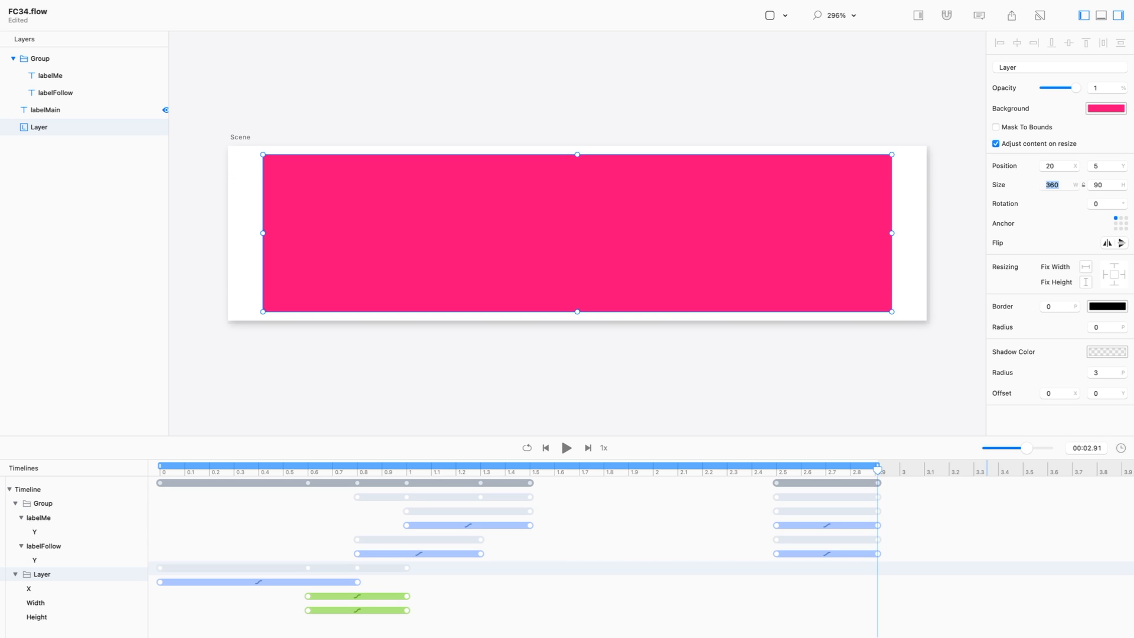
text(0.01)
key(Return)
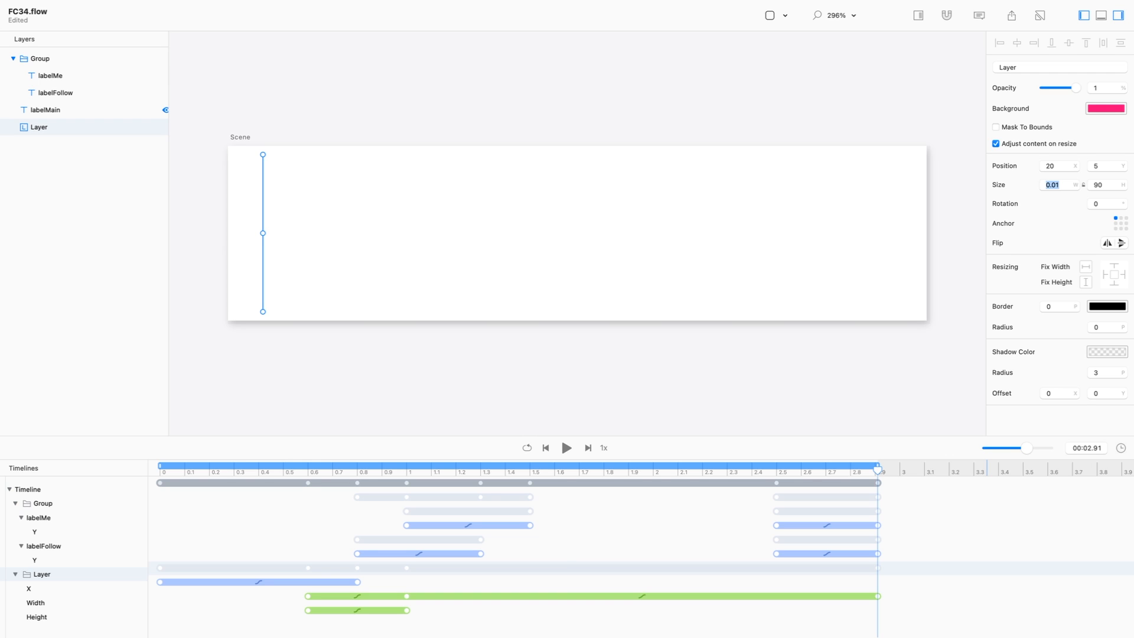
- Retime the pink Layer's closing Width animation to run from 2.91 to 3.32 seconds
click(1059, 185)
click(406, 596)
mouse_move(406, 596)
mouse_down()
mouse_move(838, 596)
mouse_move(817, 596)
mouse_move(944, 611)
mouse_up()
key(super+z)
drag(776, 596, 878, 596)
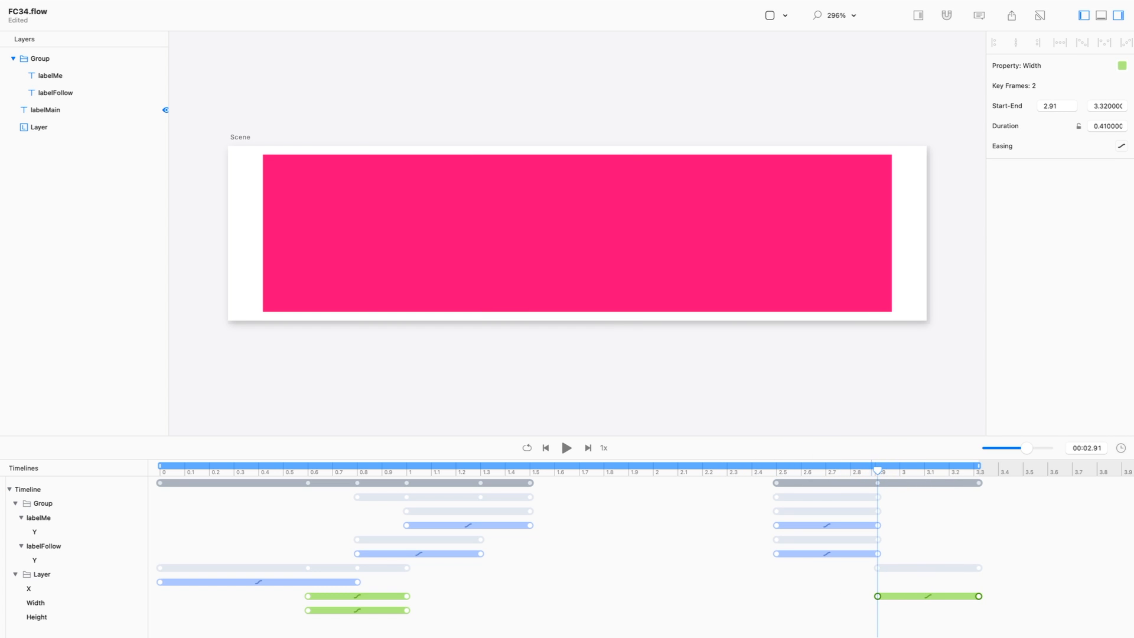
- Set the pink Layer's opacity to 0 at the end of its closing Width animation, at 3.32 seconds
drag(877, 471, 978, 471)
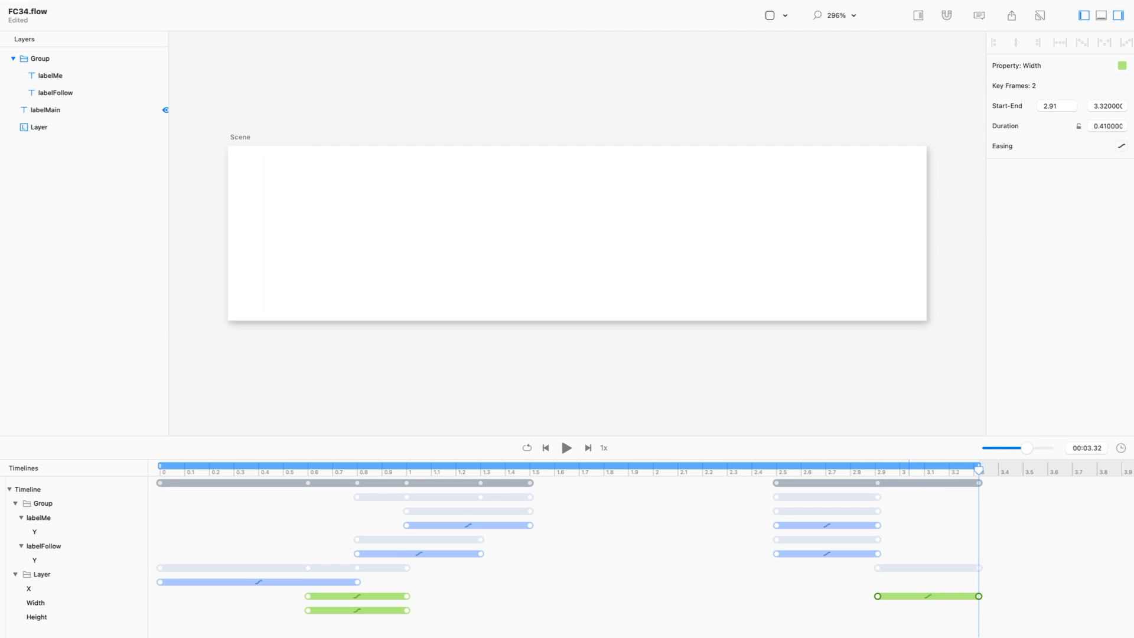
drag(292, 93, 246, 177)
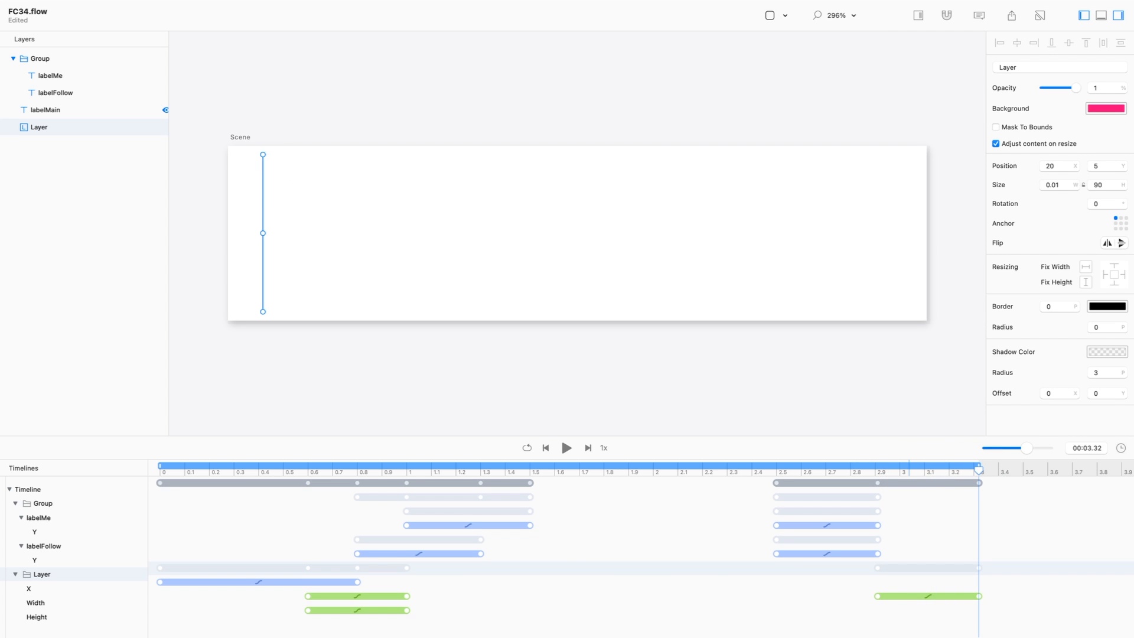
double_click(1096, 88)
text(0)
key(Return)
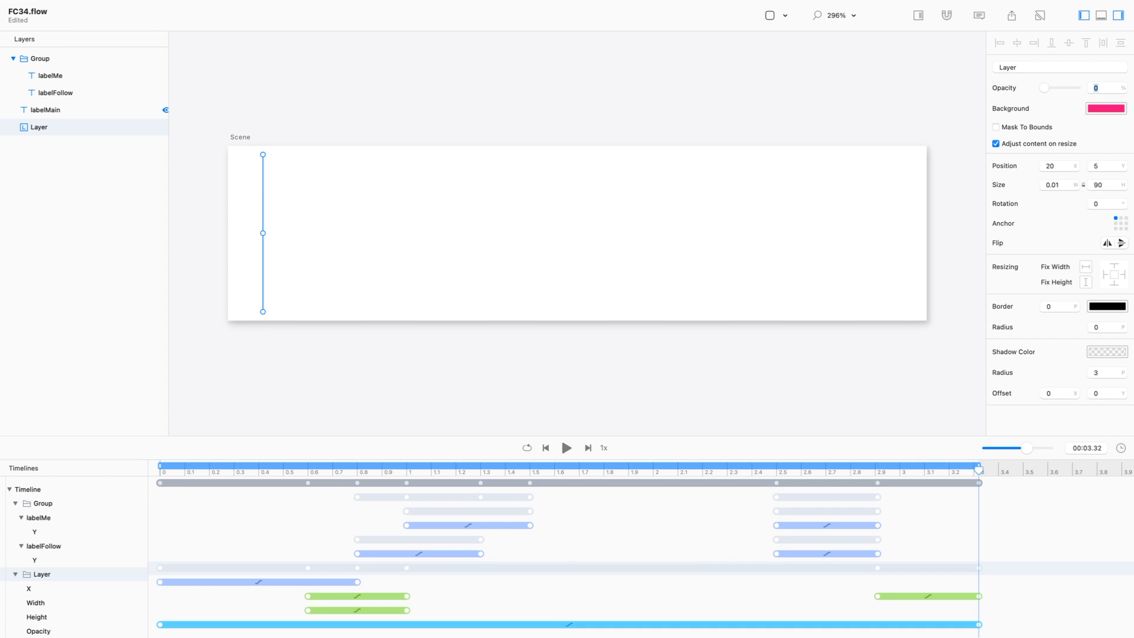
- Apply Step easing of the Right type to the pink Layer's Opacity animation and close the easing chooser
click(160, 624)
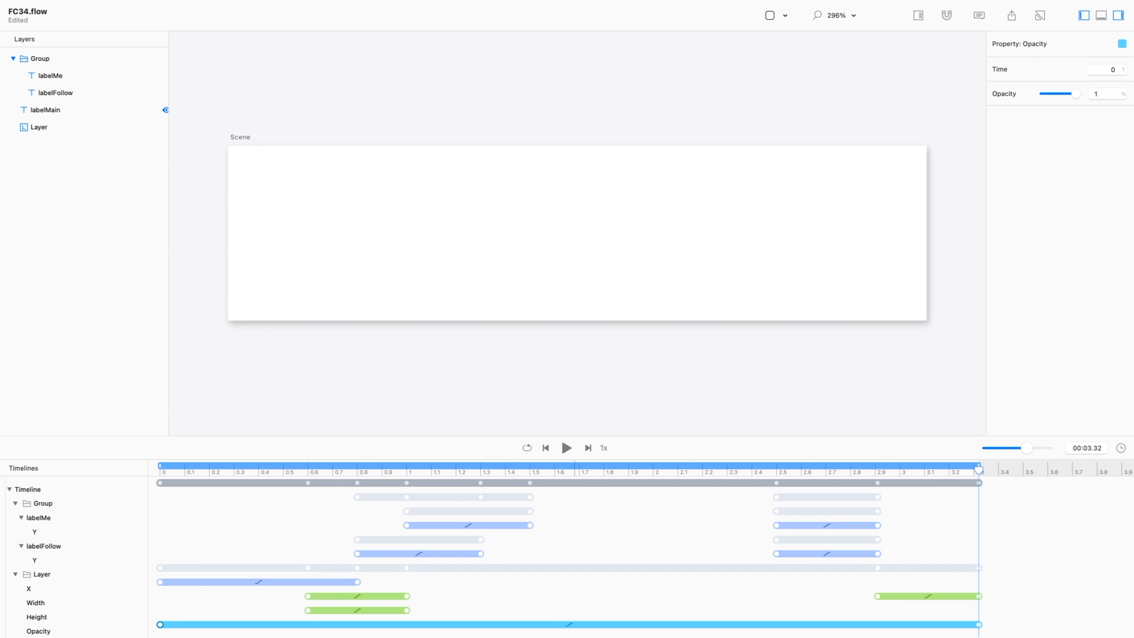
click(570, 625)
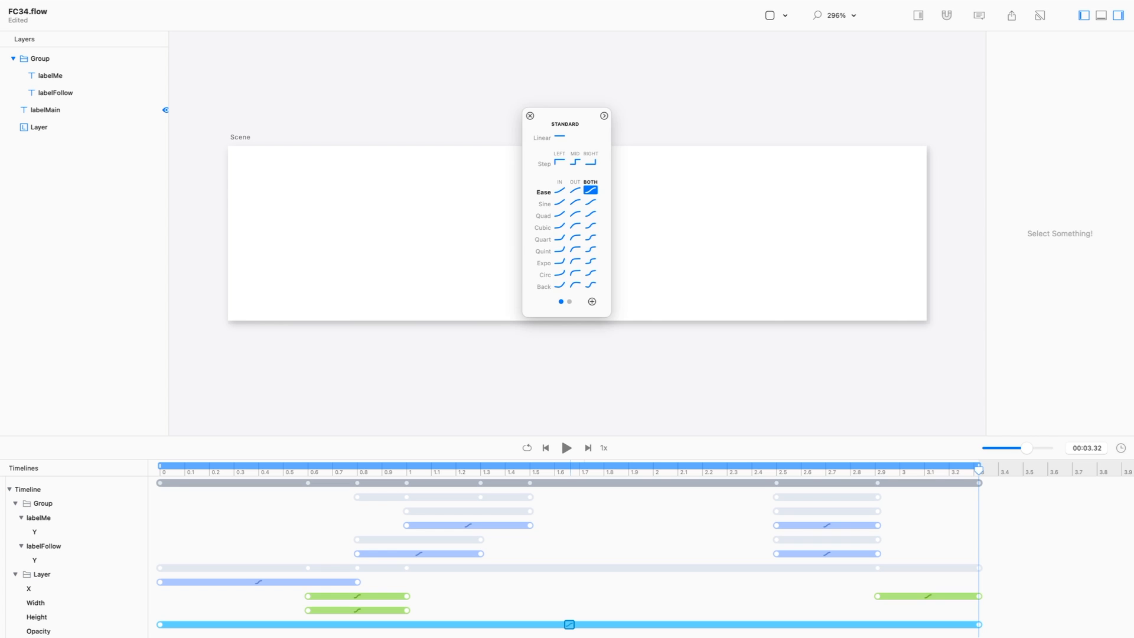
click(590, 161)
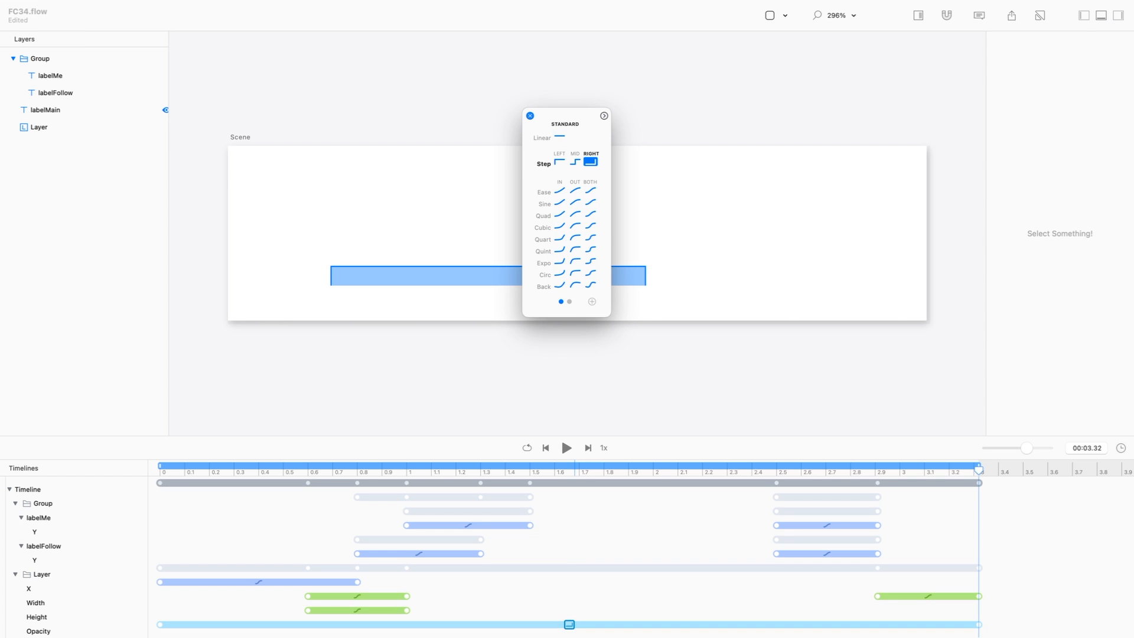
click(530, 116)
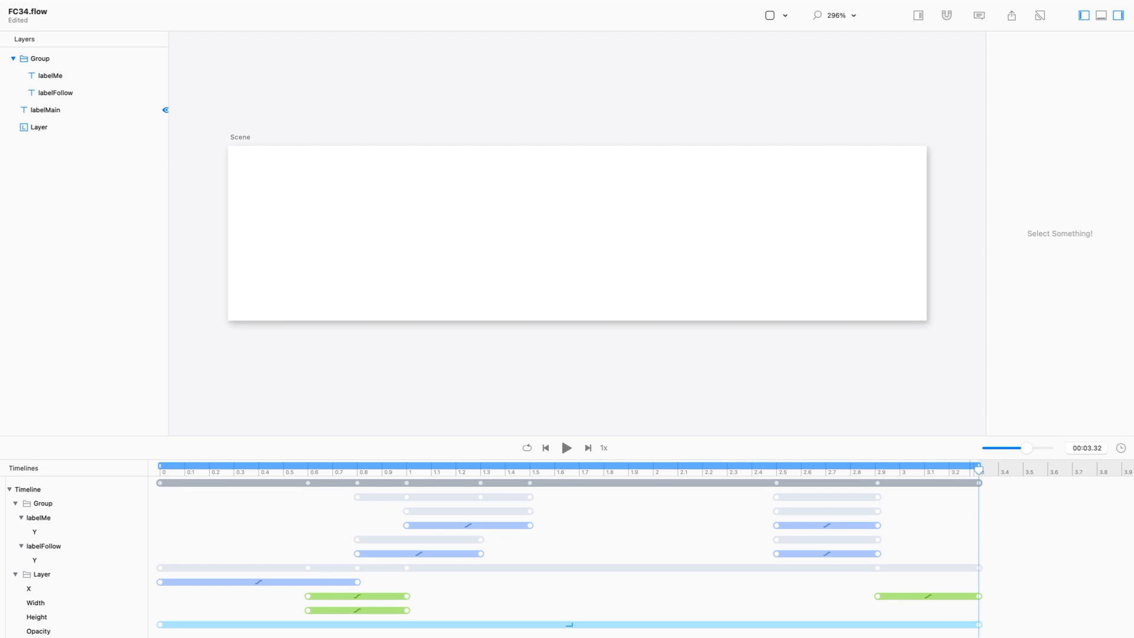
- Set the time of the pink Layer's final Opacity keyframe to 3.29 seconds
drag(979, 624, 976, 624)
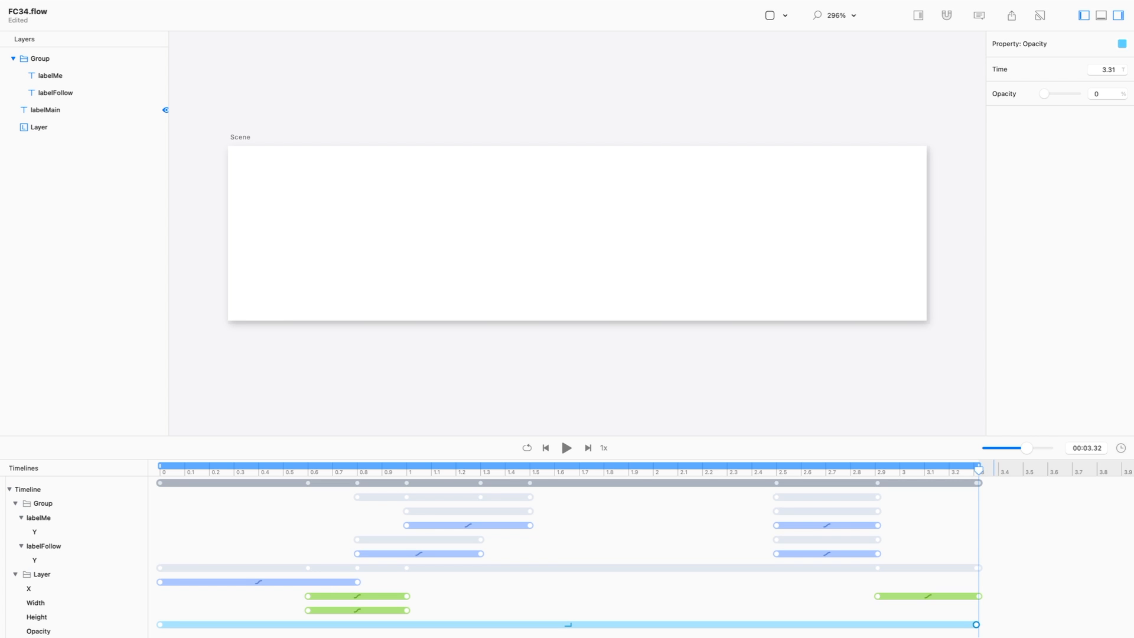
click(1010, 591)
click(976, 625)
key(BackSpace)
key(BackSpace)
text(29)
key(Return)
- Set the time of the pink Layer's final Width keyframe to 3.3 seconds
click(979, 597)
drag(1116, 70, 1111, 70)
key(BackSpace)
key(Return)
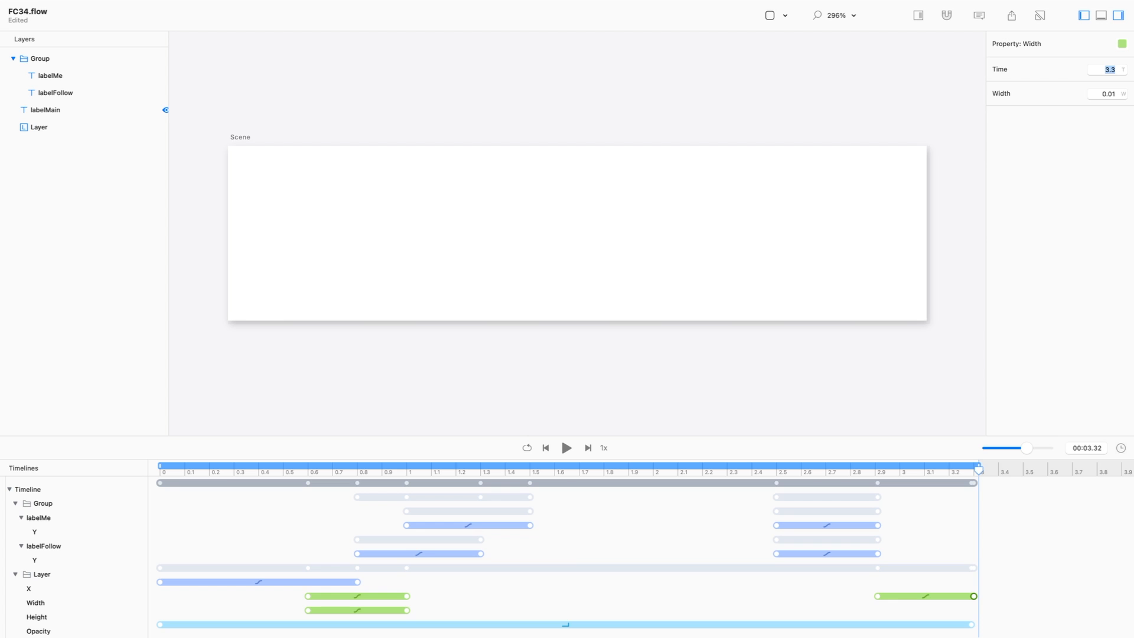
- Set the timeline length to 3.3 seconds with the Expand option and play the whole animation
click(1121, 448)
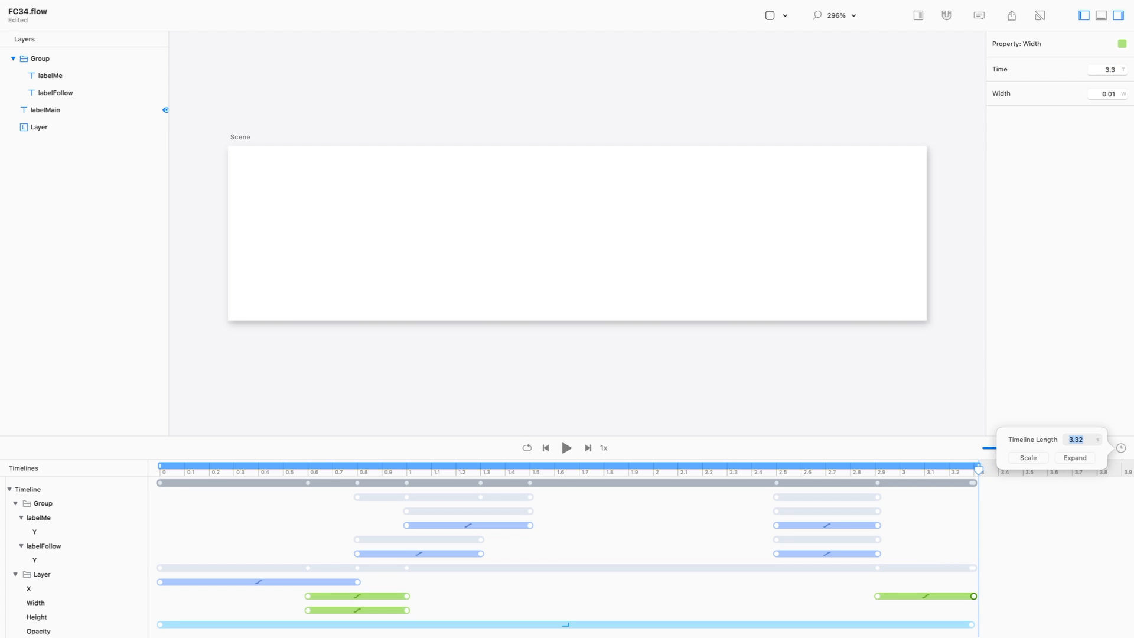
text(3.3)
key(Tab)
key(Tab)
key(space)
key(Escape)
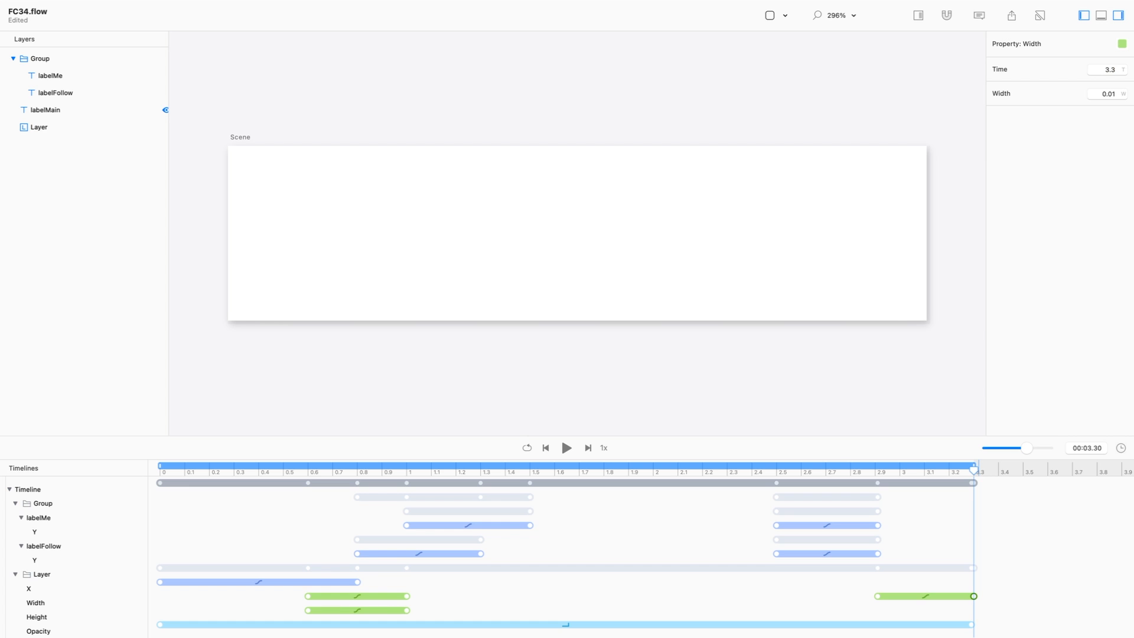
key(space)
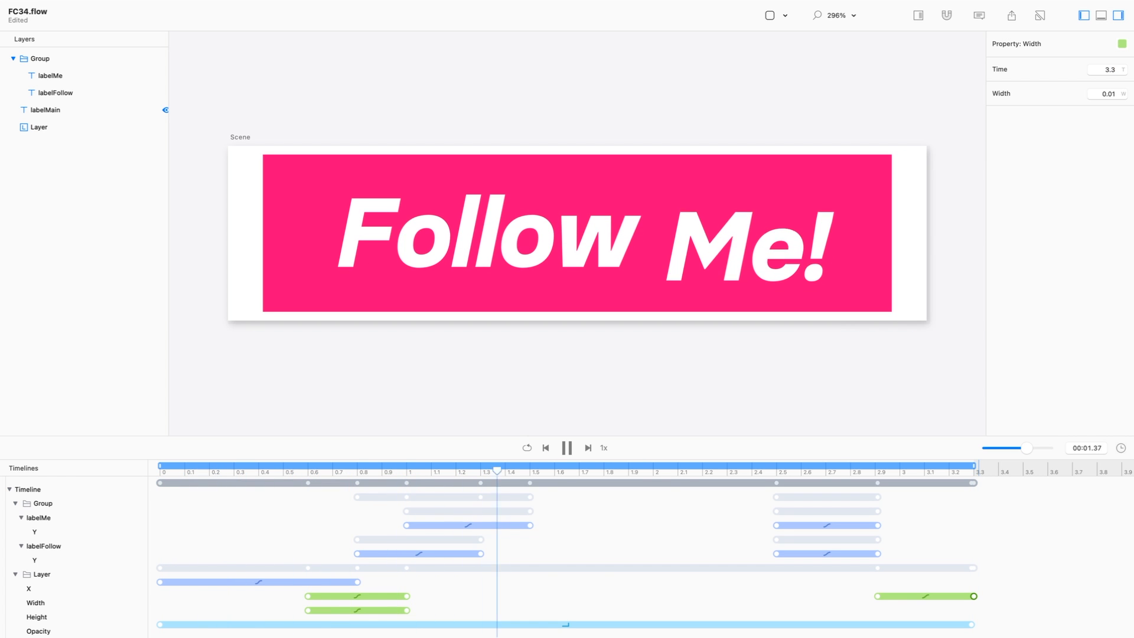
- Pause playback, return the playhead to 0 seconds, and try moving the pink Layer up to Y 0 with Relative Mode off
key(space)
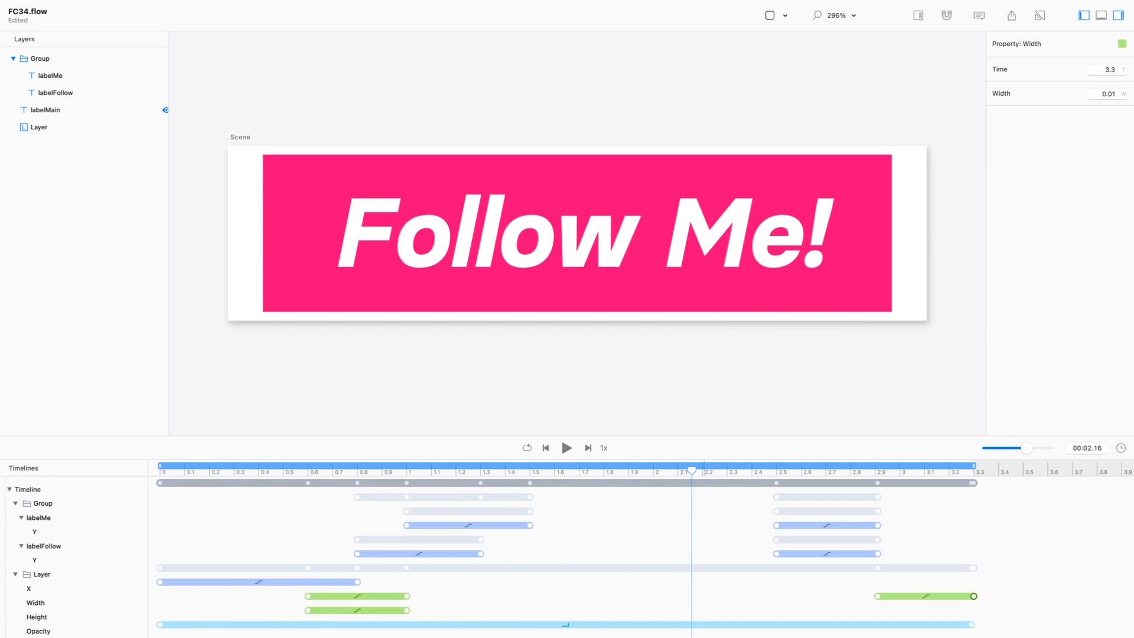
drag(691, 469, 160, 470)
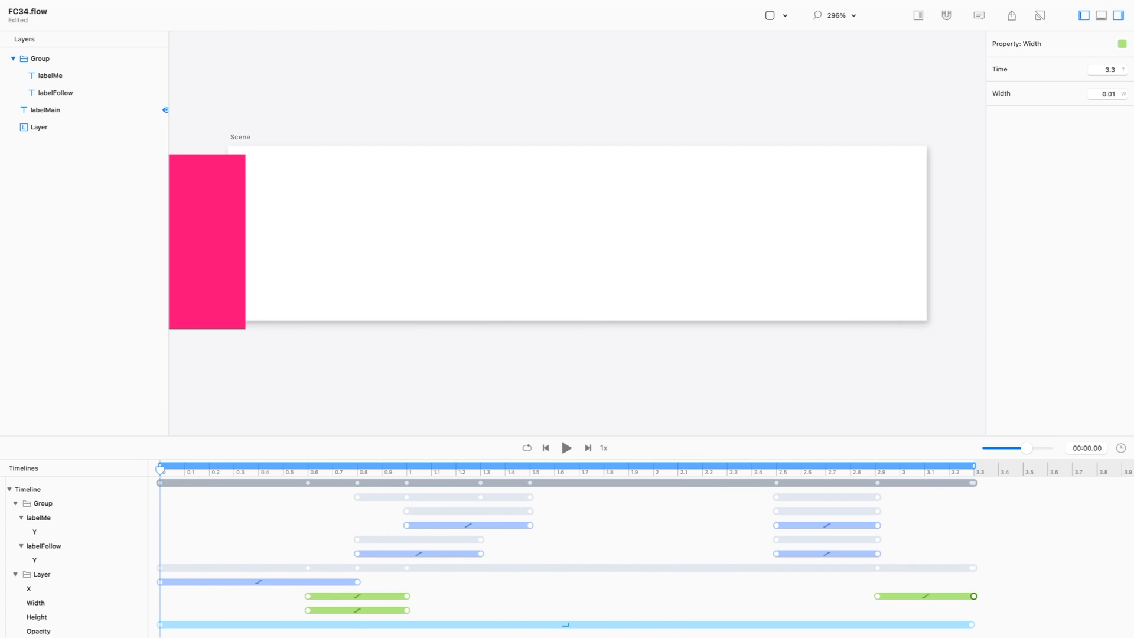
key(r)
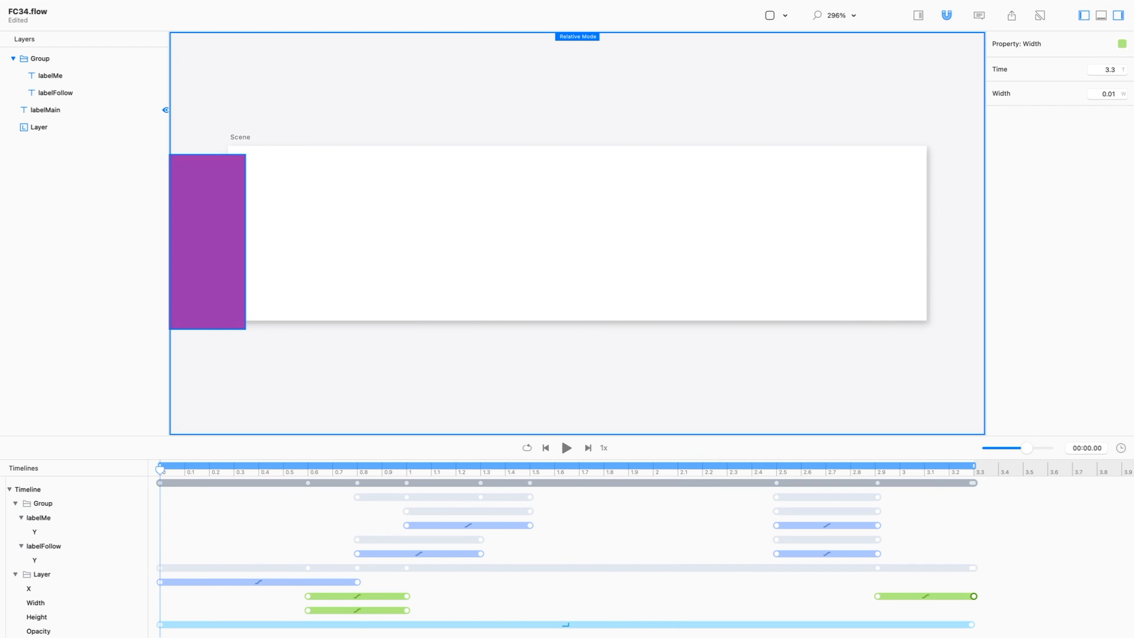
key(r)
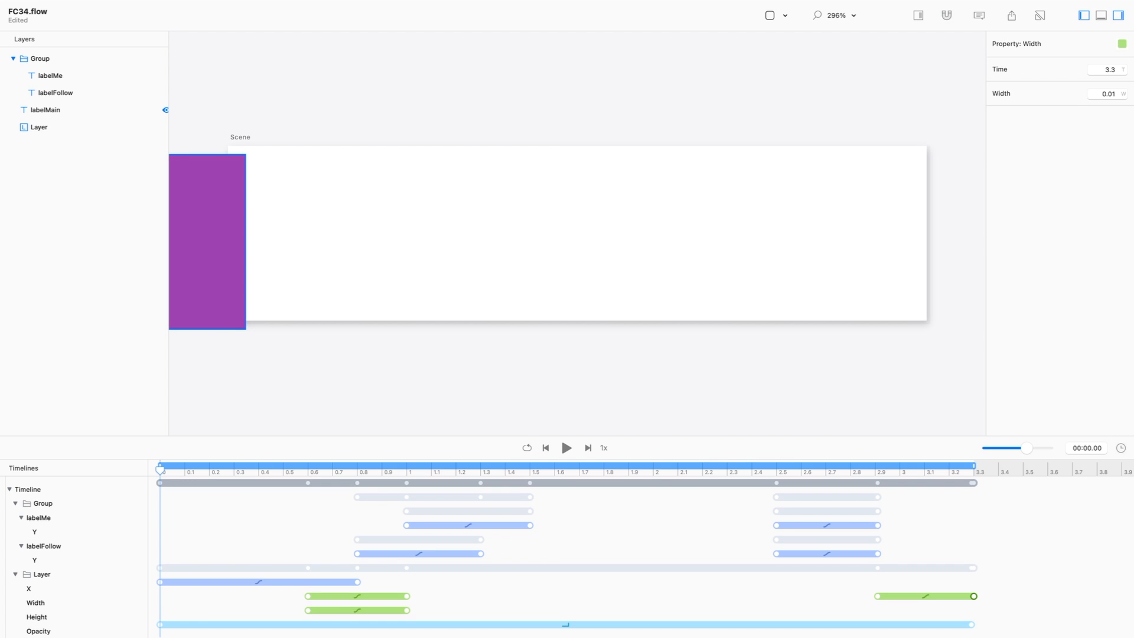
click(207, 242)
drag(206, 242, 206, 233)
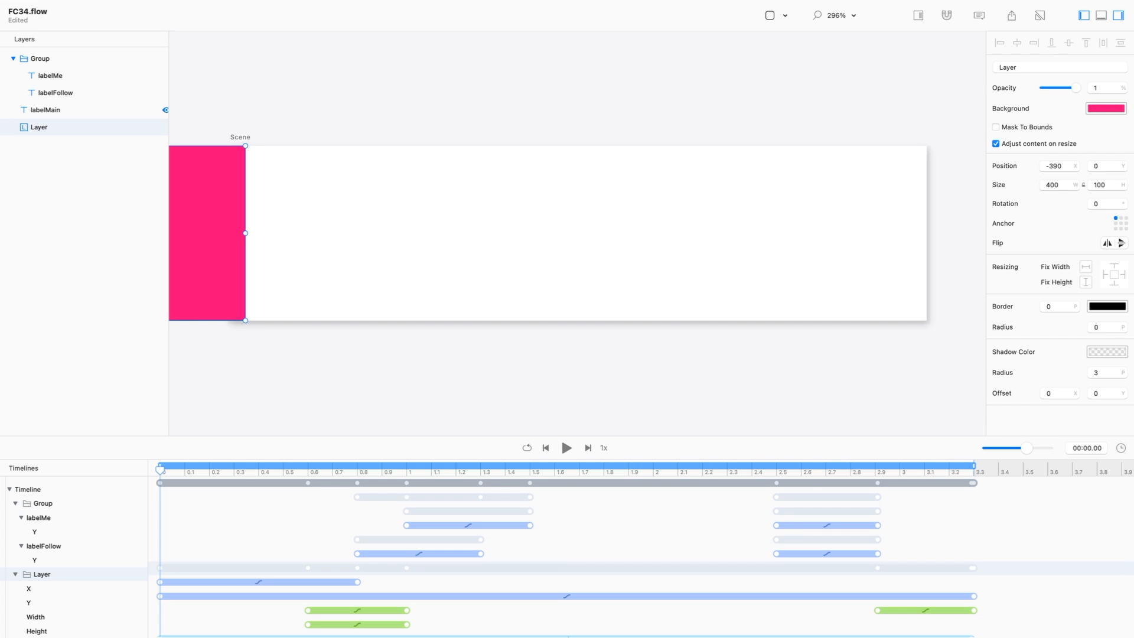
- Remove the Y animation from the pink Layer's timeline
click(974, 596)
key(Delete)
key(space)
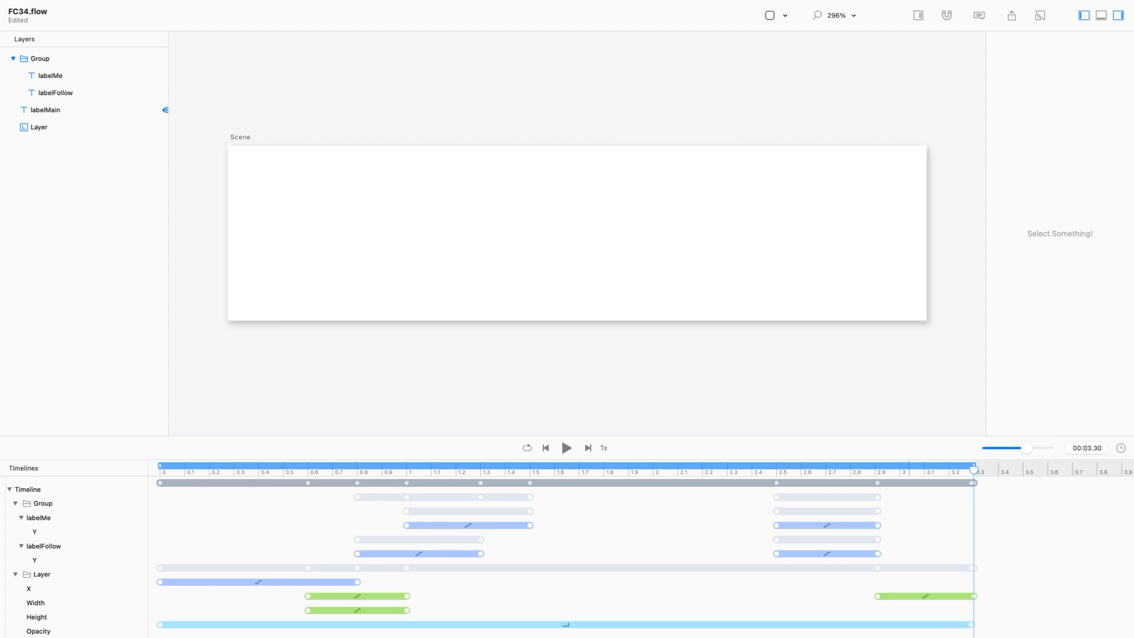
click(909, 553)
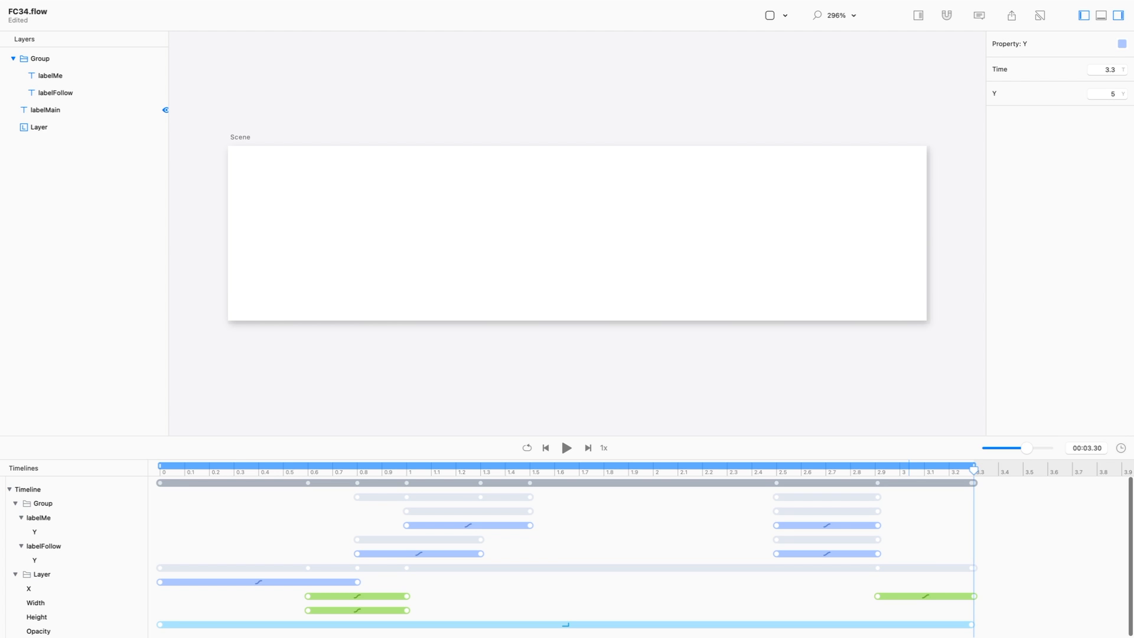
- Turn on Relative Mode and set the pink Layer's anchor to the middle of its left edge
key(space)
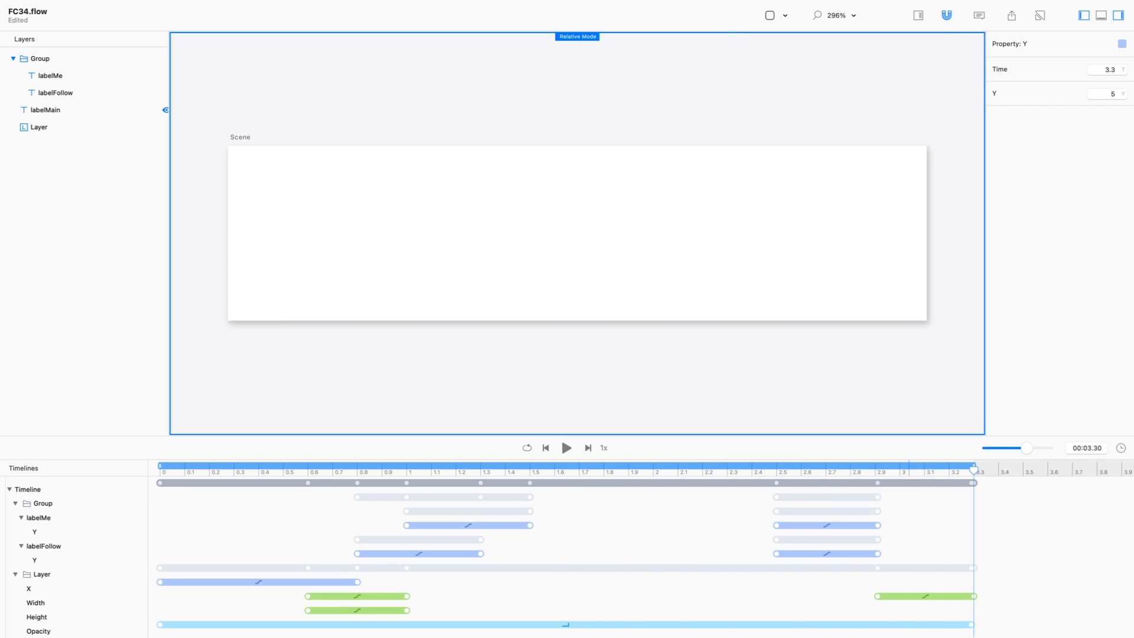
click(908, 378)
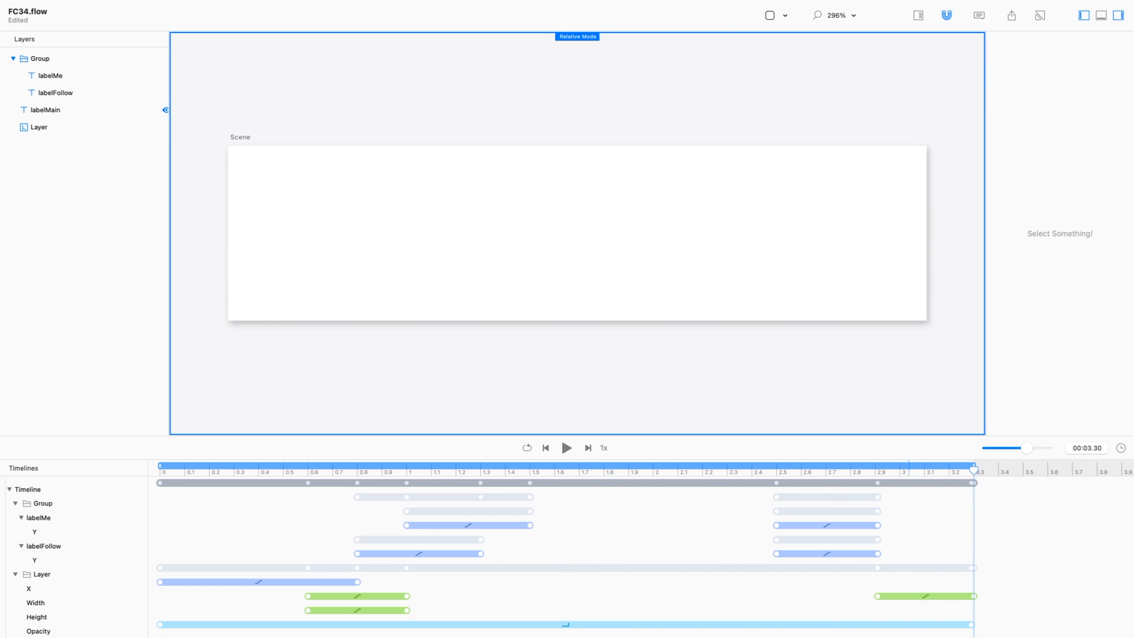
click(40, 127)
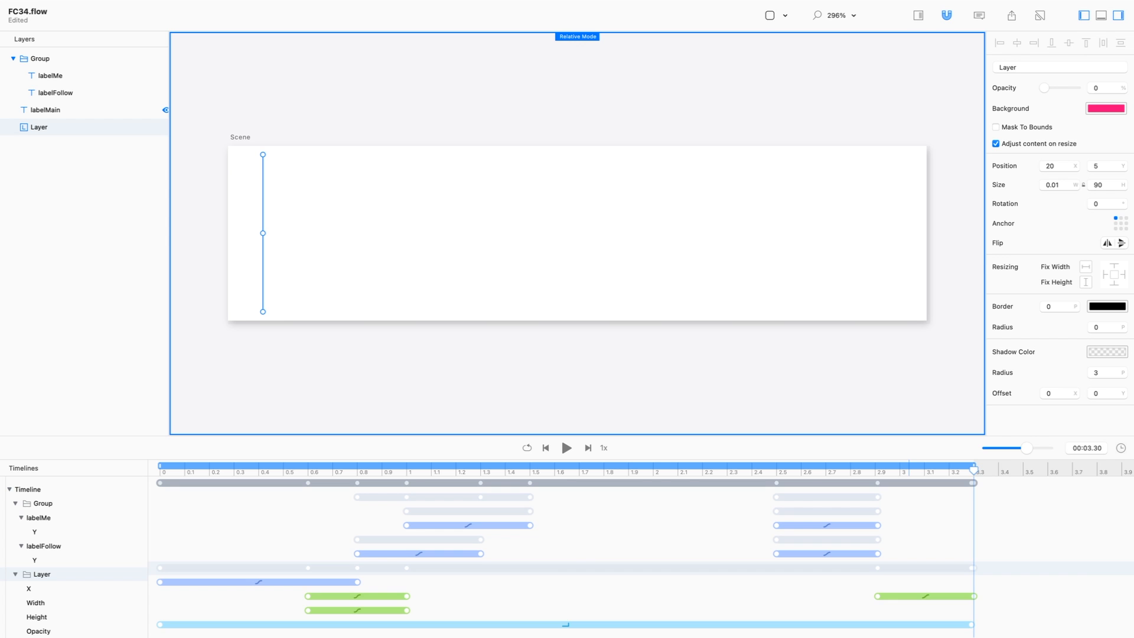
click(1115, 223)
key(space)
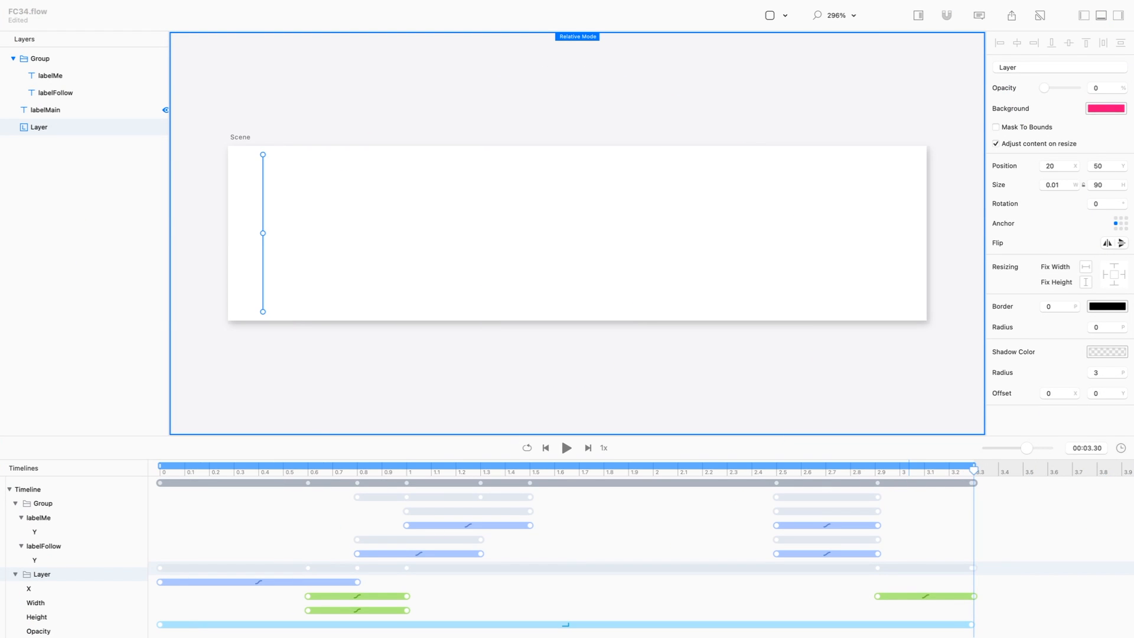
key(space)
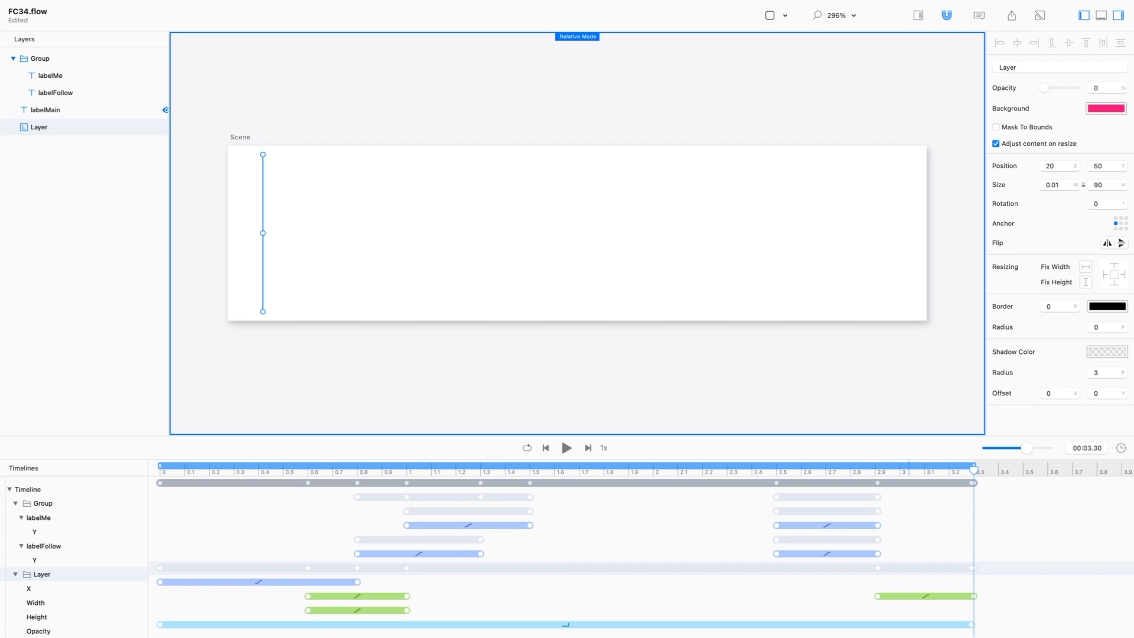
- Make the Scene's background transparent by setting its colour opacity to 0%, and close the colour picker
key(Escape)
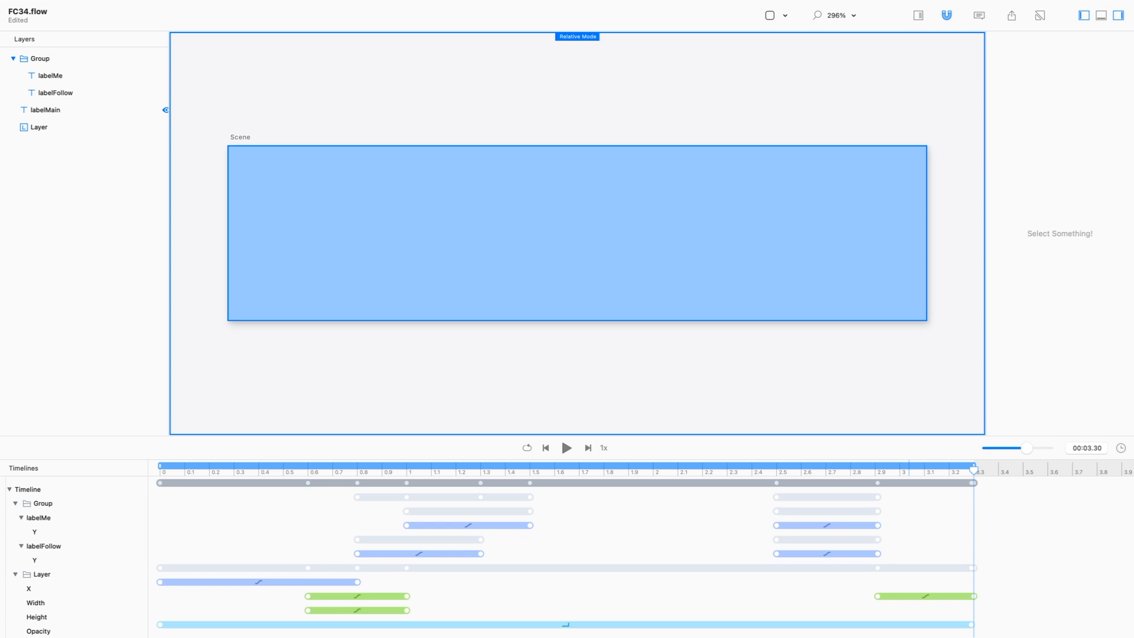
click(577, 233)
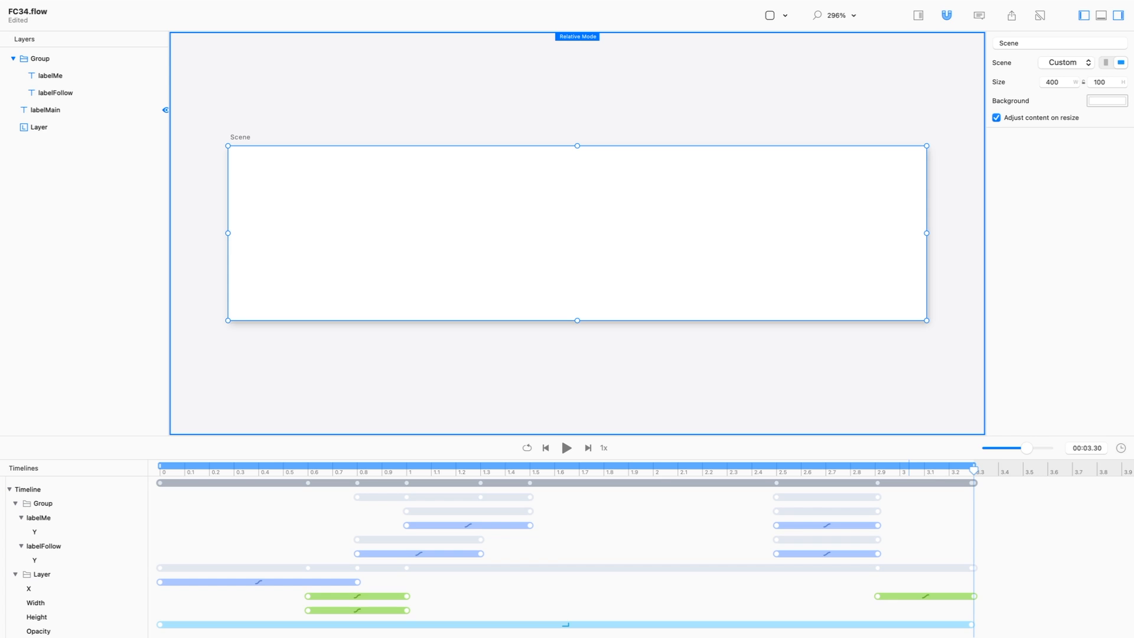
click(1106, 100)
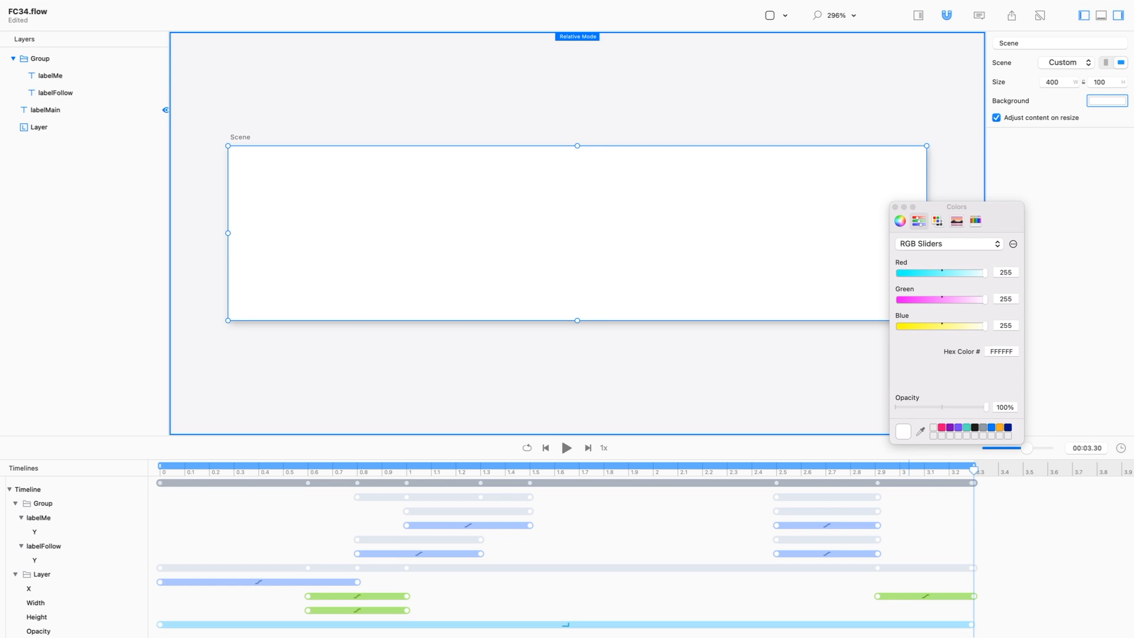
double_click(1005, 407)
text(0)
key(Return)
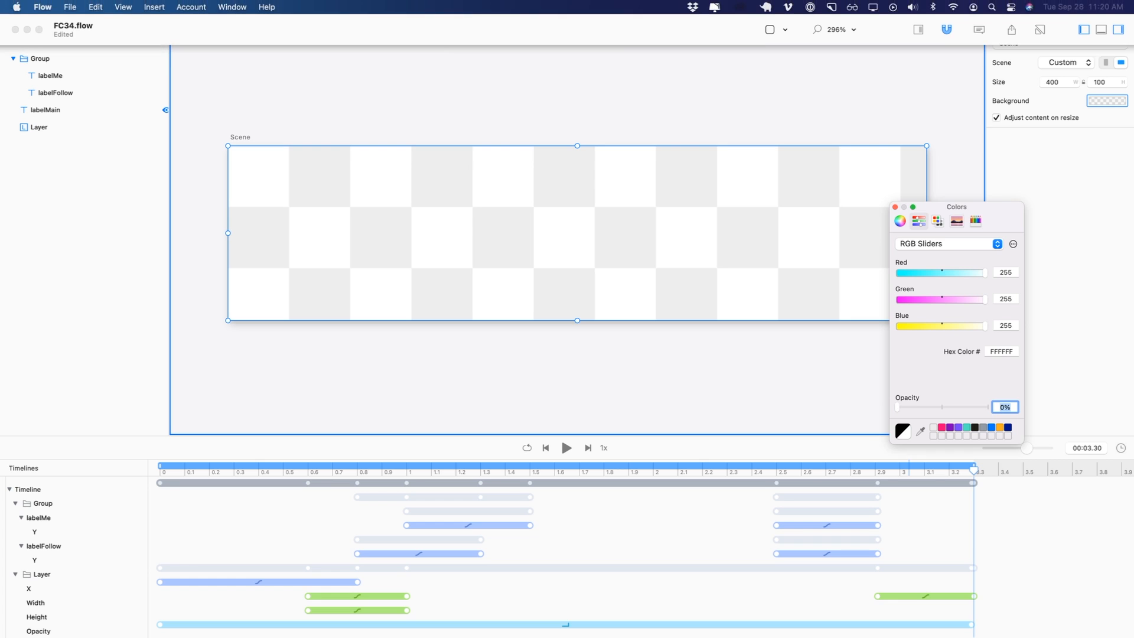
click(577, 16)
click(895, 206)
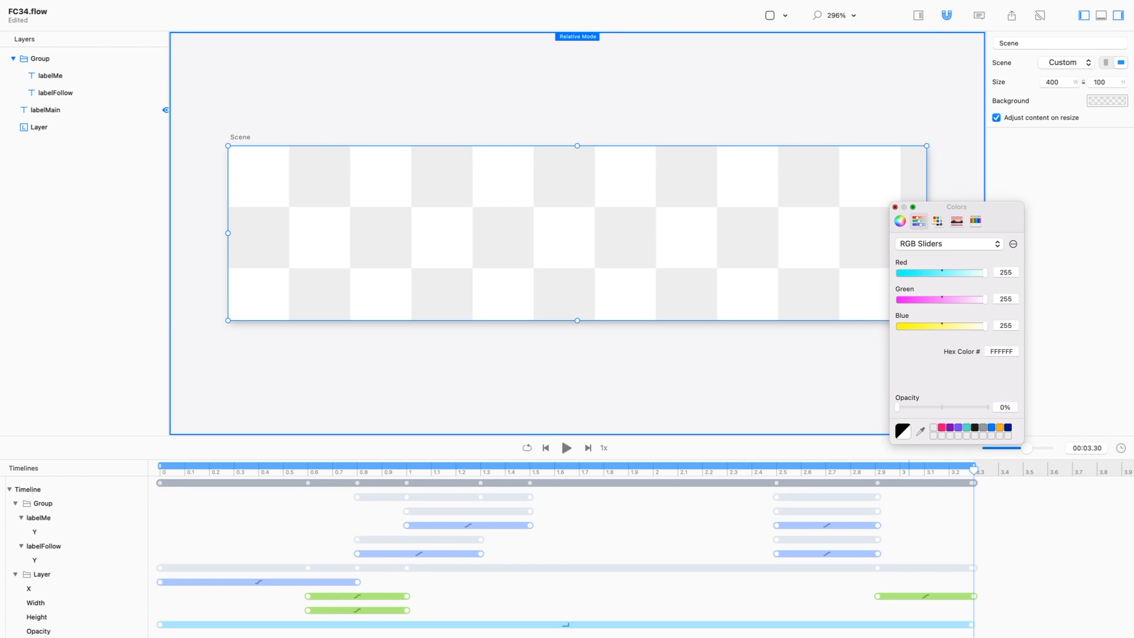
key(space)
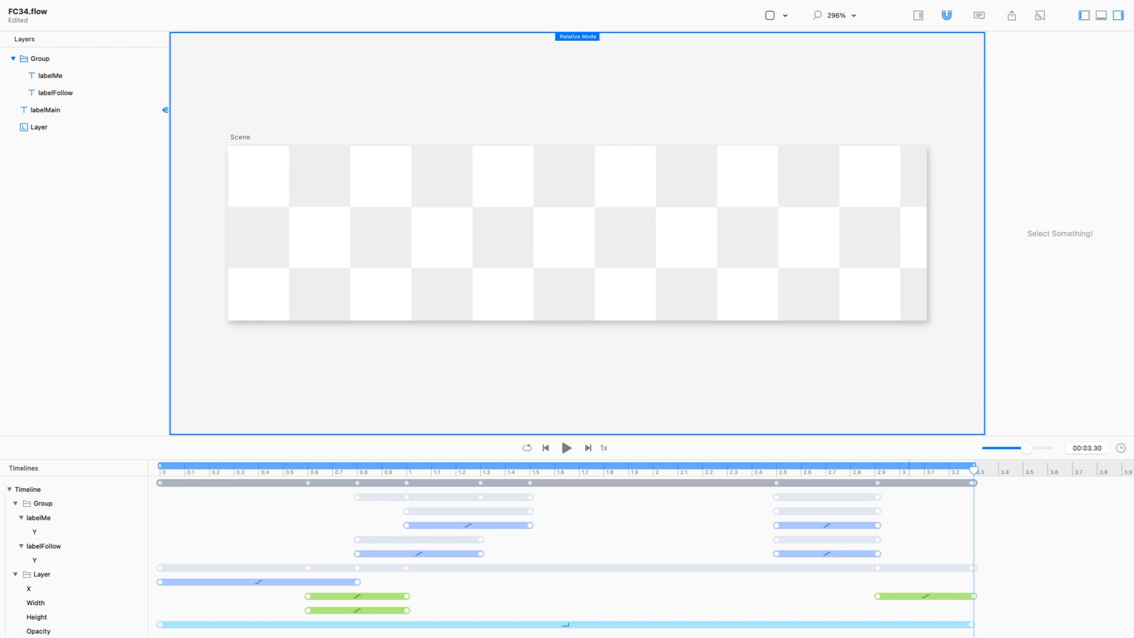
- Export the animation to the Desktop as followMe.mov at 1× scale, replacing the existing file
key(super+e)
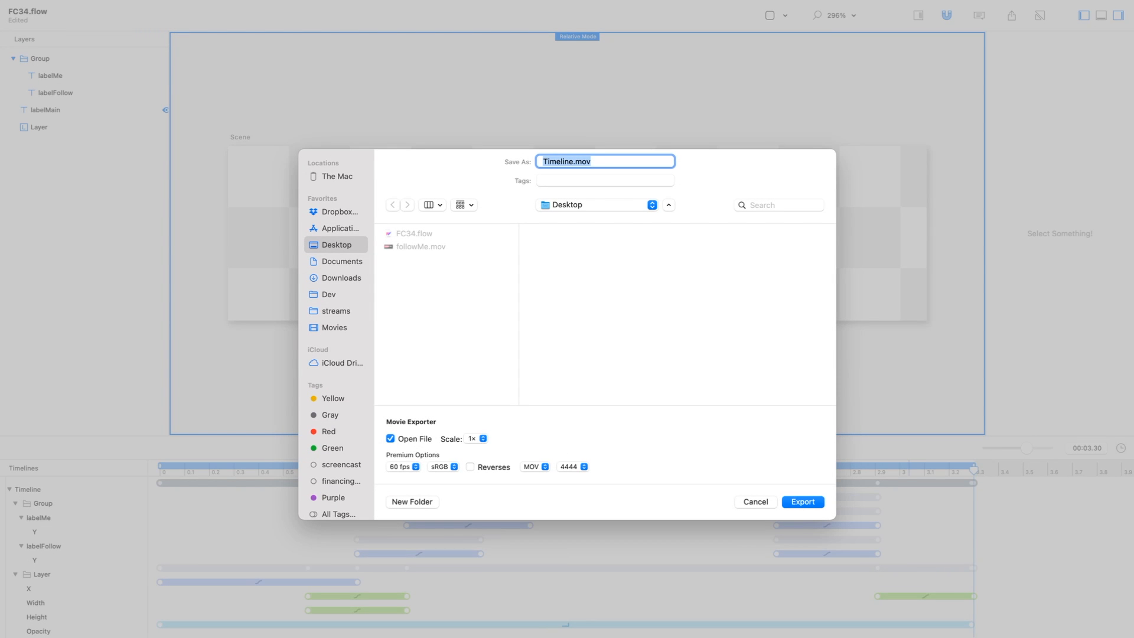
text(followMe)
key(Return)
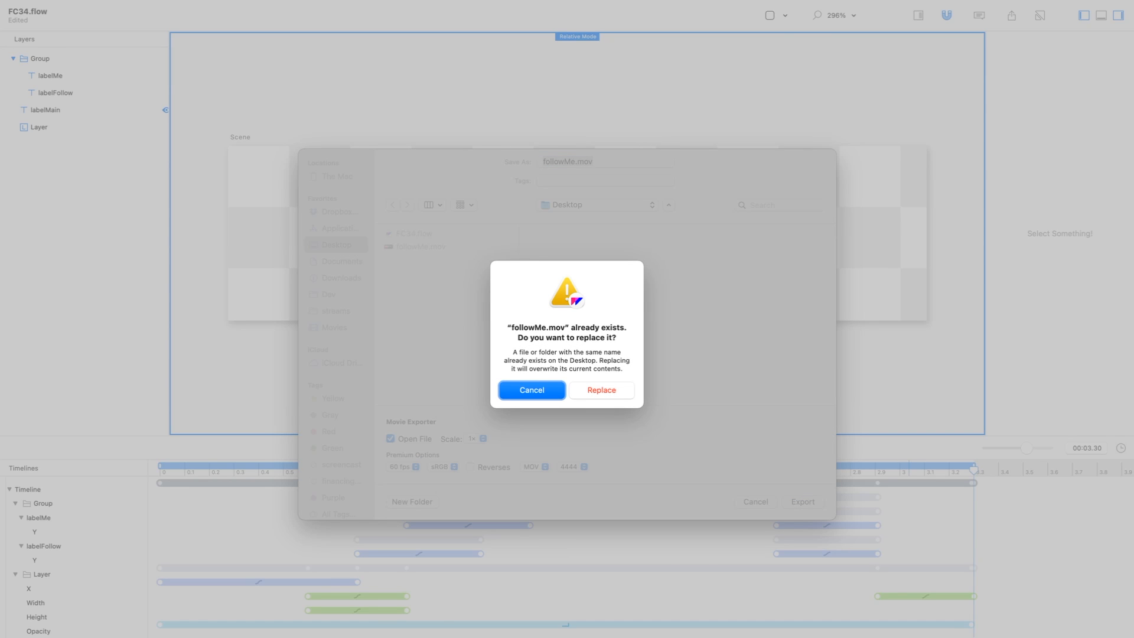
key(super+r)
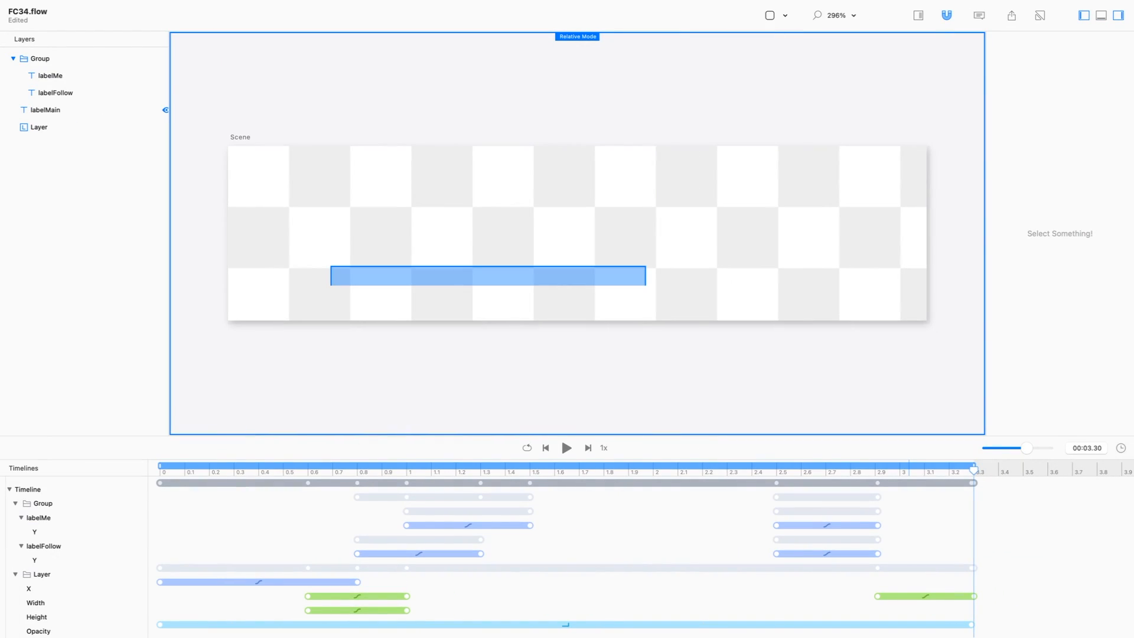
- Export the animation to the Desktop as followMe.mov at 2× scale, replacing the existing file
key(super+e)
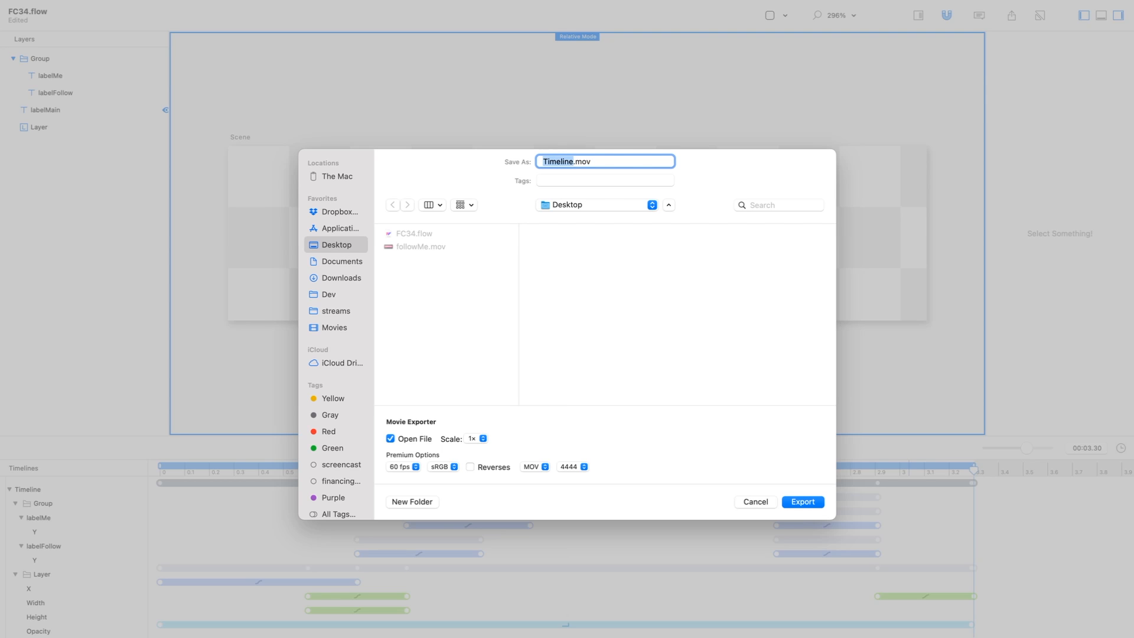
text(followMe)
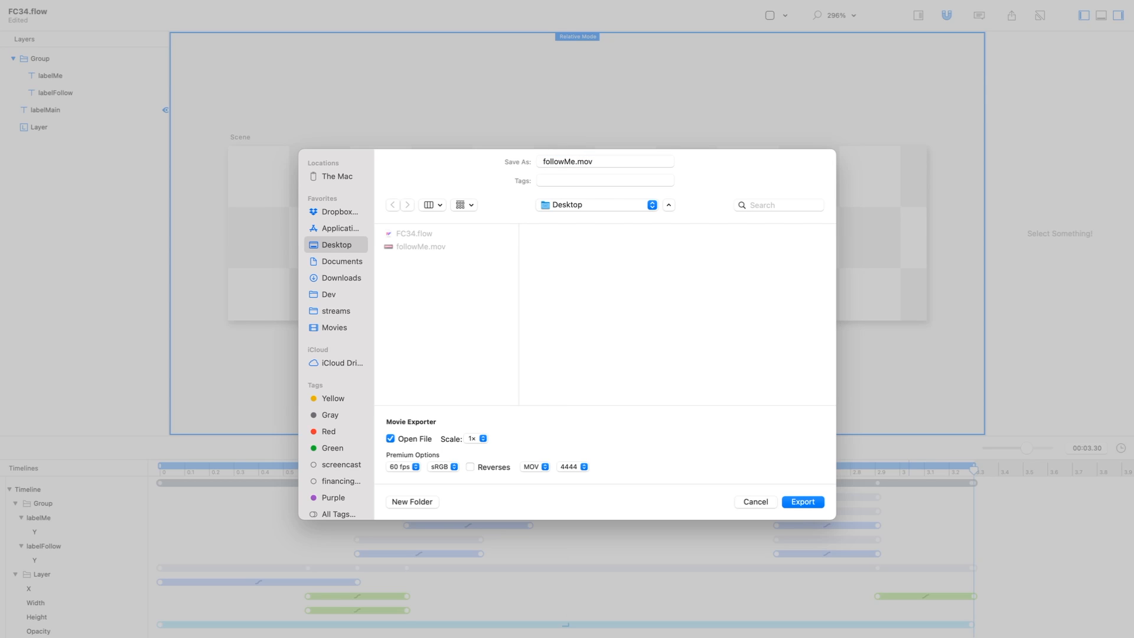
click(475, 439)
click(472, 450)
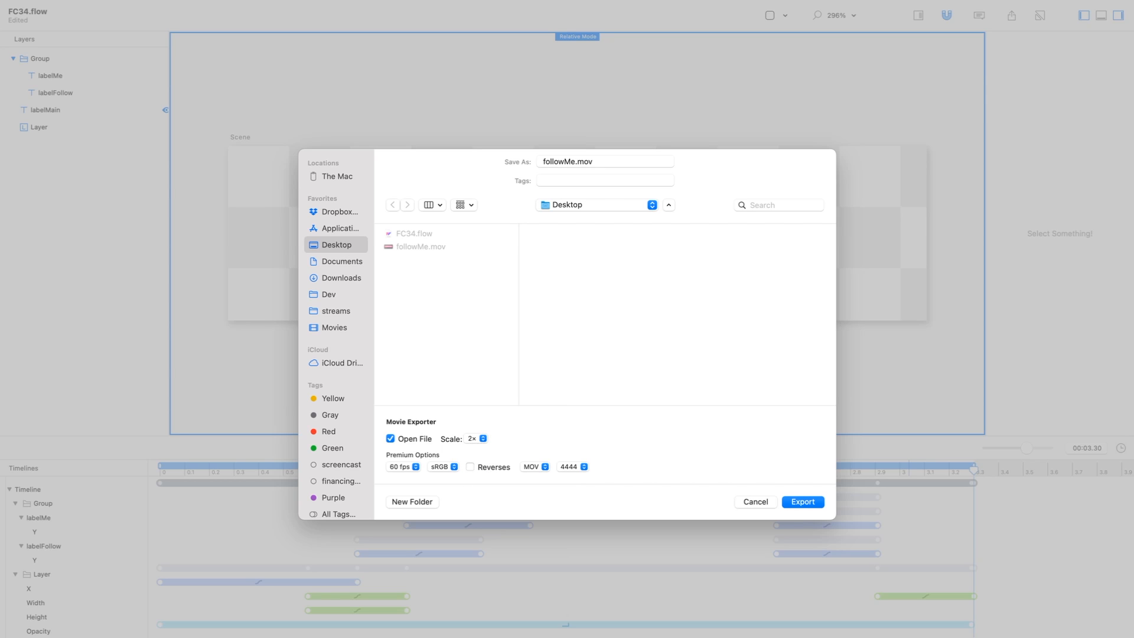
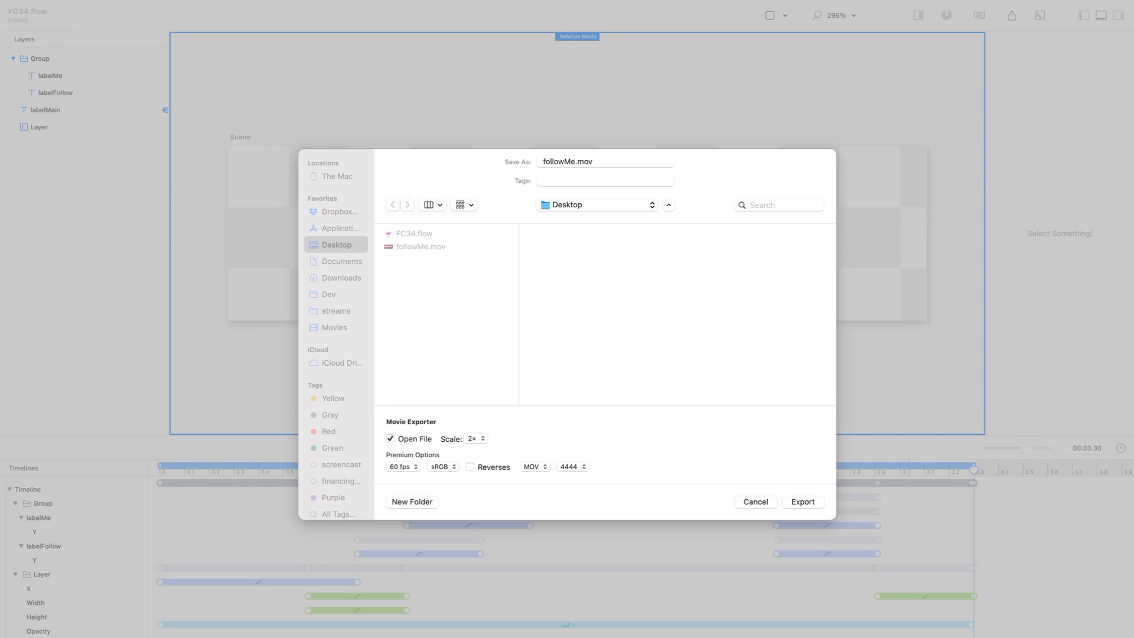
key(Return)
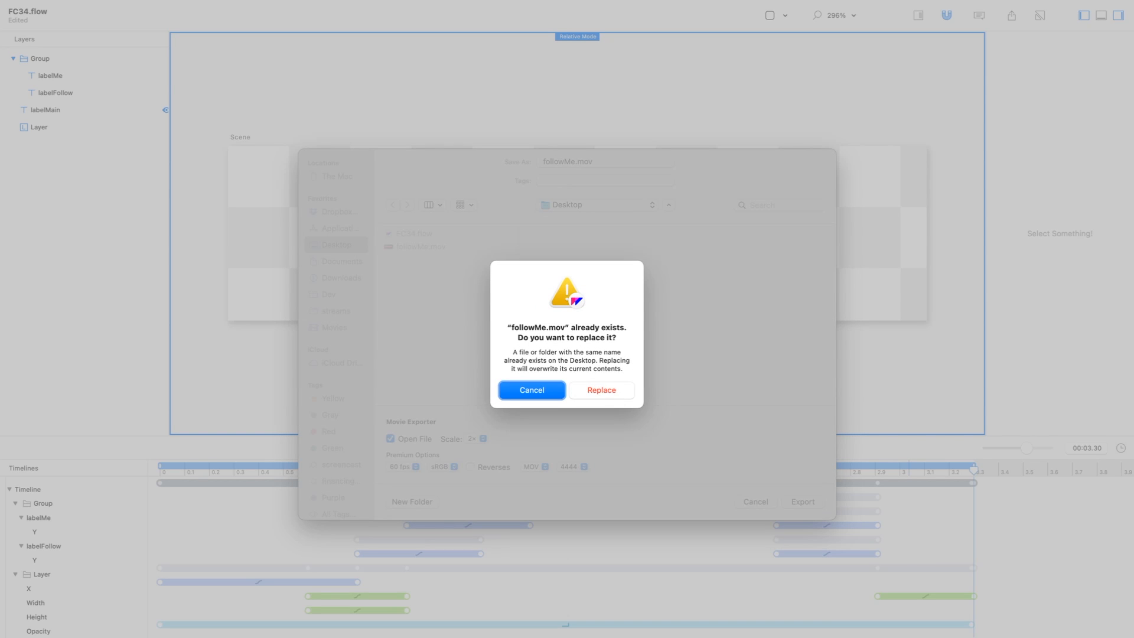
key(super+r)
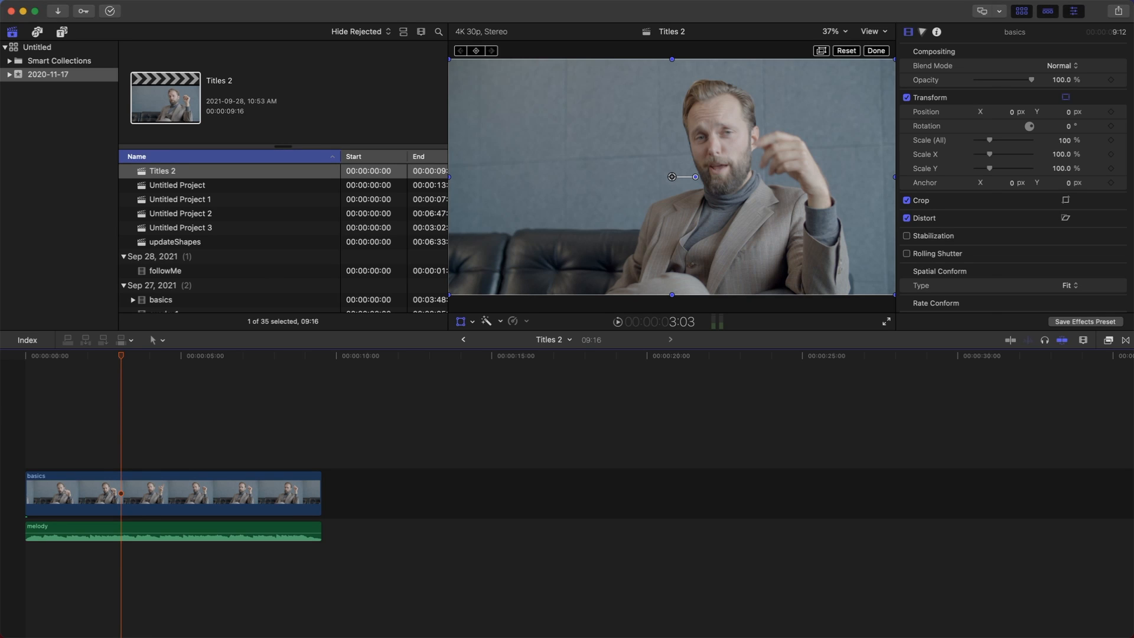
- In Final Cut Pro, import followMe.mov from the Desktop into the 2020-11-17 event
key(super+i)
click(310, 422)
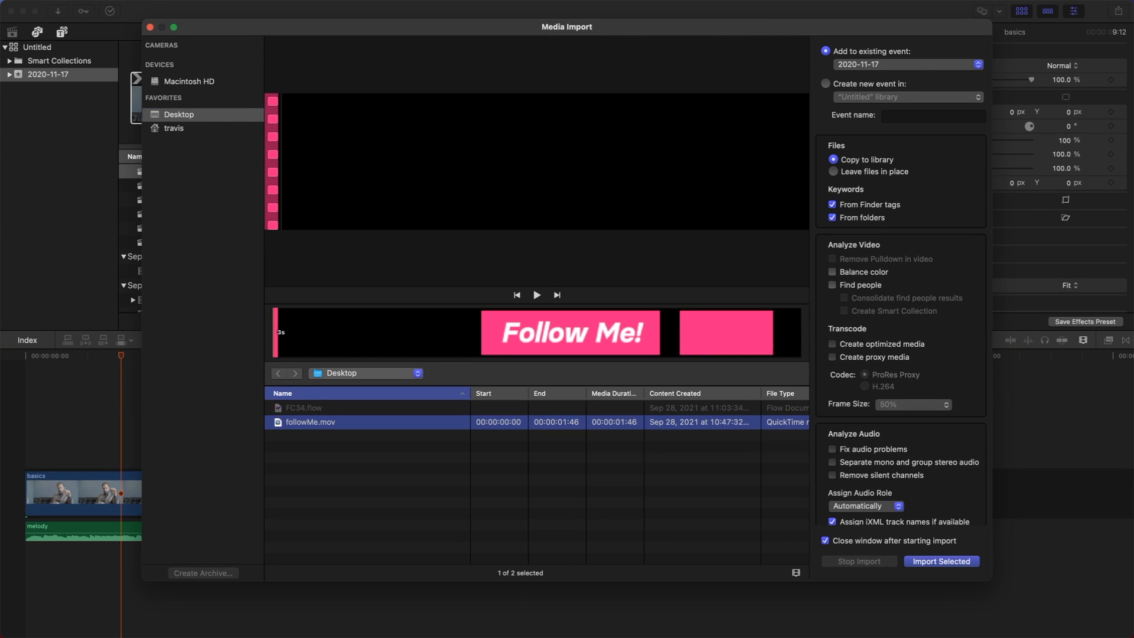
key(Return)
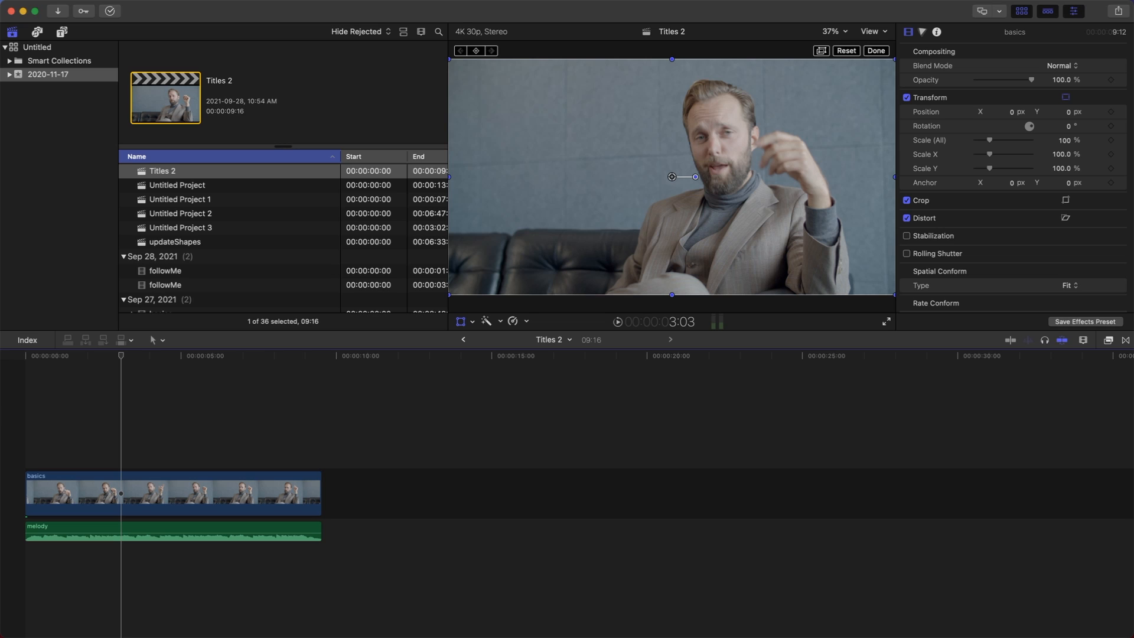
- Delete the older followMe clip from the browser and connect the newly imported one above the basics clip at 2:18
drag(121, 355, 106, 356)
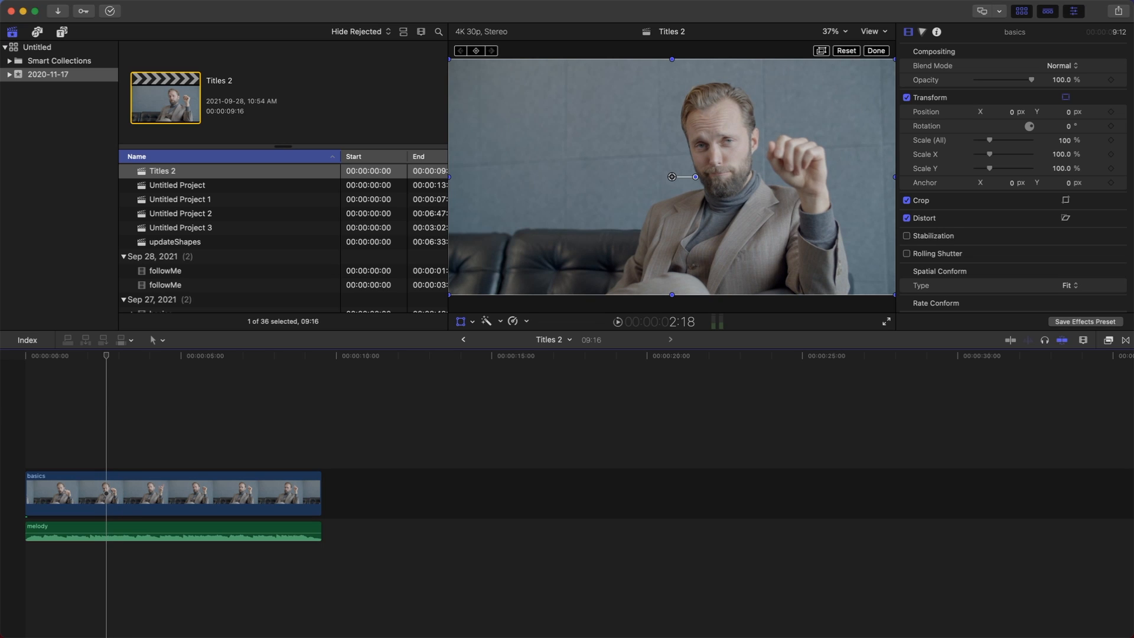
click(165, 270)
scroll(165, 271, down, 1)
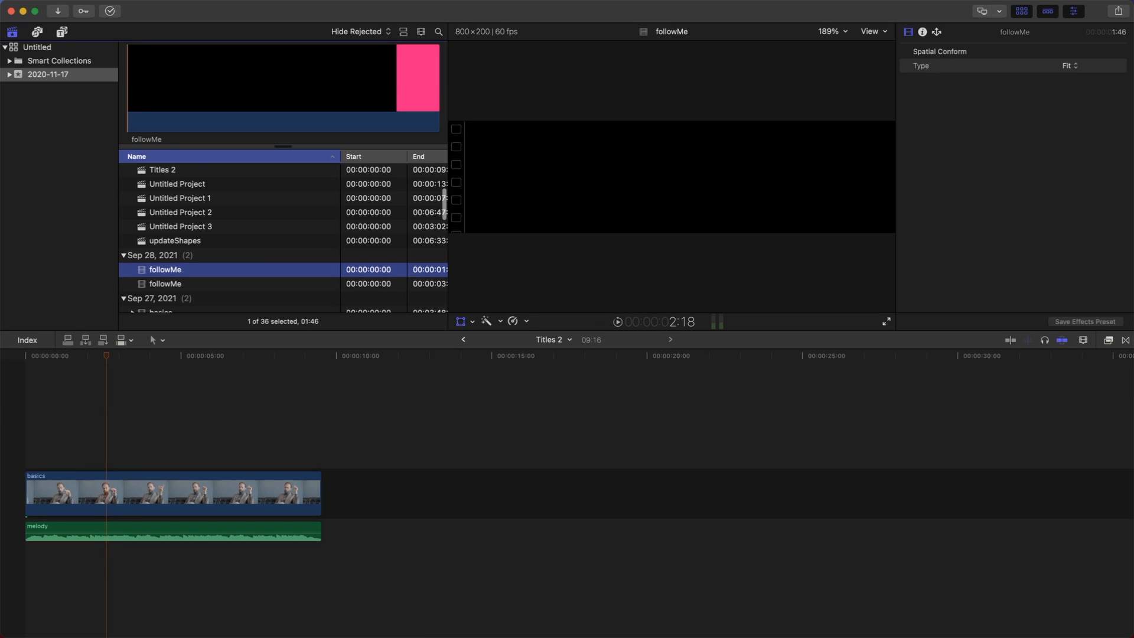
key(Delete)
key(q)
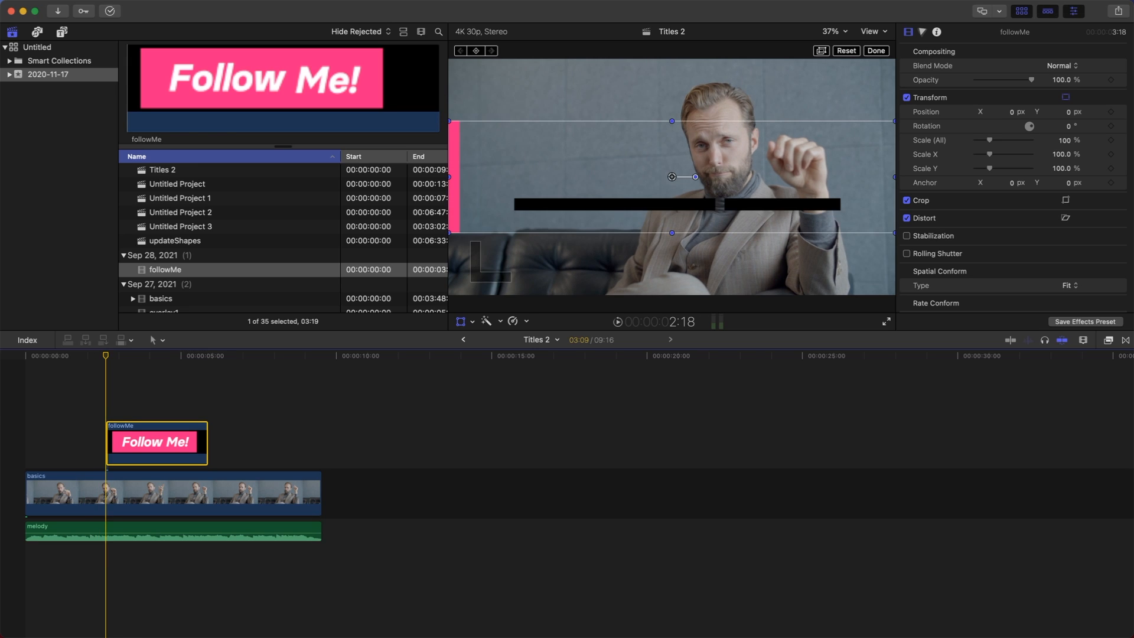
- Delete the followMe clip from the Titles 2 timeline and switch back to Flow
click(264, 437)
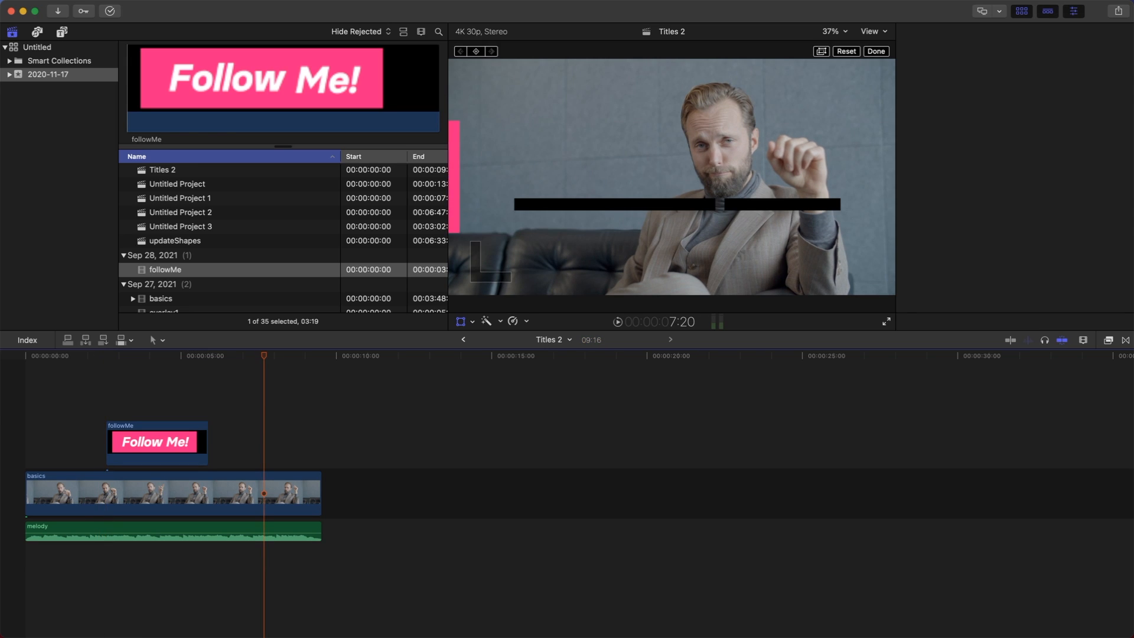
click(157, 443)
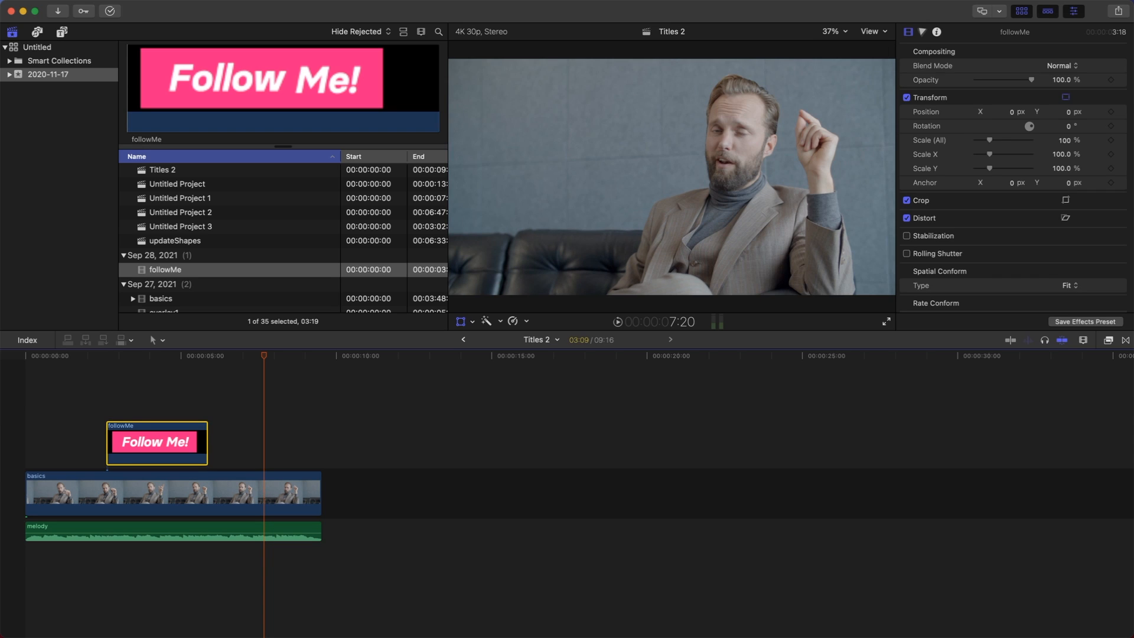
key(BackSpace)
key(super+Tab)
key(super+Tab)
key(super+Tab)
key(super+shift+Tab)
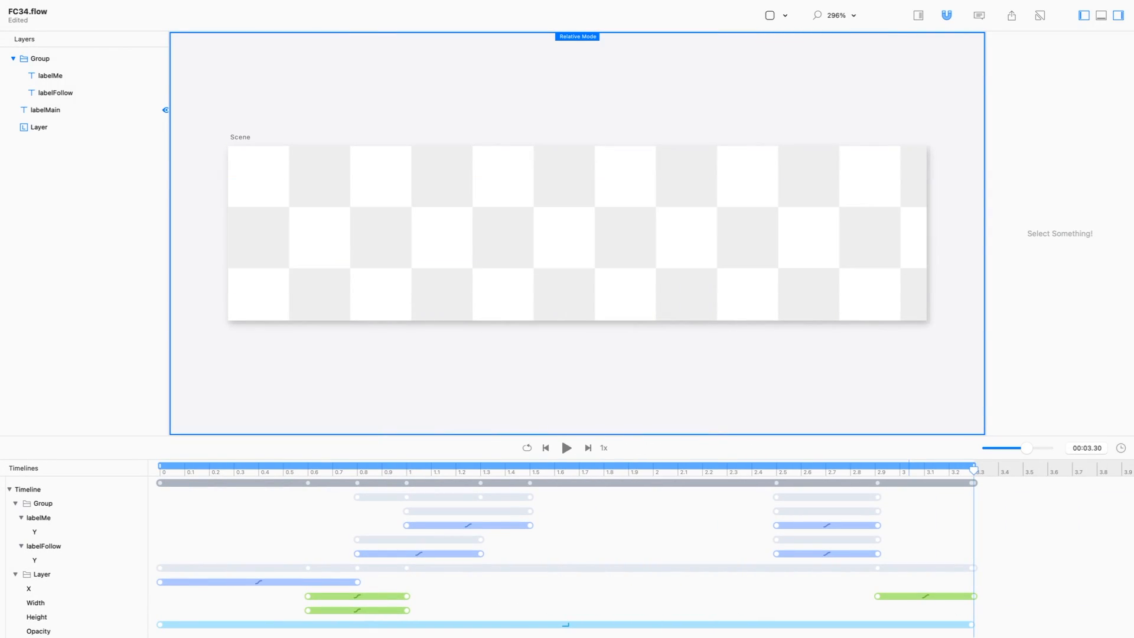
- Try moving the pink Layer left out of the scene to X -406 at 0 seconds, and play the animation
drag(217, 470, 159, 470)
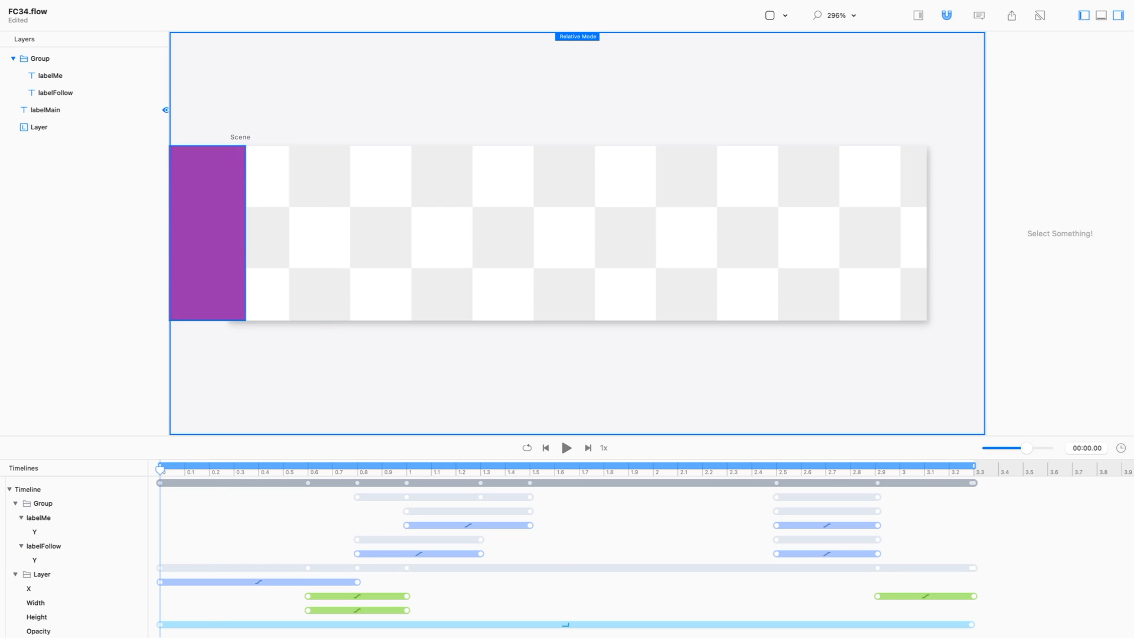
click(208, 233)
drag(245, 233, 217, 233)
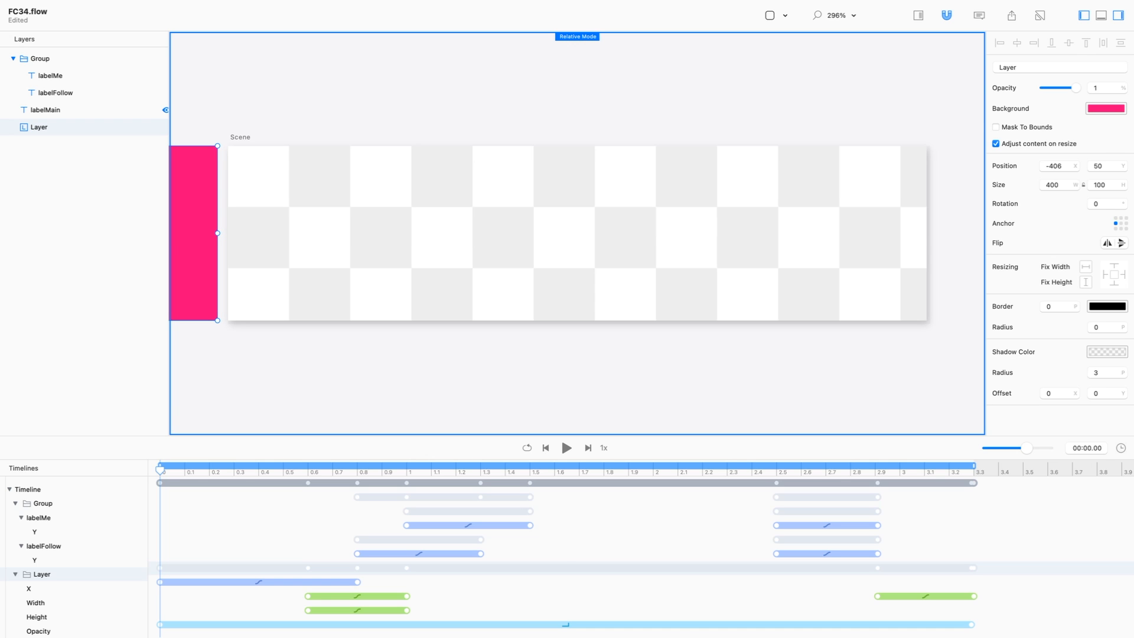
key(space)
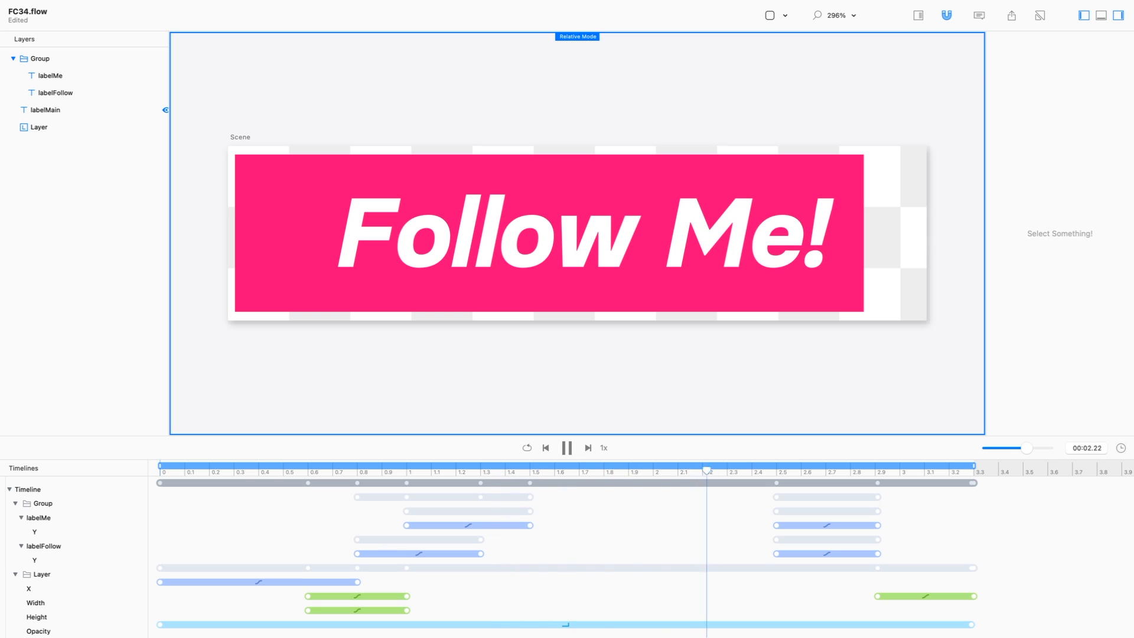
key(space)
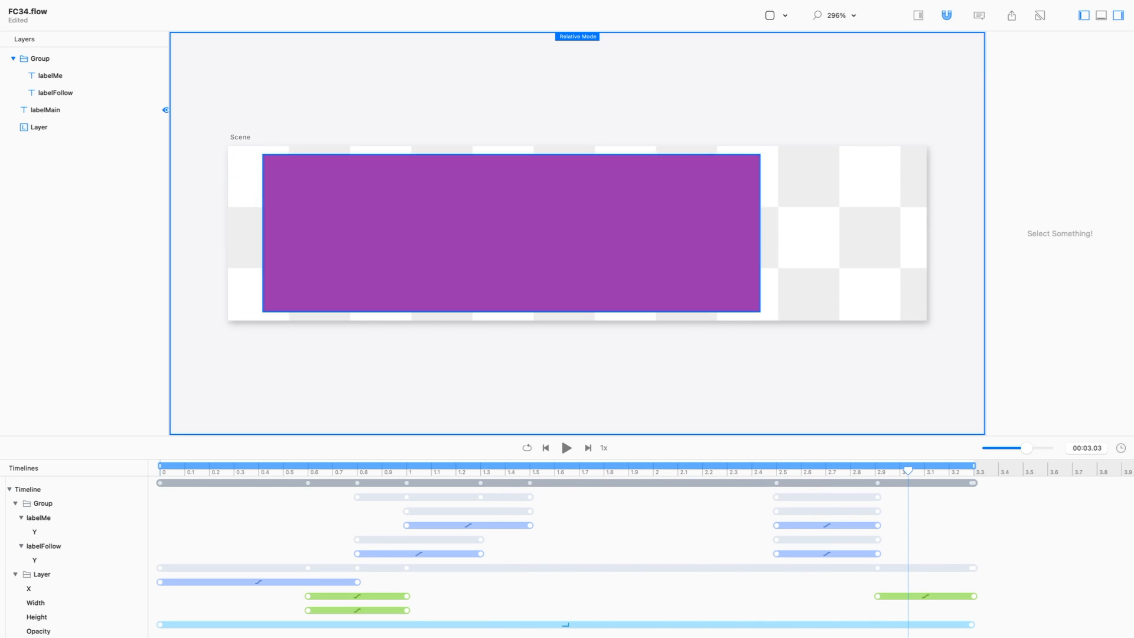
- Move the pink Layer about 19 px left at 0 seconds, fully outside the scene, and play the animation to its end
click(209, 470)
drag(209, 470, 160, 470)
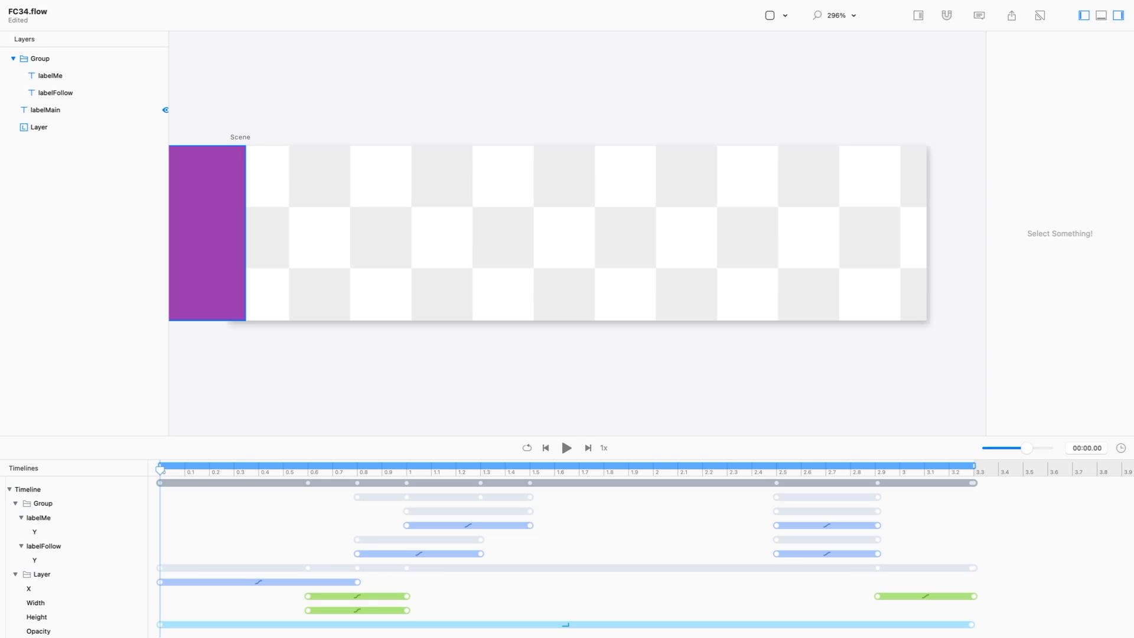
drag(244, 232, 212, 233)
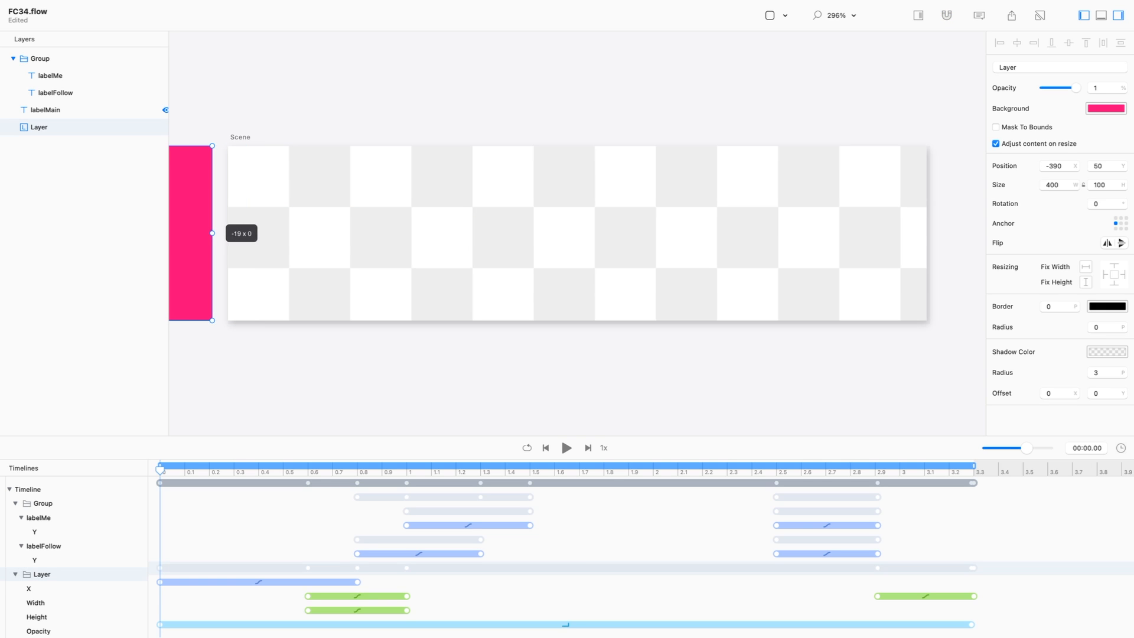
key(space)
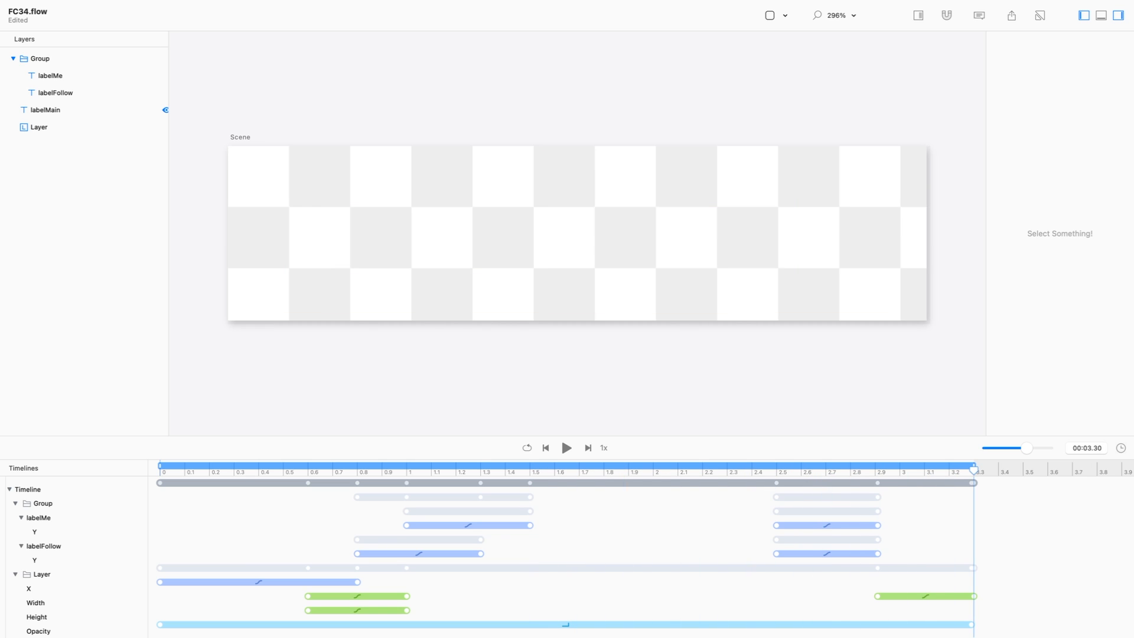
- Export the animation to the Desktop as followMe.mov at 2× scale, replacing the existing file, and close the movie preview after playing it
key(super+e)
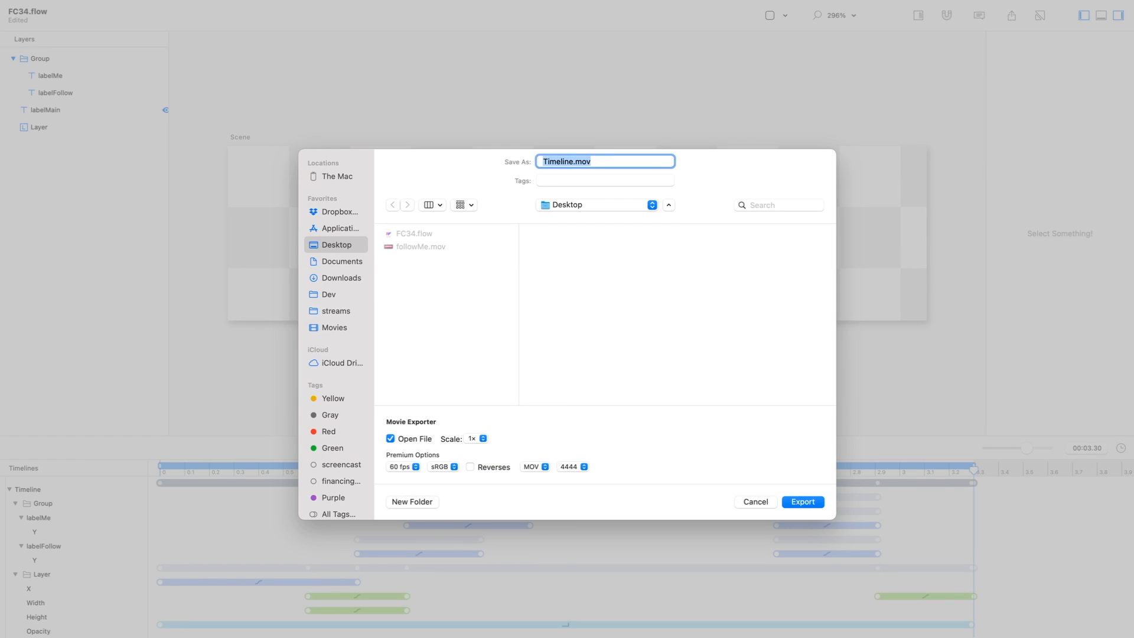
click(421, 247)
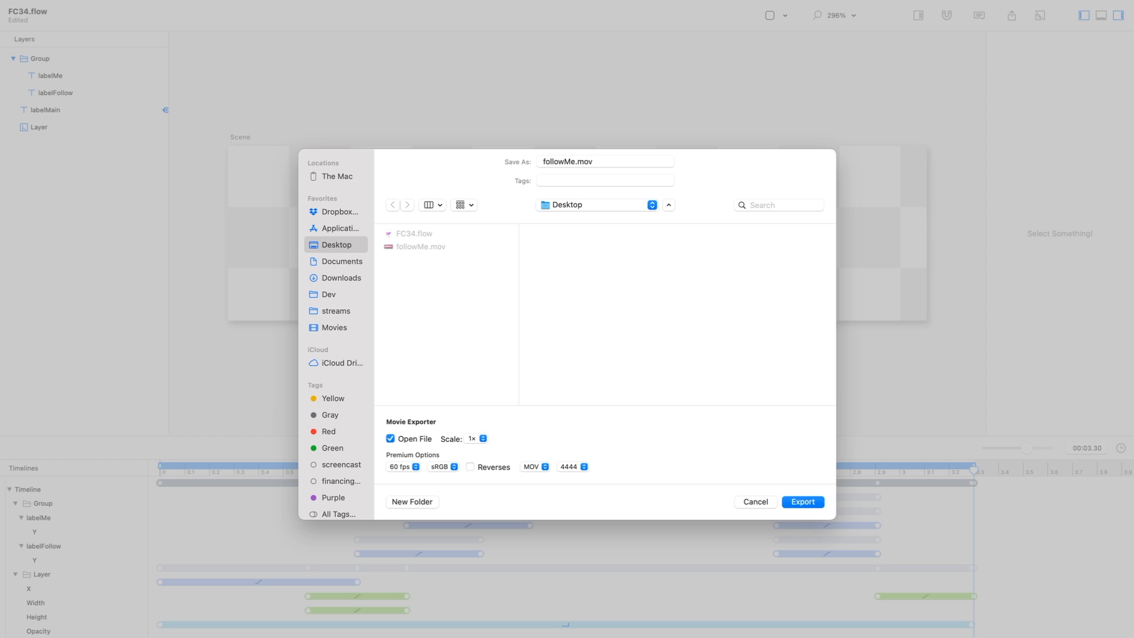
click(475, 438)
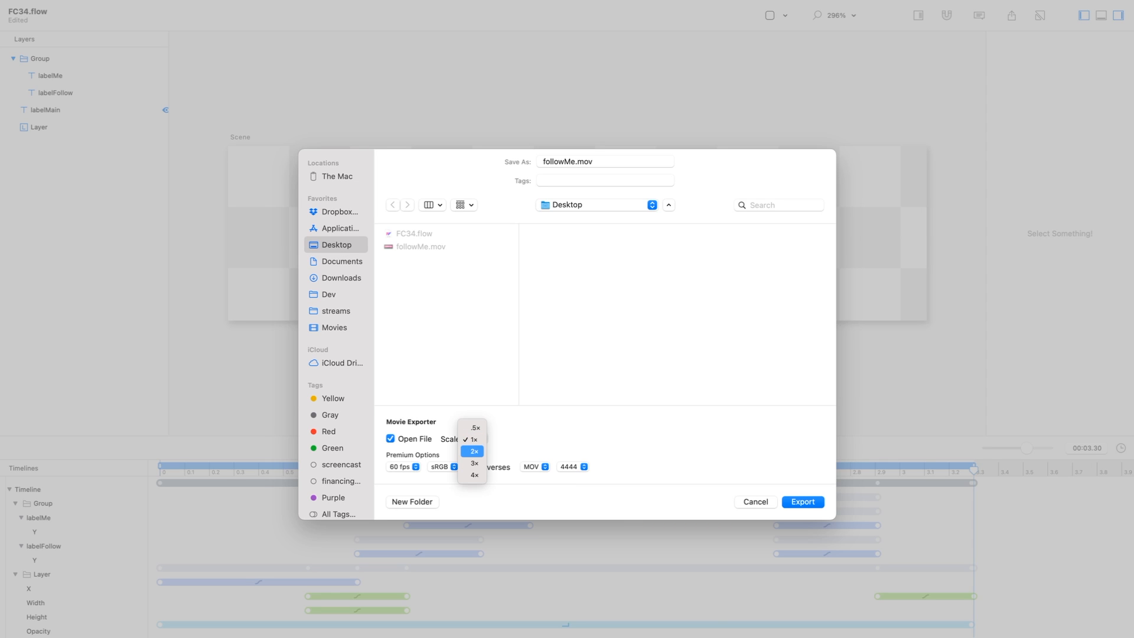
click(473, 447)
key(Return)
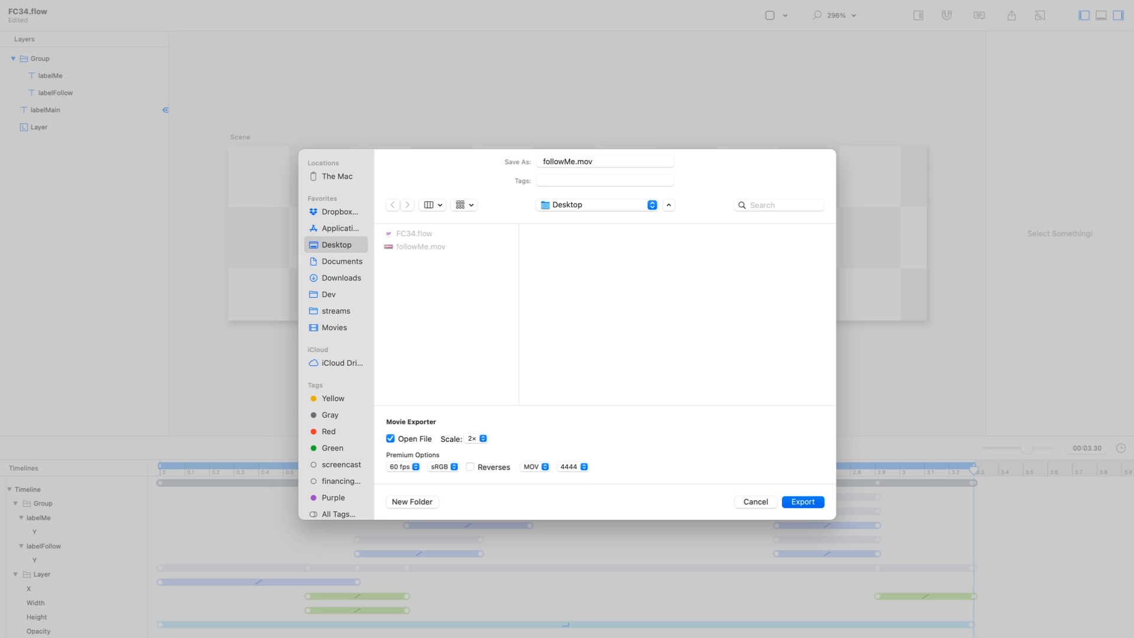
click(601, 391)
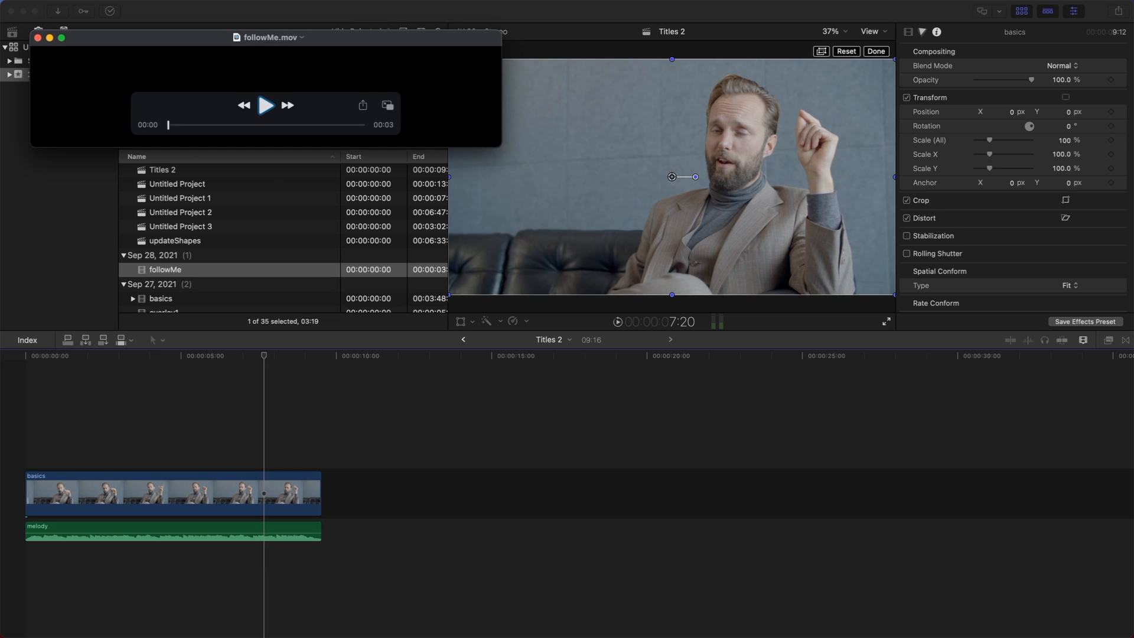
key(space)
click(38, 38)
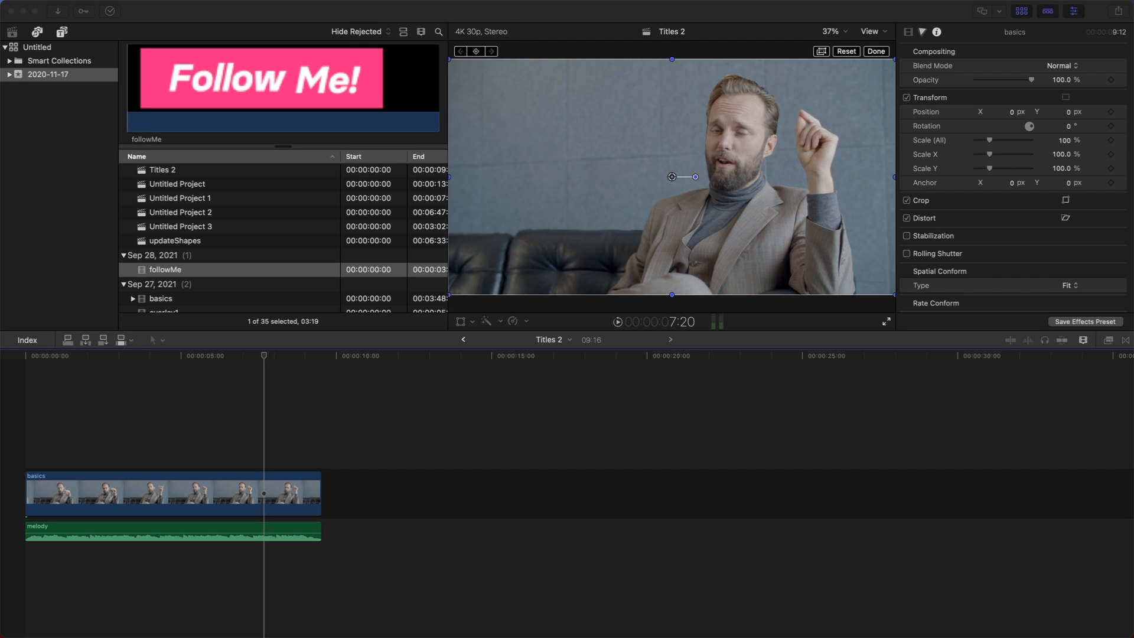
- In Final Cut Pro, delete the old followMe clip from the browser and import followMe.mov from the Desktop into the 2020-11-17 event
click(166, 270)
key(super+BackSpace)
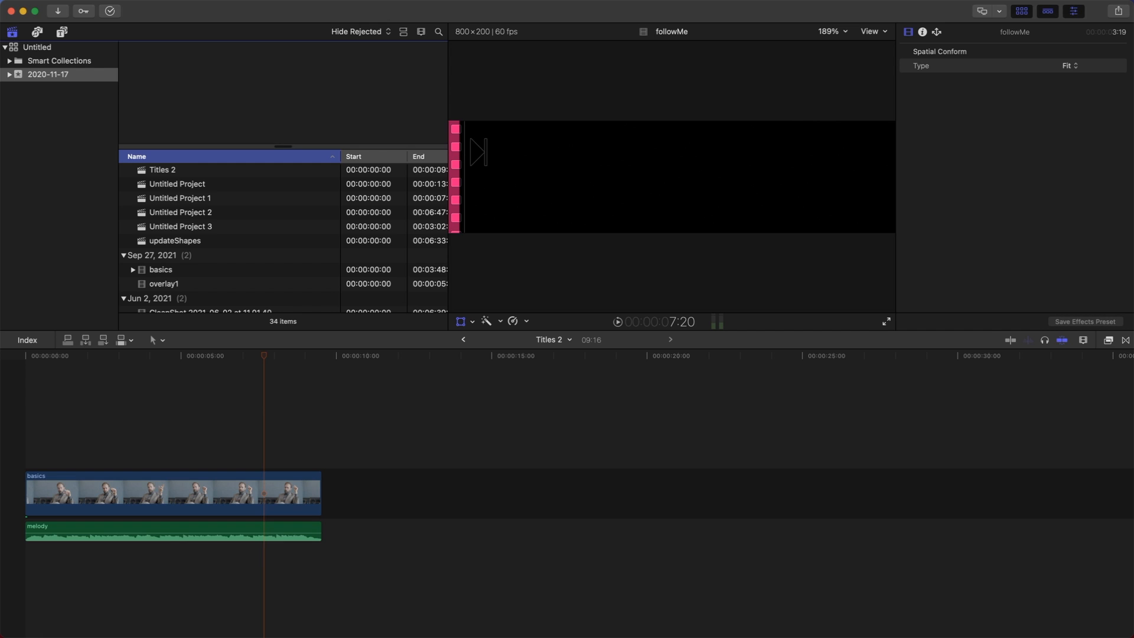
key(super+i)
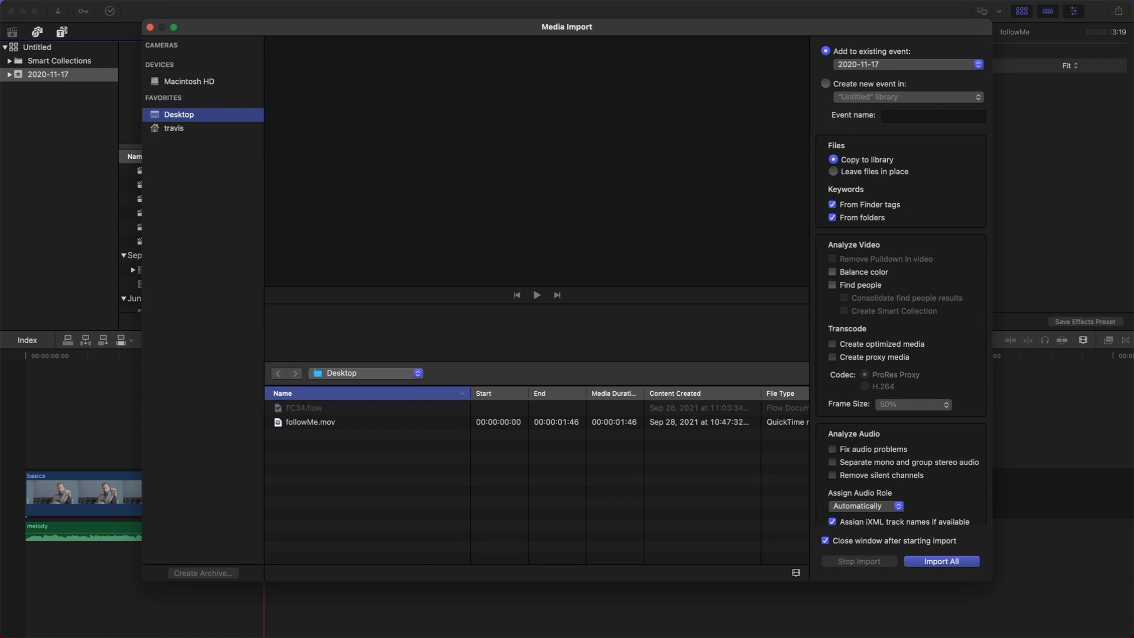
click(310, 423)
key(Return)
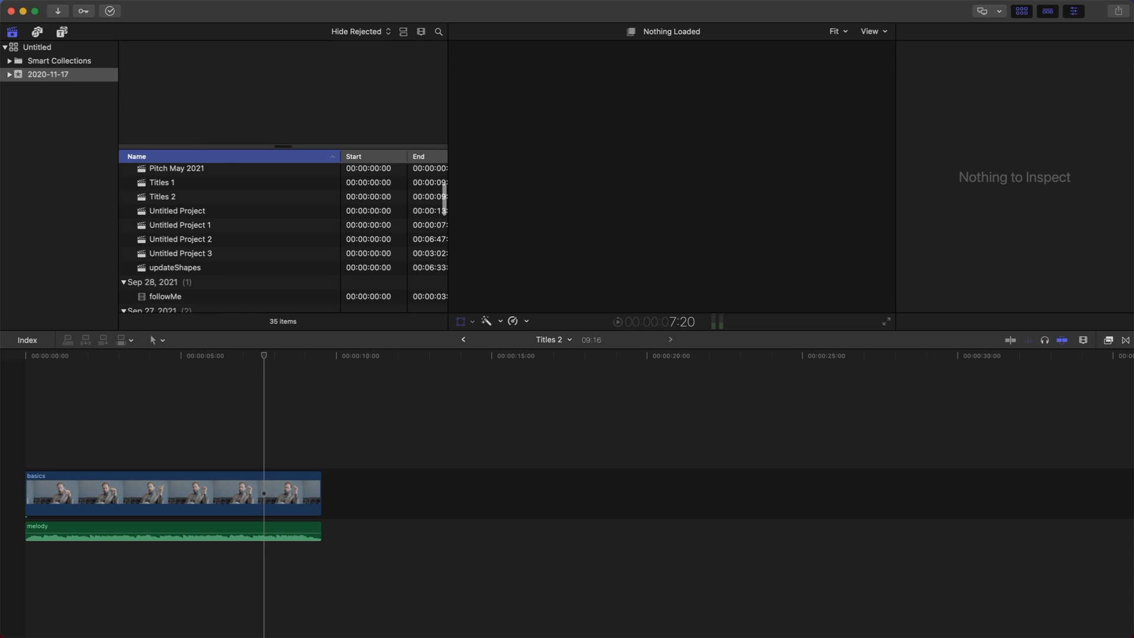
- Connect the newly imported followMe clip above the basics clip in Titles 2 at about 3:13, with the Transform tool active
click(165, 297)
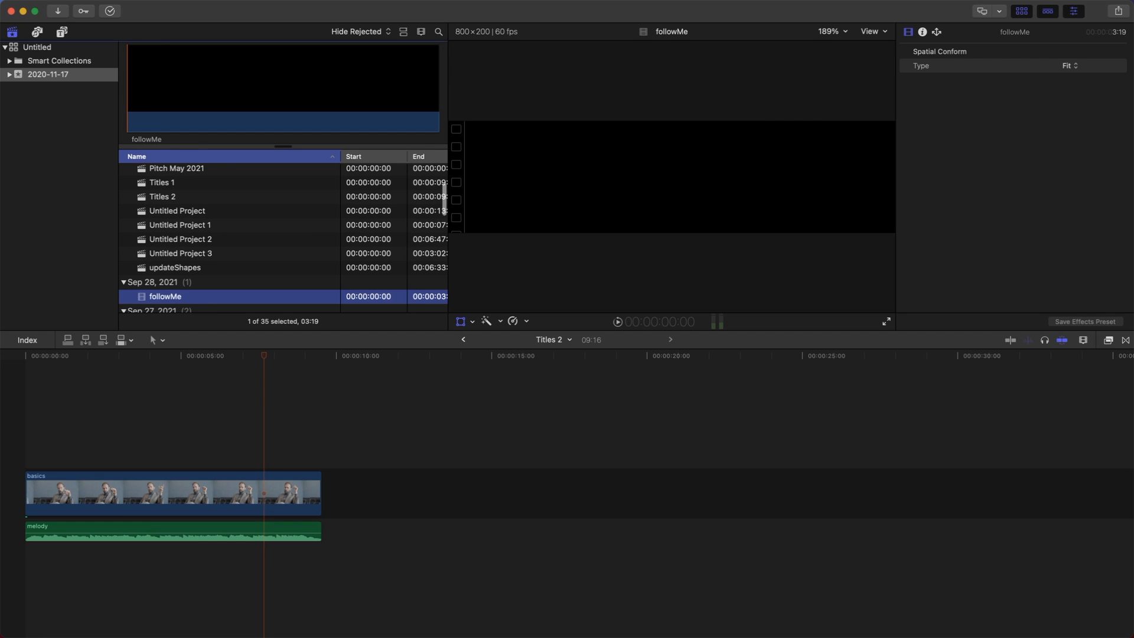
key(q)
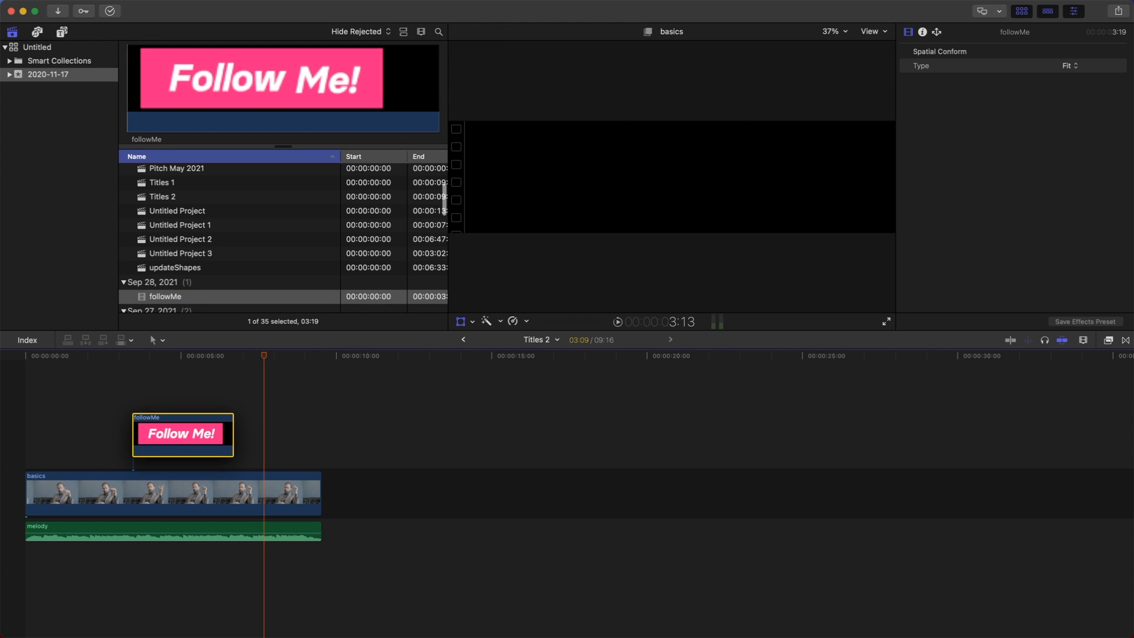
key(shift+t)
- Play Titles 2 to check the overlay, shift the followMe clip to X 18.4 px, Y -19.8 px at 3:15, and replay
key(Home)
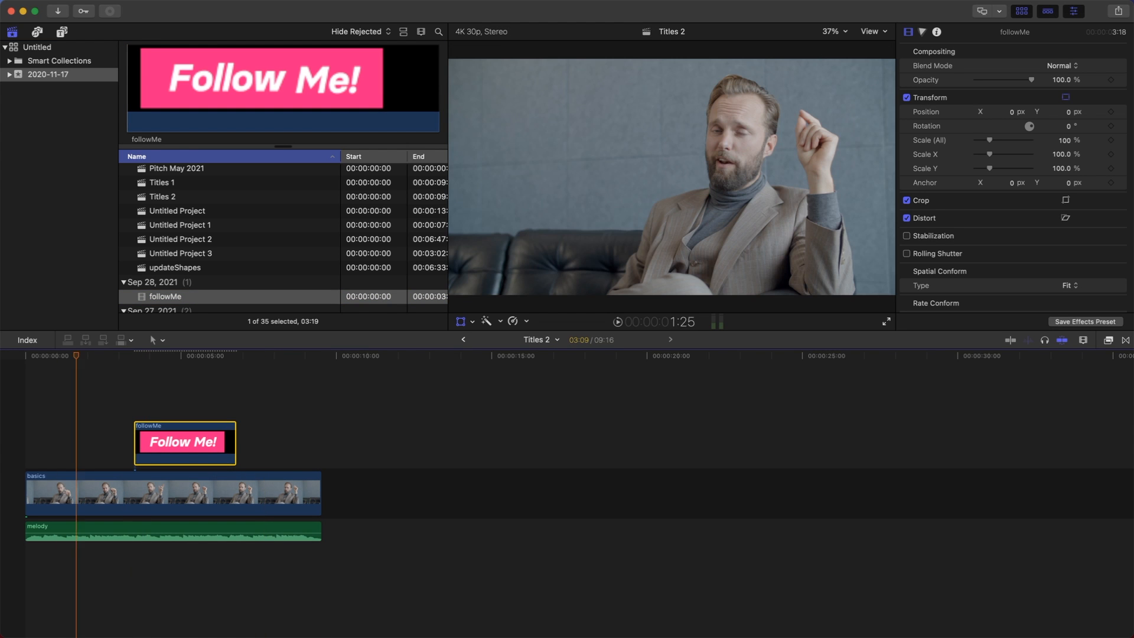
key(space)
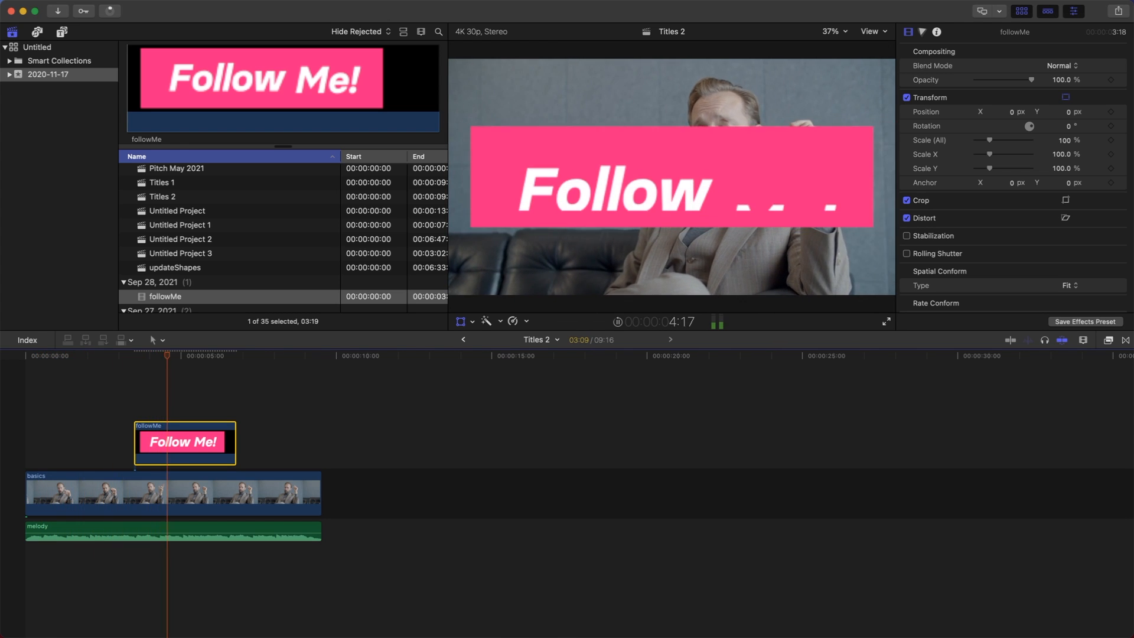
key(space)
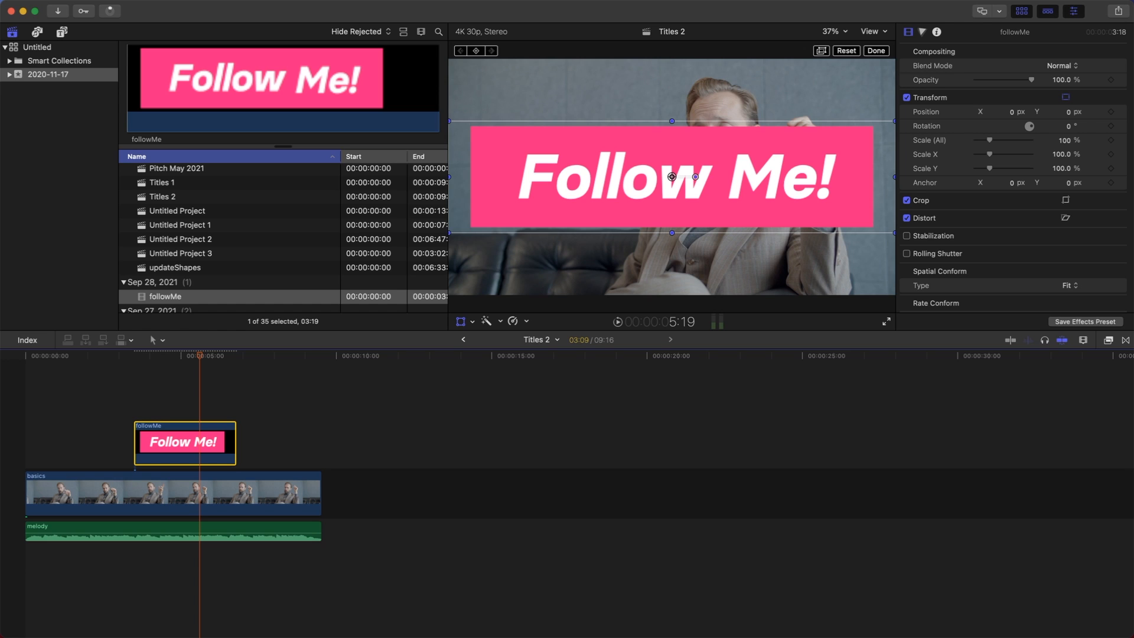
drag(200, 356, 134, 355)
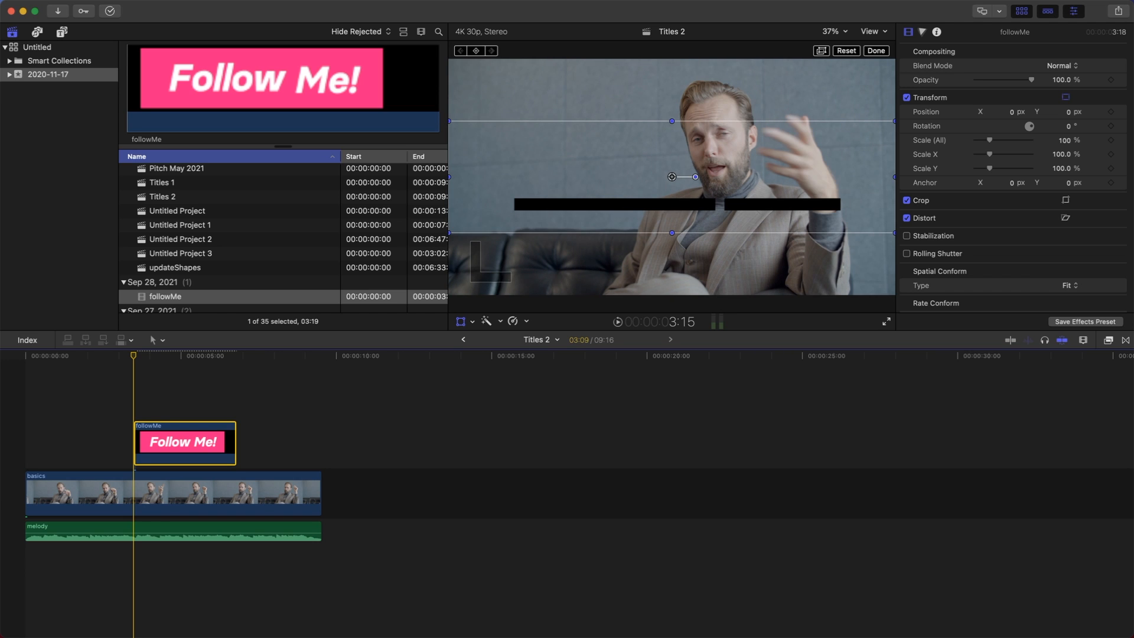
drag(672, 177, 674, 179)
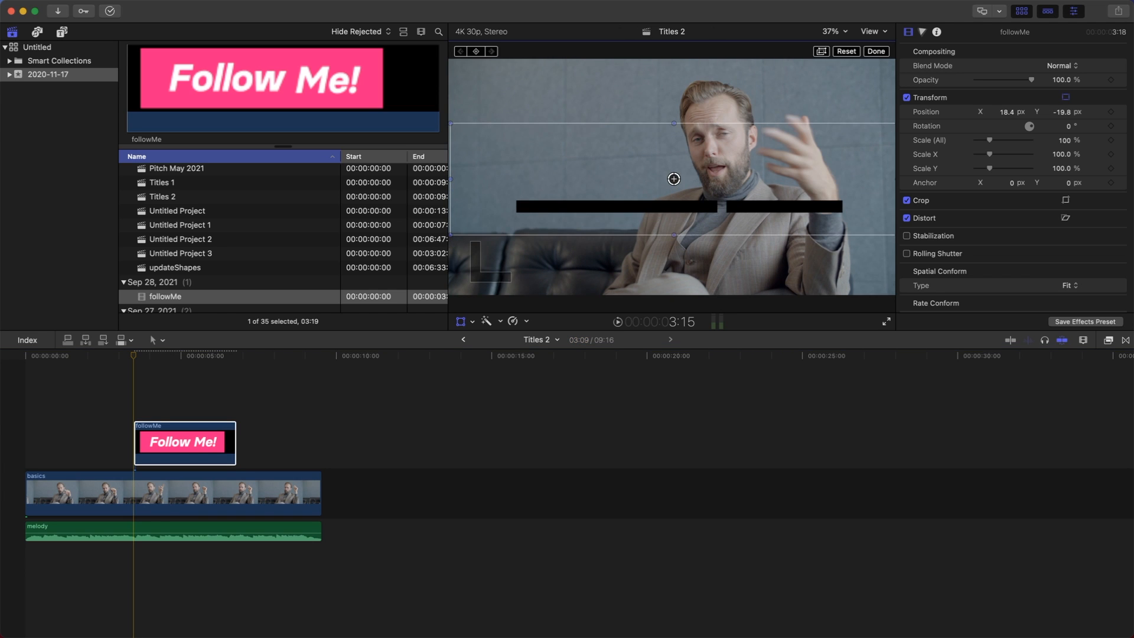
key(space)
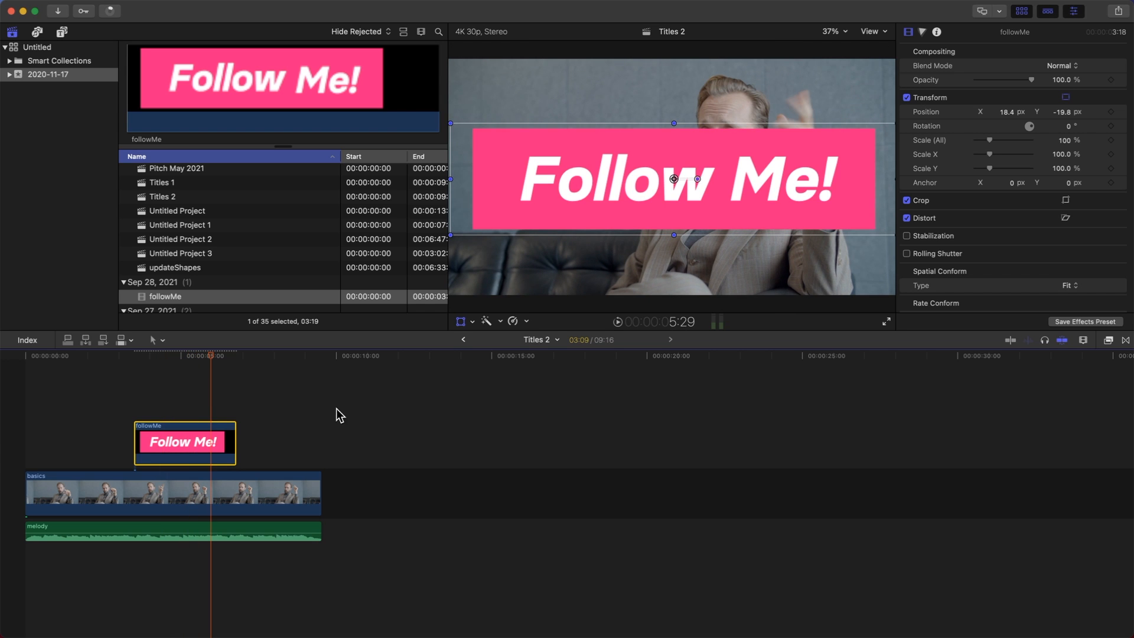
- Remove the repositioned followMe clip from the Titles 2 timeline and return to Flow
key(Delete)
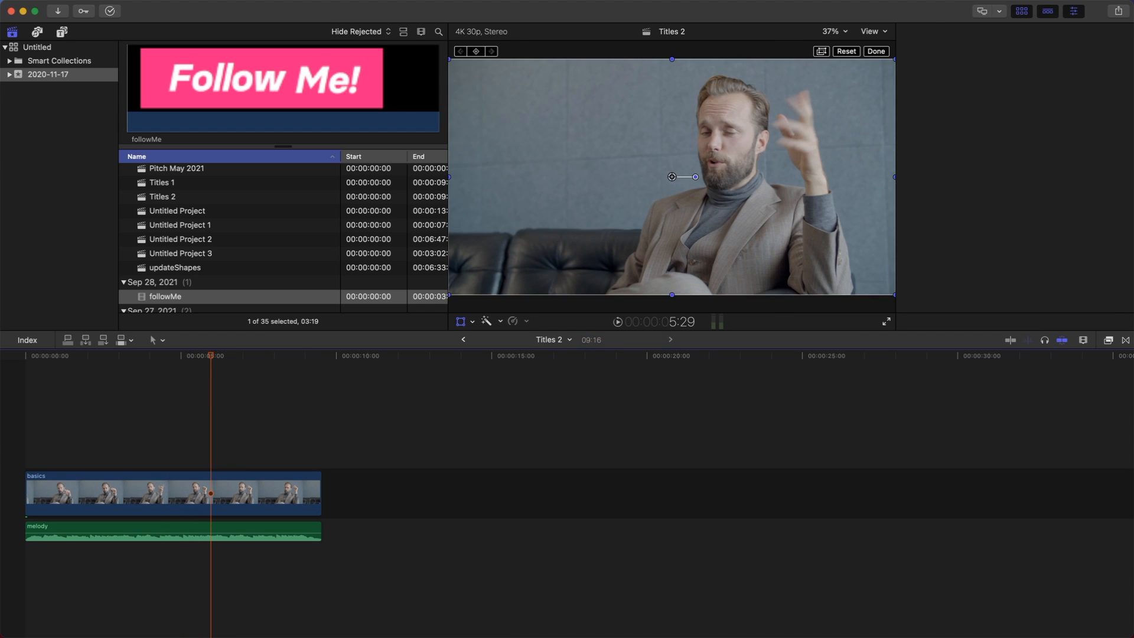
key(super+Tab)
key(super+Tab)
key(super+Tab)
key(super+shift+Tab)
key(super+shift+Tab)
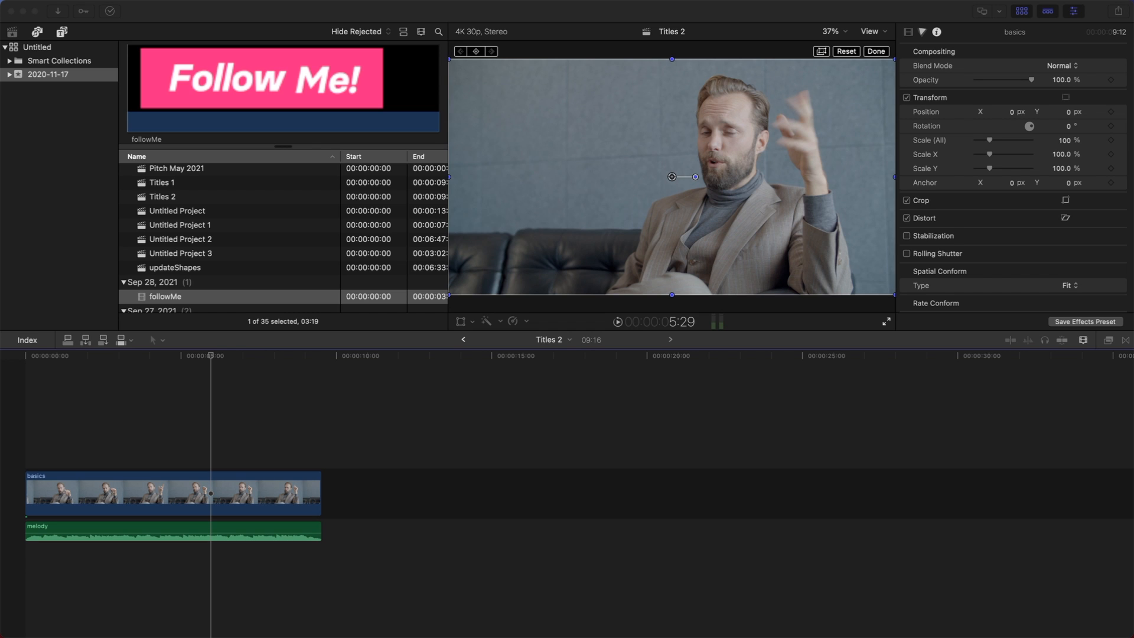
key(super+Tab)
key(super+Tab)
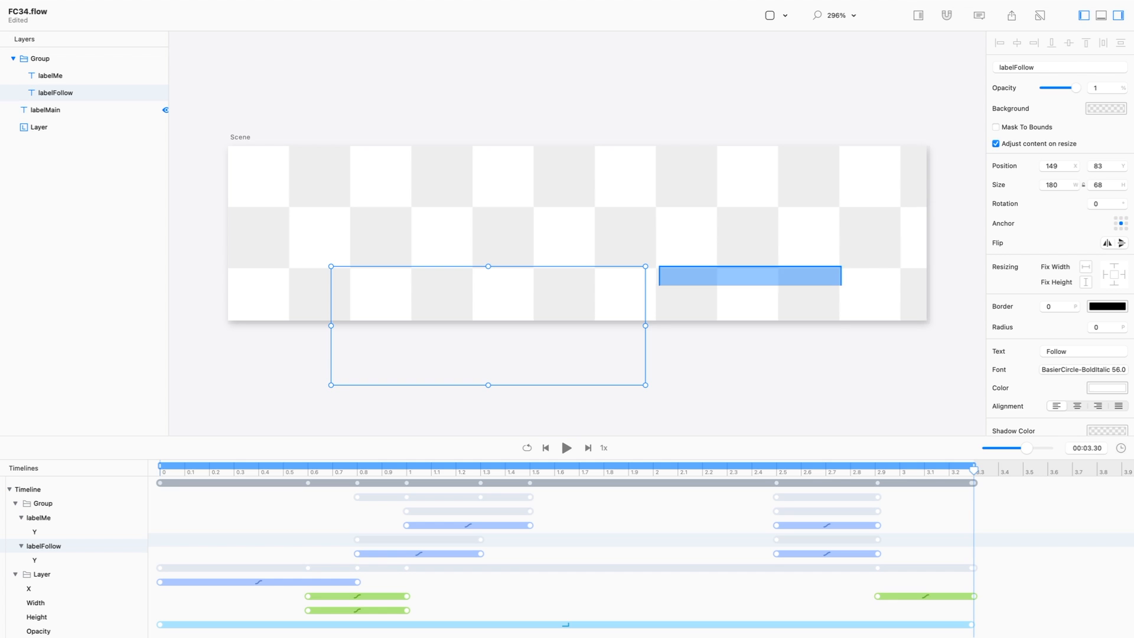
- Select labelMe and labelFollow together and check their background colour and its opacity
click(750, 276)
drag(772, 420, 436, 323)
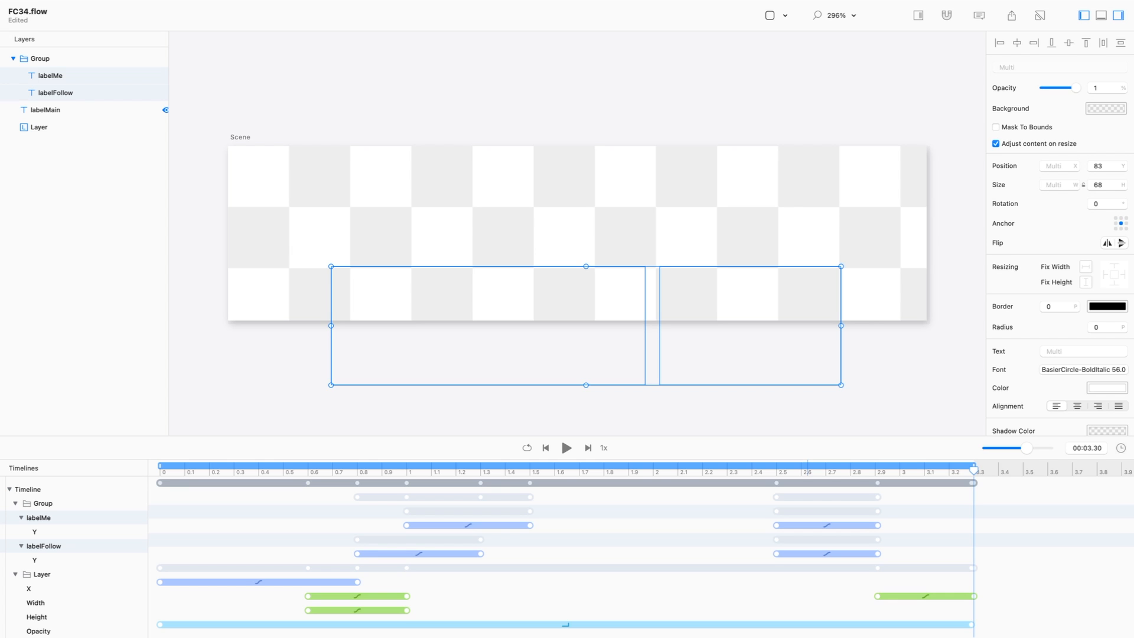
click(1105, 108)
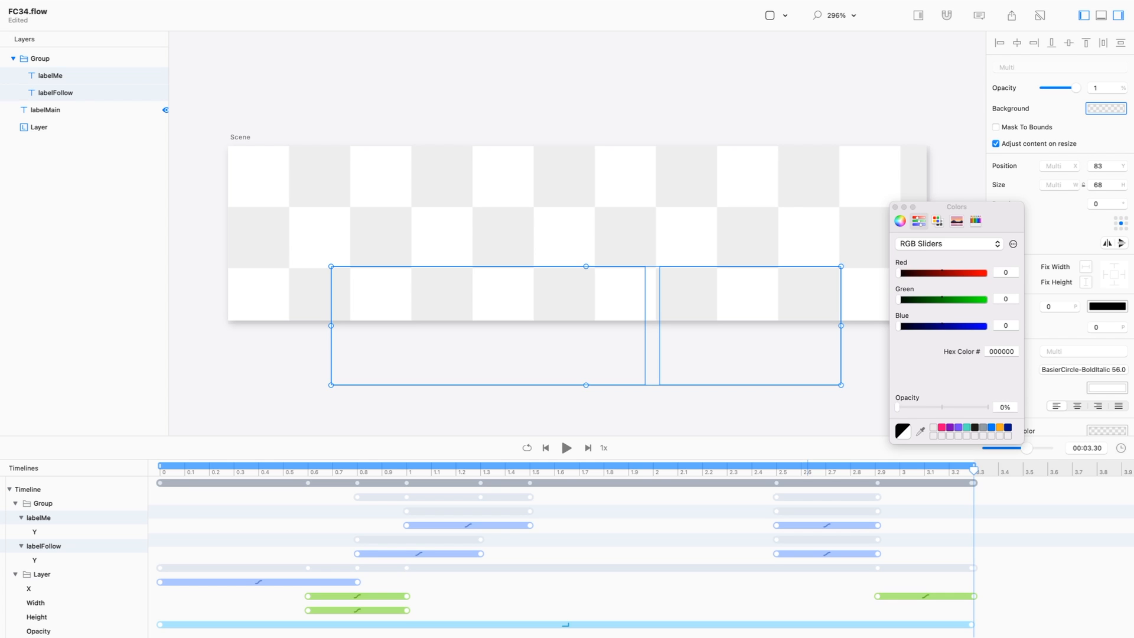
click(895, 208)
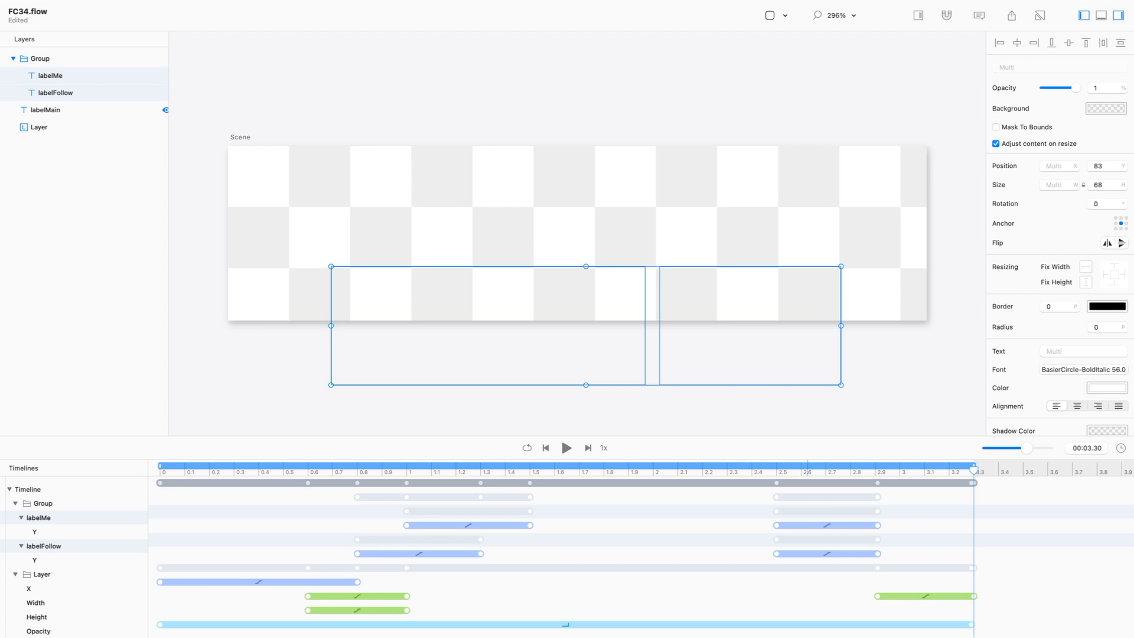
- Try nudging labelMe and labelFollow down to Y 100 at 3.30 seconds, then undo the move and deselect them
key(Down)
key(Down)
key(Down)
key(Down)
key(Down)
key(Down)
key(Down)
key(Down)
key(Down)
key(Down)
key(Down)
key(Down)
key(Down)
key(Down)
key(Down)
key(Down)
key(Down)
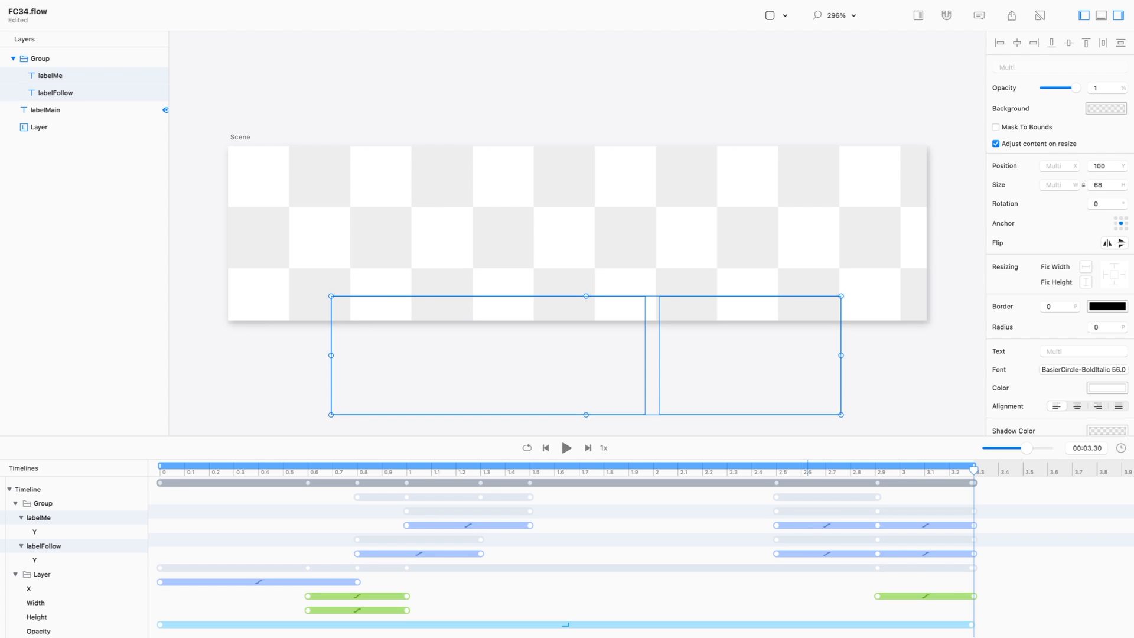
key(super+z)
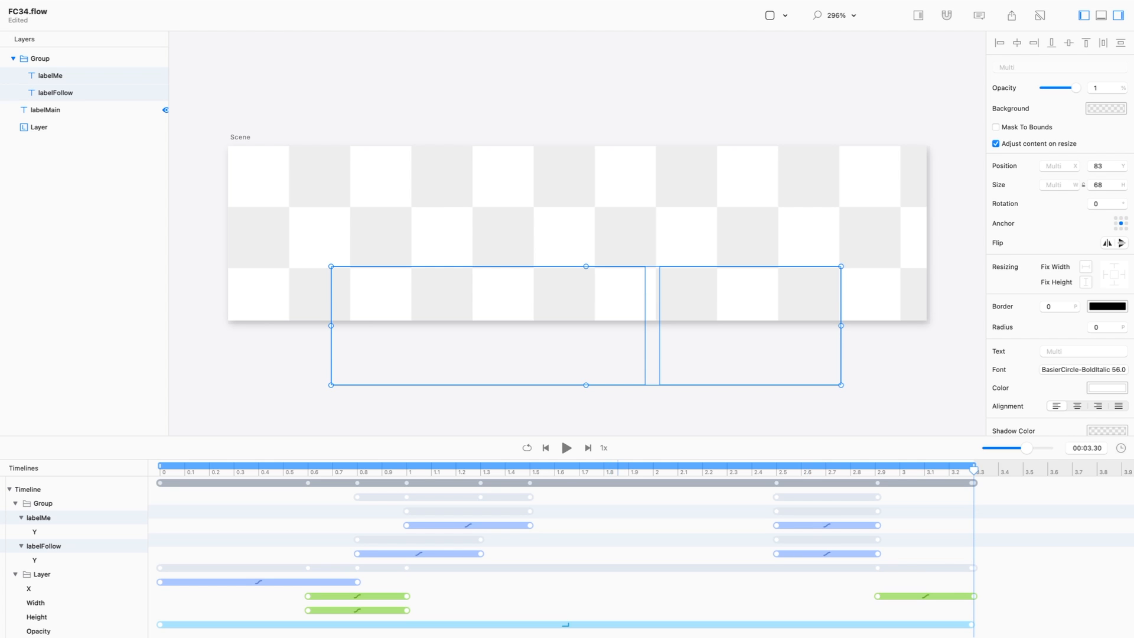
key(Escape)
- Check the starting Y keyframes of labelFollow and labelMe, then go to 0.80 seconds on the timeline
click(160, 470)
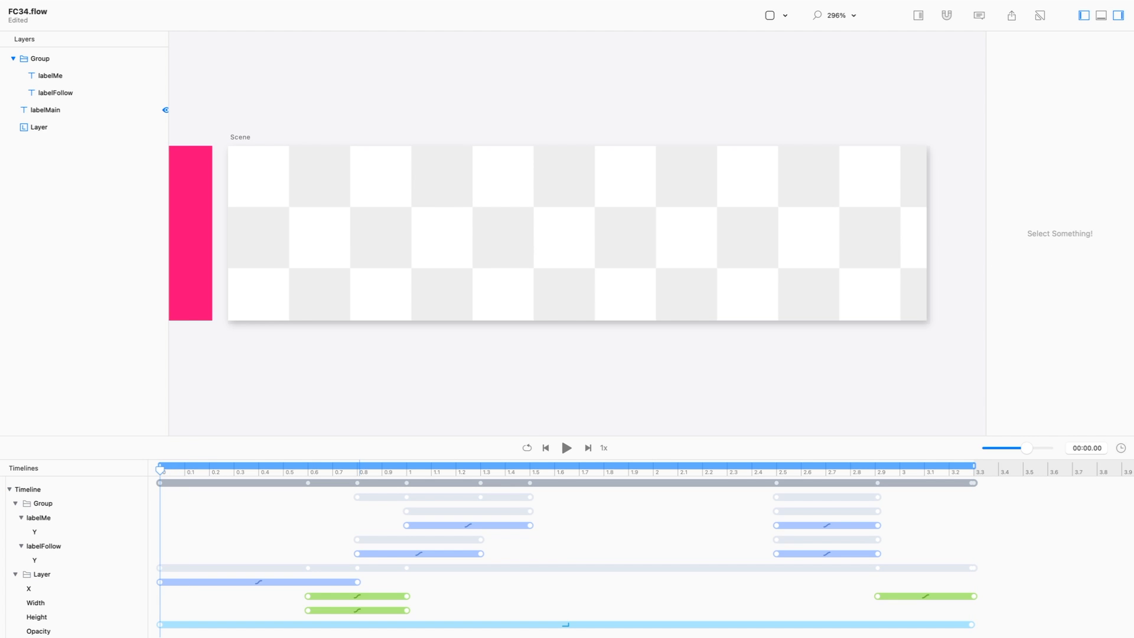
click(357, 554)
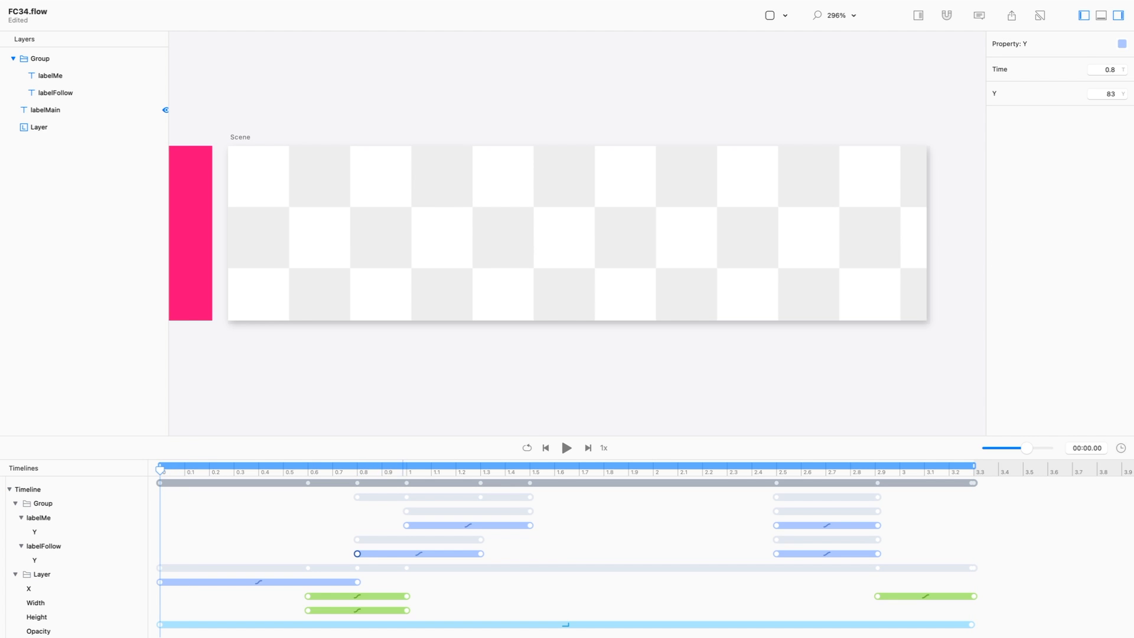
shift+click(406, 526)
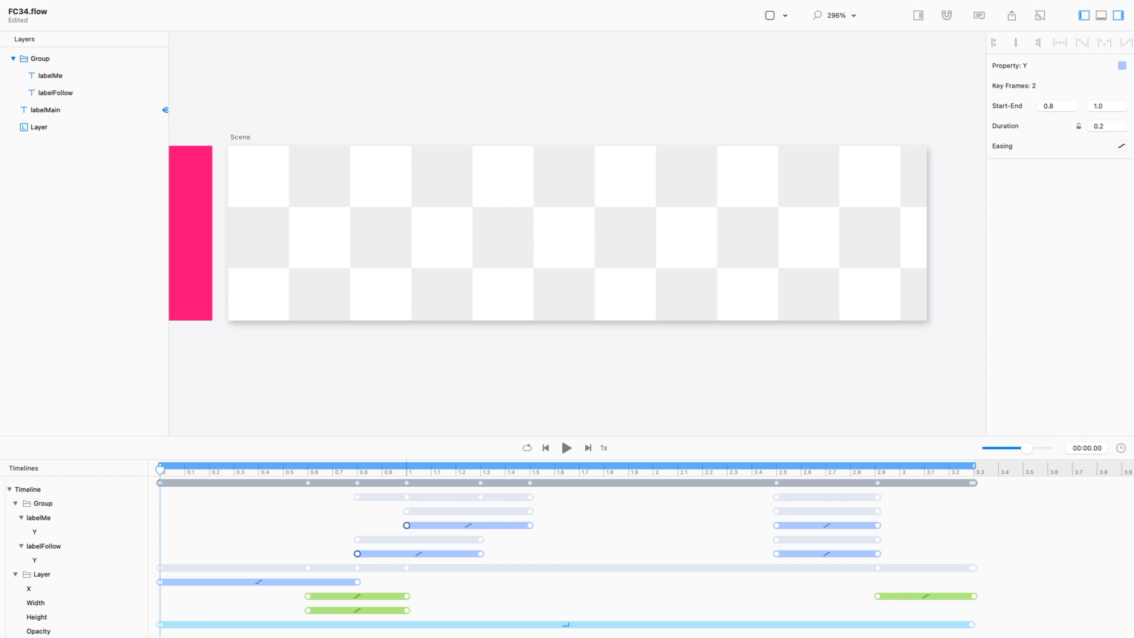
click(353, 521)
click(358, 553)
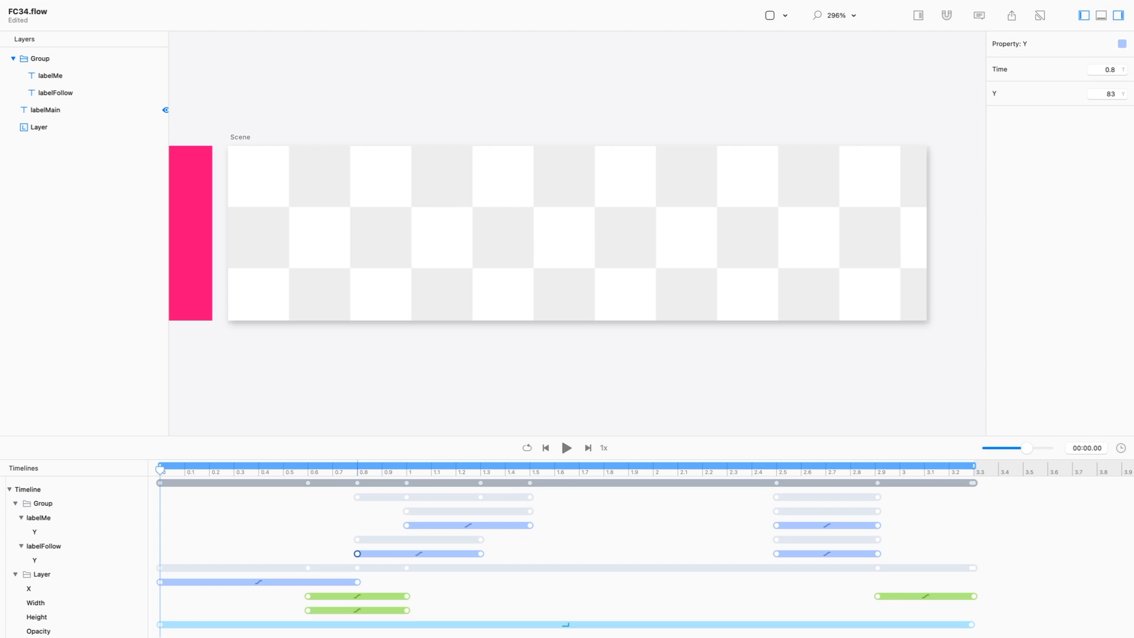
click(358, 469)
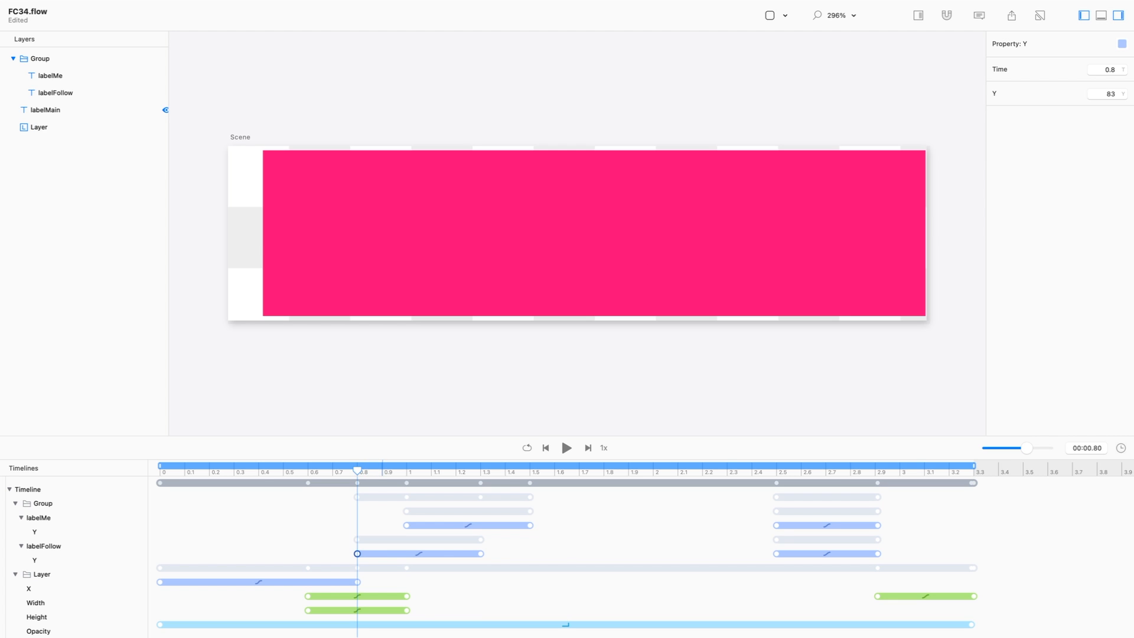
- Try moving labelFollow down to Y 113 at 0.80 seconds, then undo the move
click(56, 93)
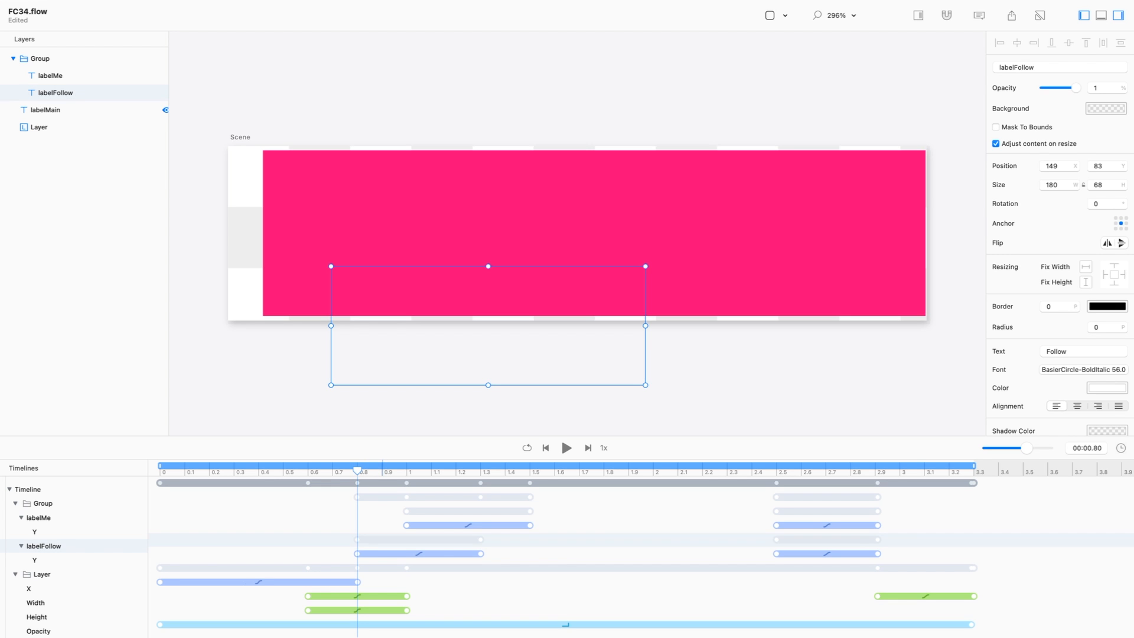
drag(643, 316, 643, 369)
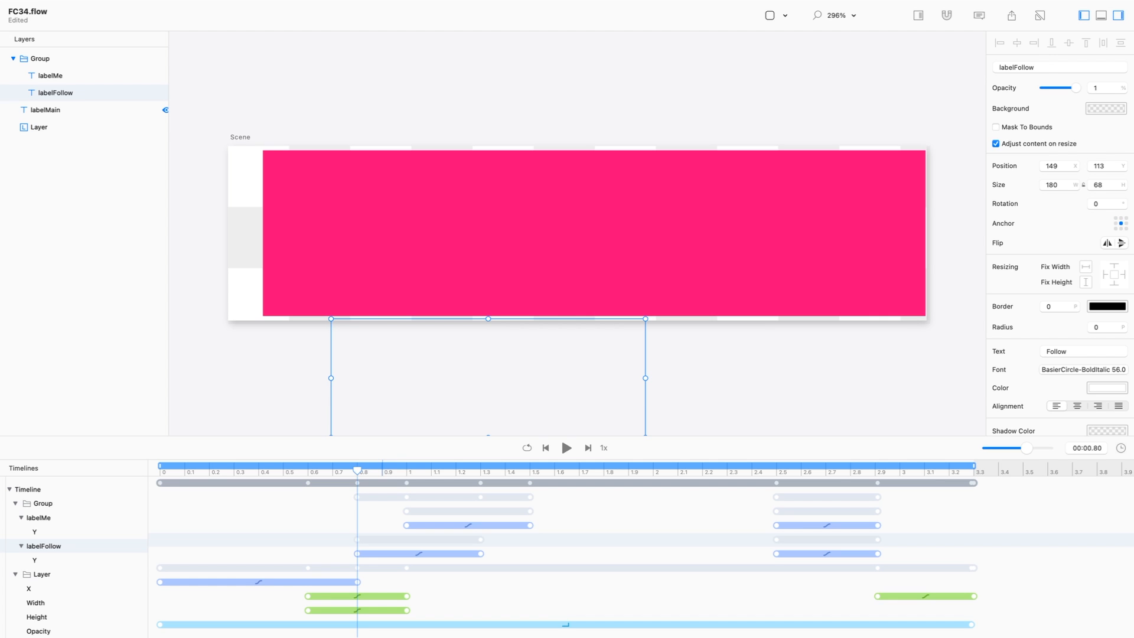
key(super+z)
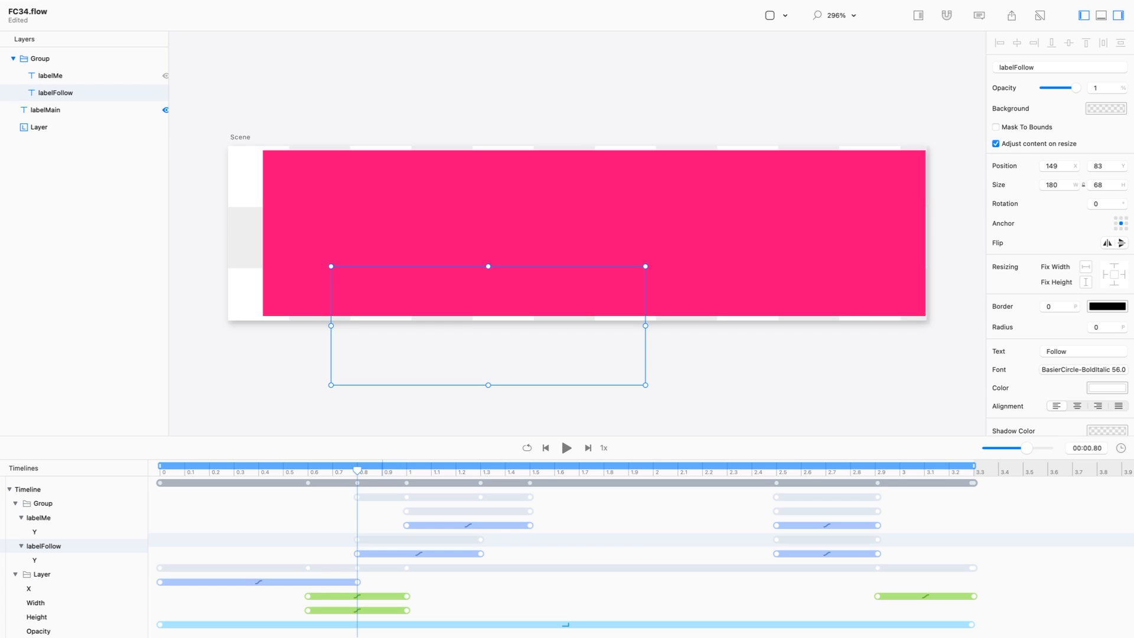
- Move labelFollow down to Y 97 at 0.80 seconds, then check its starting Y keyframe with the playhead at 1.00 seconds
click(40, 59)
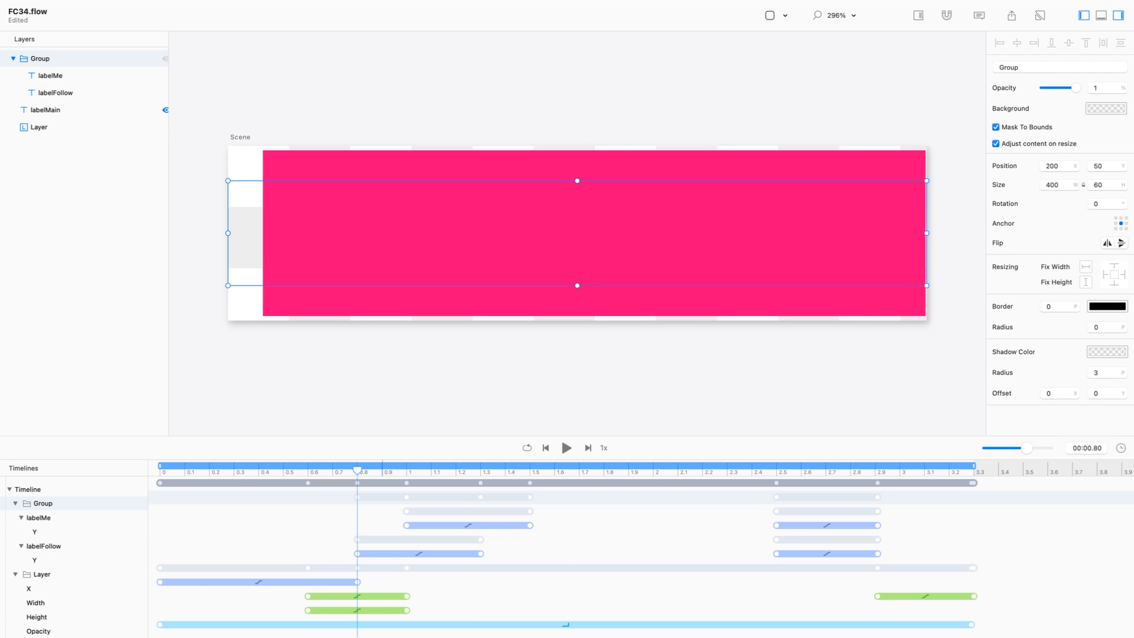
click(56, 93)
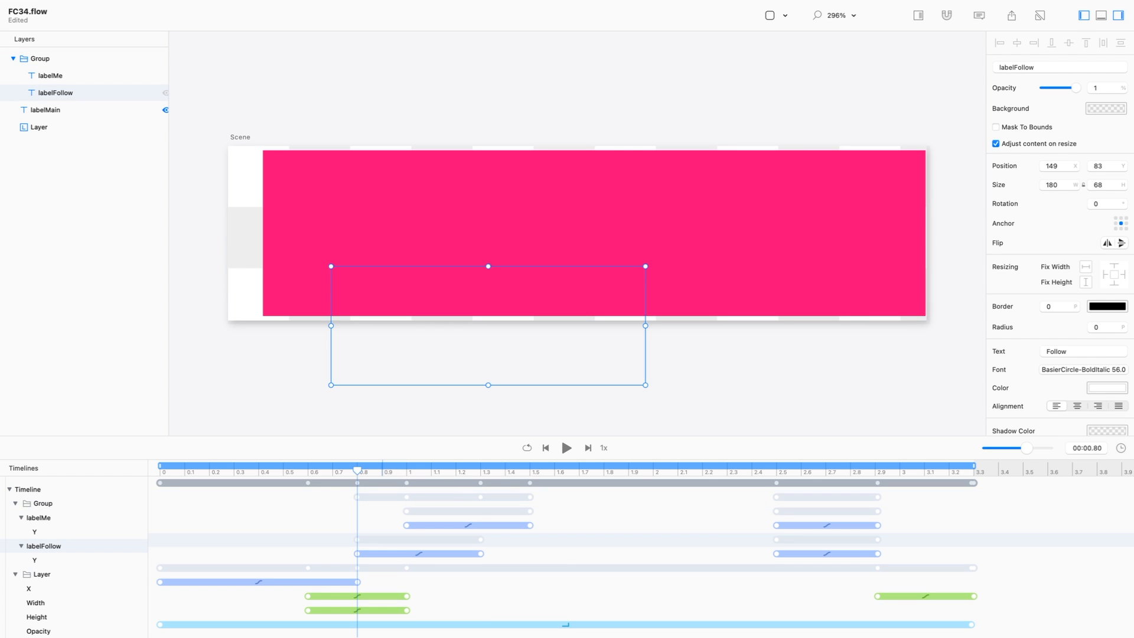
drag(641, 325, 641, 351)
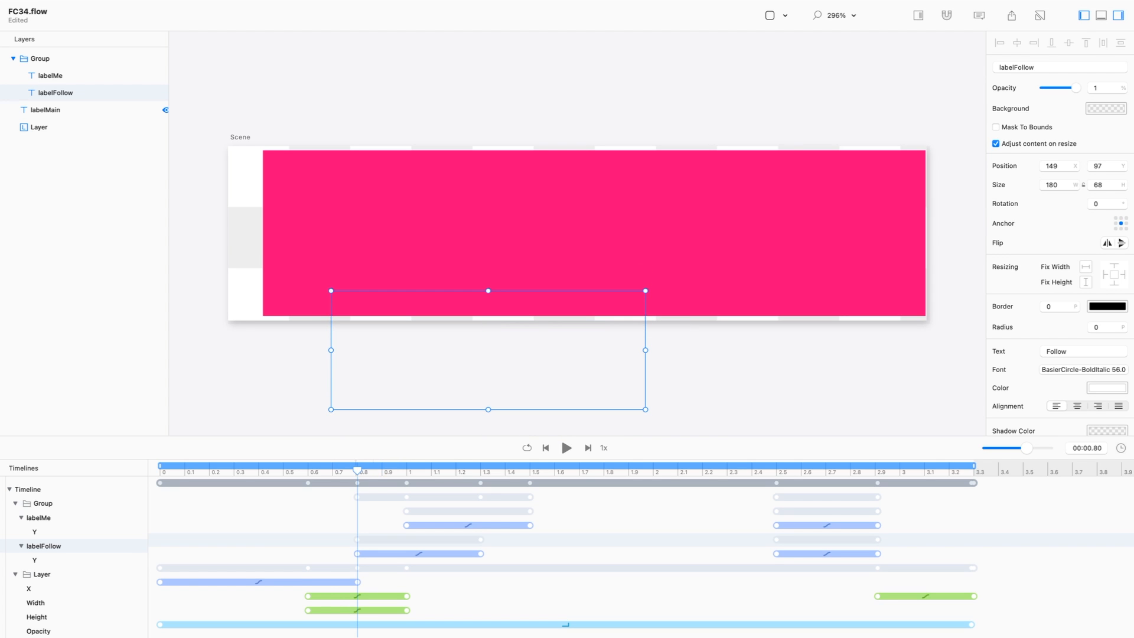
drag(423, 472, 409, 471)
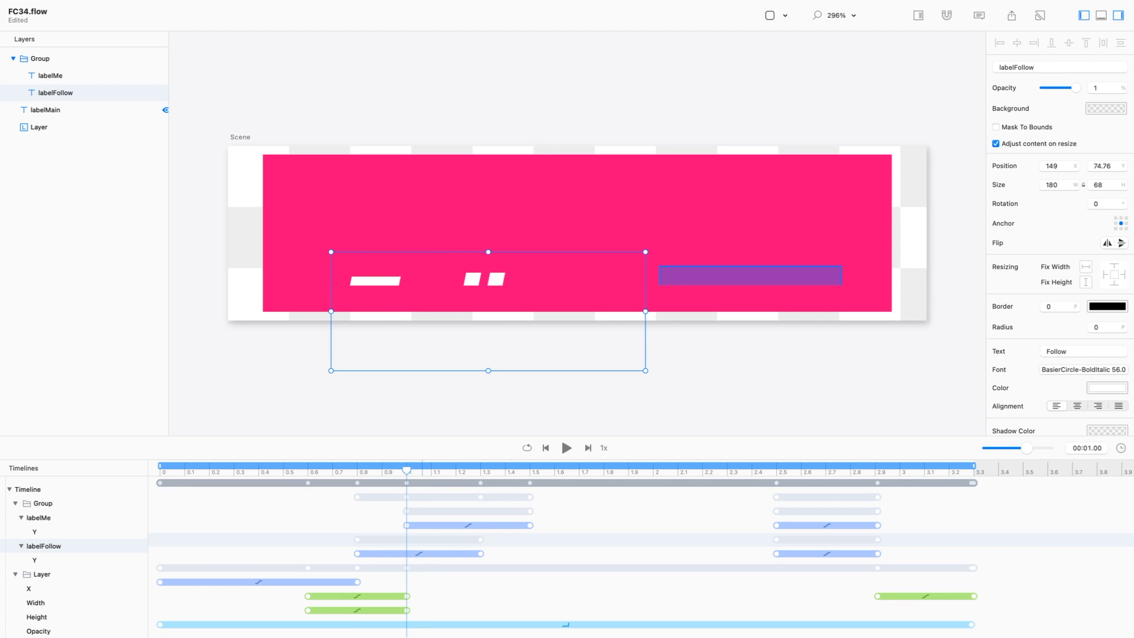
click(358, 554)
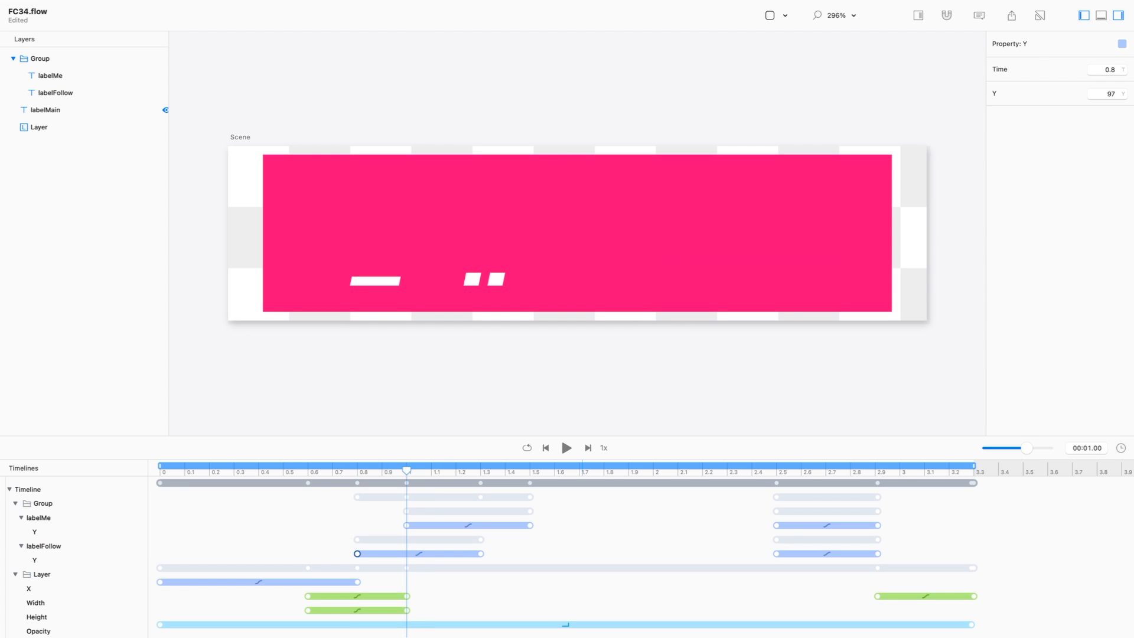
click(1111, 94)
- Set labelMe's starting Y keyframe at 1 second to 97
click(406, 525)
click(1107, 94)
text(97)
key(Return)
- Export the animation to the Desktop as followMe.mov at 2x scale, replacing the existing file
key(super+e)
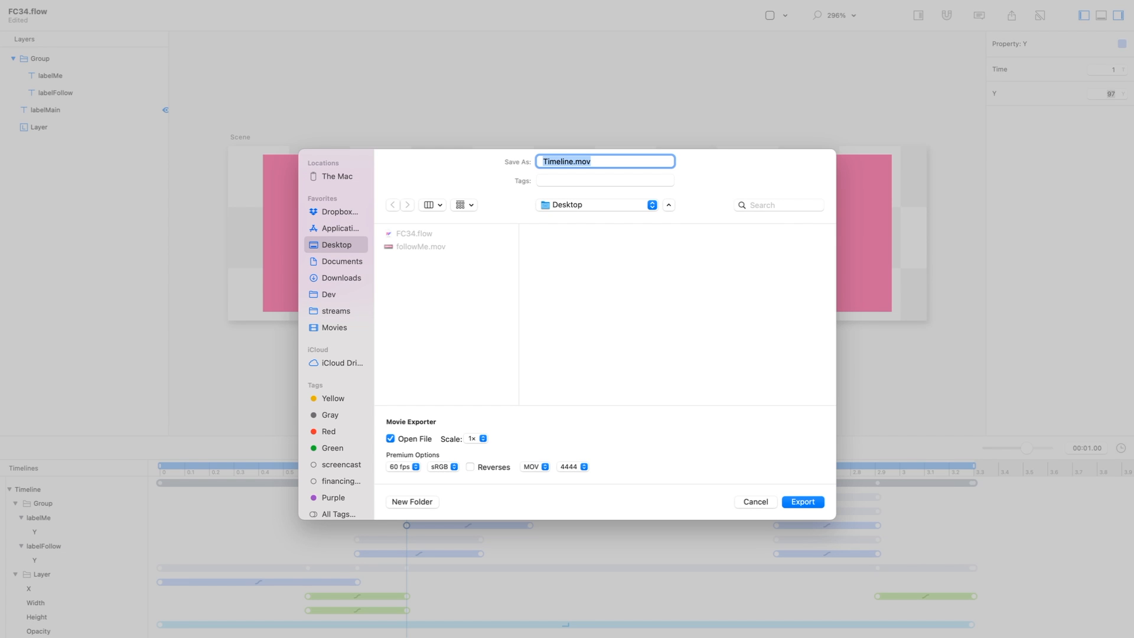
text(followMe)
click(475, 438)
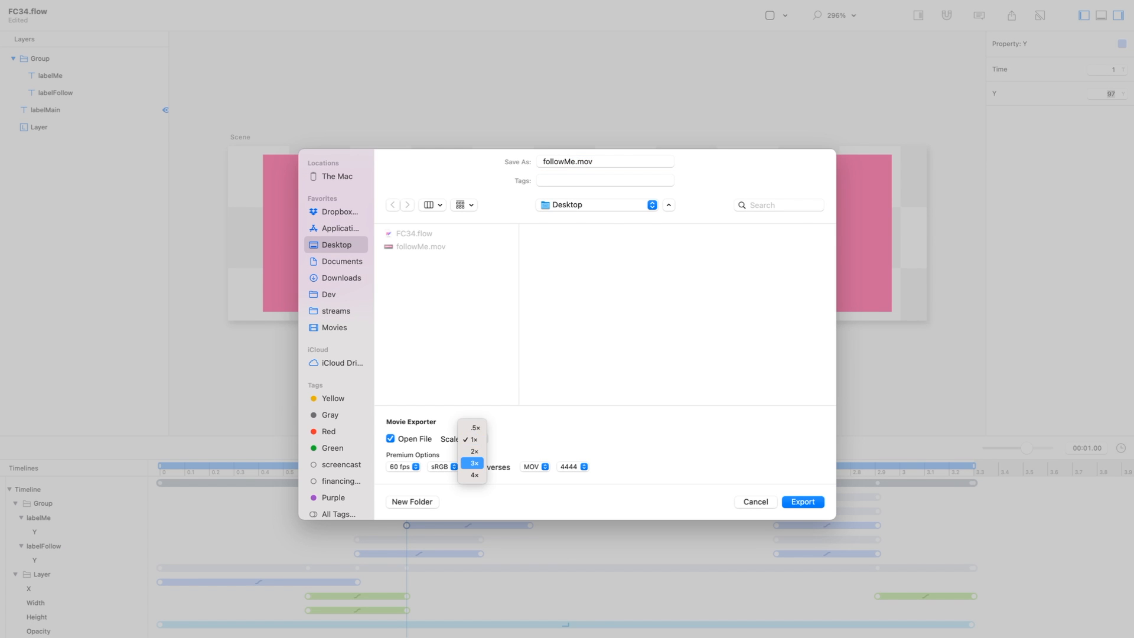
click(472, 451)
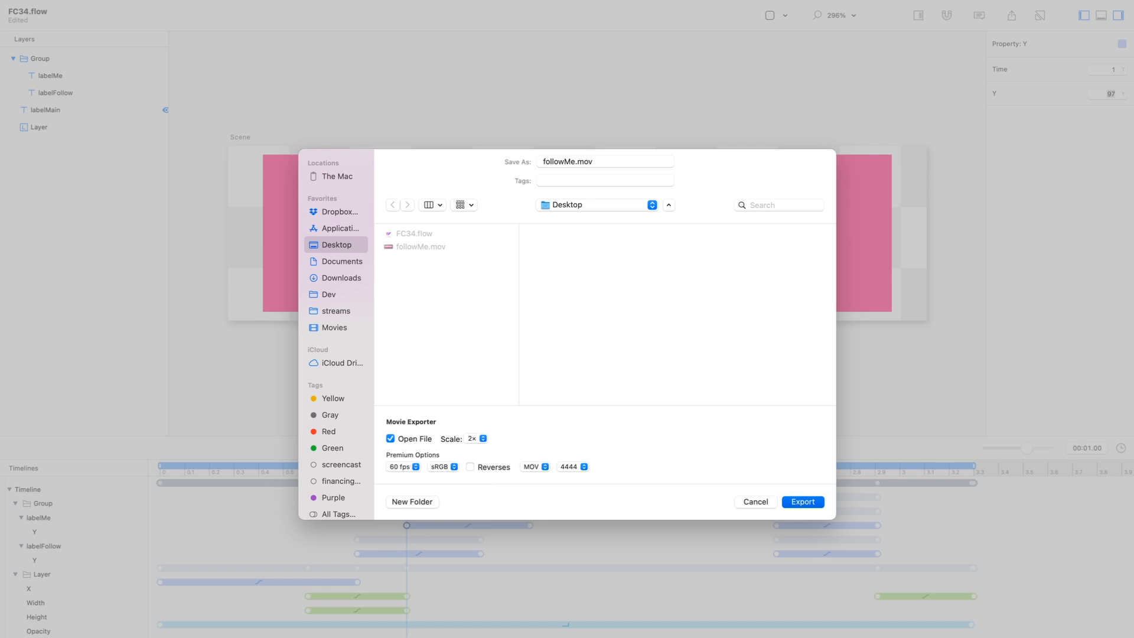
key(Return)
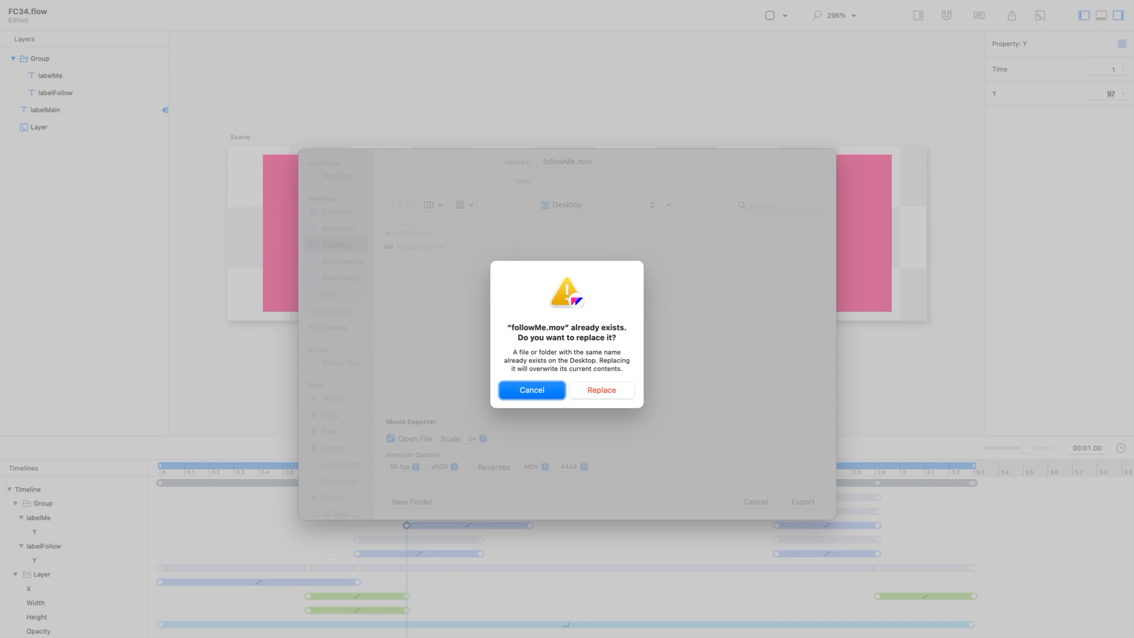
click(601, 390)
- Switch to Final Cut Pro and delete the old followMe clip from the 2020-11-17 event
key(super+Tab)
key(super+Tab)
key(super+shift+Tab)
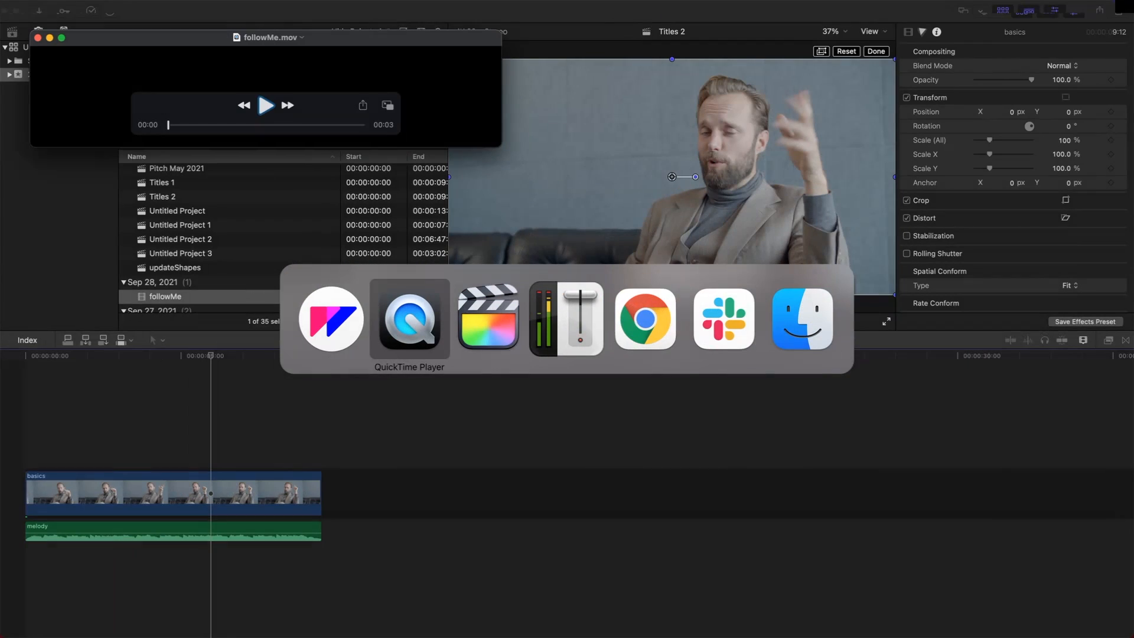
key(super+Tab)
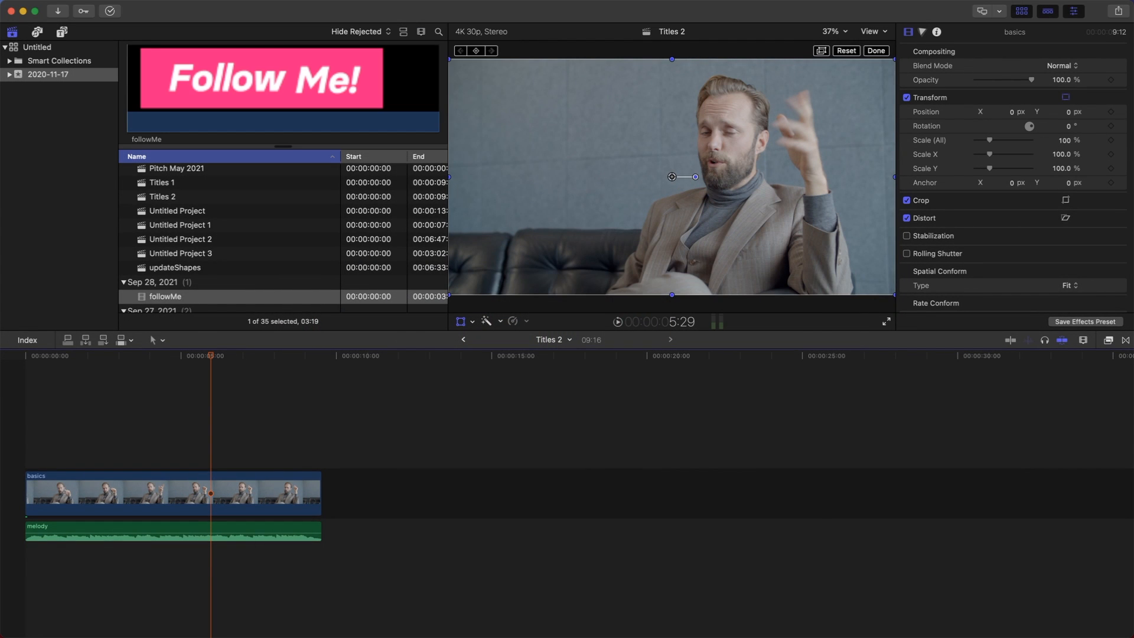
scroll(283, 236, up, 3)
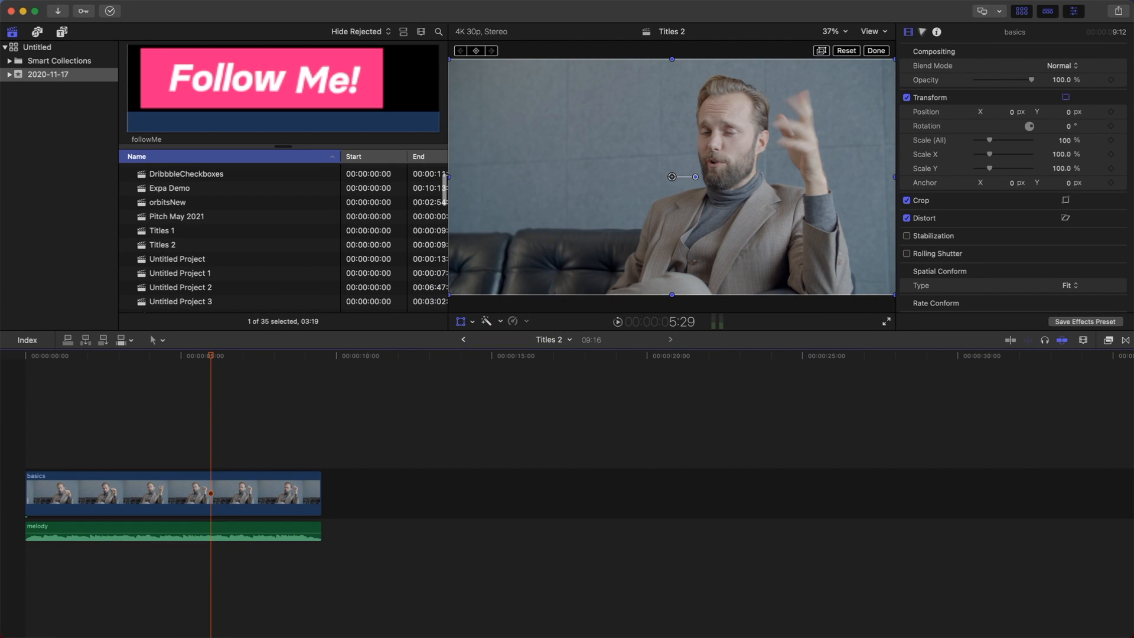
scroll(283, 236, up, 1)
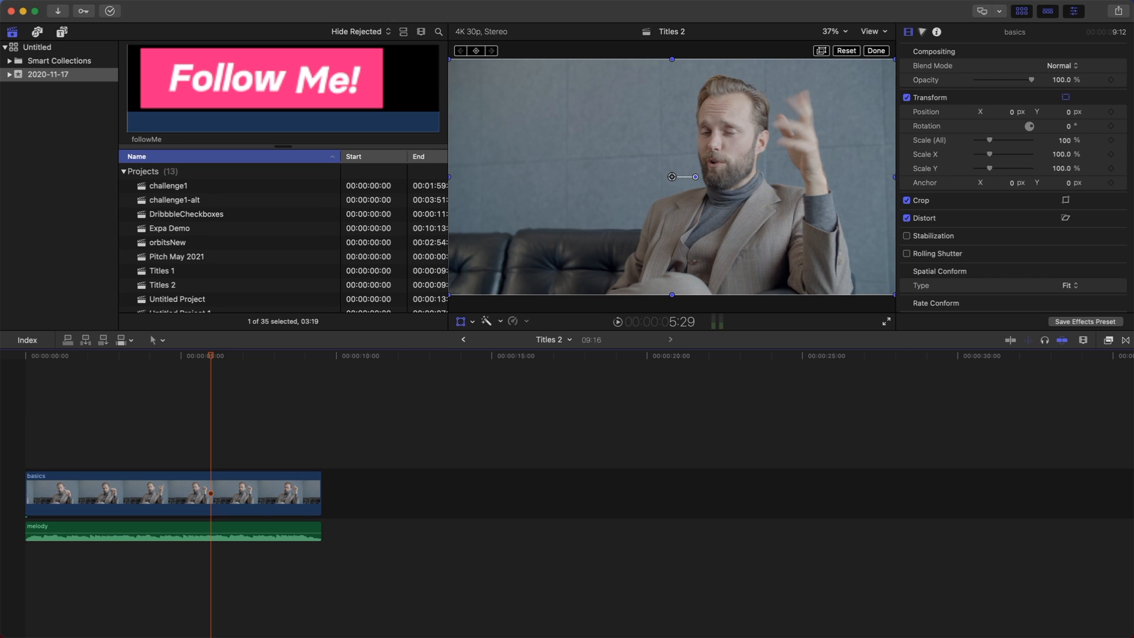
scroll(283, 236, down, 5)
key(super+BackSpace)
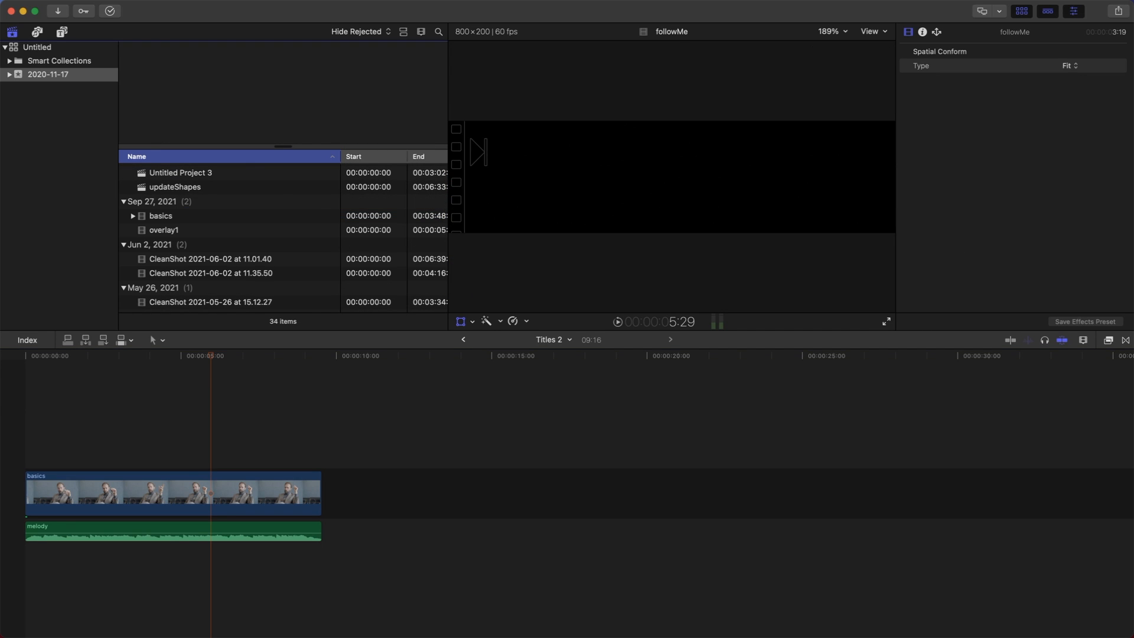
- Import followMe.mov from the Desktop into the 2020-11-17 event and place it above the basics clip at about 5:02
key(super+i)
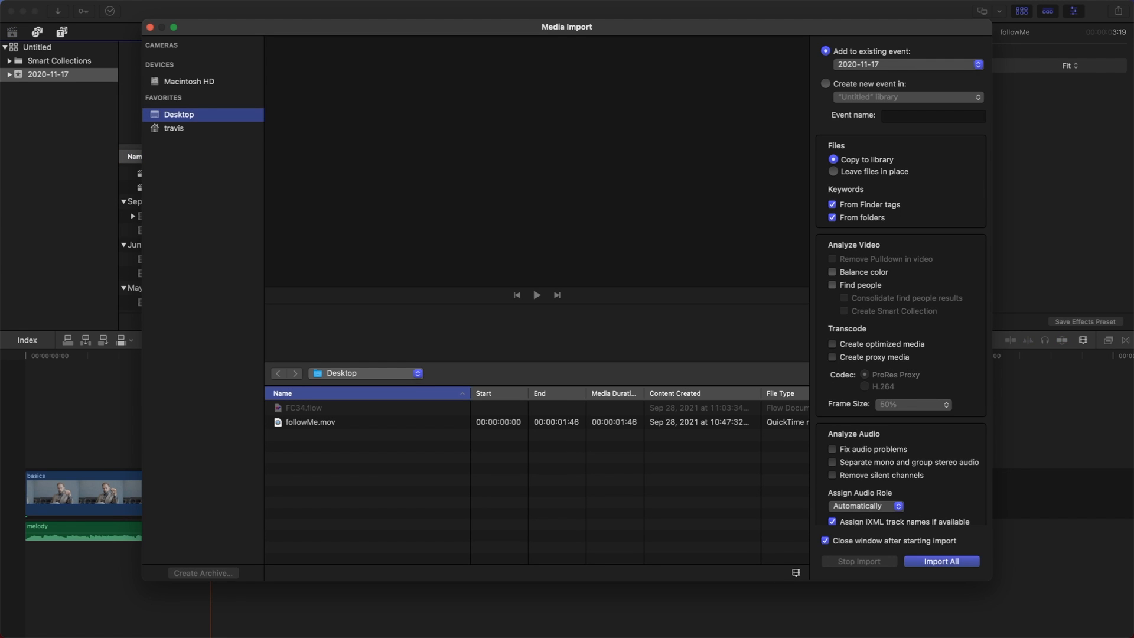
click(310, 422)
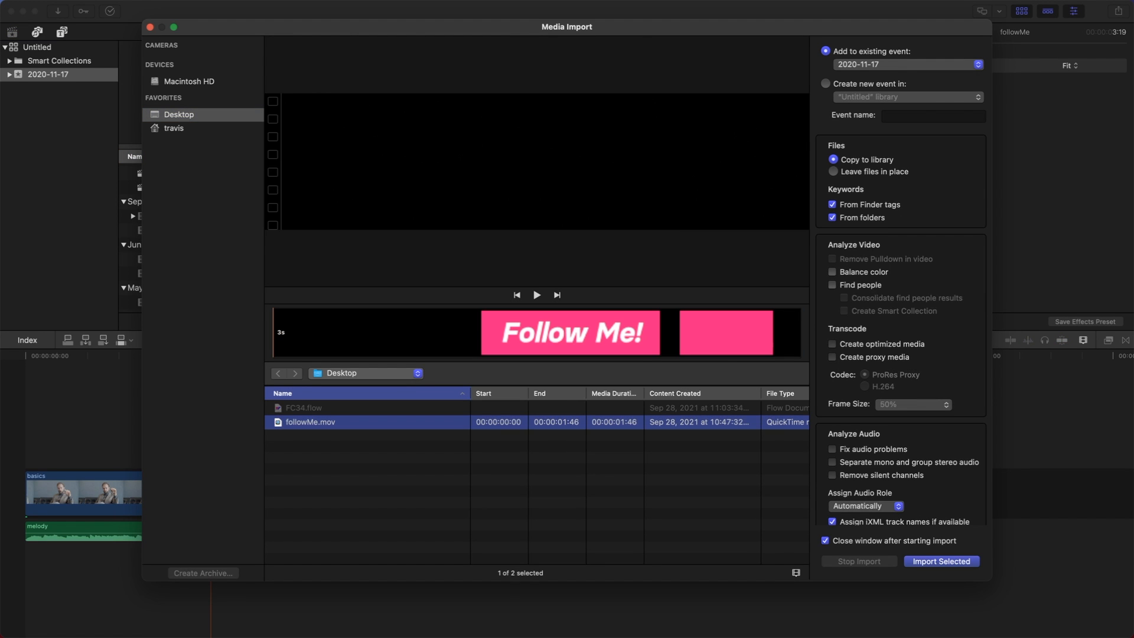
key(Return)
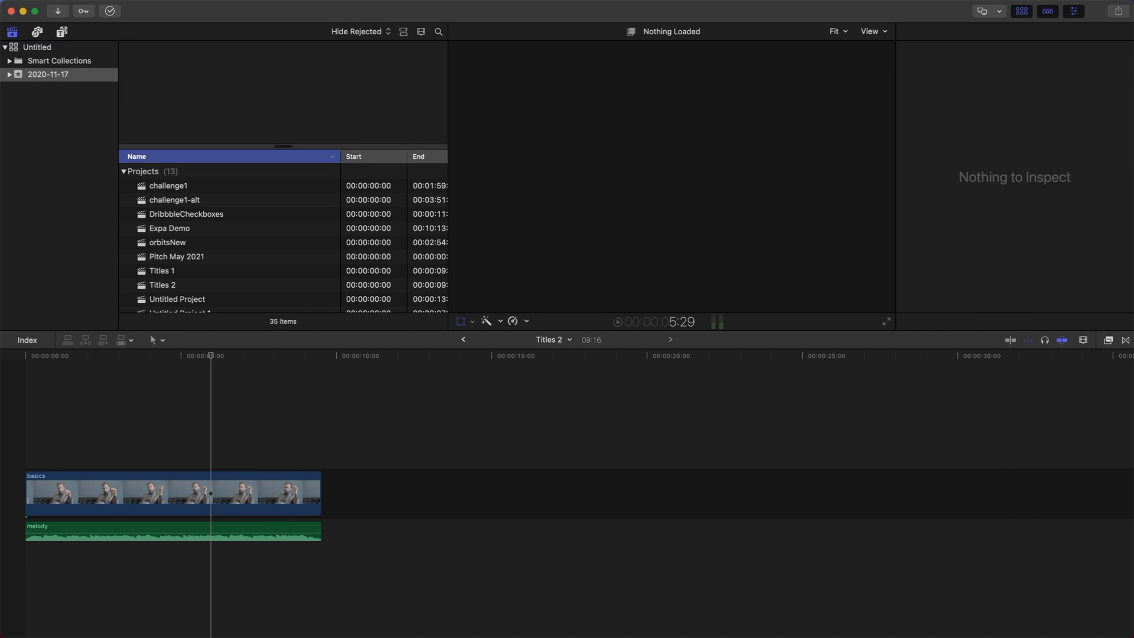
scroll(283, 237, down, 4)
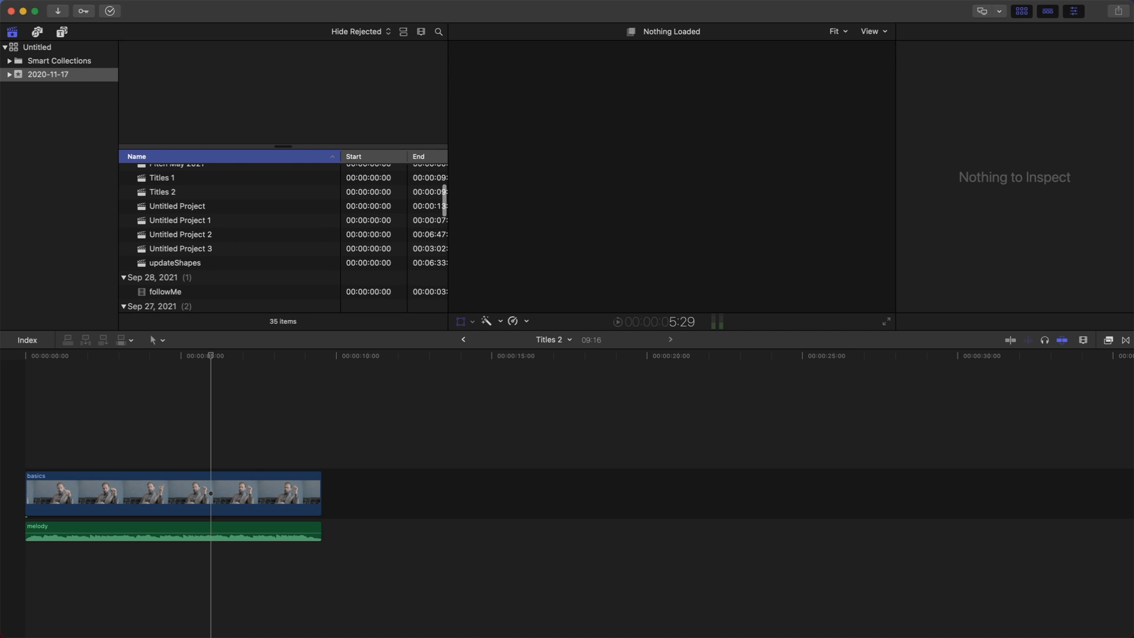
drag(166, 291, 184, 414)
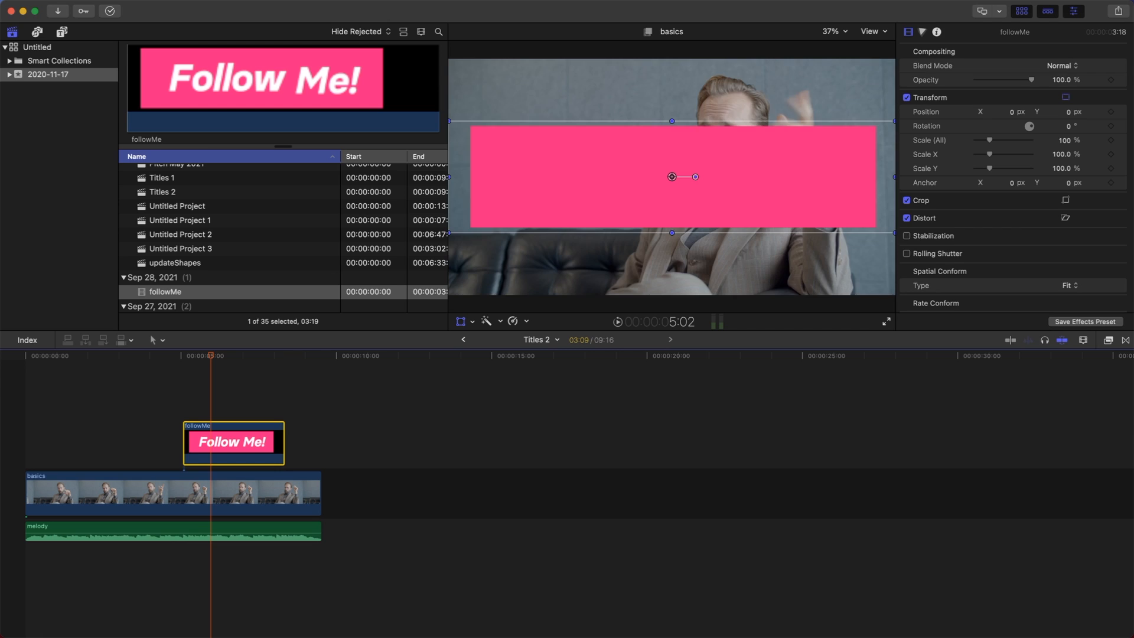
- Play Titles 2 from the start of the followMe clip, then inspect the overlay at 6:20
drag(211, 356, 183, 355)
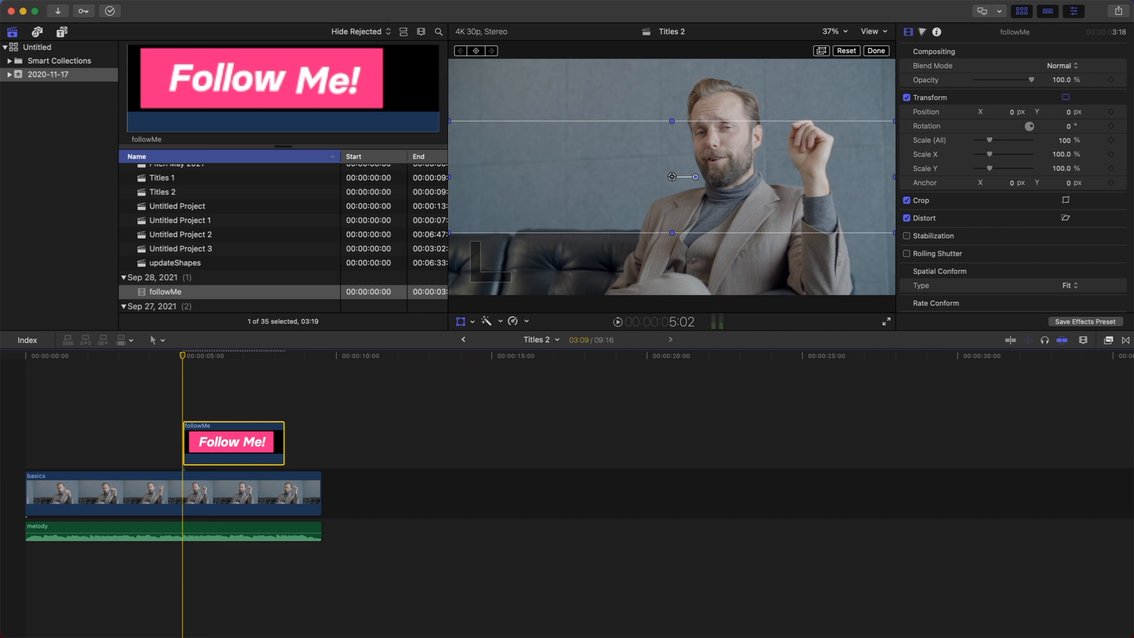
key(space)
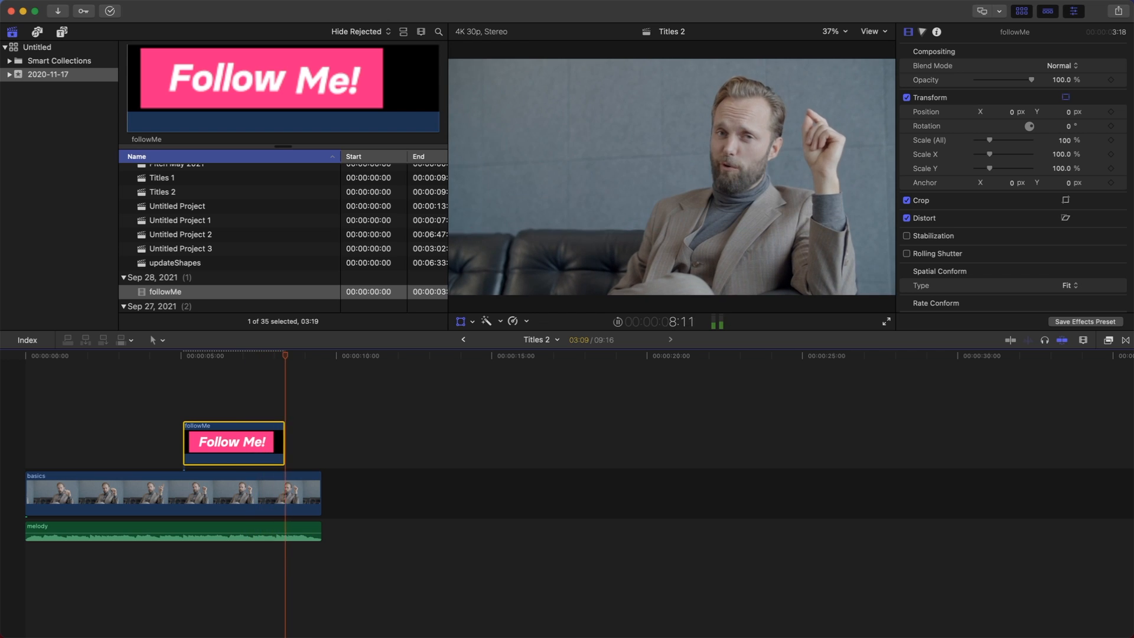
key(space)
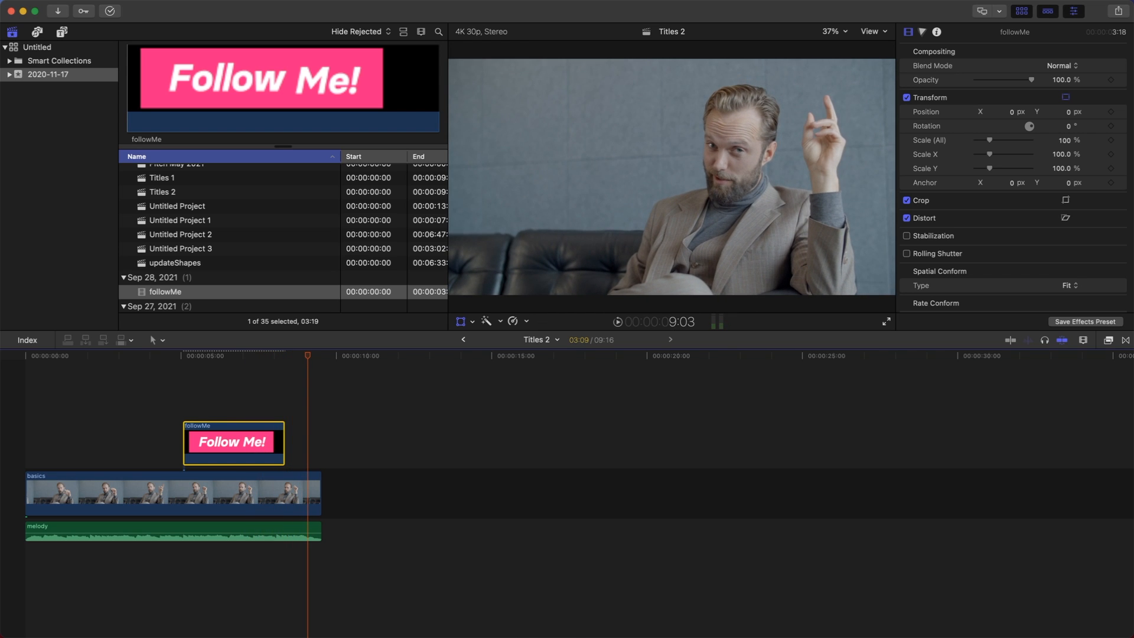
click(232, 356)
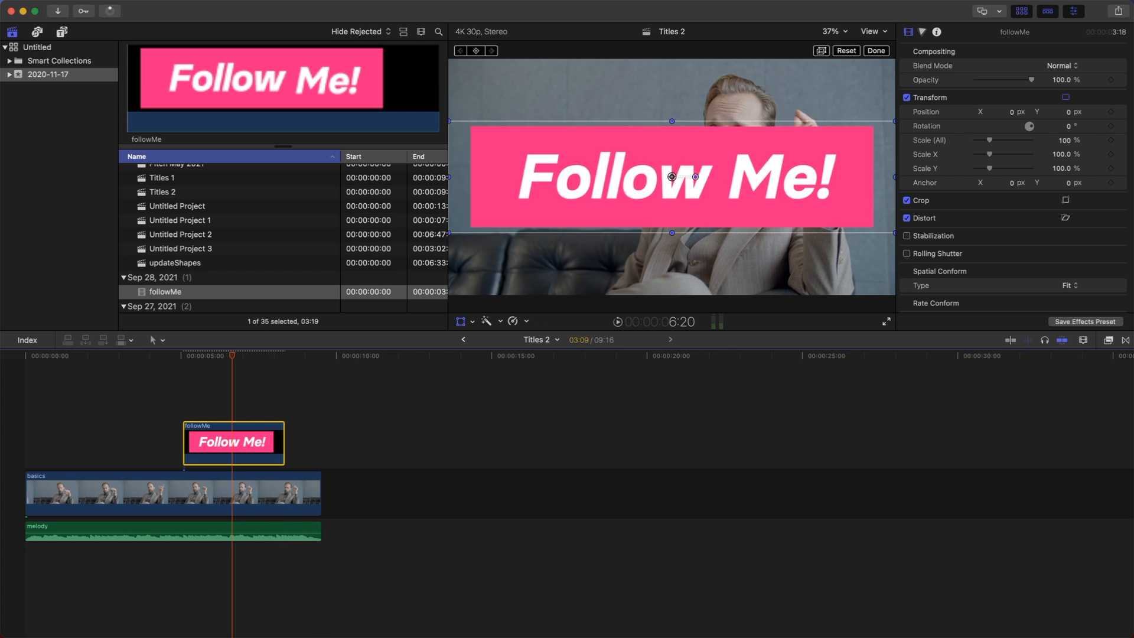
- Close the followMe.mov preview in QuickTime Player, return to Flow and select the Scene
key(super+Tab)
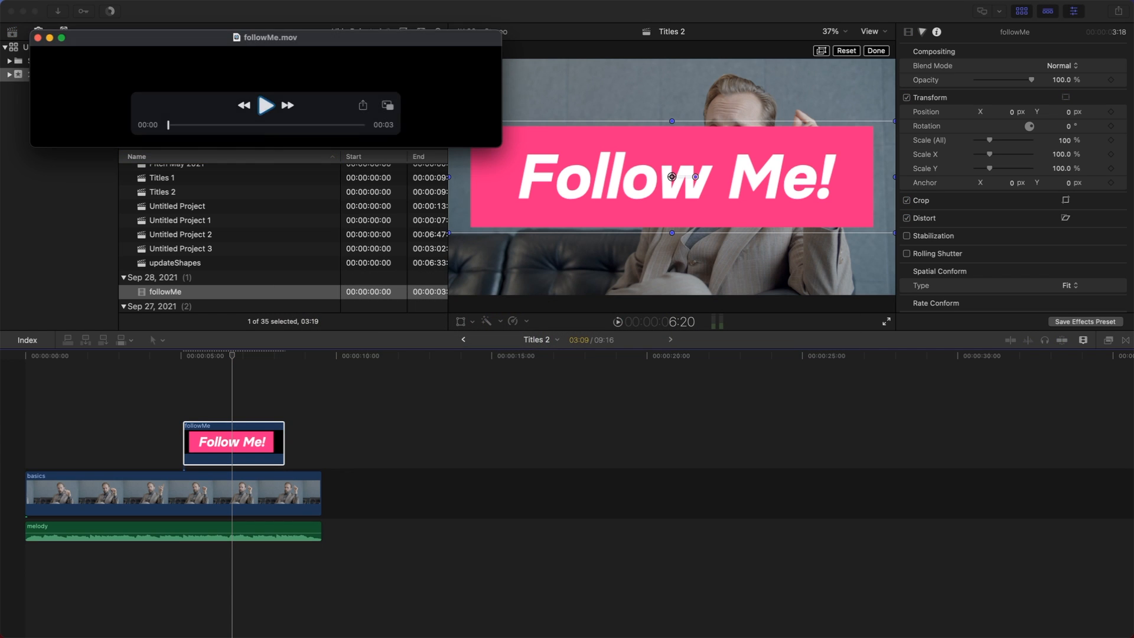
click(37, 37)
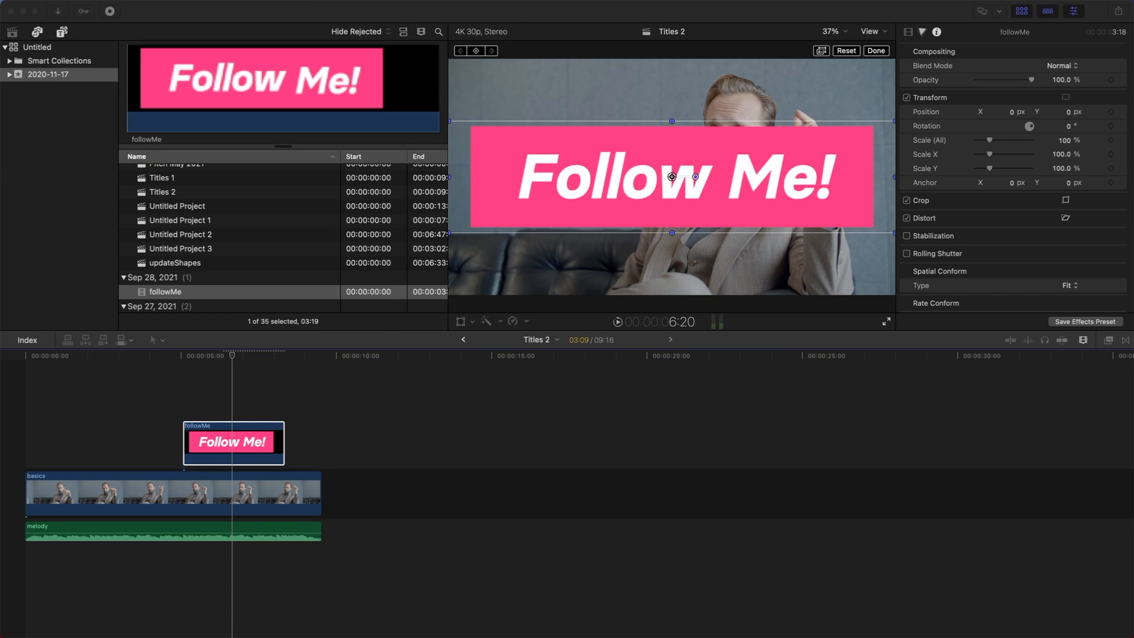
key(super+Tab)
key(super+Tab)
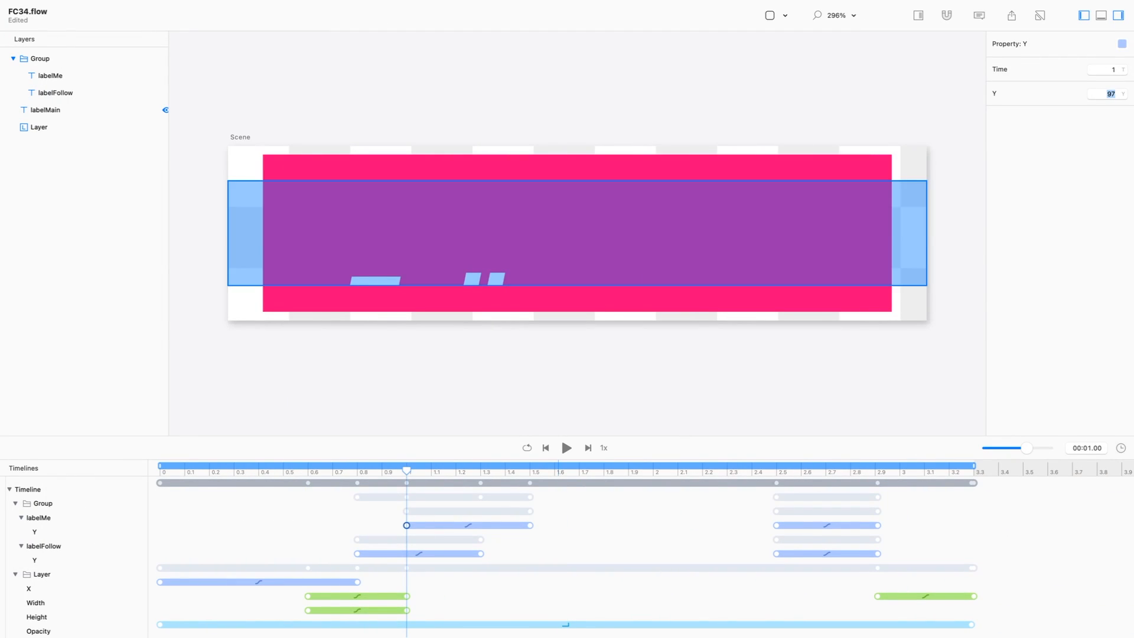
click(558, 236)
click(558, 360)
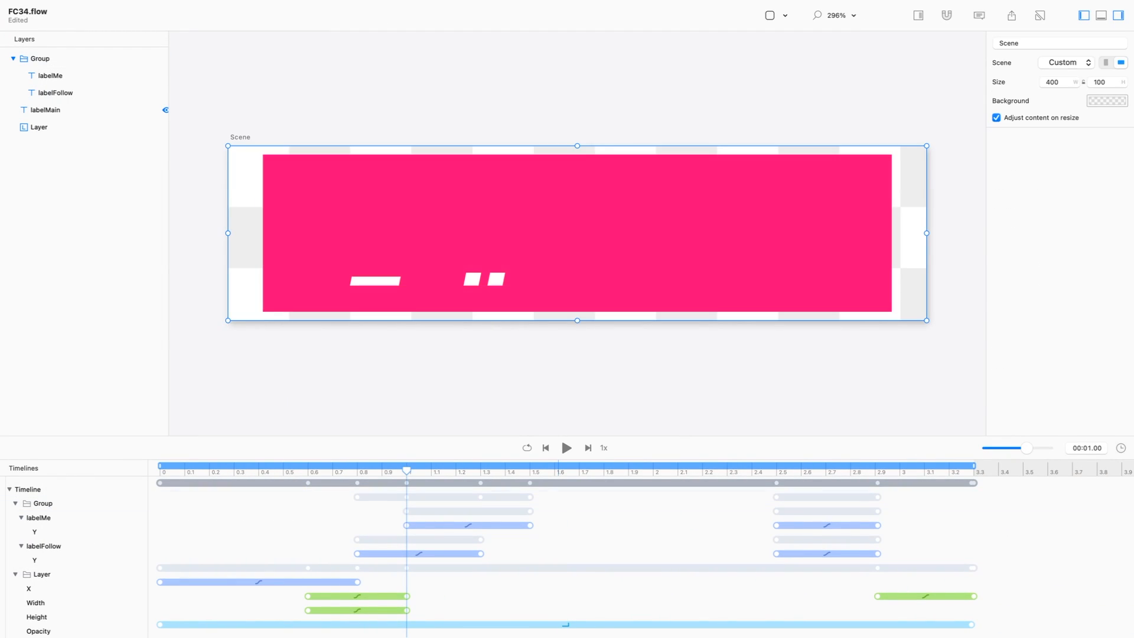
- Set the Y value of labelMe's final keyframe at 2.91 s to 97
click(558, 366)
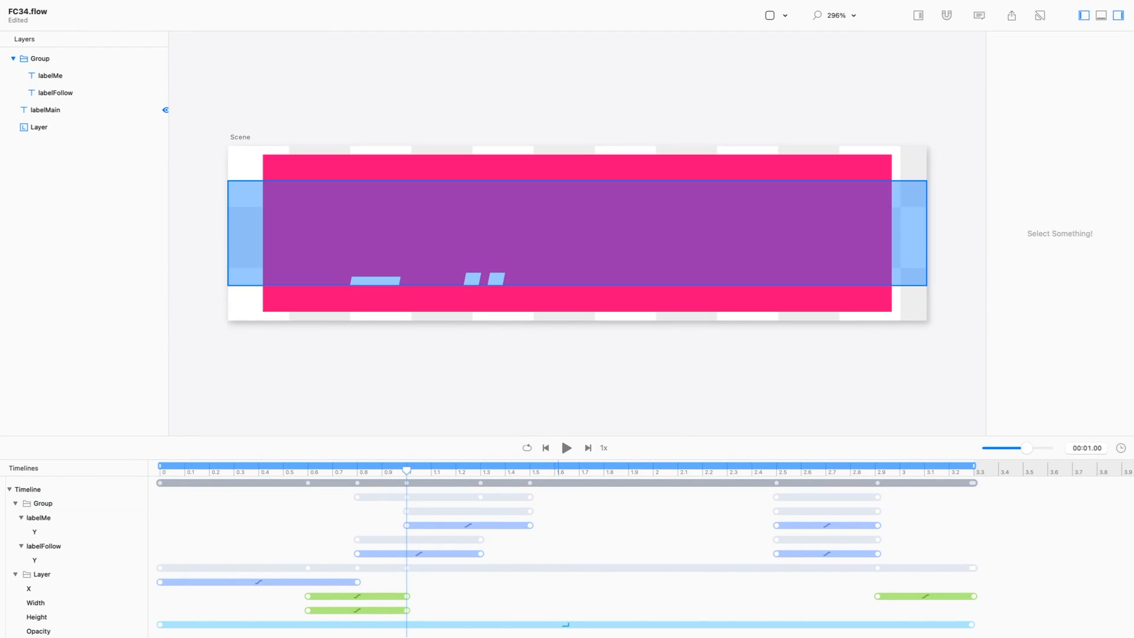
super+click(488, 270)
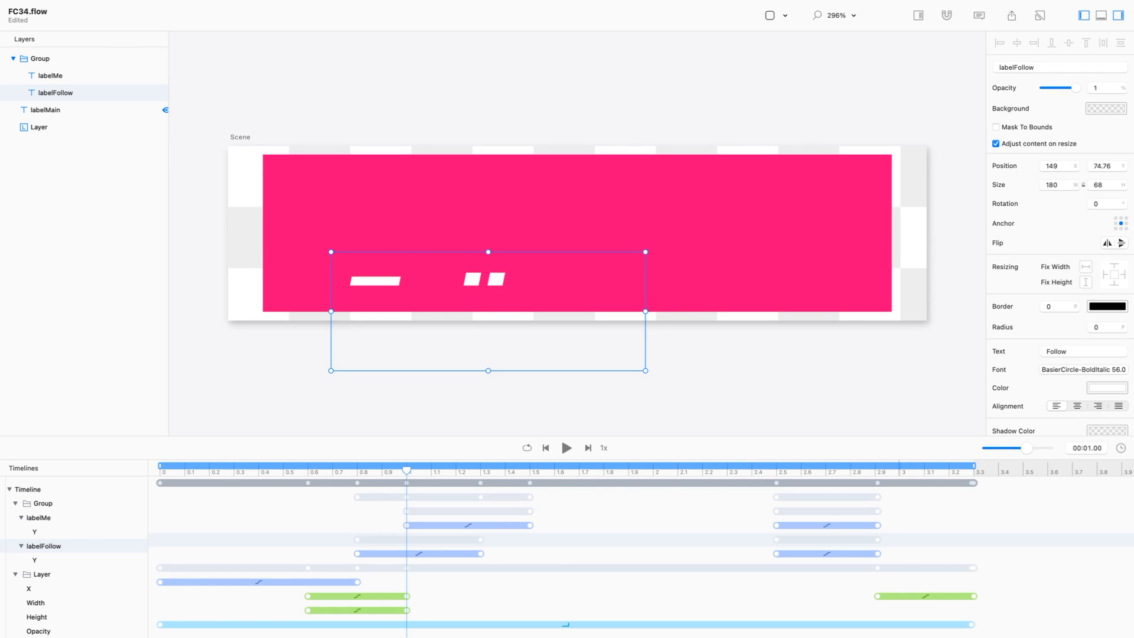
click(877, 469)
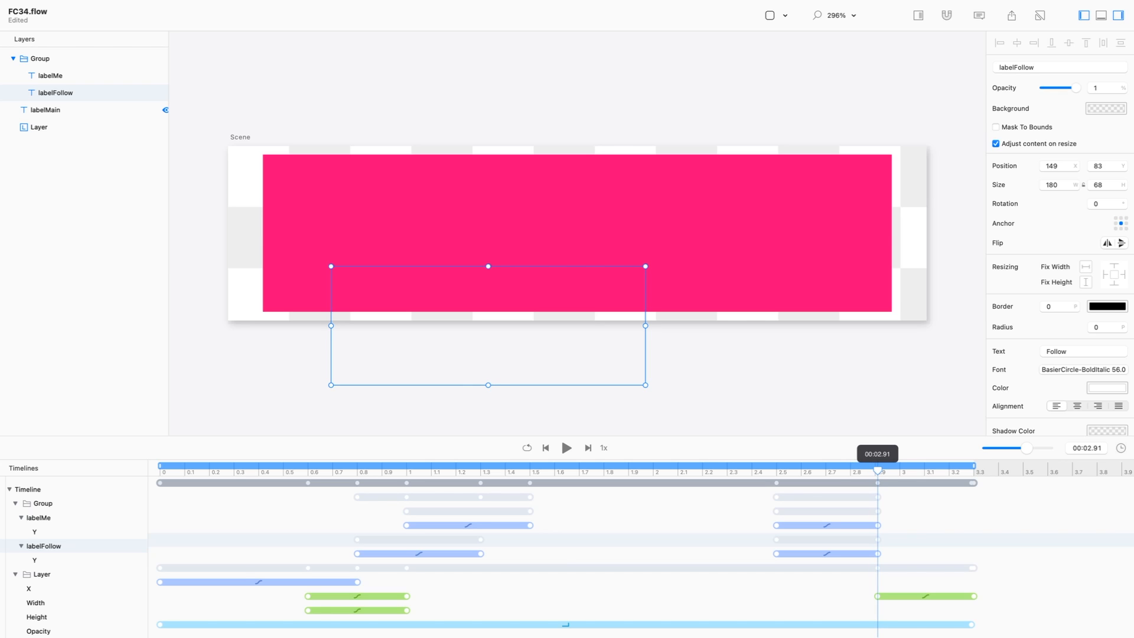
click(878, 525)
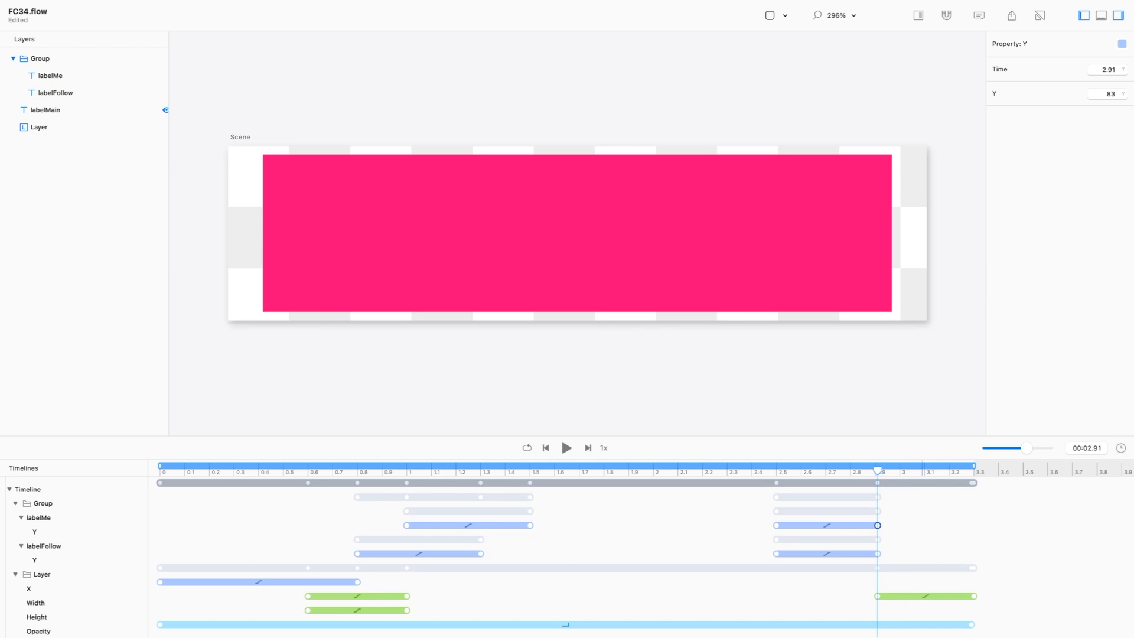
click(1110, 94)
text(97)
key(Return)
- Set labelFollow's final Y keyframe at 2.91 s to 97 and select the labelFollow layer
click(877, 553)
click(1110, 94)
text(97)
key(Return)
click(55, 93)
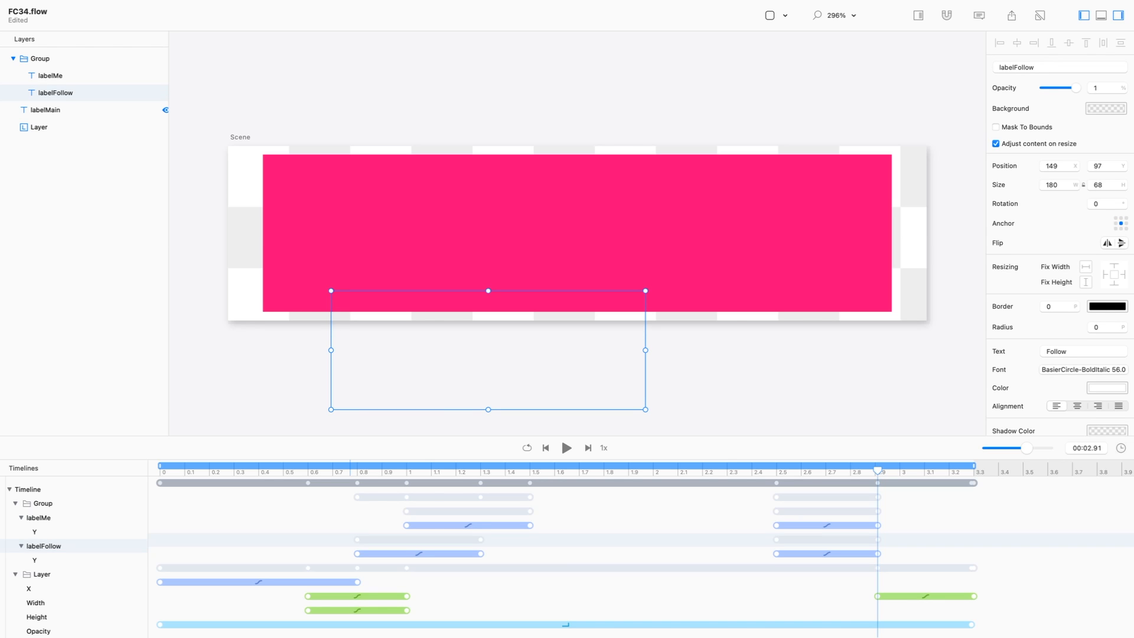
- Export the timeline to the Desktop as followMe.mov at 2x scale, replacing the existing file
key(super+e)
key(Return)
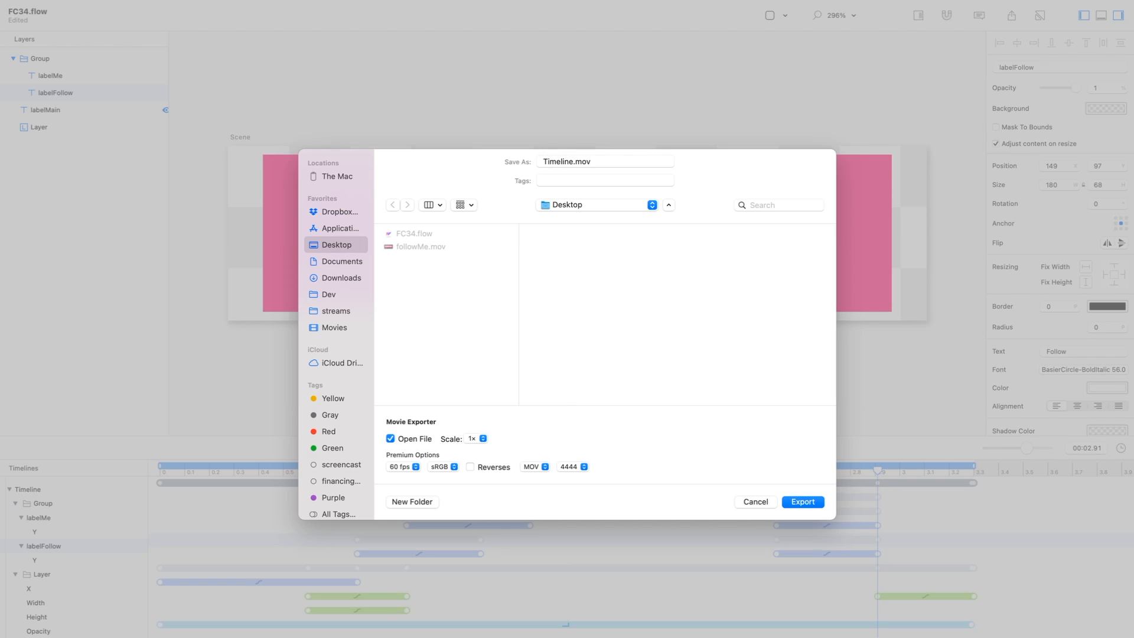
click(476, 438)
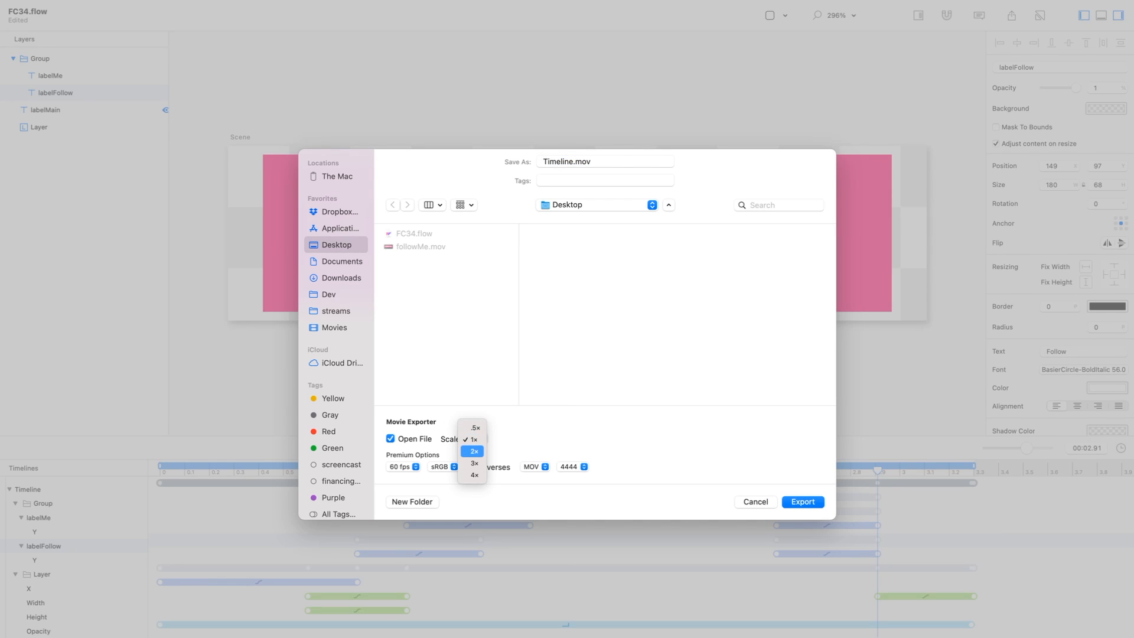
click(475, 451)
click(420, 246)
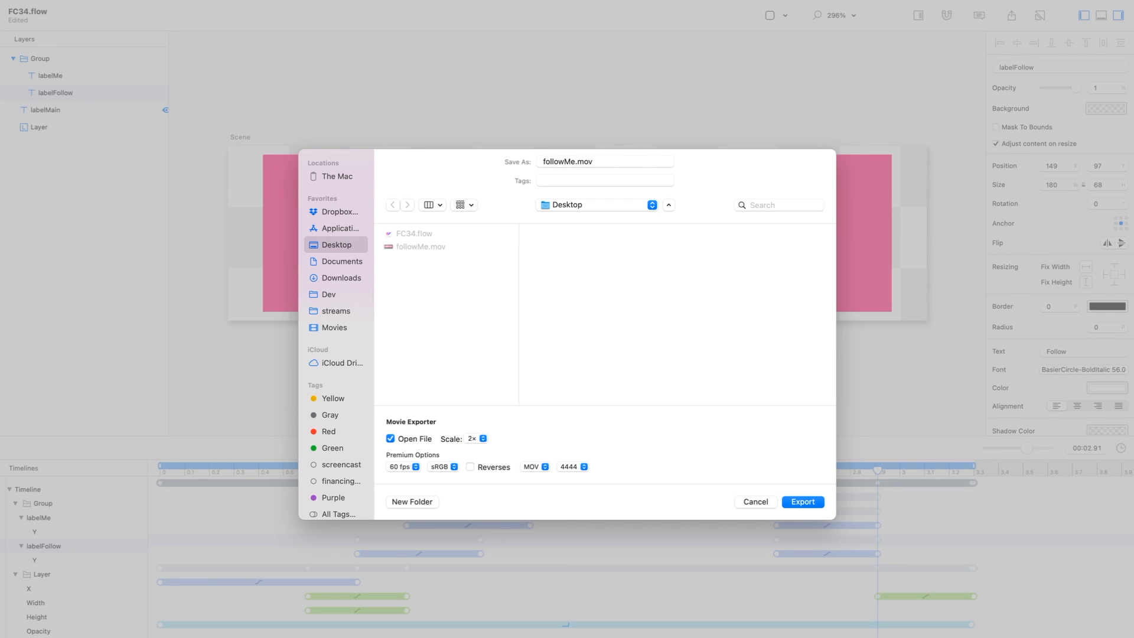
key(Return)
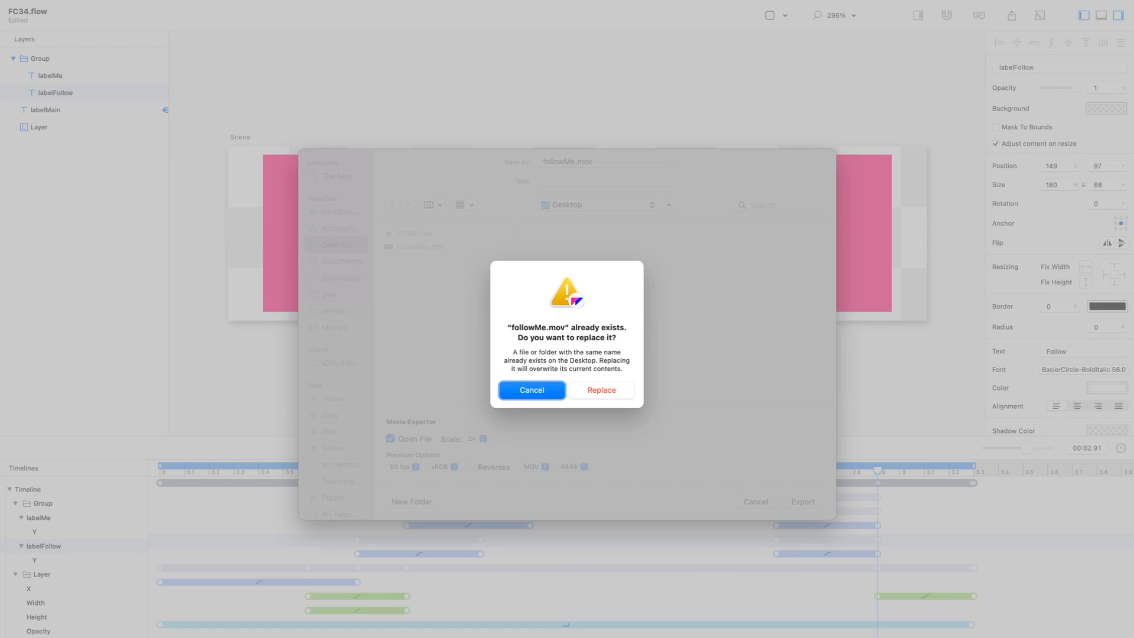
click(602, 390)
- Switch to Final Cut Pro and delete the old followMe clip from both the 2020-11-17 event and the Titles 2 timeline
key(super+Tab)
key(super+Tab)
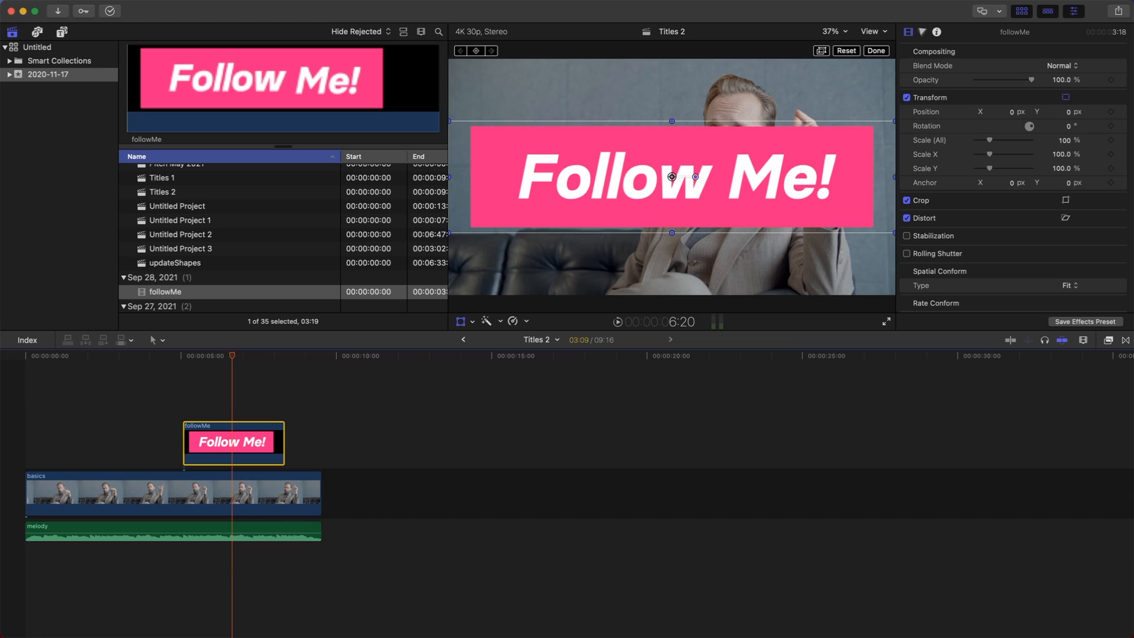
click(166, 292)
key(BackSpace)
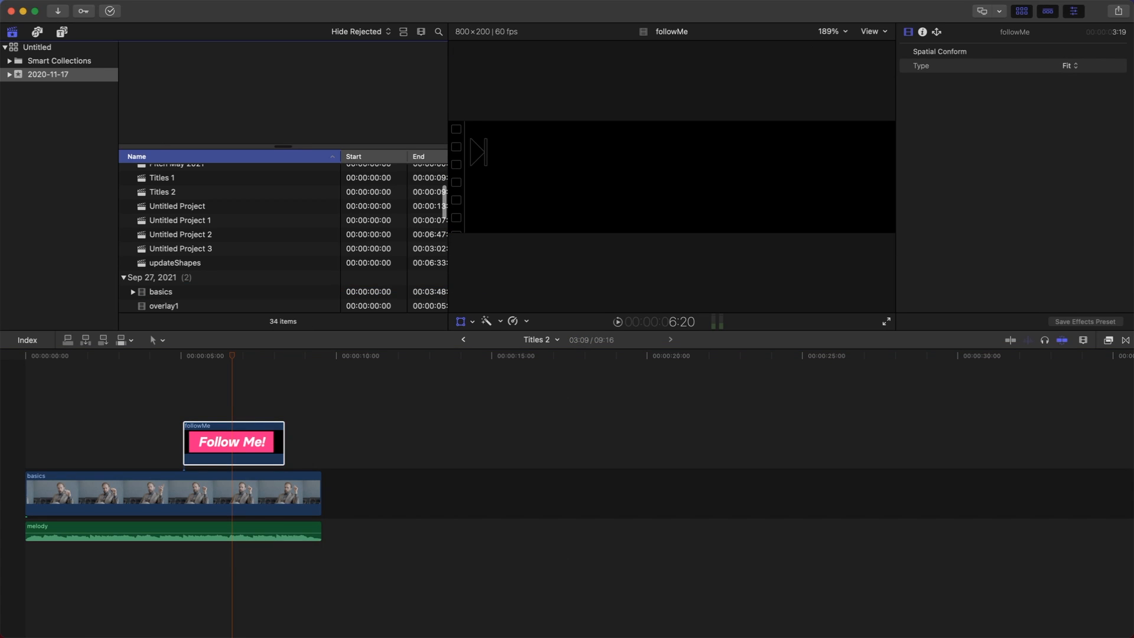
key(super+i)
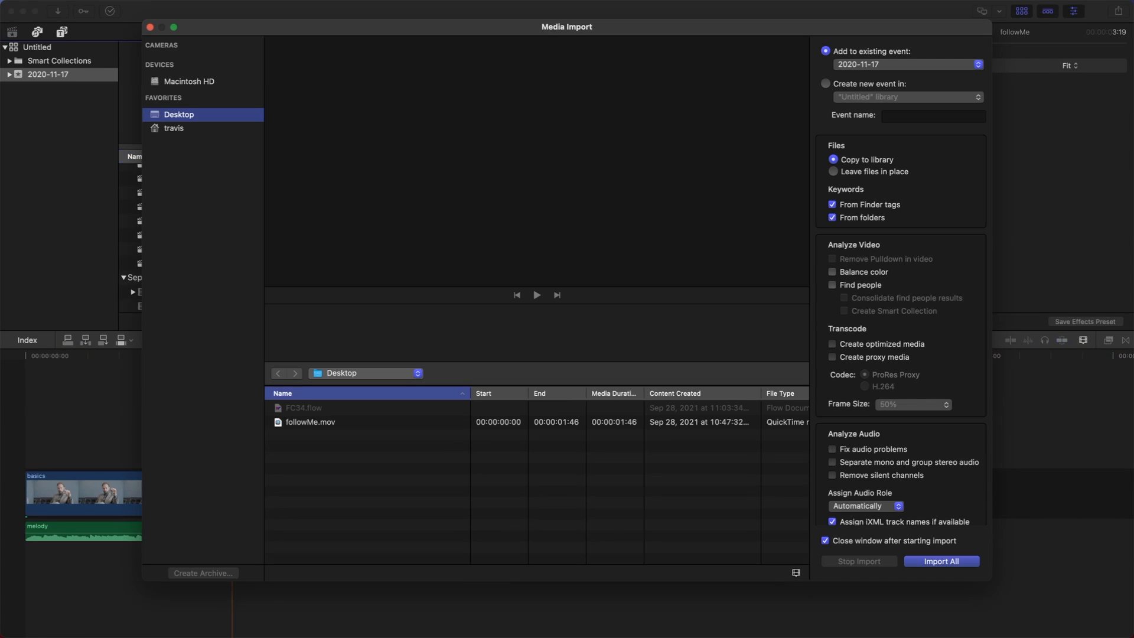
key(Escape)
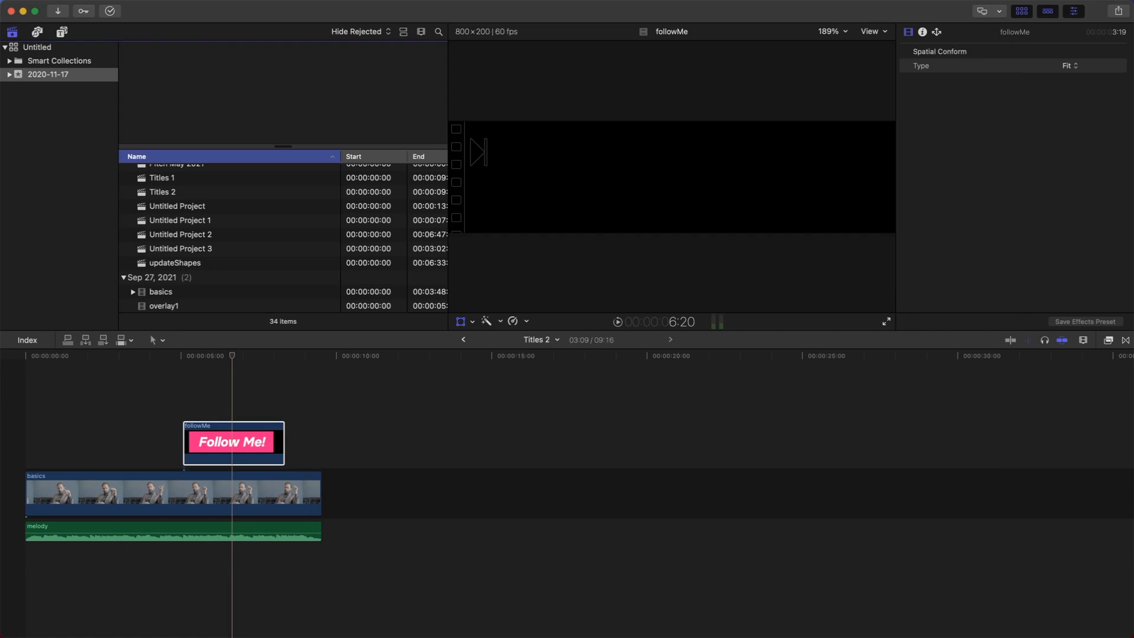
key(BackSpace)
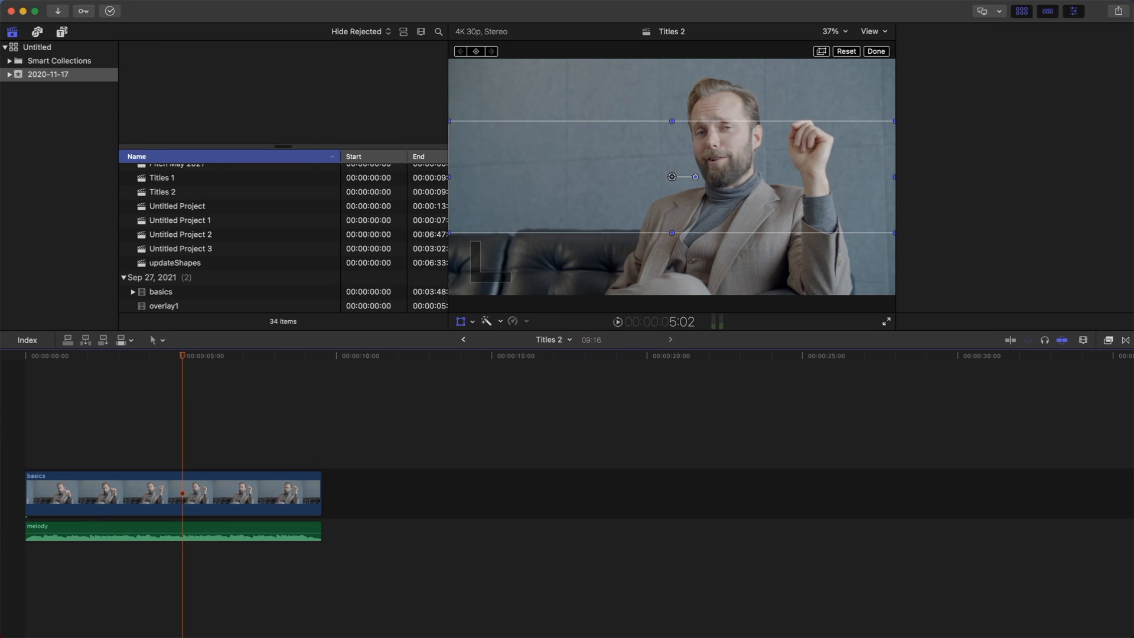
- Import followMe.mov from the Desktop into the 2020-11-17 event and place it above the basics clip at about 3:12
key(super+i)
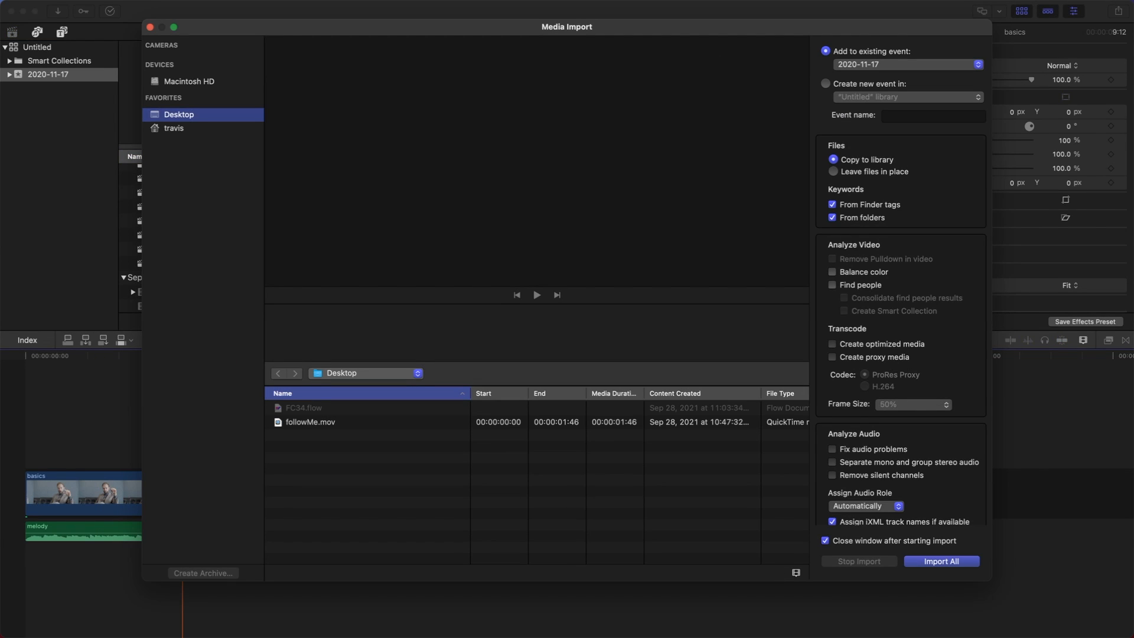
click(310, 422)
key(Return)
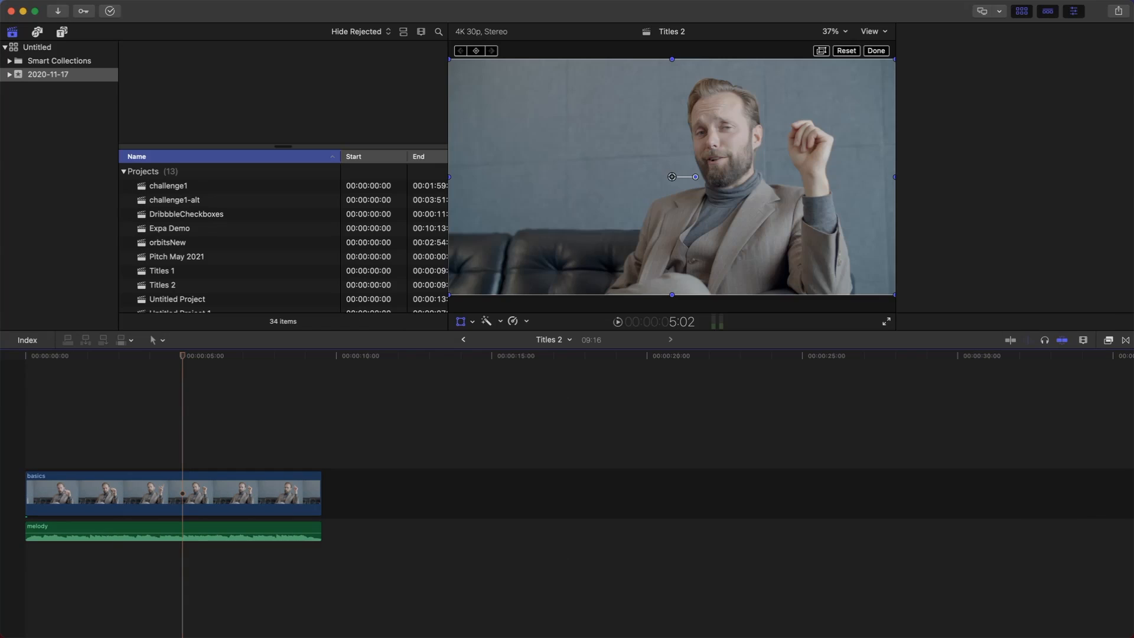
scroll(283, 237, down, 5)
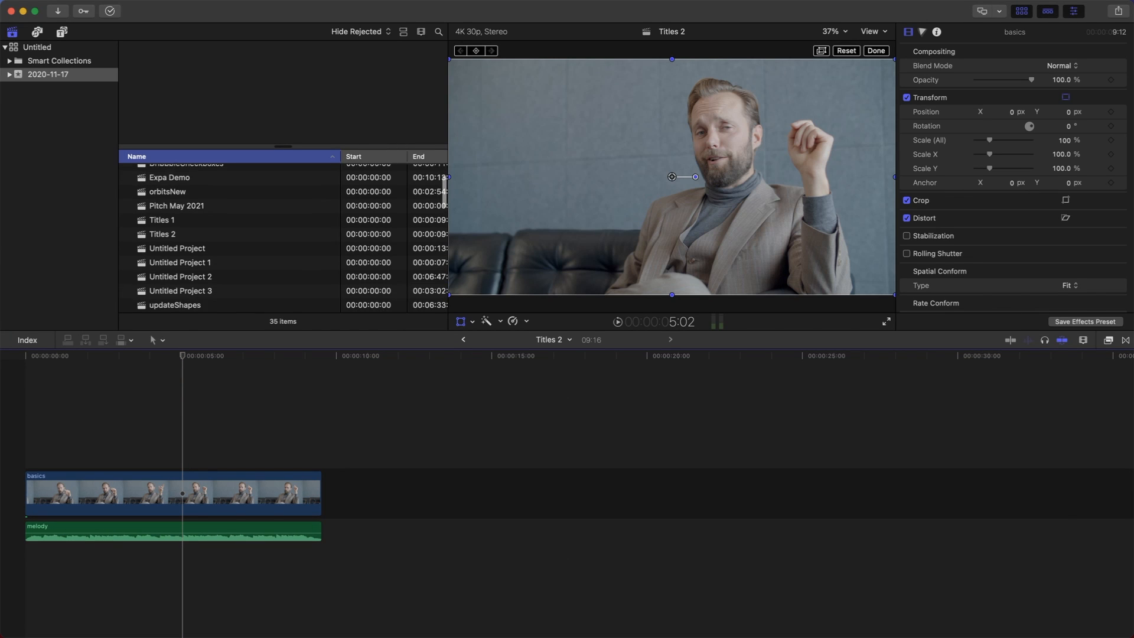
drag(165, 239, 160, 443)
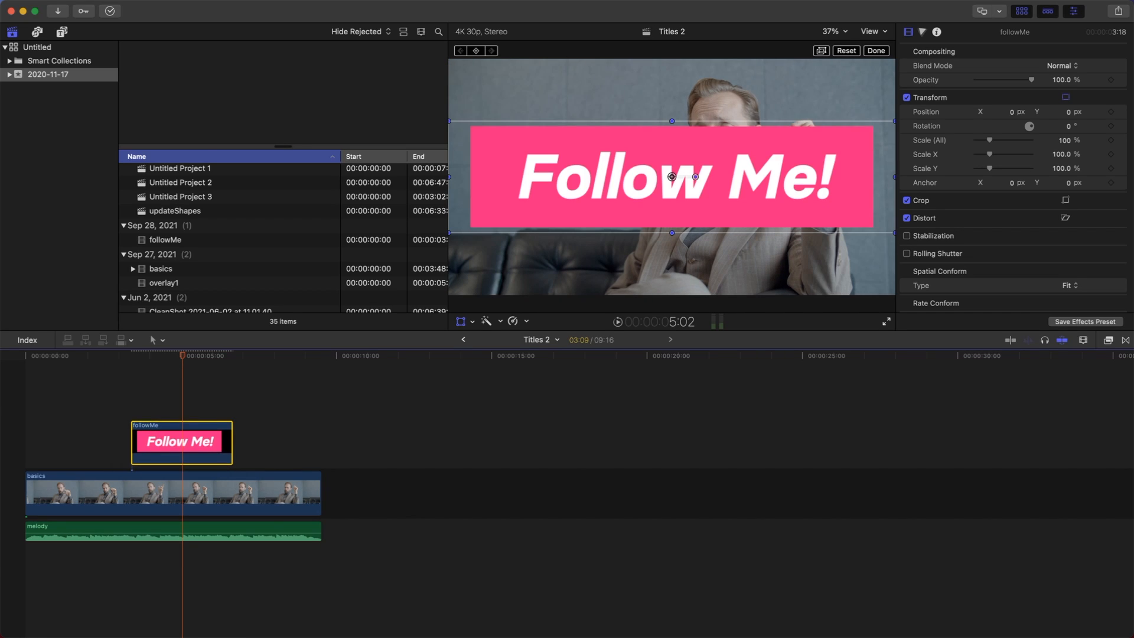
- Play Titles 2 from the start of the followMe clip, then again from the beginning of the project
drag(183, 355, 131, 355)
key(space)
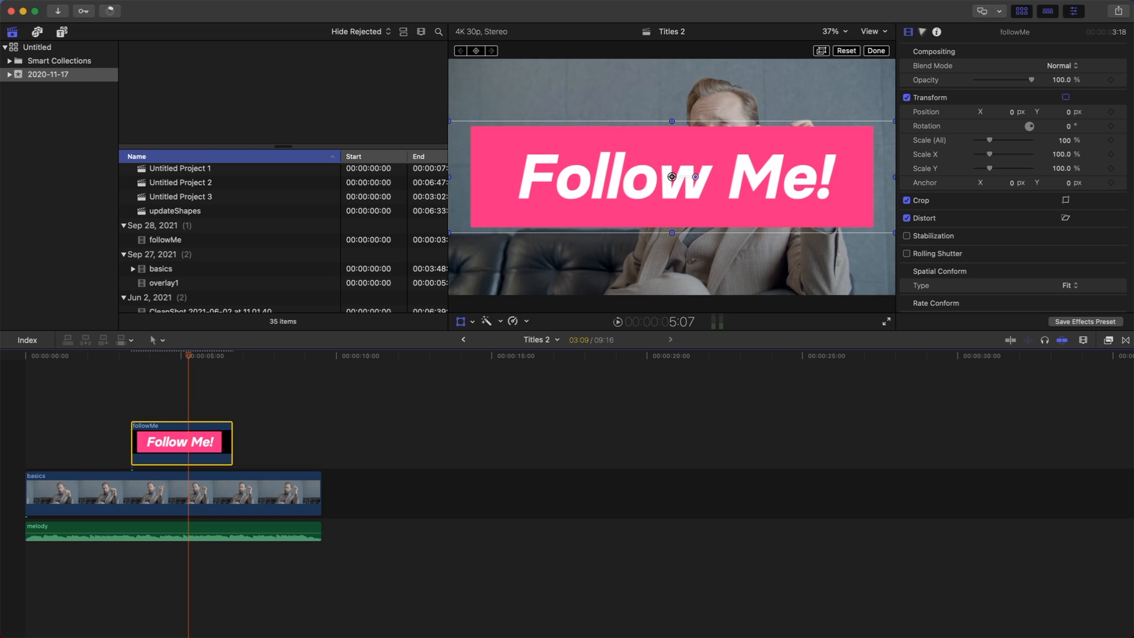
key(space)
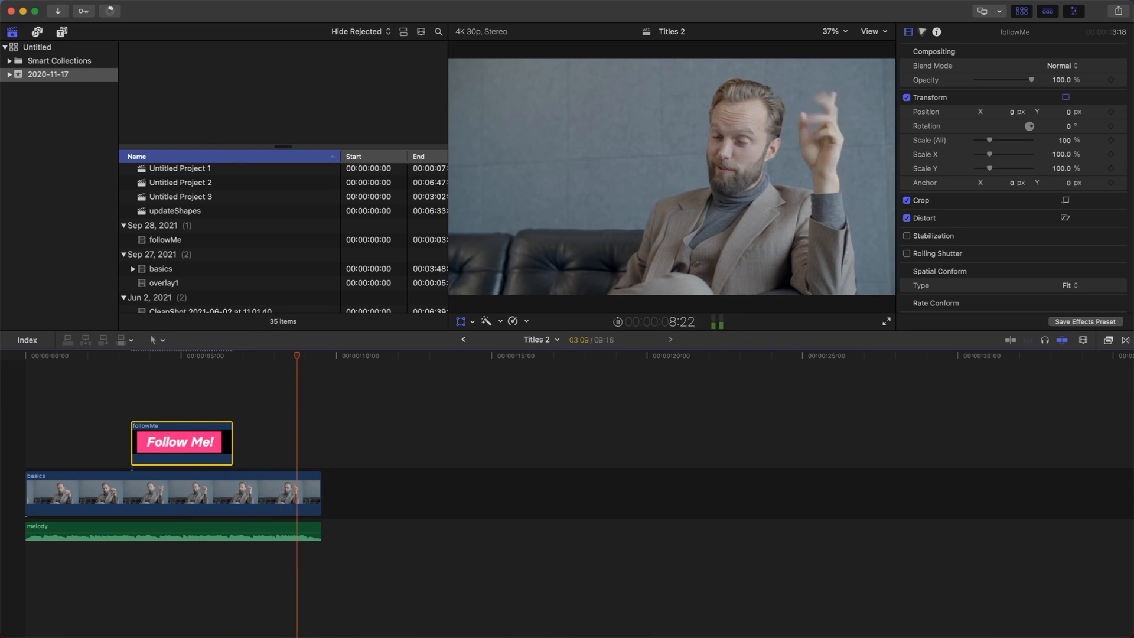
key(Home)
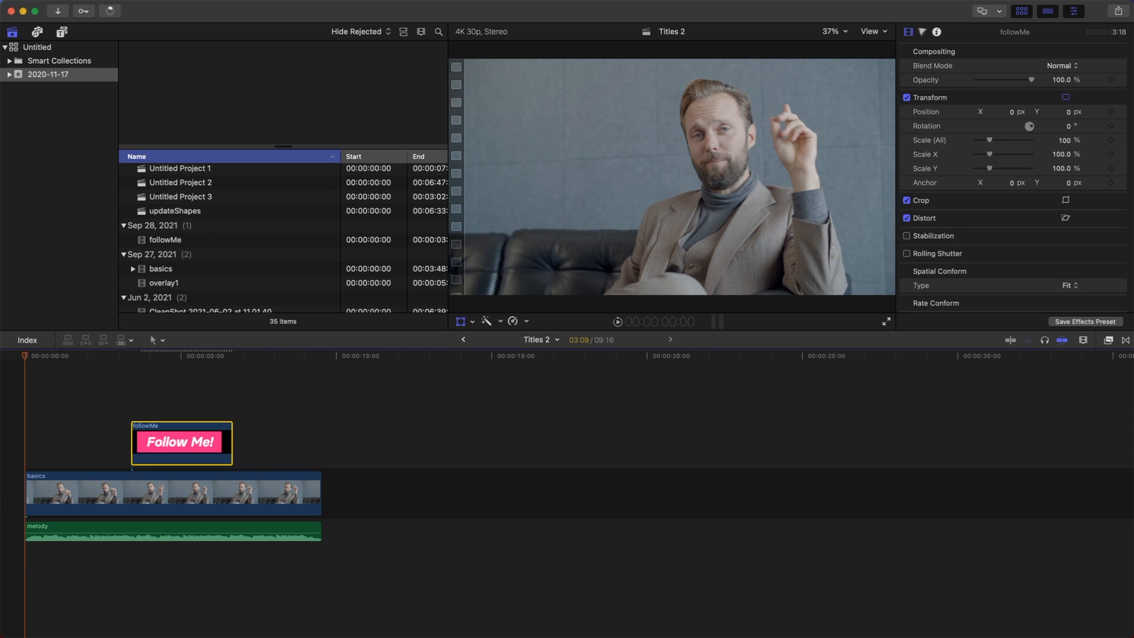
key(space)
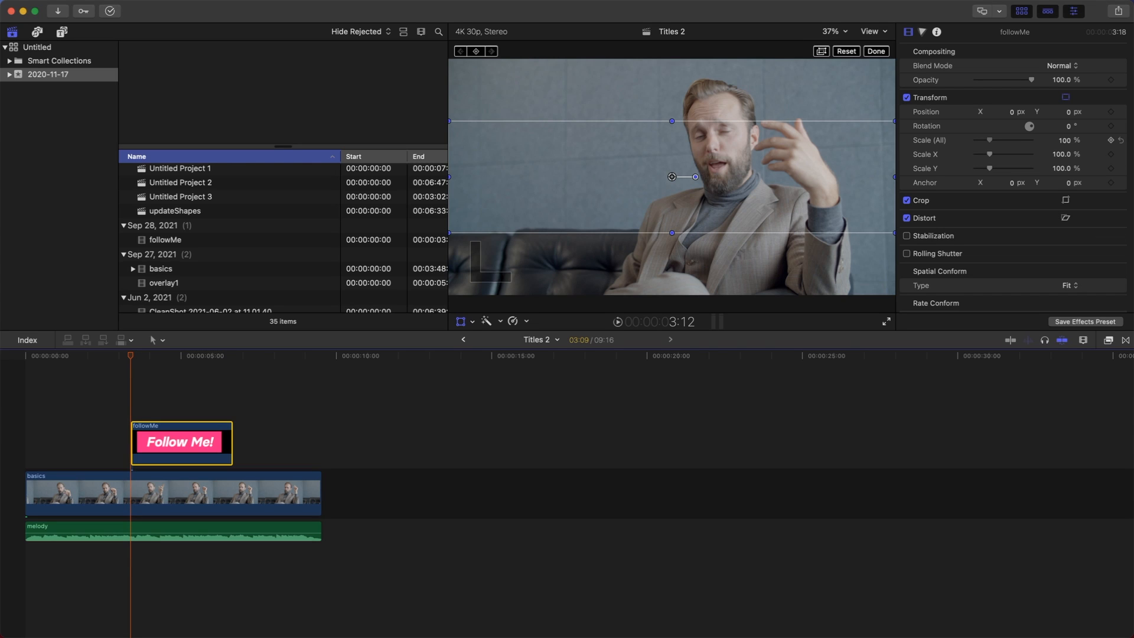
- Scale the followMe overlay to 40% and move it to the lower-right of the video frame, at about X 1187 px, Y -766 px
drag(990, 140, 981, 140)
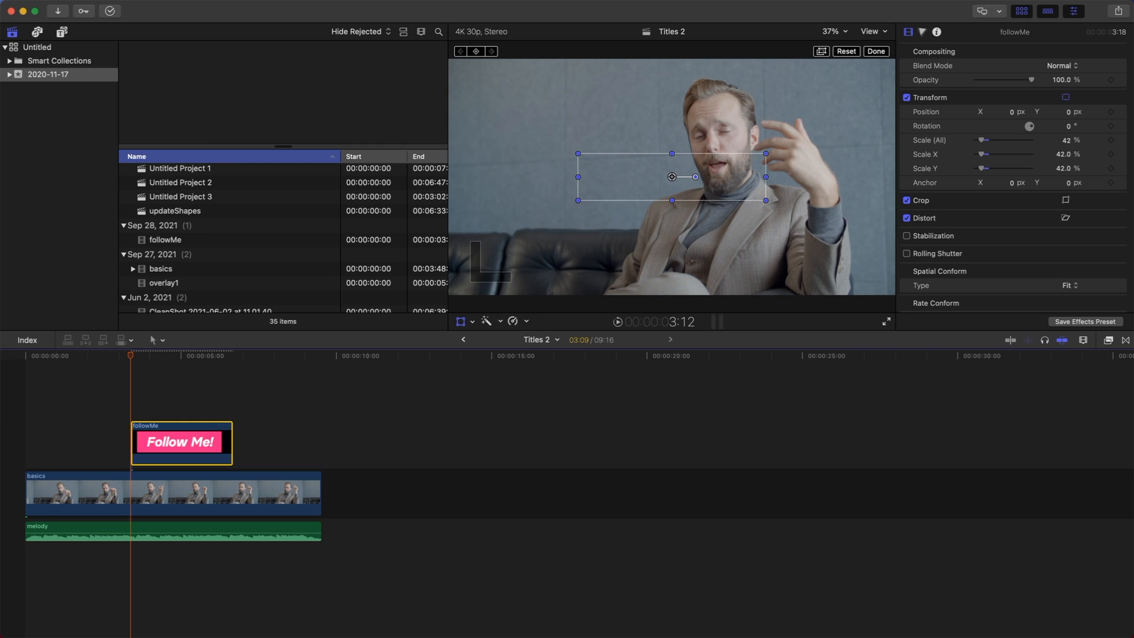
click(182, 356)
drag(182, 356, 185, 356)
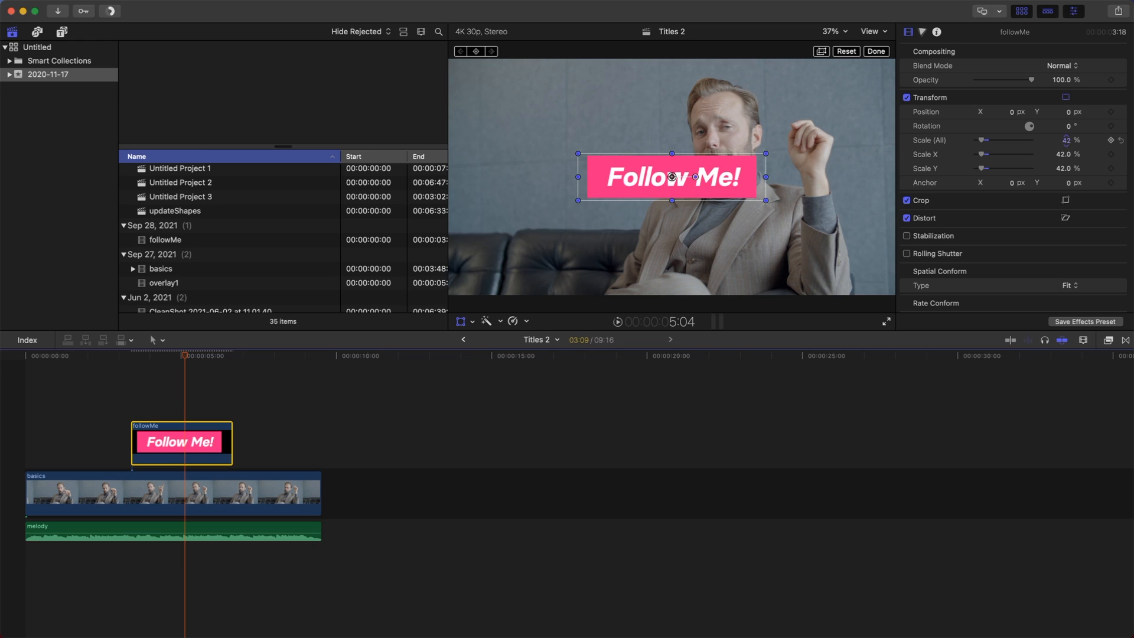
click(1067, 141)
text(40)
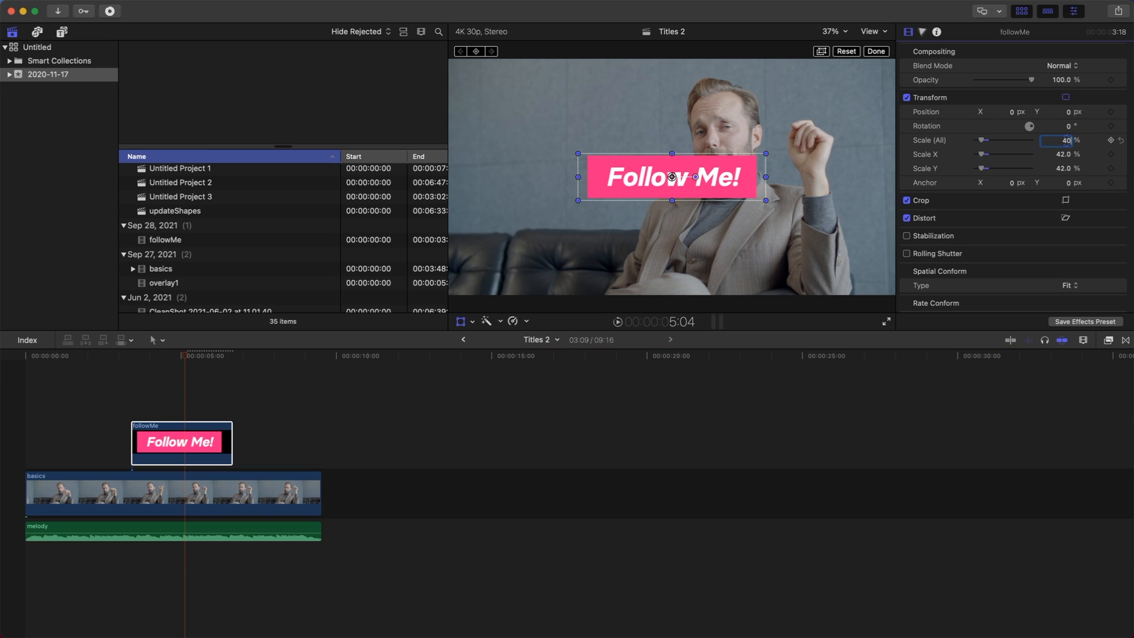
key(Return)
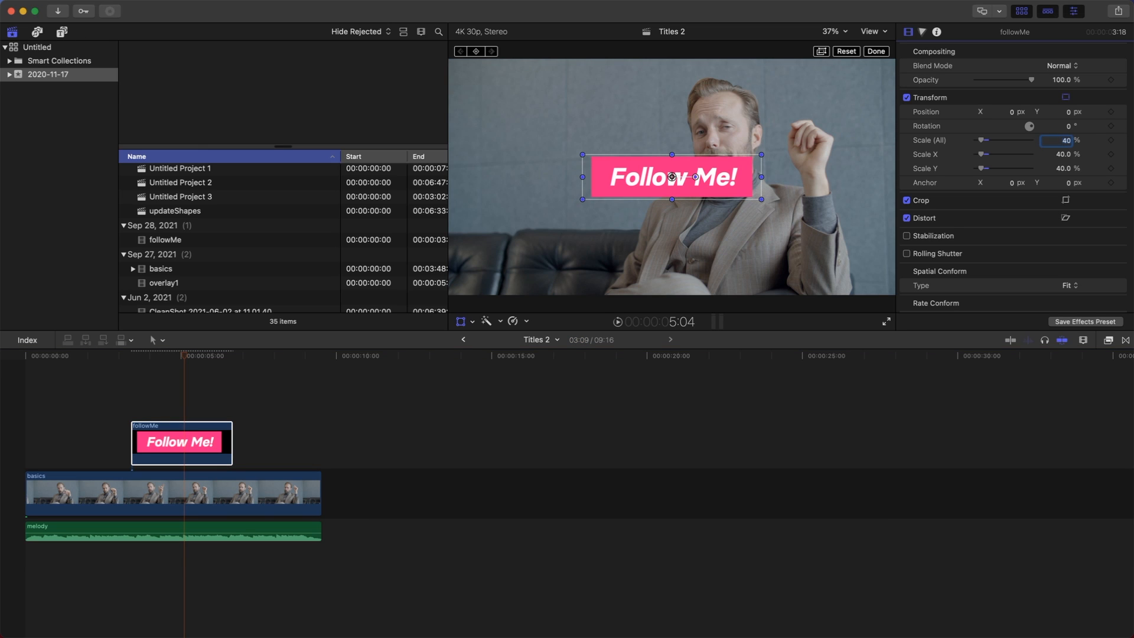
drag(672, 177, 801, 260)
click(790, 414)
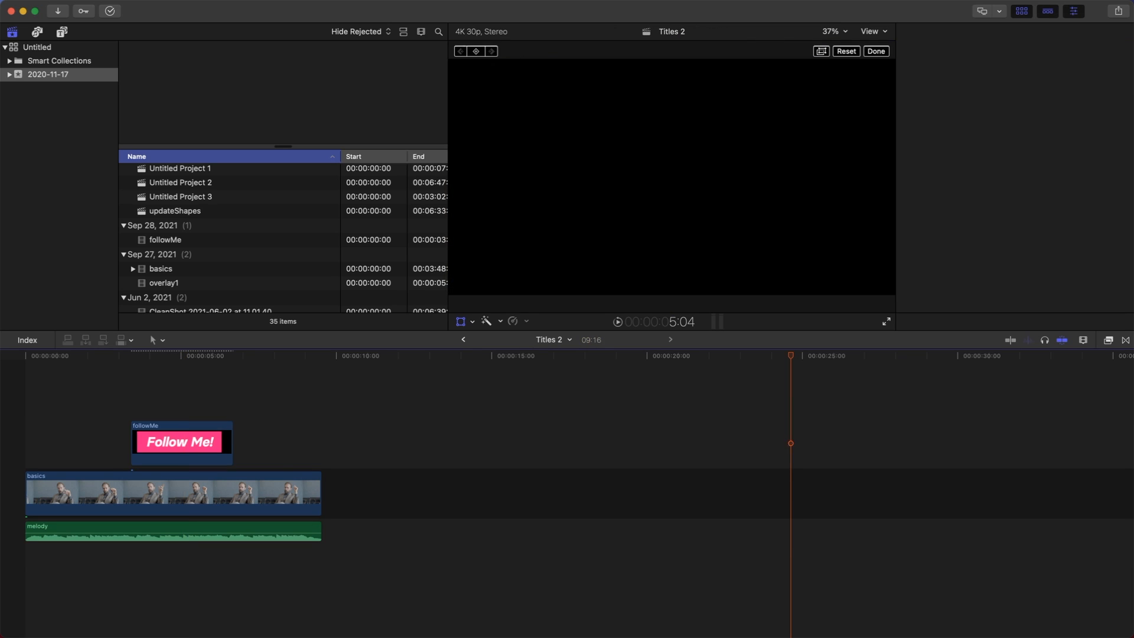
- Play the beginning of Titles 2 and stop at about 1:09
key(Home)
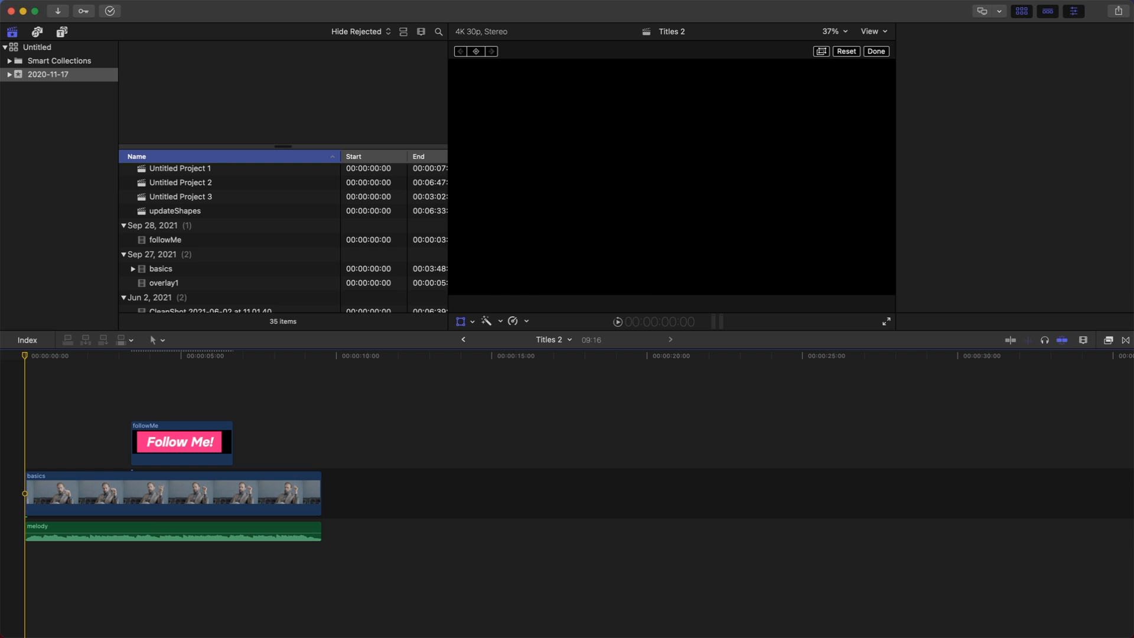
key(space)
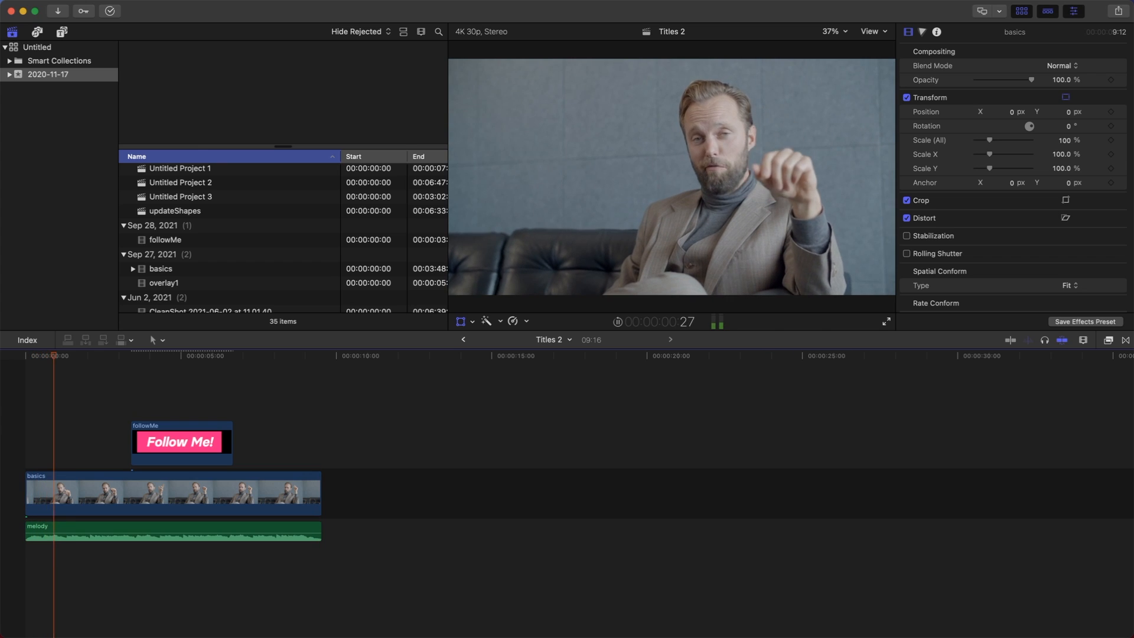
key(space)
- Reduce the followMe overlay's scale to 25% and play the project on to about 9:10
click(181, 443)
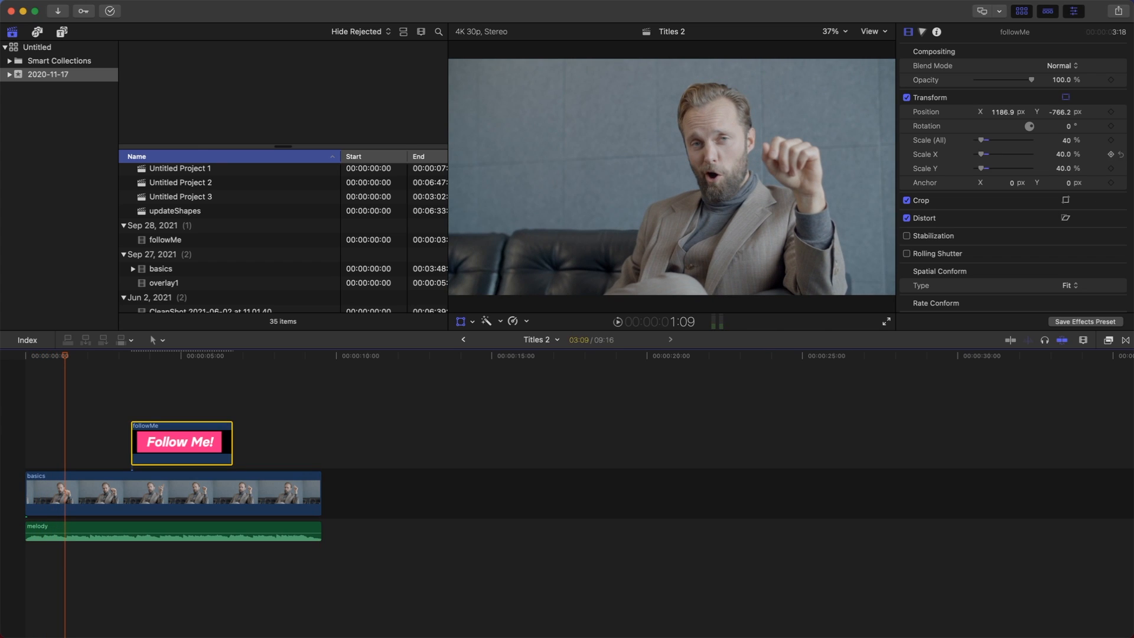
drag(981, 140, 979, 140)
key(space)
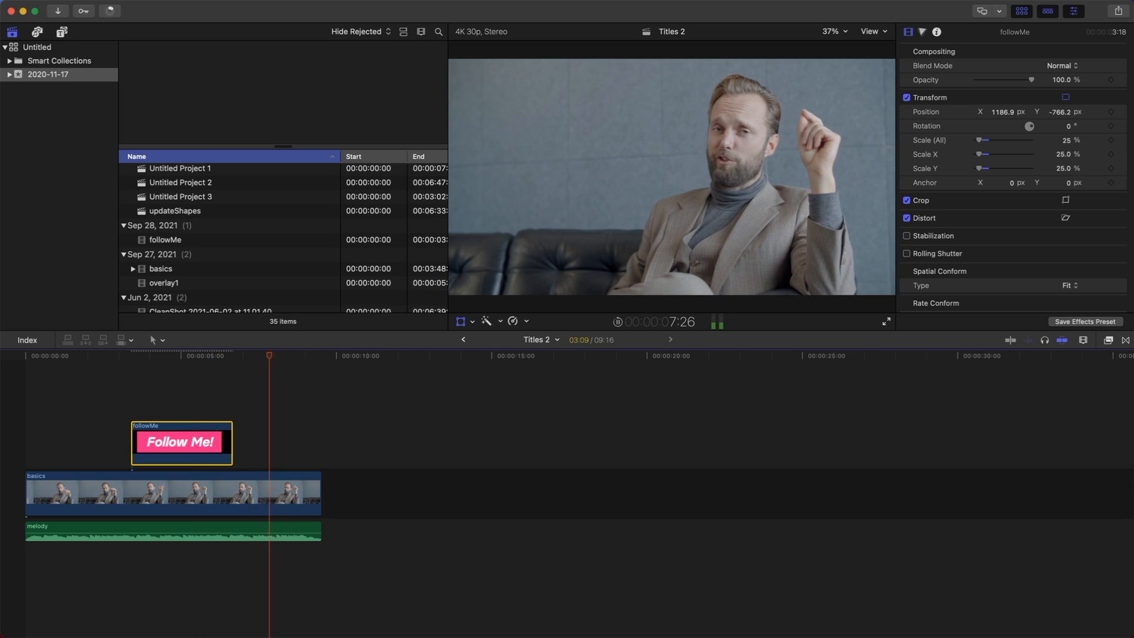
key(space)
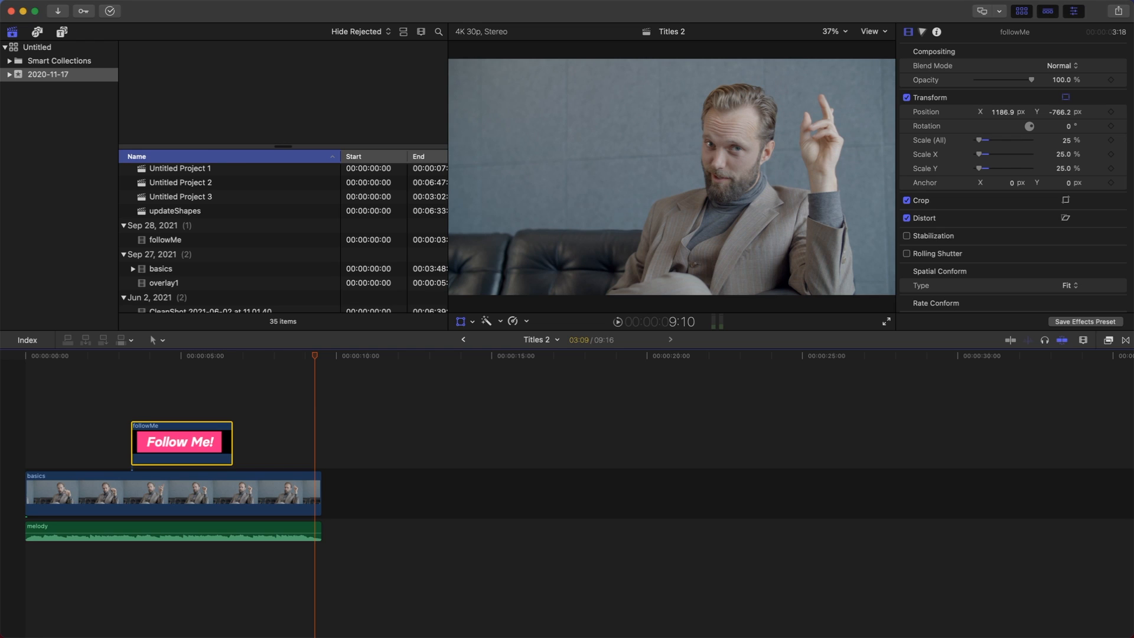
- Enlarge the viewer by narrowing the browser and shrinking the timeline, and return the playhead to the project's start
drag(448, 183, 166, 183)
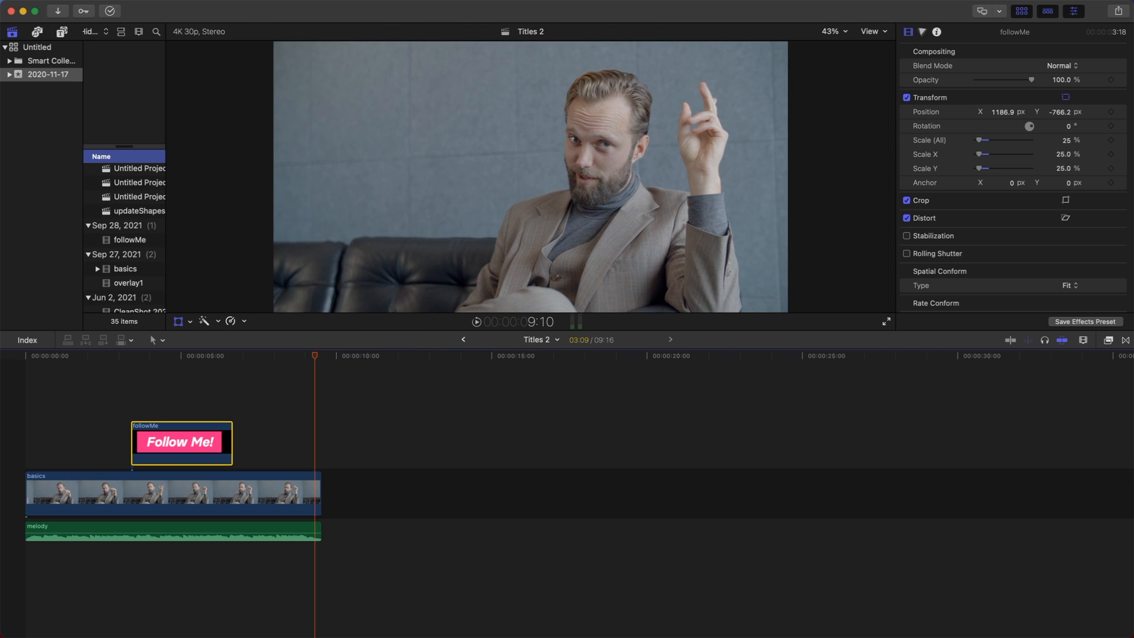
drag(150, 334, 150, 506)
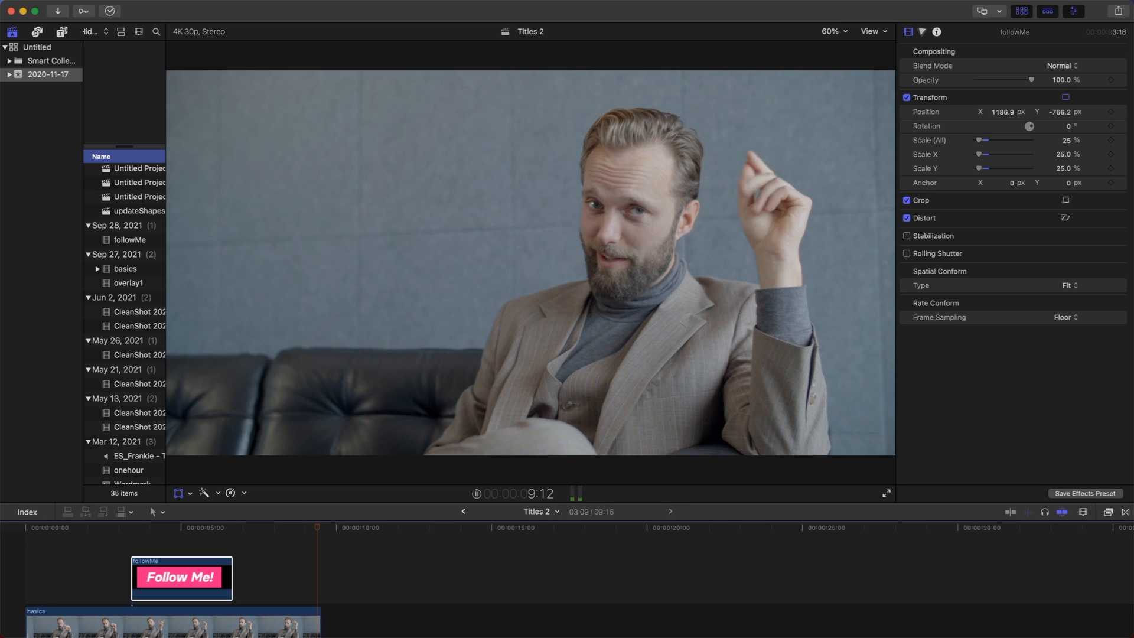
key(Home)
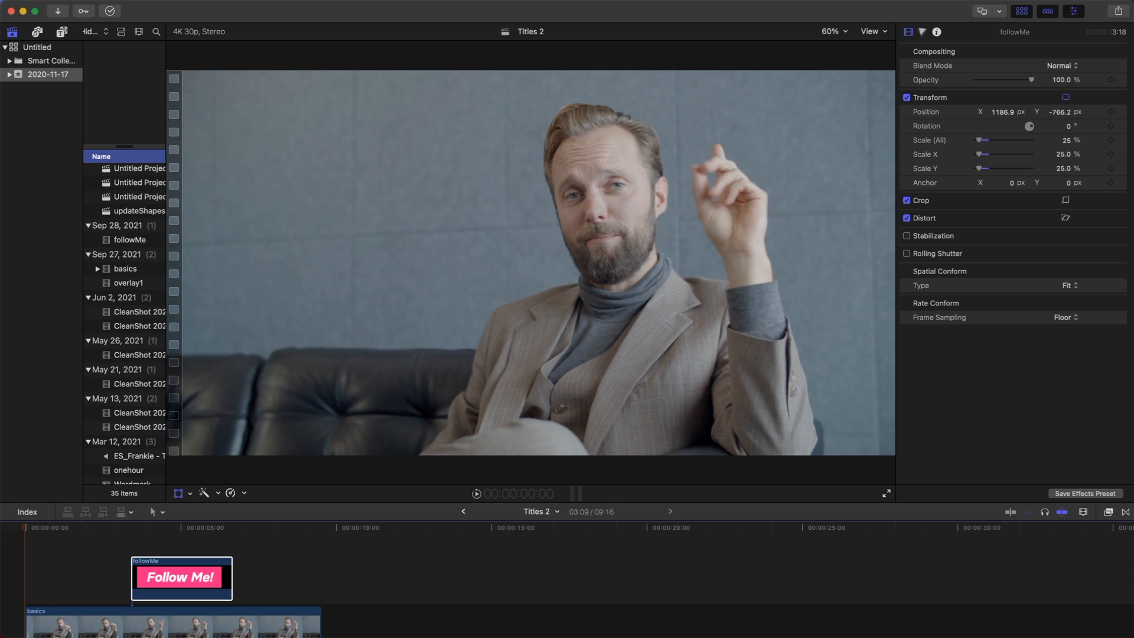
- Play the project from its start to review the scaled-down overlay and stop at about 8:19
key(space)
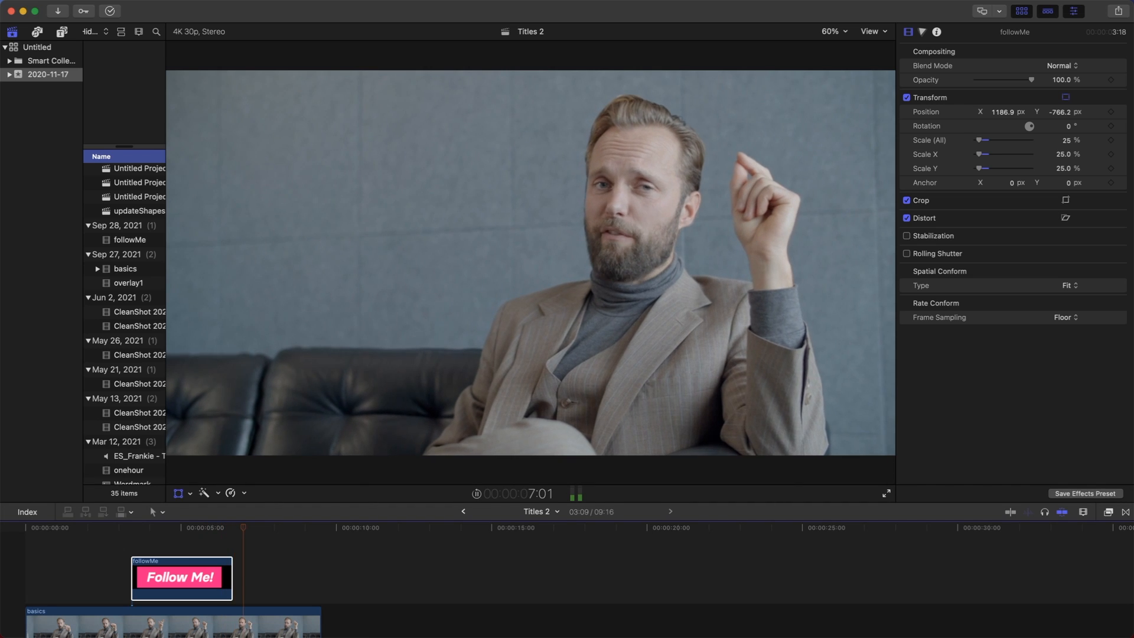
key(space)
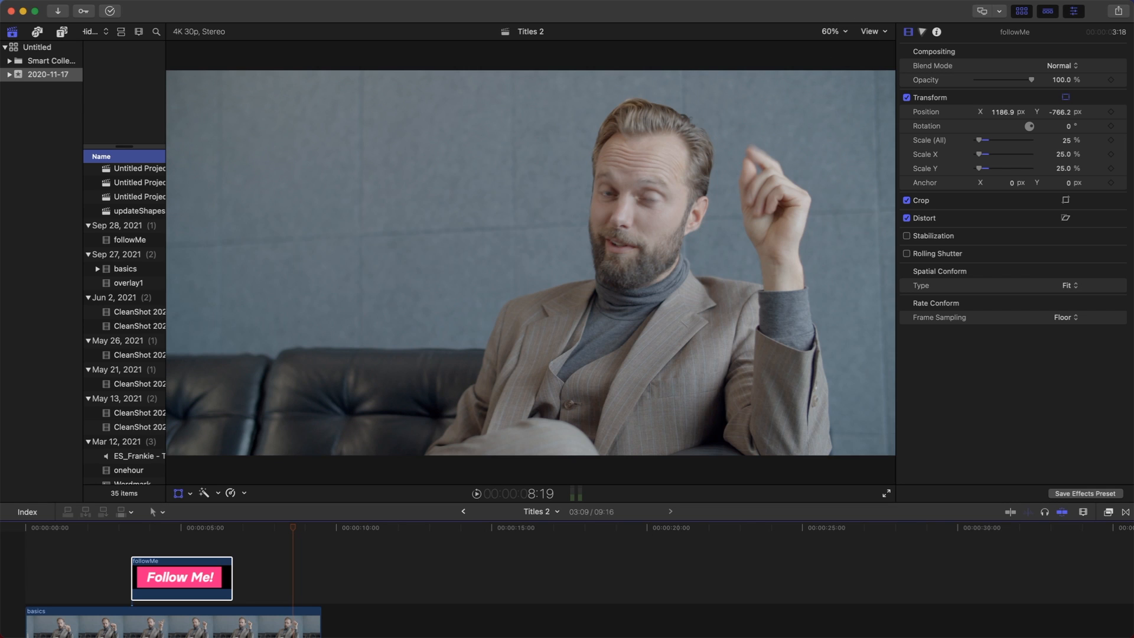
- Set up a Master File export of the project with the title "Follow Me" and proceed to saving it
click(1118, 10)
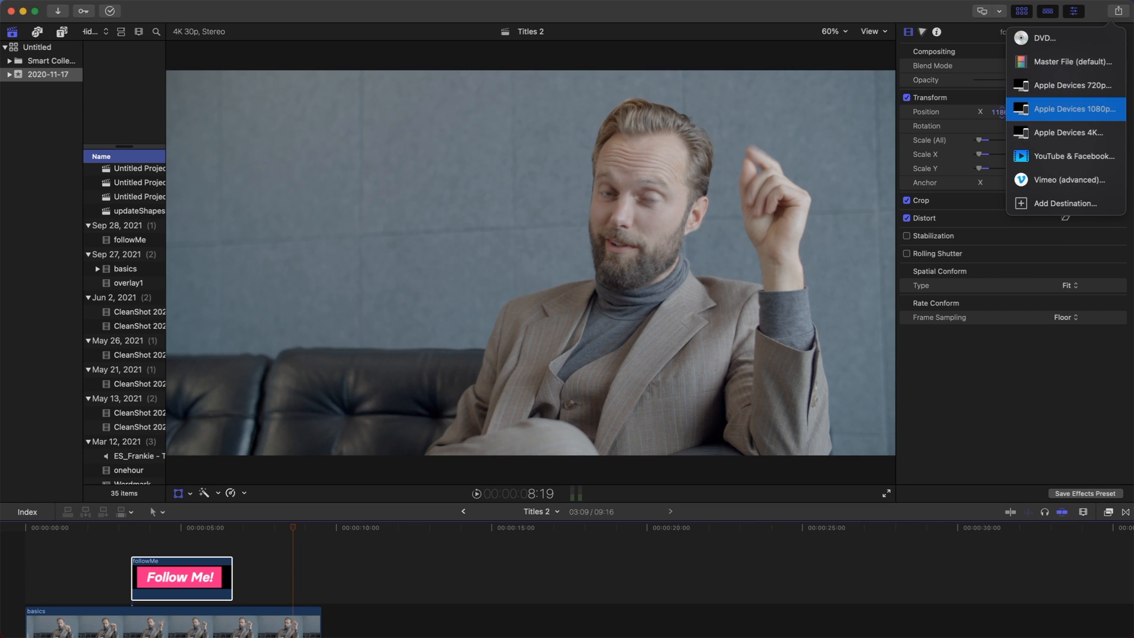
click(1072, 62)
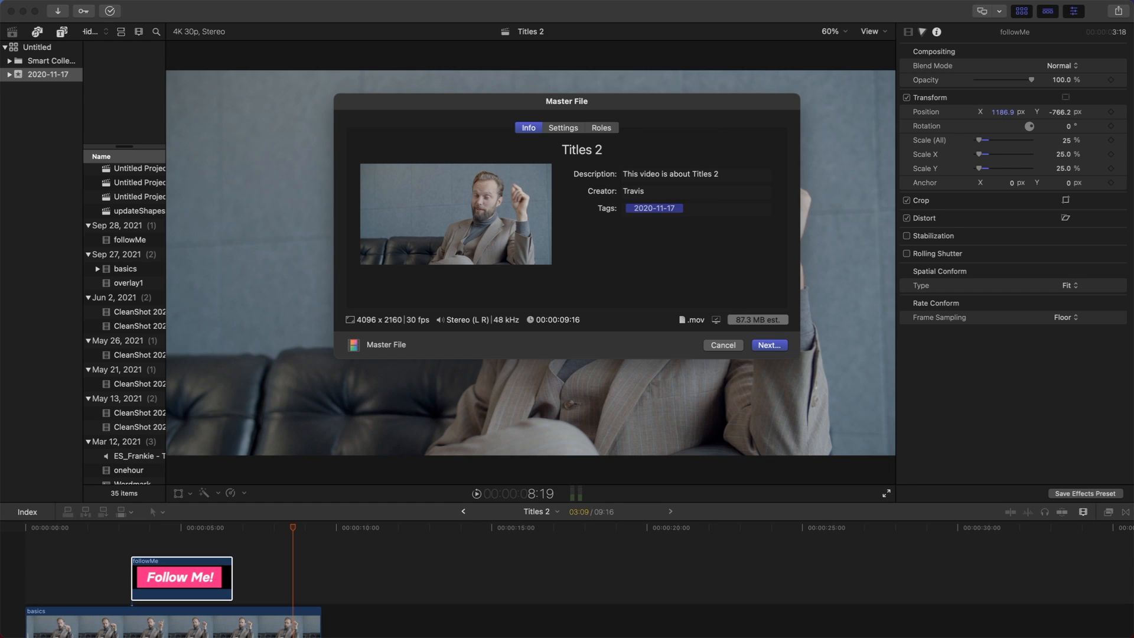
click(583, 150)
text(Fo)
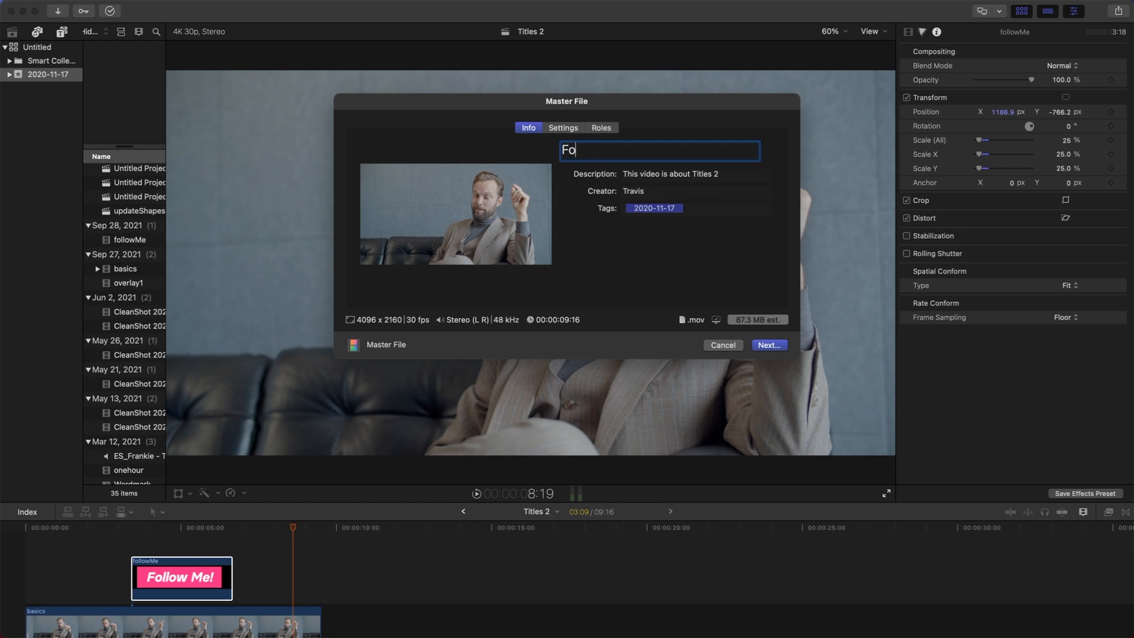
text(llow Me!)
key(BackSpace)
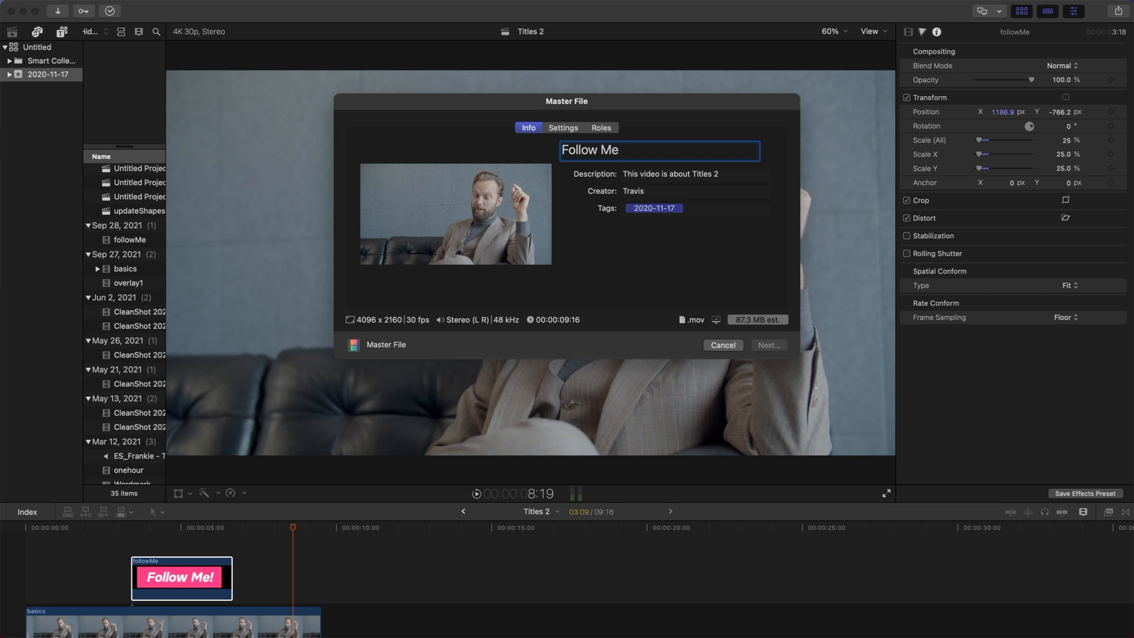
key(Return)
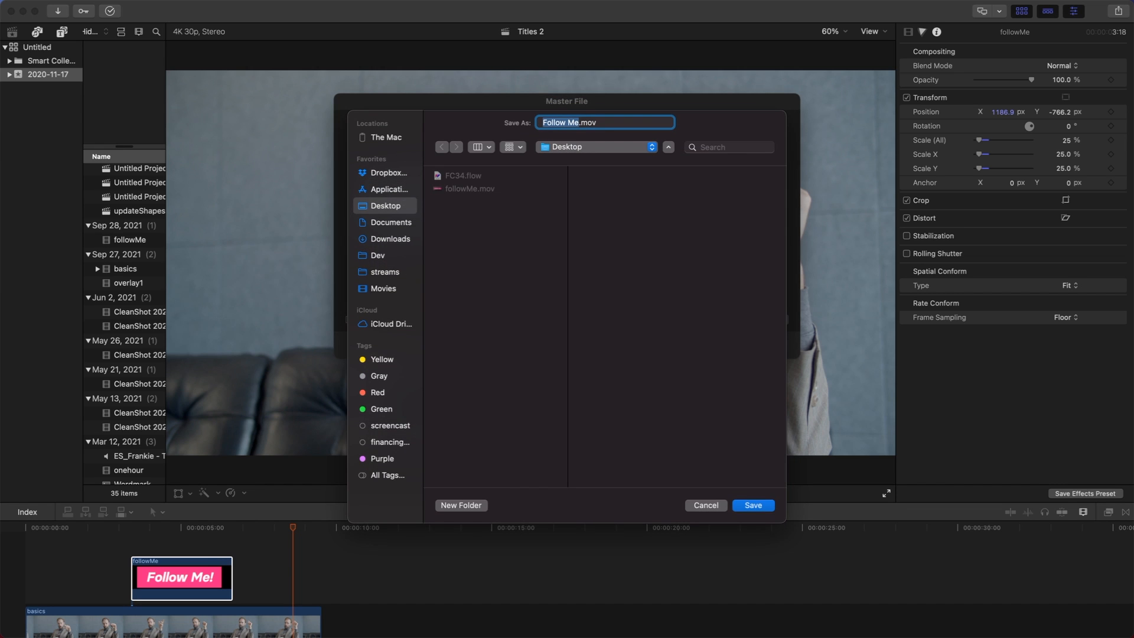
- Append "- Final" to the exported movie's file name and save it to the Desktop
key(Right)
text(- Final)
key(Return)
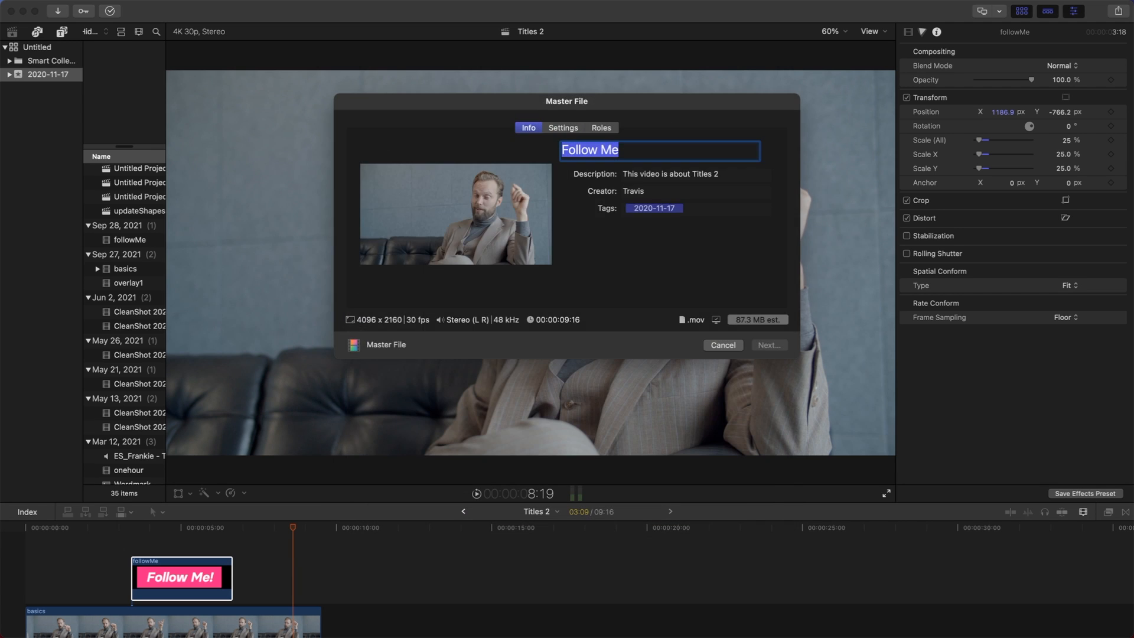